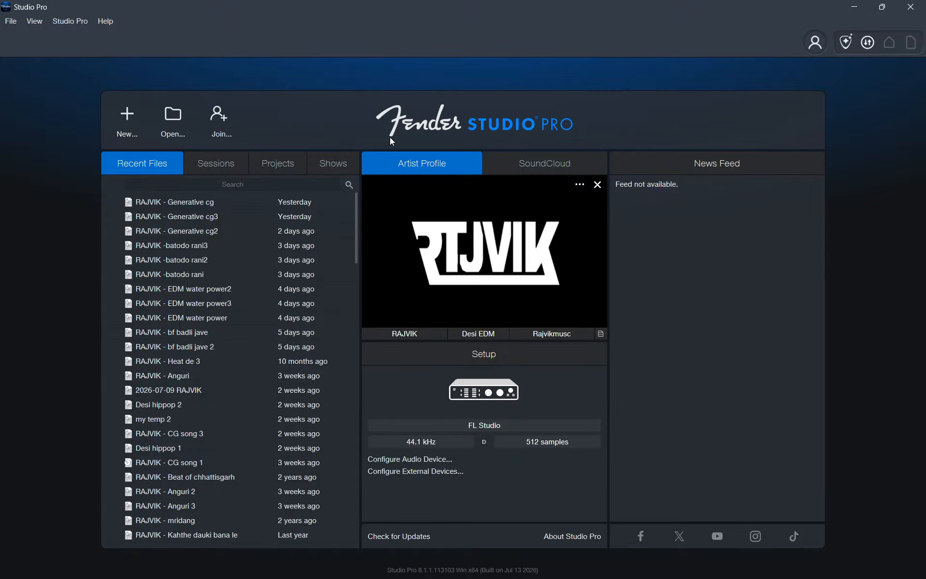
- Open the new-document dialog and look through both the user templates and the built-in templates
click(126, 122)
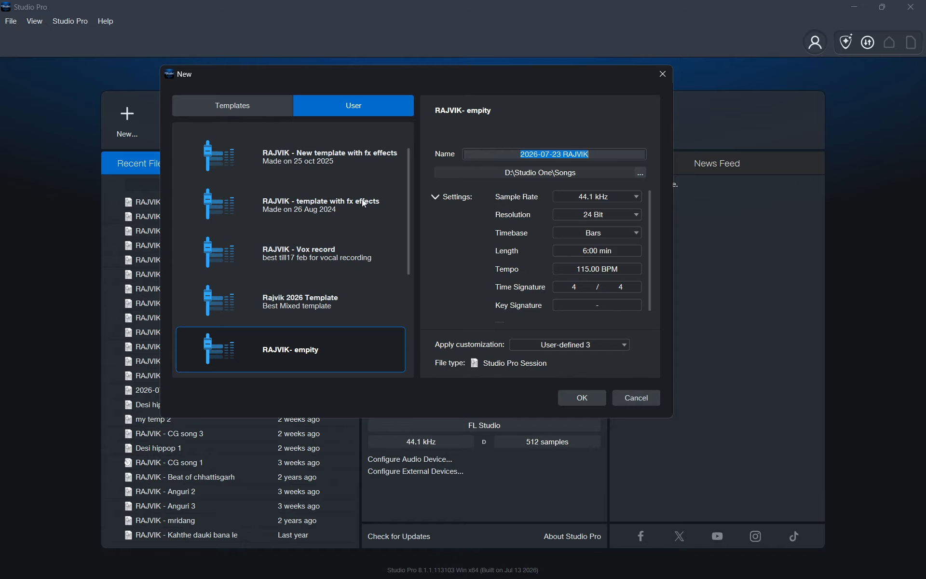
scroll(312, 221, down, 4)
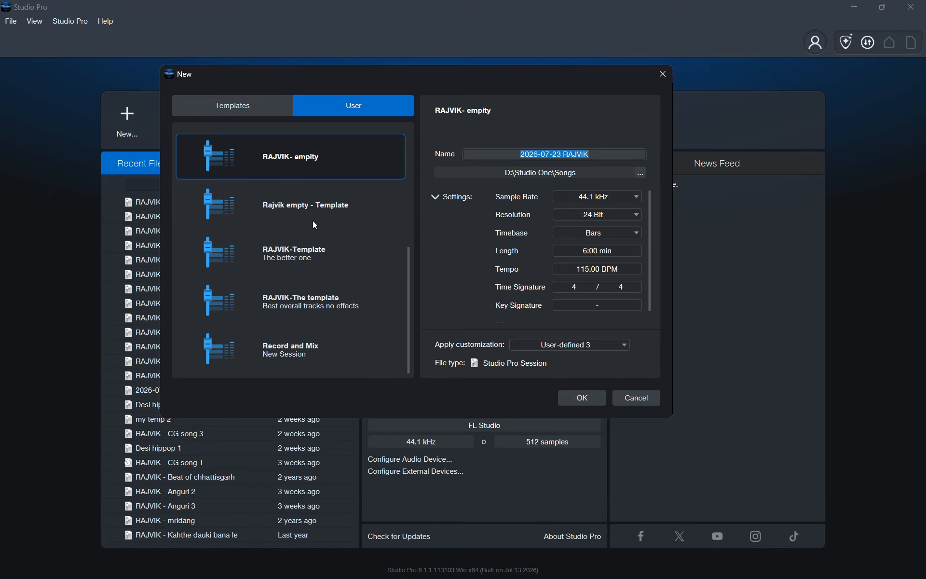
scroll(313, 221, up, 5)
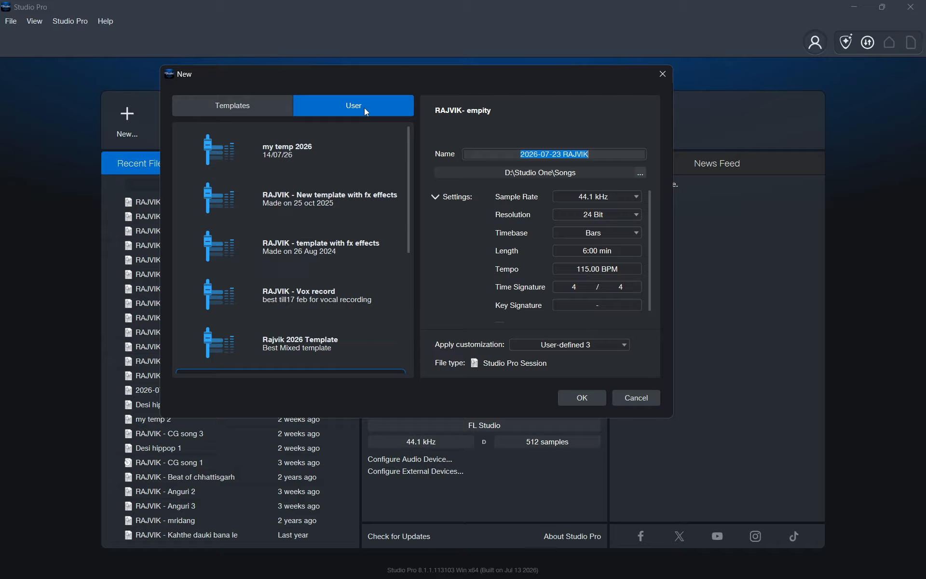
click(236, 106)
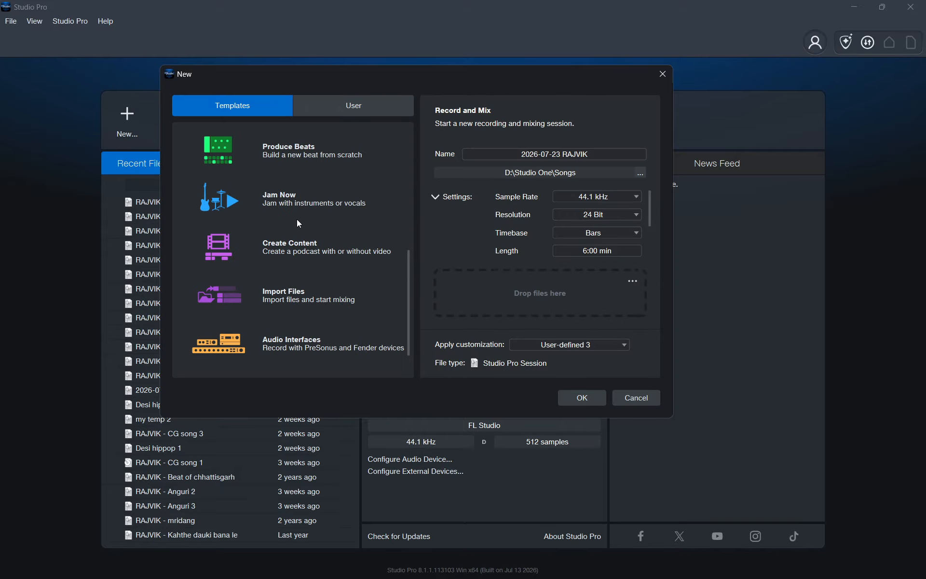
scroll(297, 219, up, 6)
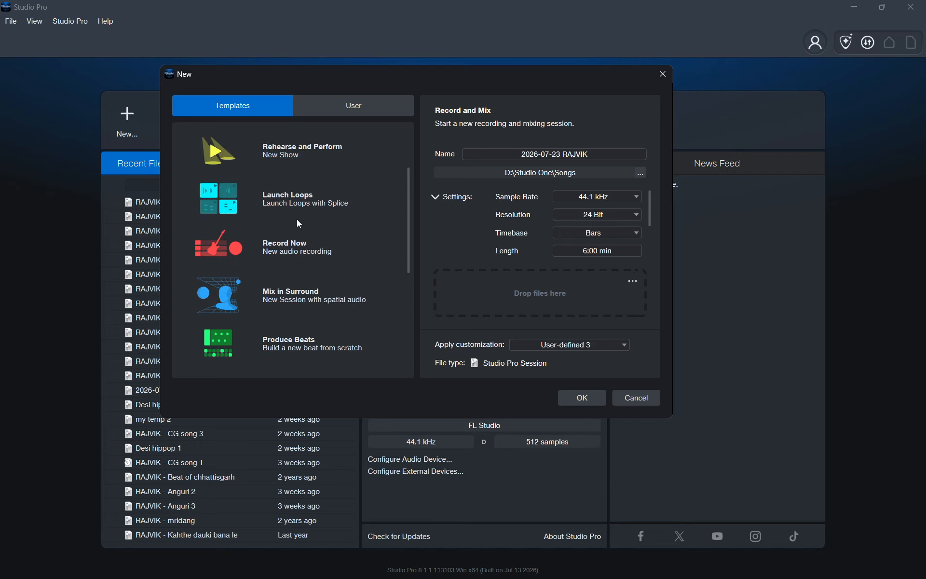
click(370, 104)
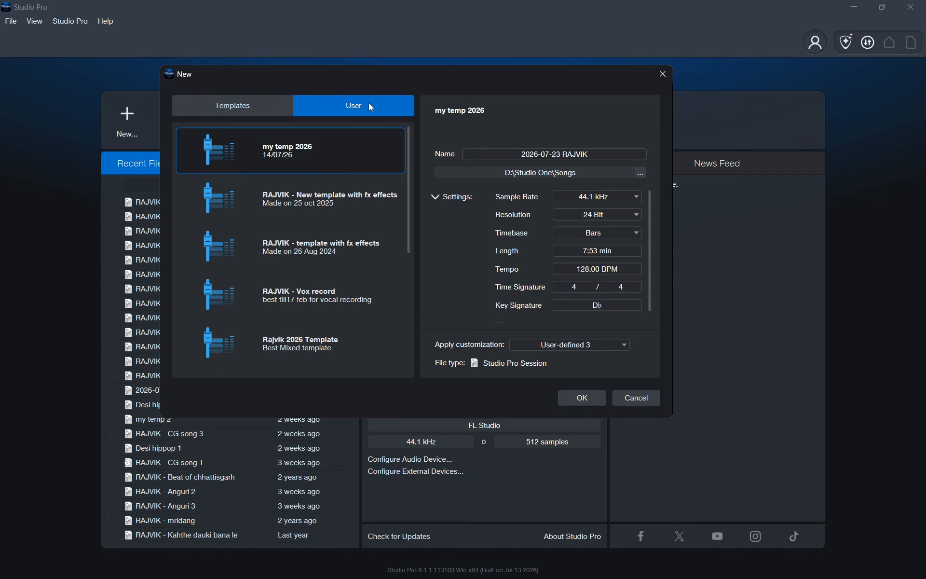
click(260, 102)
scroll(272, 228, down, 6)
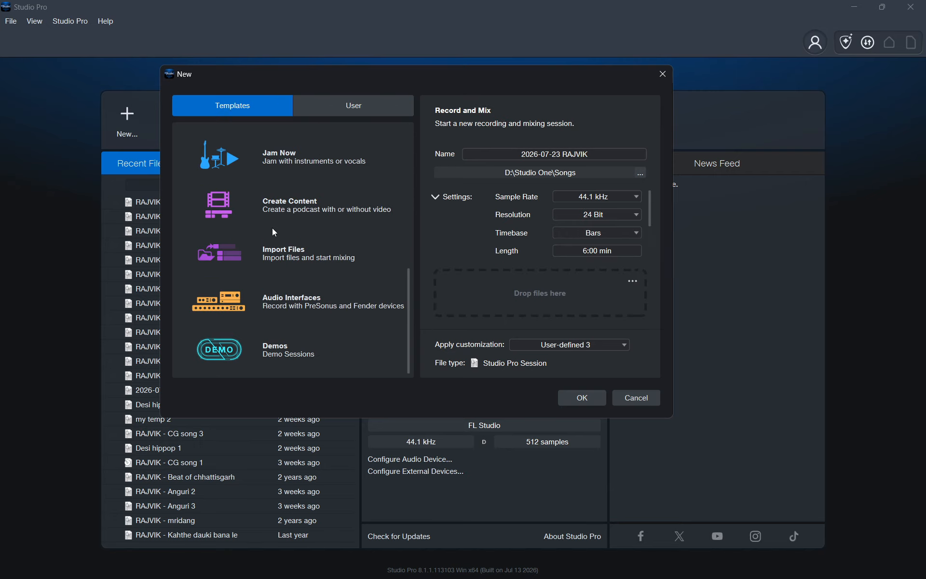
scroll(273, 228, up, 6)
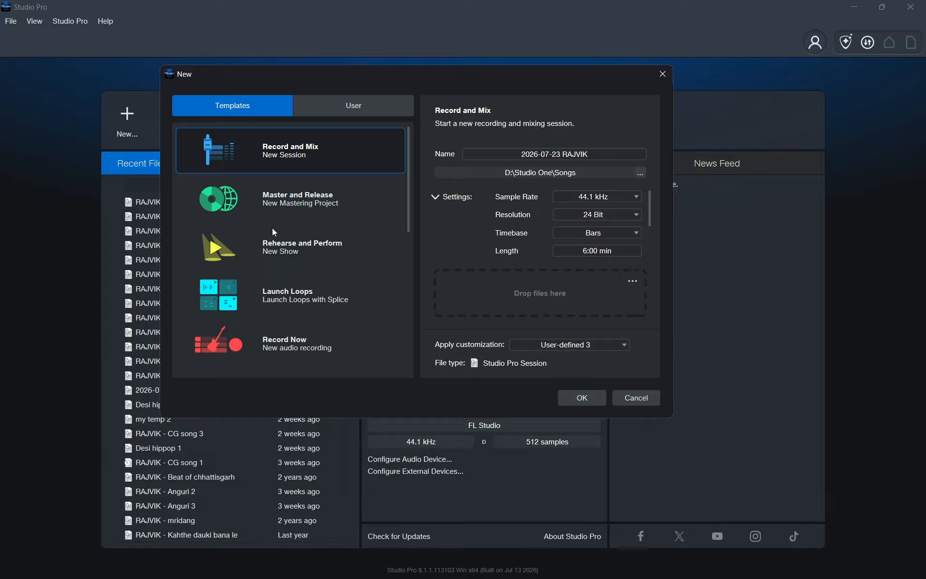
scroll(272, 228, down, 6)
scroll(273, 227, up, 6)
- Choose the user template "Rajvik empty - Template" and name the new session "RAJVIK - Tutorial"
click(336, 114)
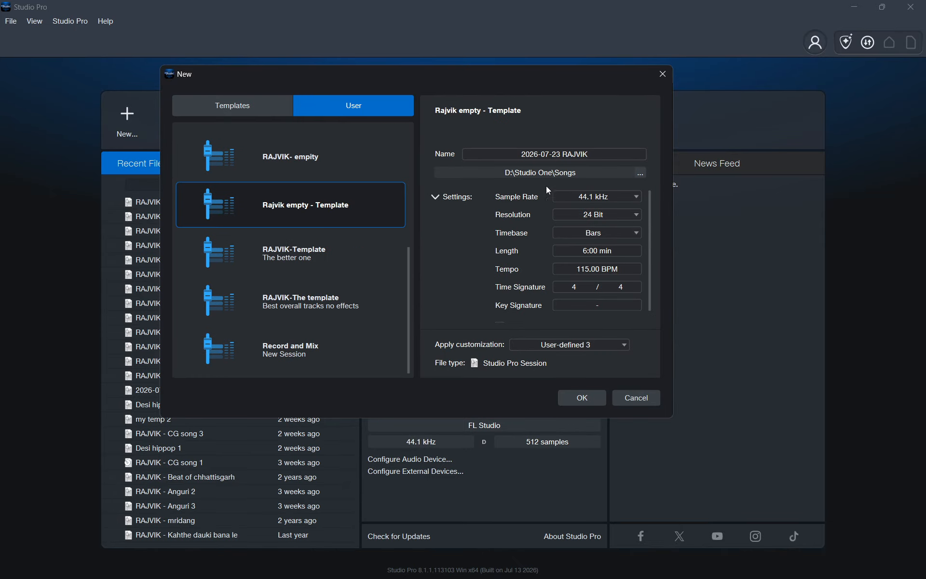
click(564, 158)
click(565, 157)
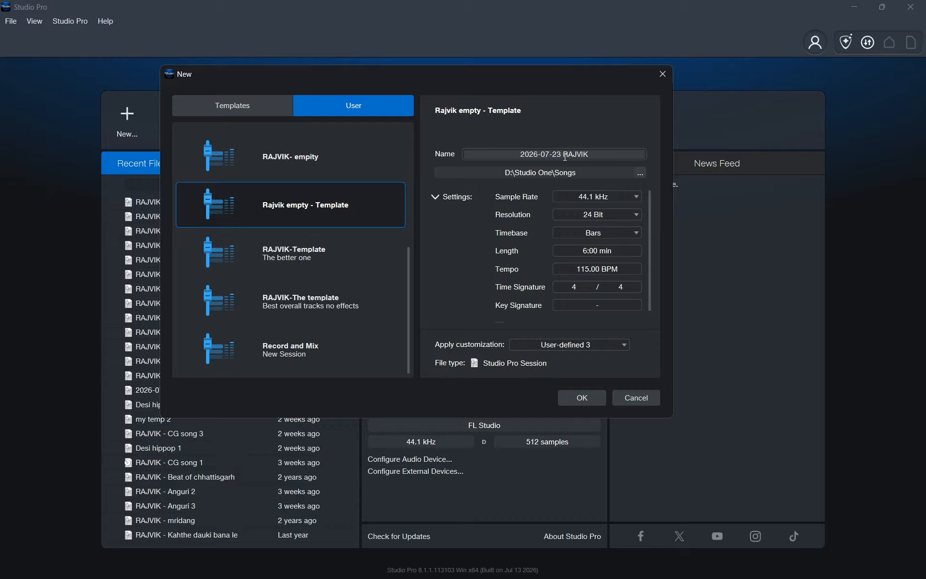
key(BackSpace)
key(BackSpace)
key(BackSpace)
key(BackSpace)
key(BackSpace)
key(BackSpace)
key(BackSpace)
key(BackSpace)
key(BackSpace)
key(BackSpace)
text(- Tutorial)
click(617, 109)
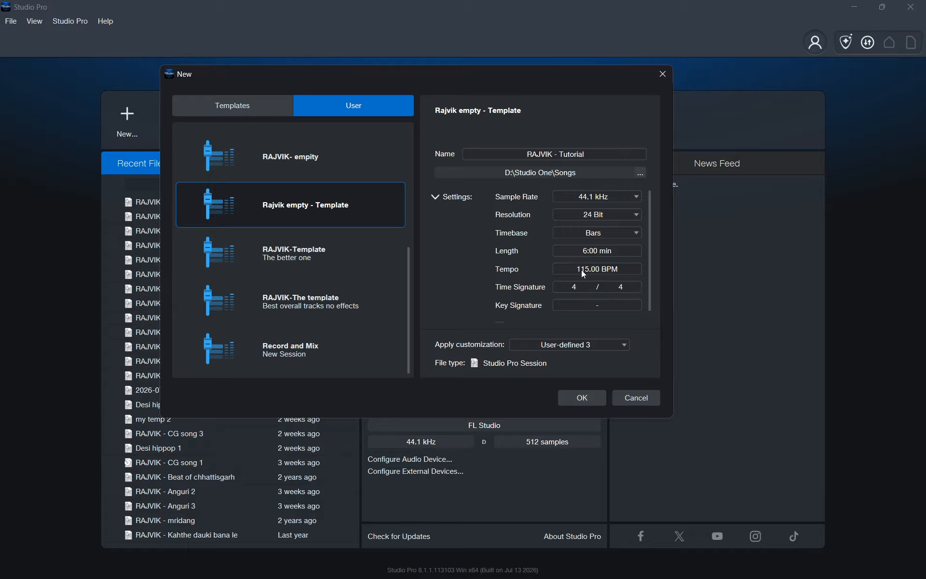
- View the key signature choices without picking one, and create the session
scroll(506, 293, down, 1)
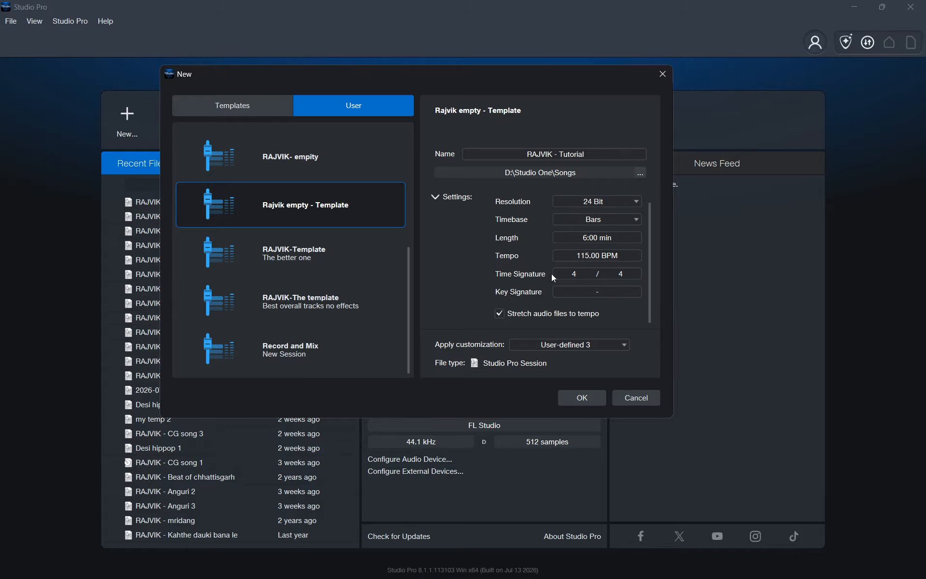
click(576, 295)
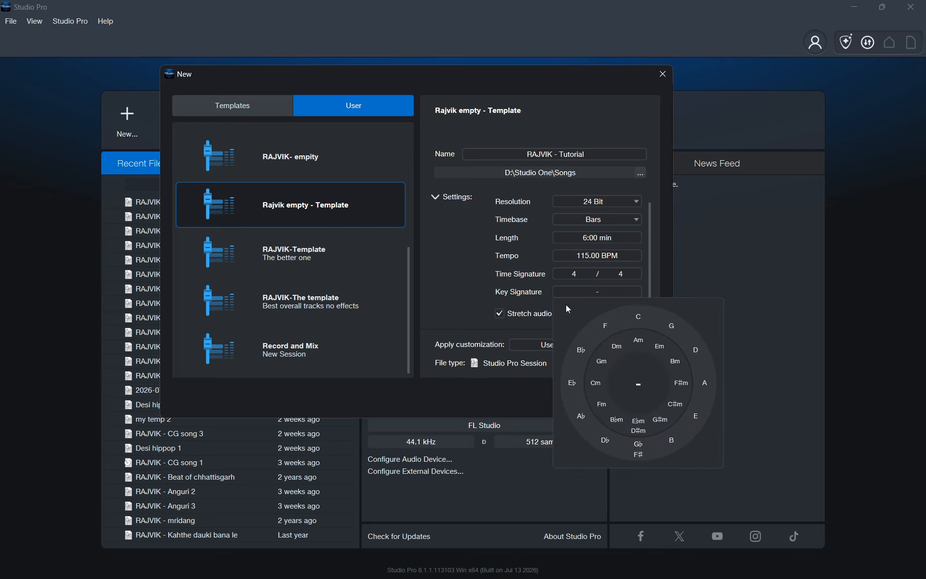
click(479, 284)
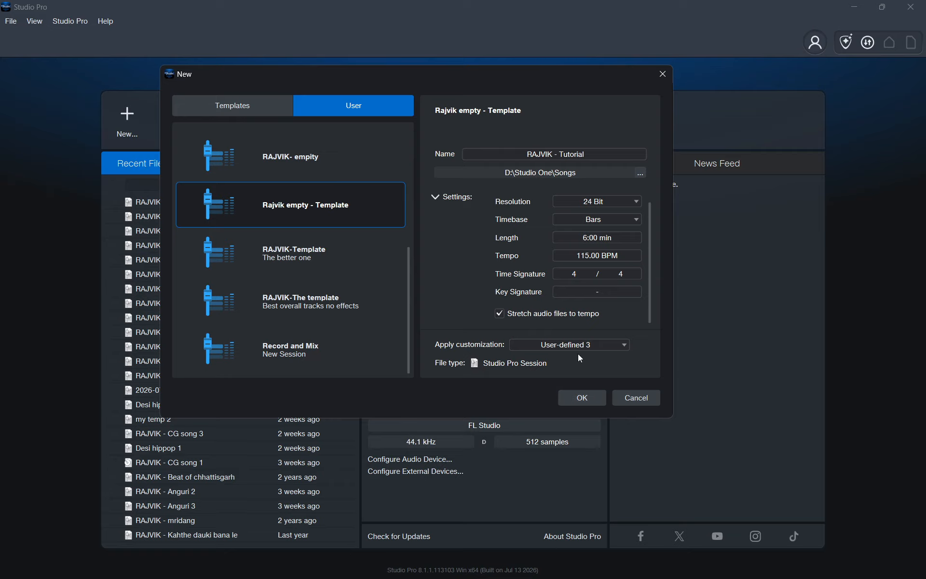
click(583, 397)
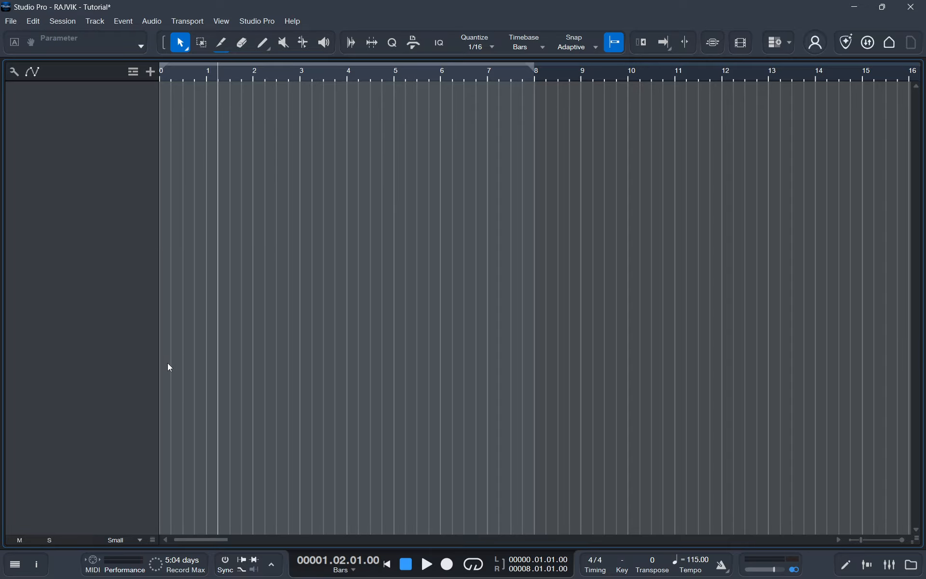
- Find the Inspector macro in the keyboard shortcut options, try S as its key, and discard the change
click(256, 22)
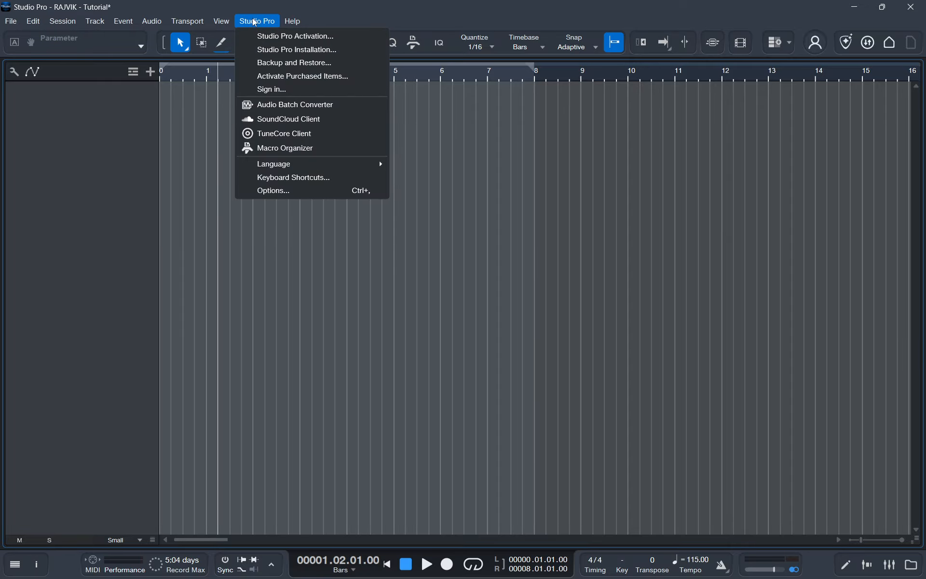
click(275, 191)
click(416, 165)
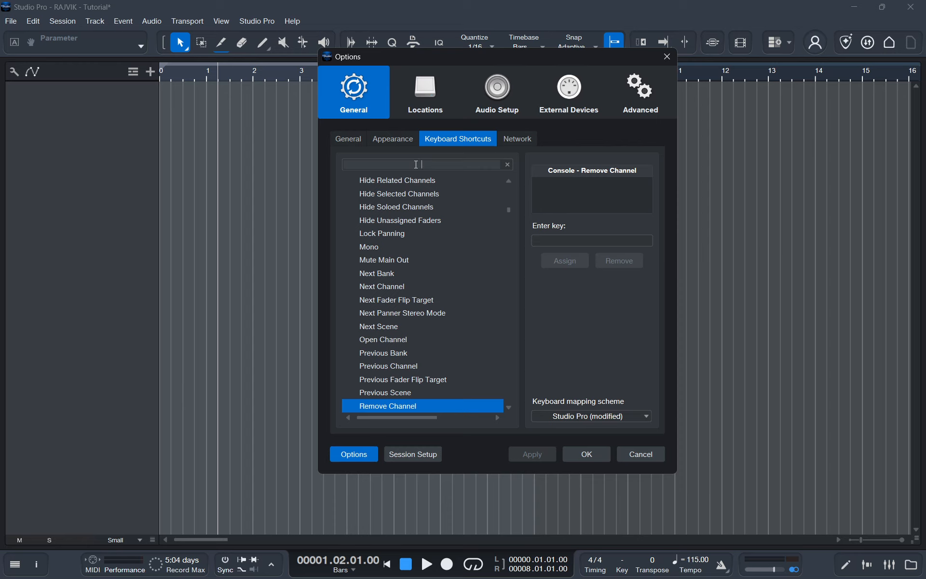
text(inspec)
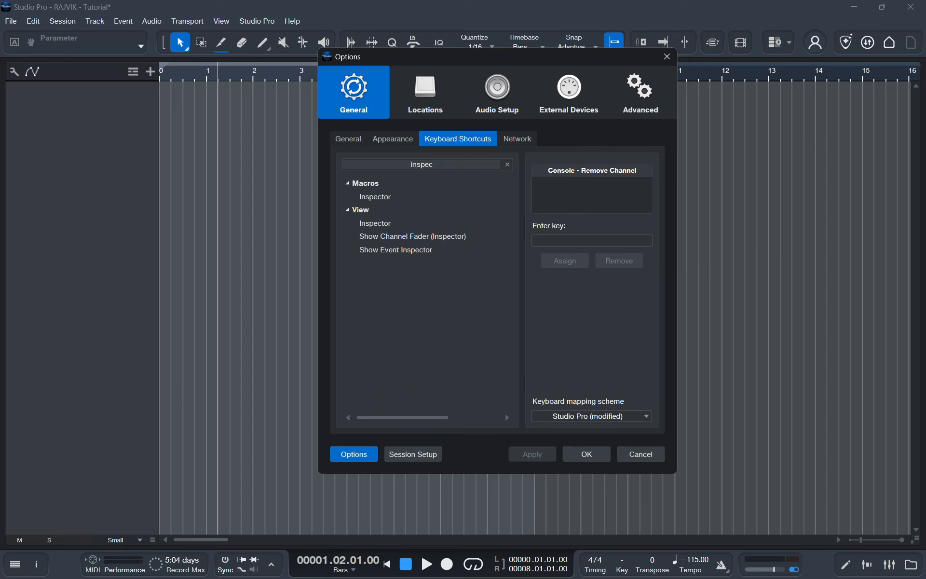
click(371, 198)
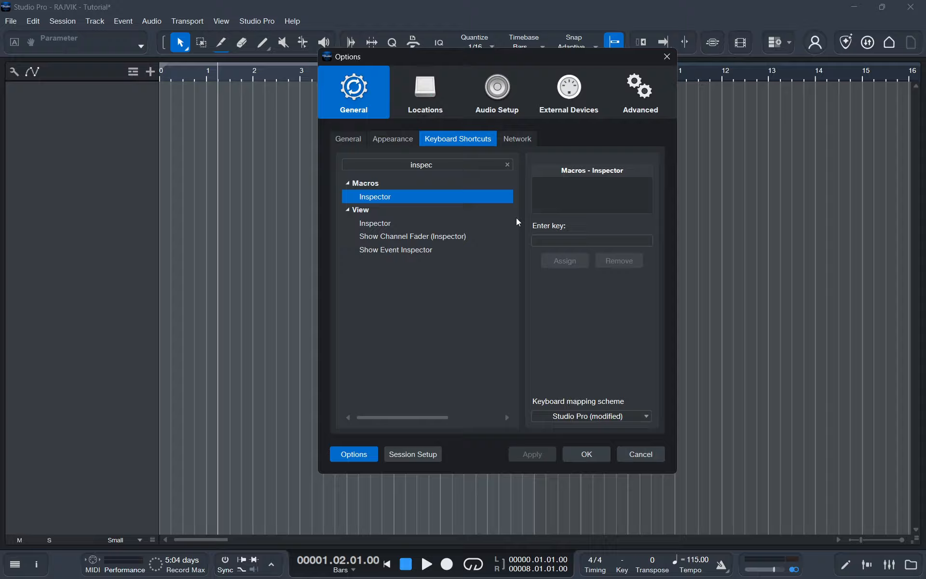
click(559, 241)
key(s)
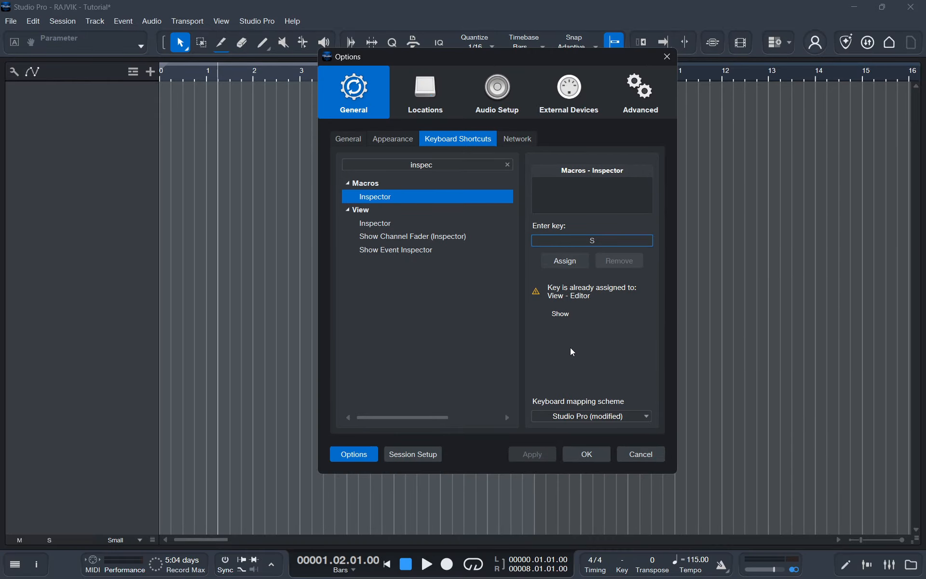
click(635, 455)
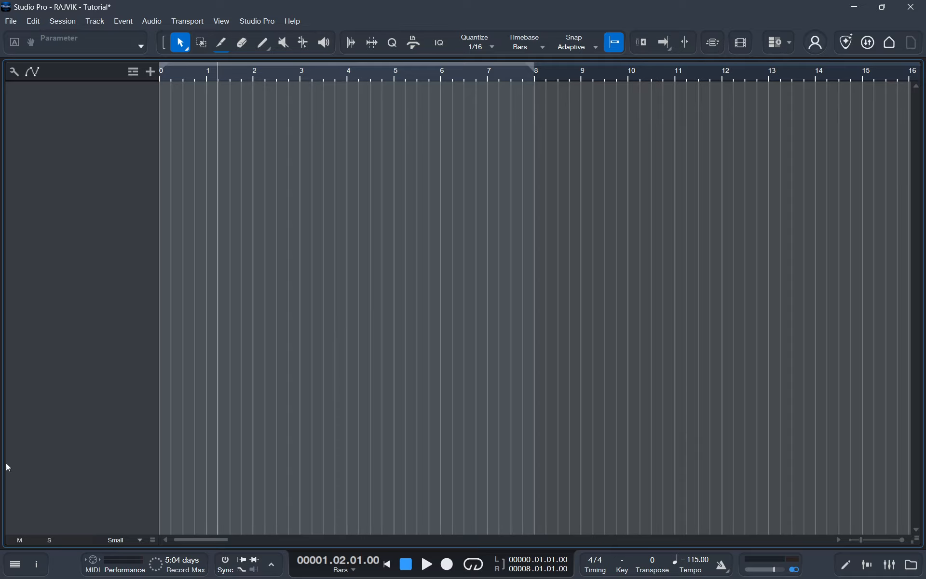
- Show the Inspector and review the Dropout Protection levels in the Performance Monitor, keeping Medium
click(38, 564)
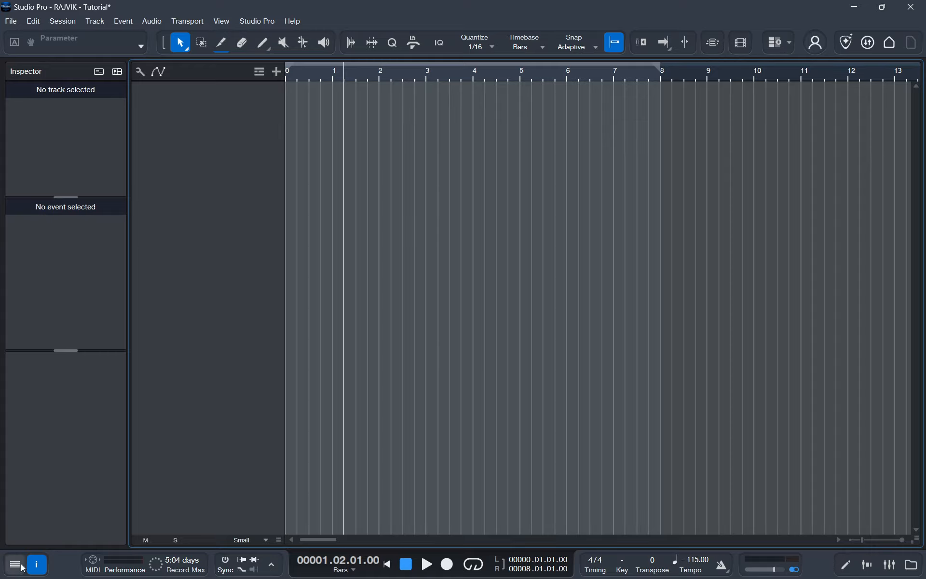
click(123, 564)
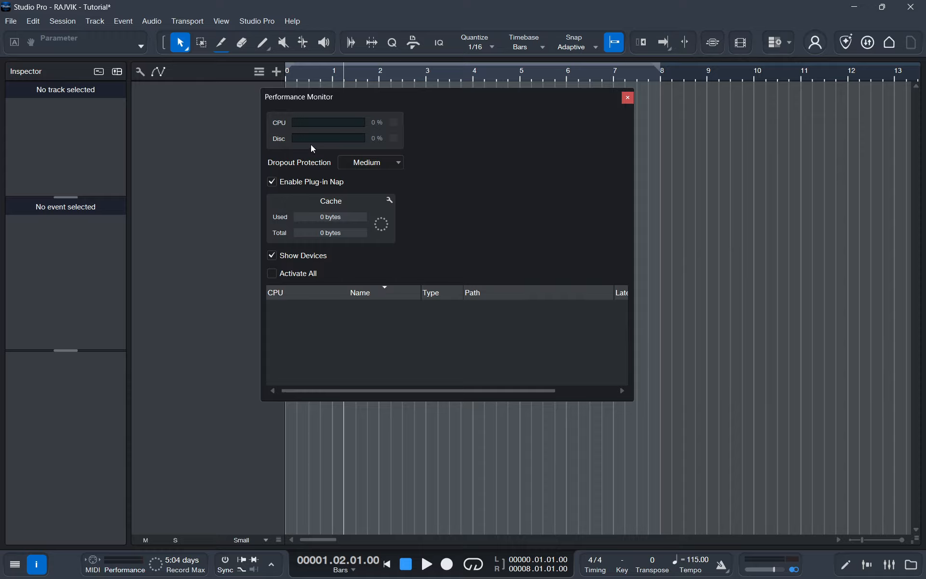
click(391, 168)
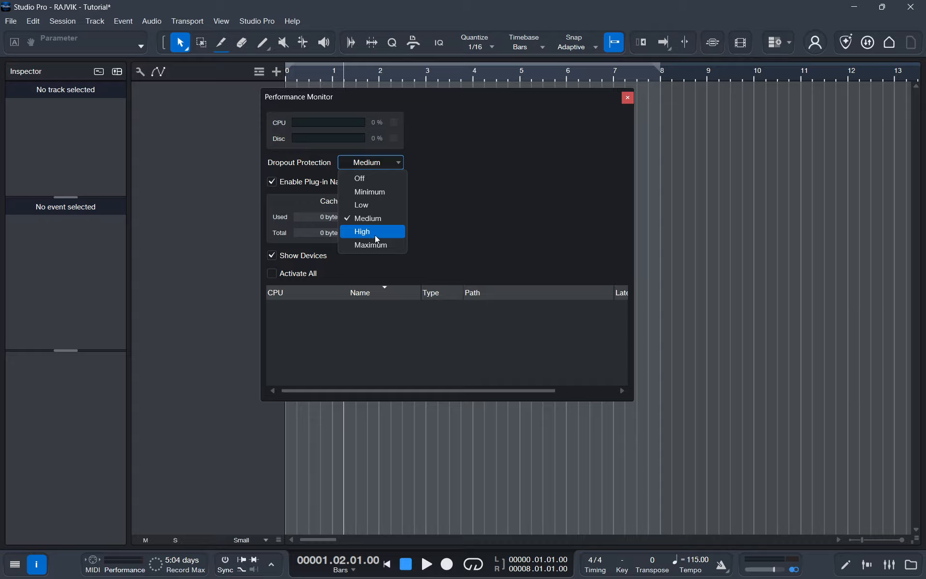
click(396, 217)
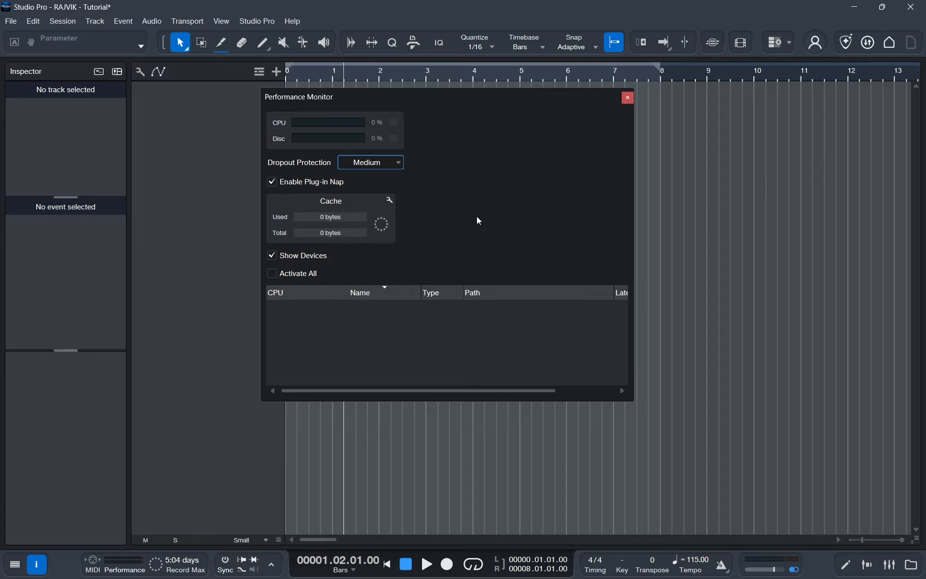
click(627, 98)
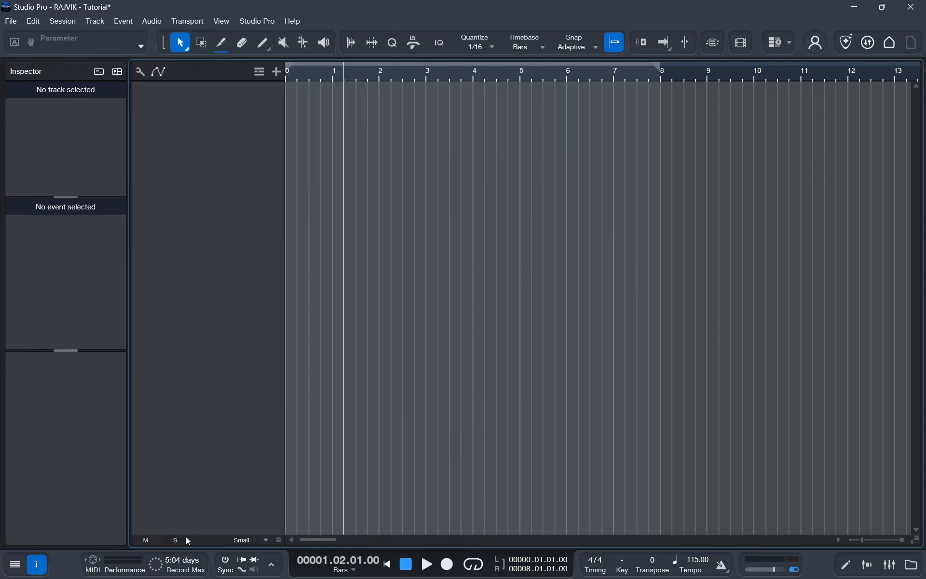
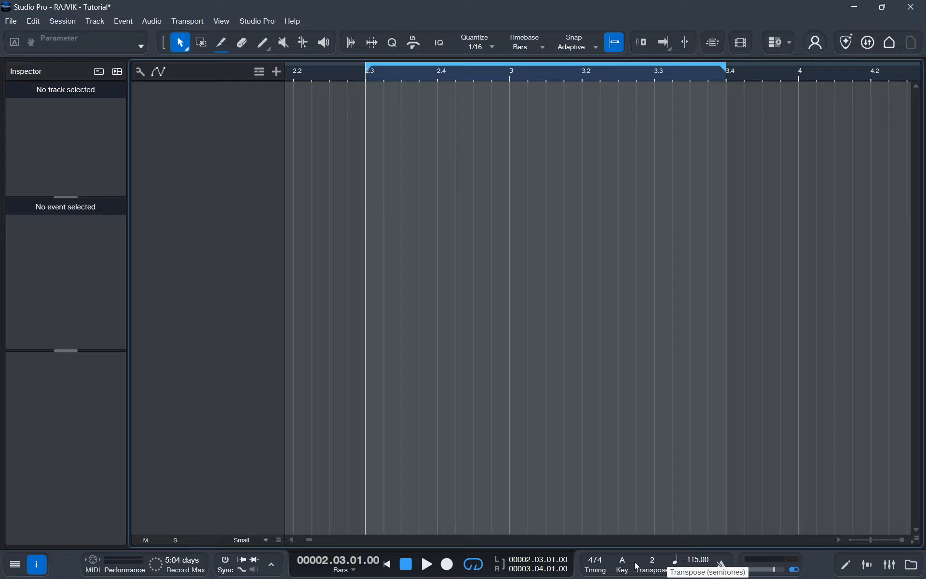
- Undo the last transposition of the session
key(ctrl+z)
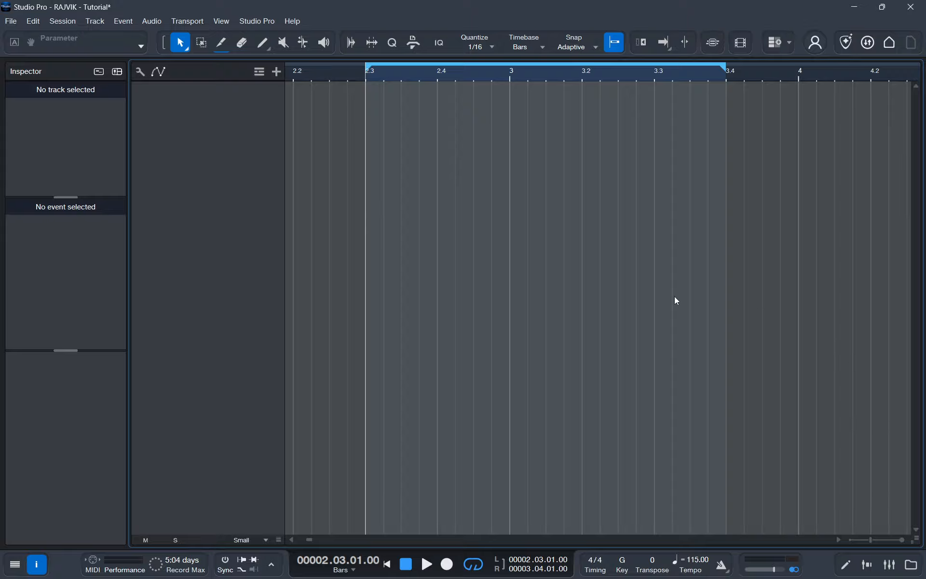
click(694, 559)
click(685, 513)
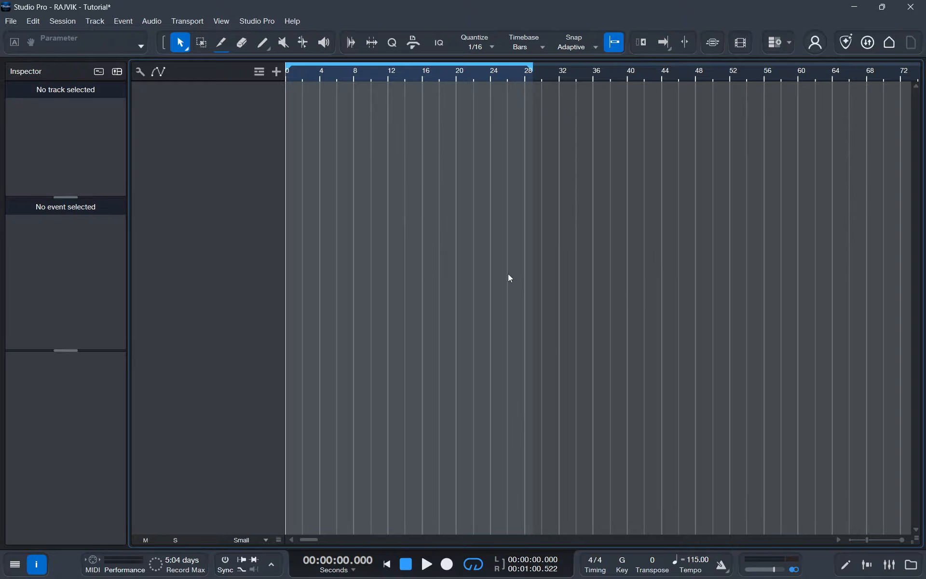
- Turn on the metronome and play the empty session briefly from the start
scroll(302, 71, up, 6)
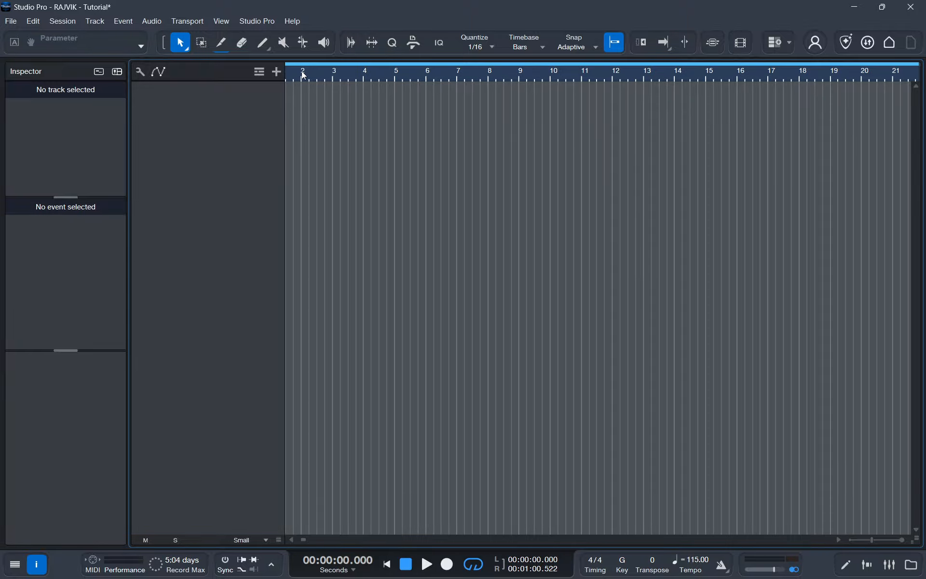
scroll(303, 71, down, 3)
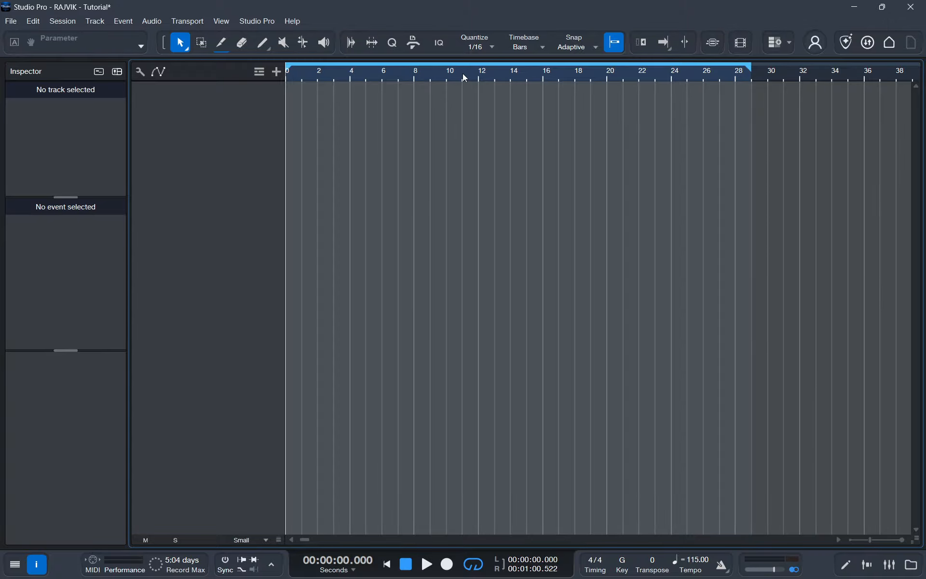
key(w)
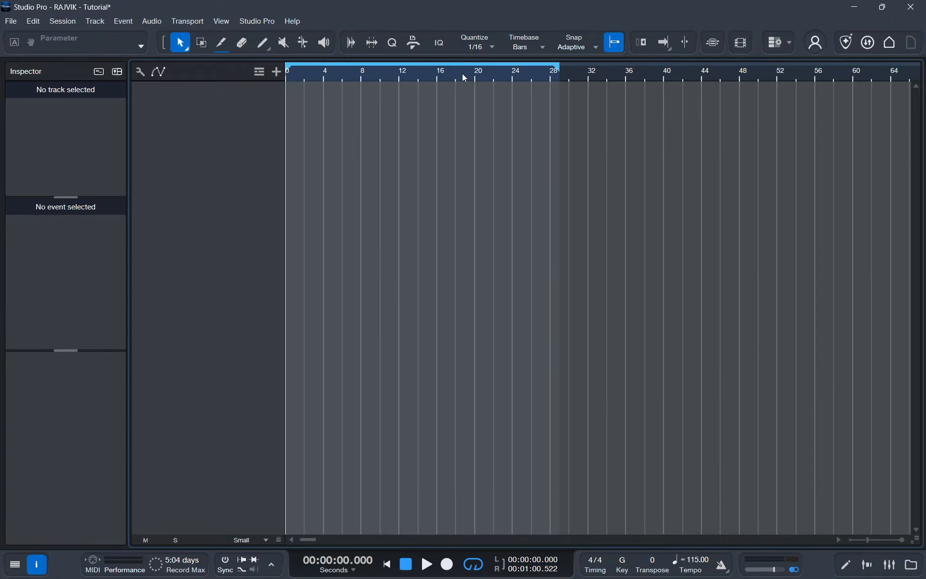
click(723, 570)
key(space)
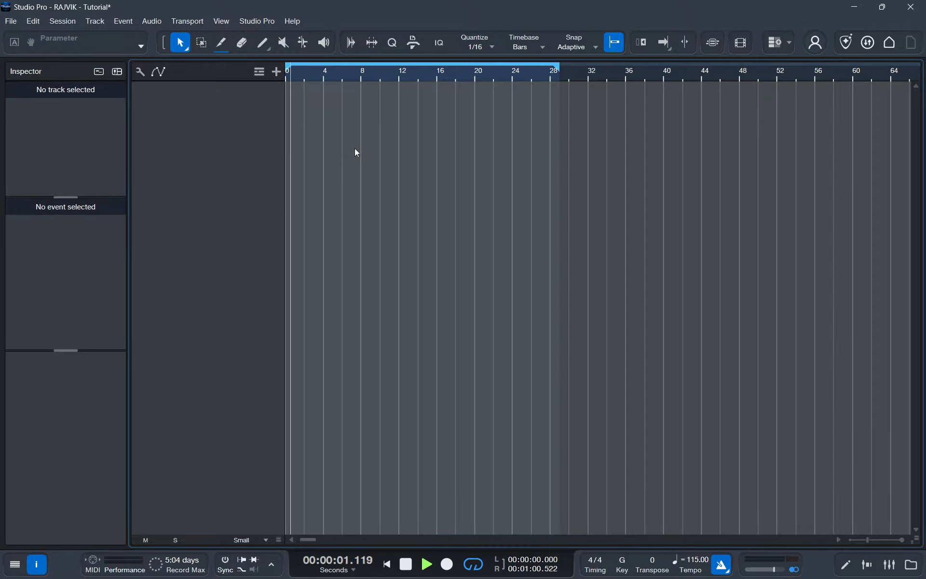
key(space)
scroll(299, 79, up, 5)
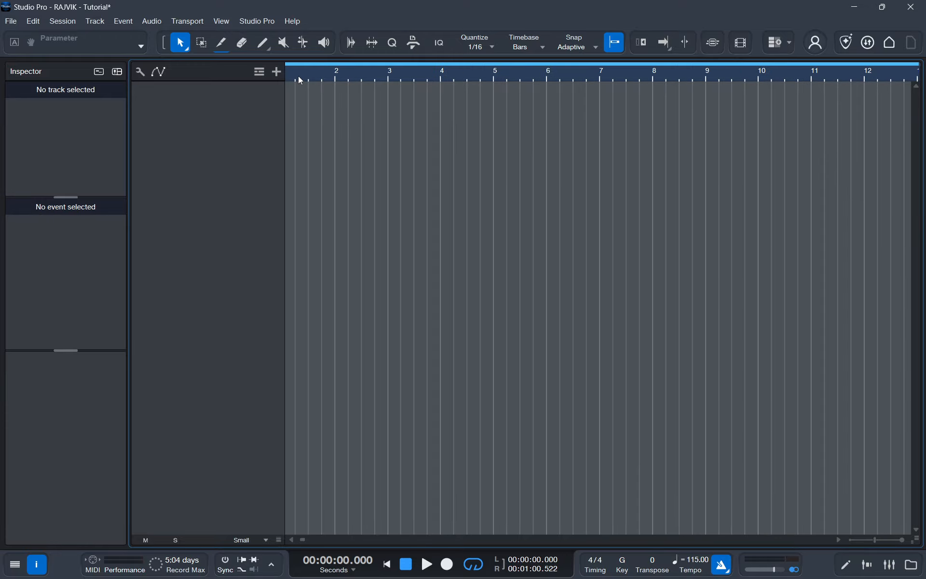
scroll(326, 78, up, 3)
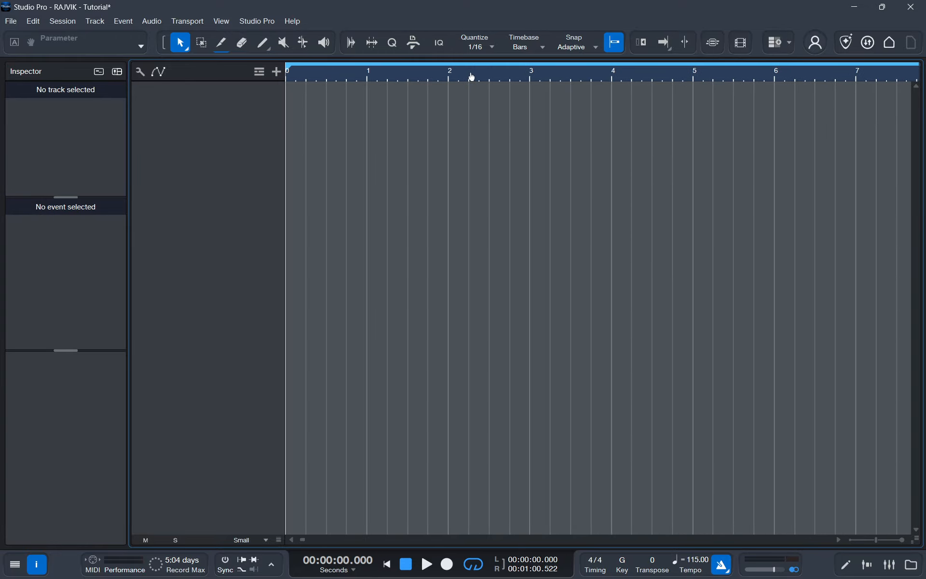
- Play the empty session twice from the start to hear the metronome click at the session tempo
scroll(327, 79, up, 2)
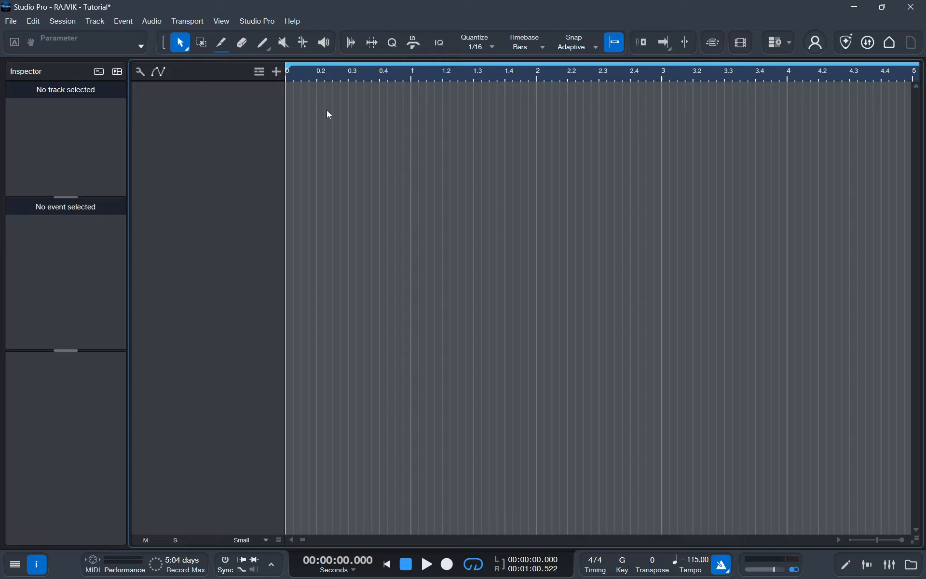
key(space)
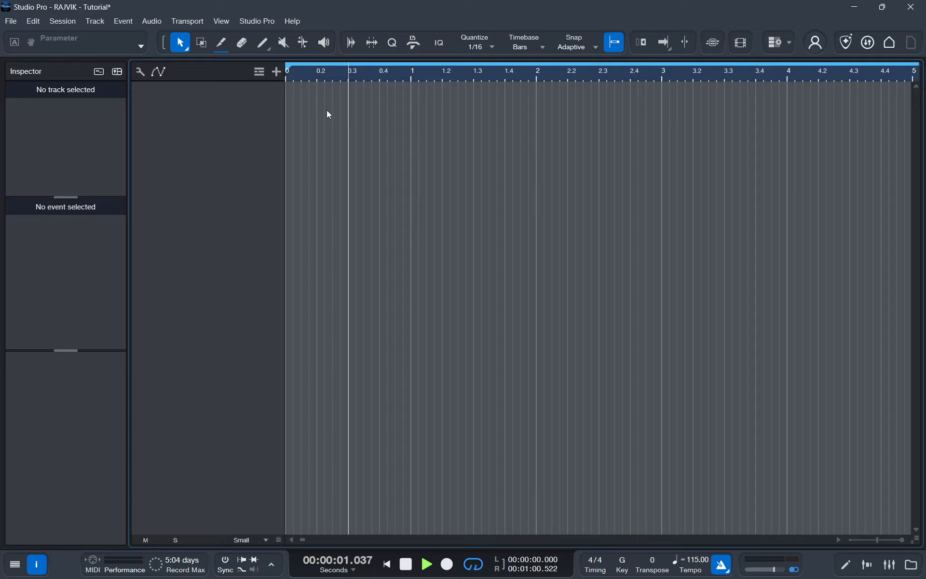
key(space)
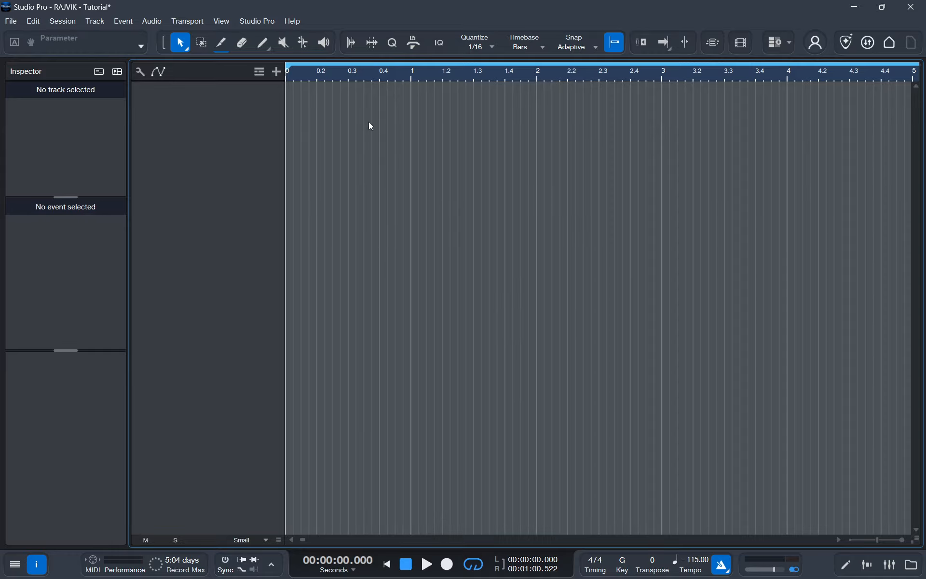
key(space)
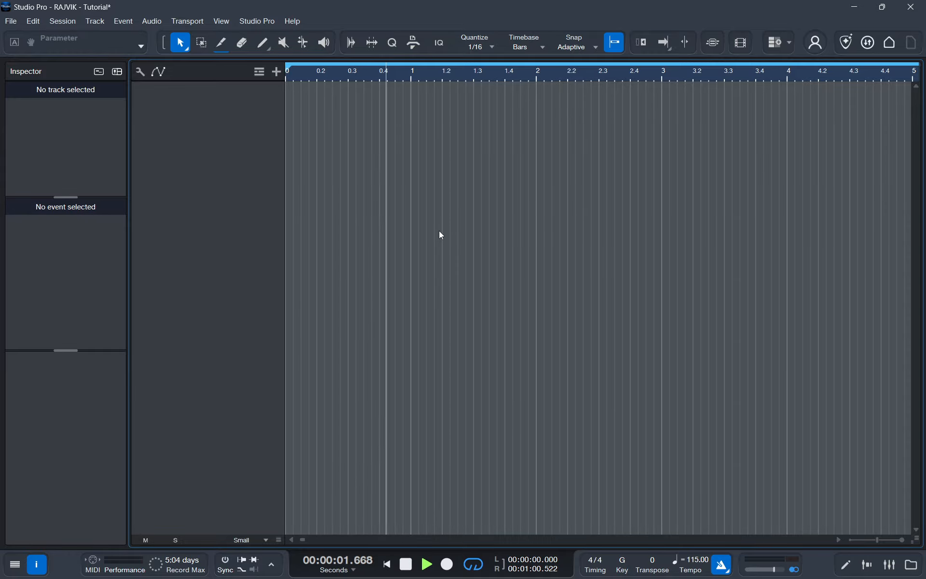
key(space)
scroll(390, 77, down, 2)
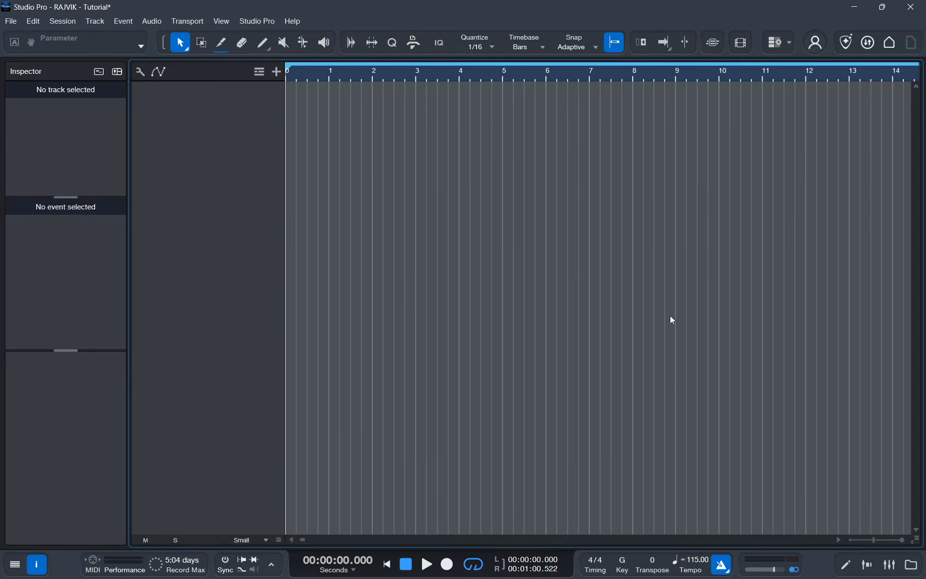
- Review the Metronome Setup options for precount, click sounds and drums, leaving them as they are
right_click(724, 567)
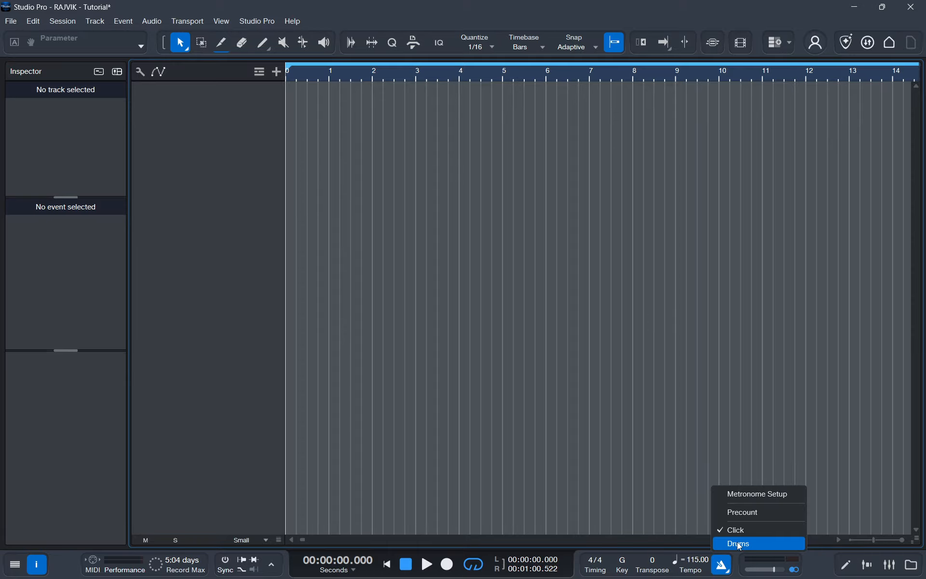
click(760, 497)
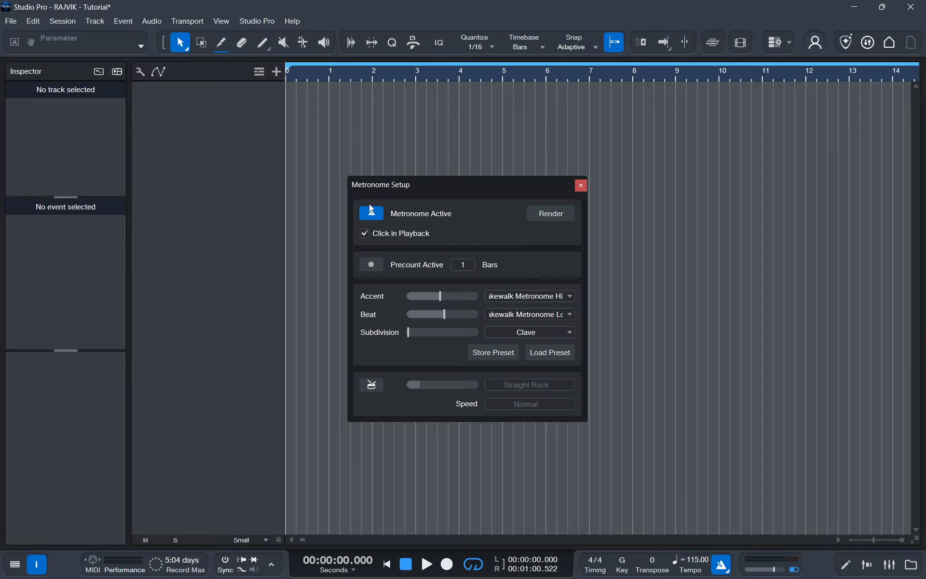
click(582, 185)
scroll(421, 70, down, 2)
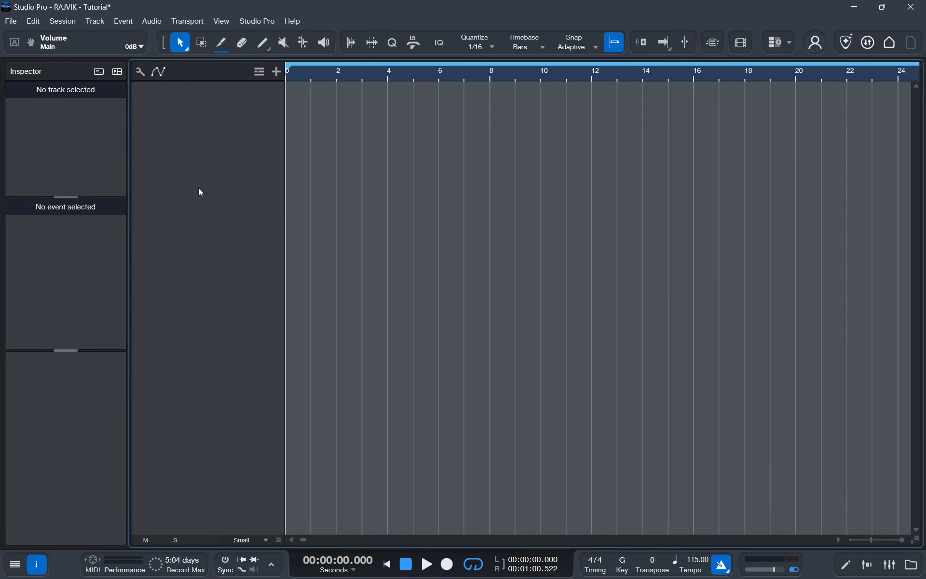
- Show the browser, widen it slightly, and find the Full Drum Loops files of caicos-hip-hop-sample-pack
click(912, 564)
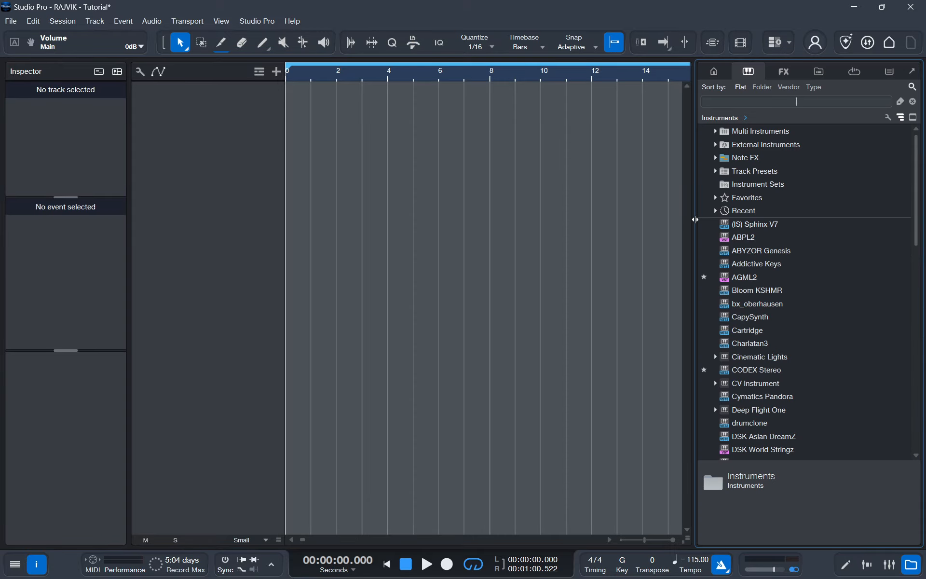
drag(695, 215, 681, 215)
click(812, 71)
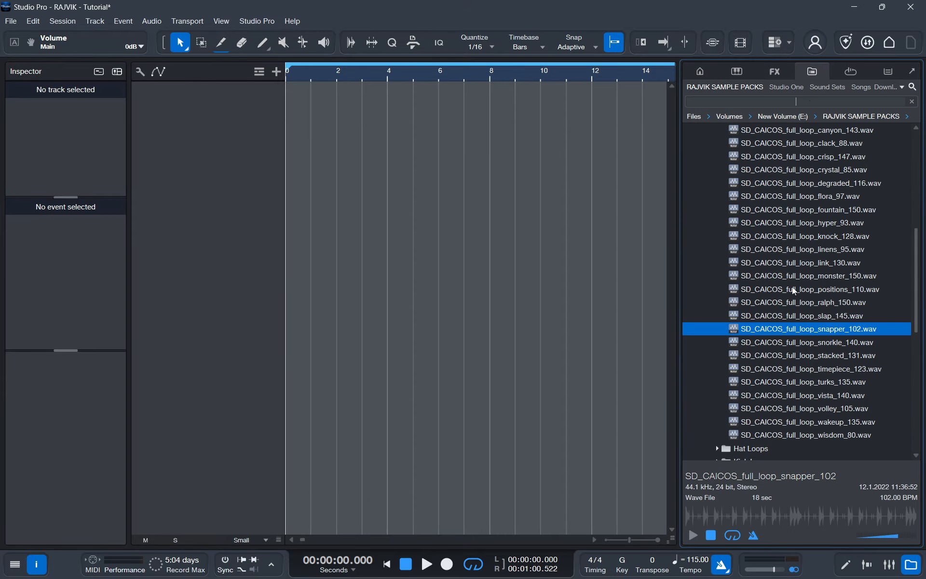
scroll(823, 265, up, 5)
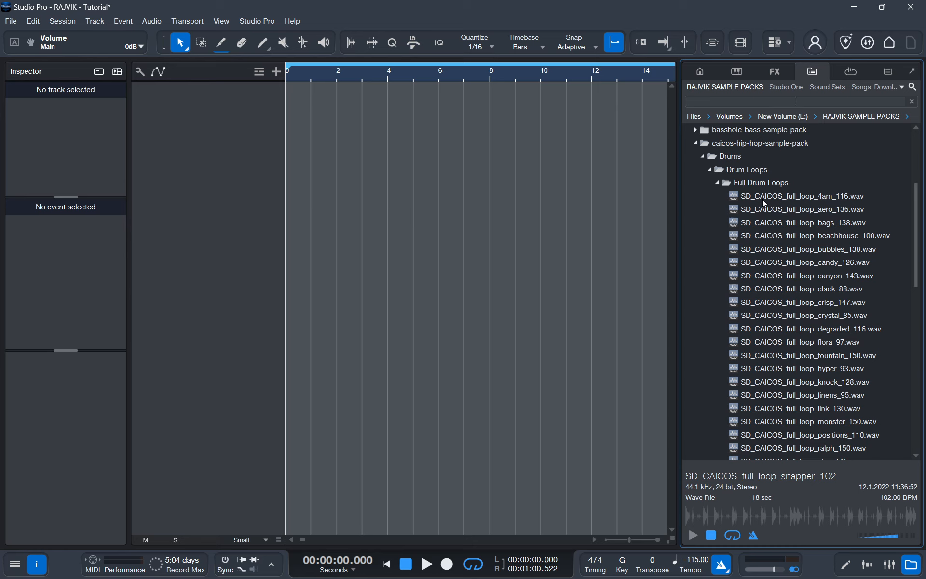
- Audition the drum loops SD_CAICOS_full_loop_4am_116.wav and SD_CAICOS_full_loop_aero_136.wav, finishing with the aero loop selected and its preview stopped
click(762, 199)
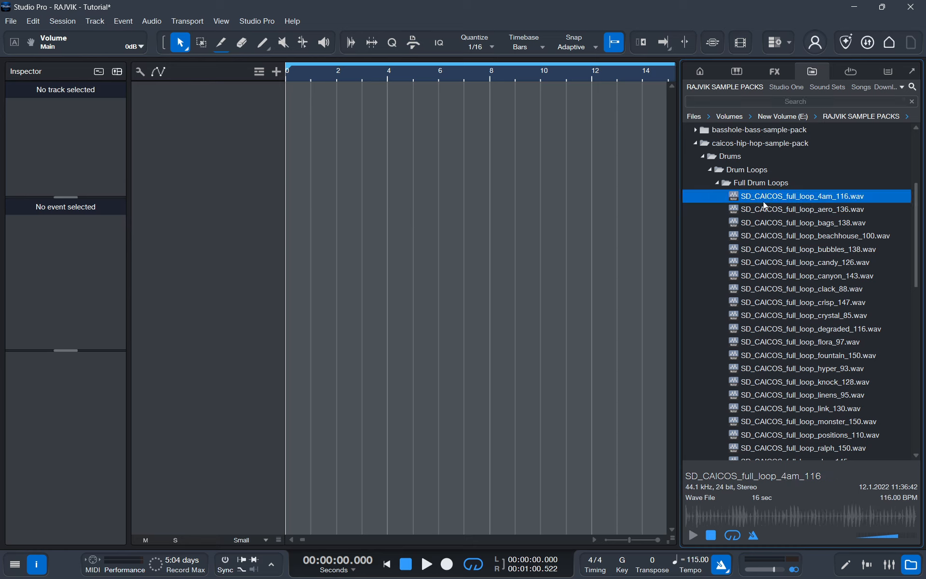
click(755, 212)
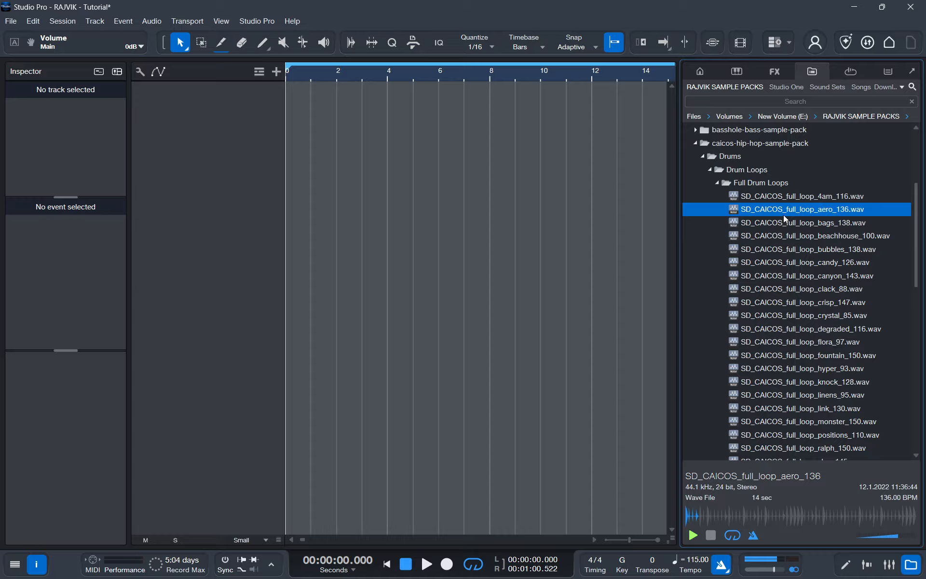
click(774, 199)
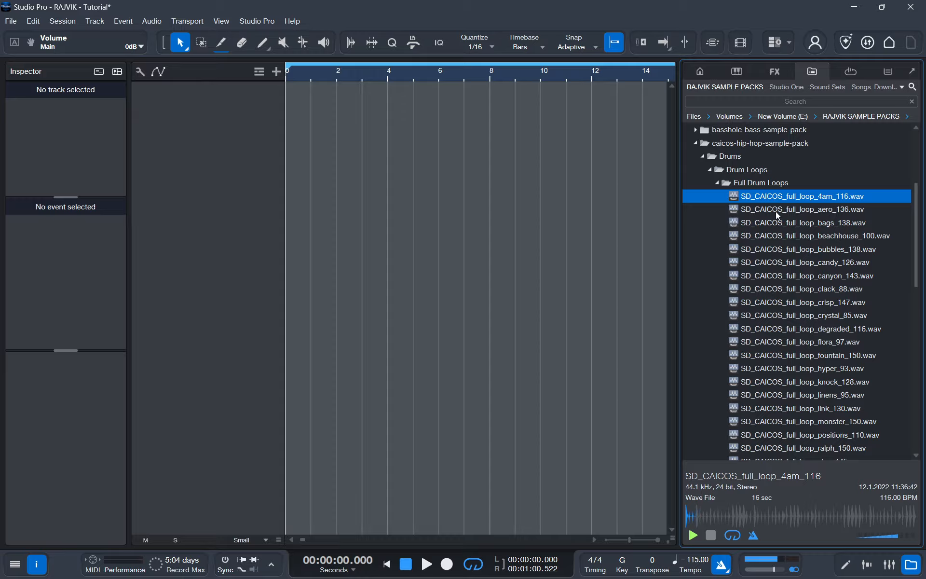
click(774, 210)
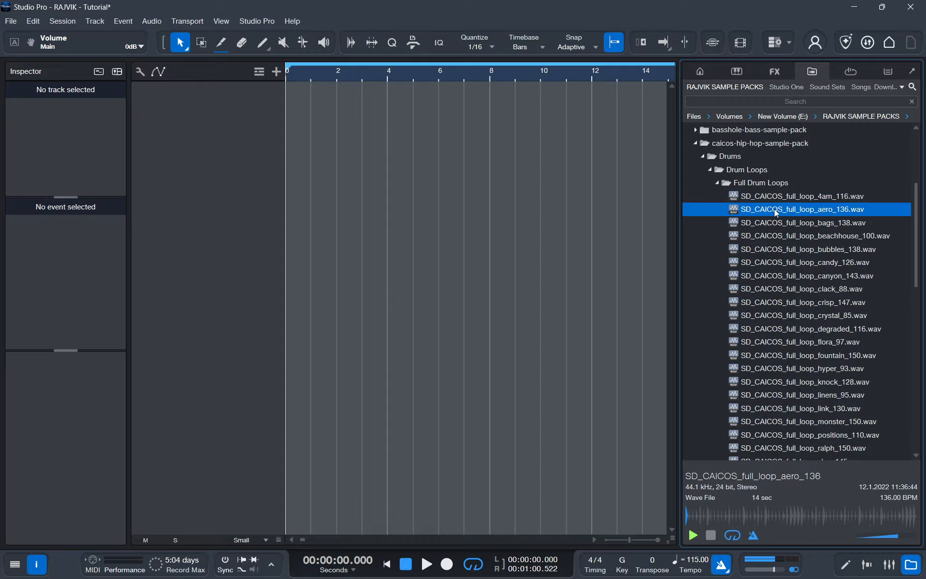
click(709, 537)
click(694, 536)
click(709, 536)
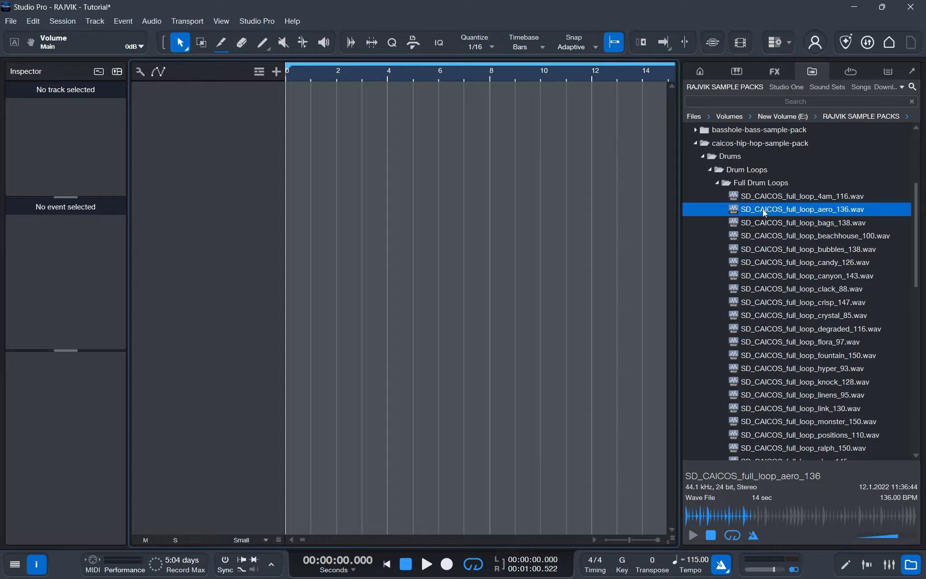
- Place SD_CAICOS_full_loop_aero_136.wav on a new track at the start of the session and hide the browser
drag(764, 212, 300, 163)
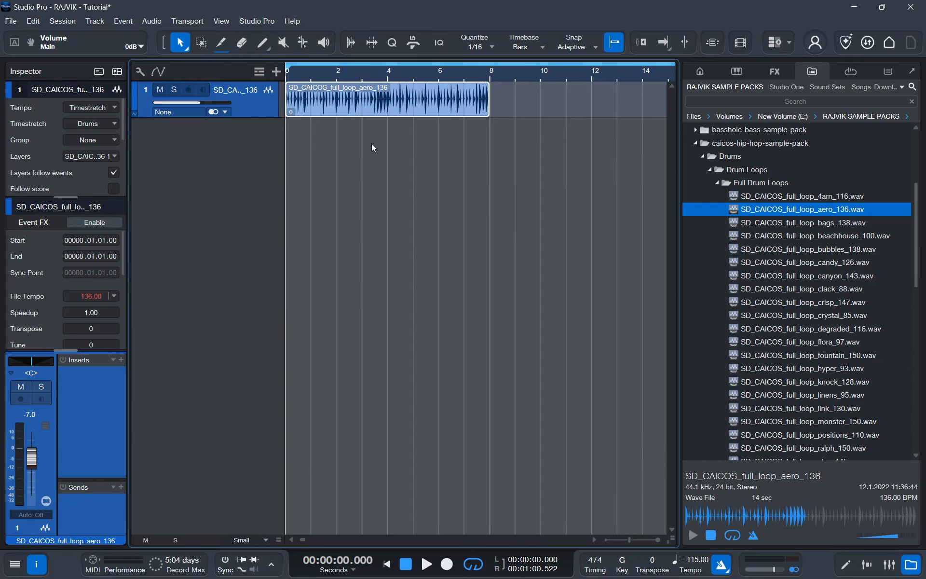
click(910, 563)
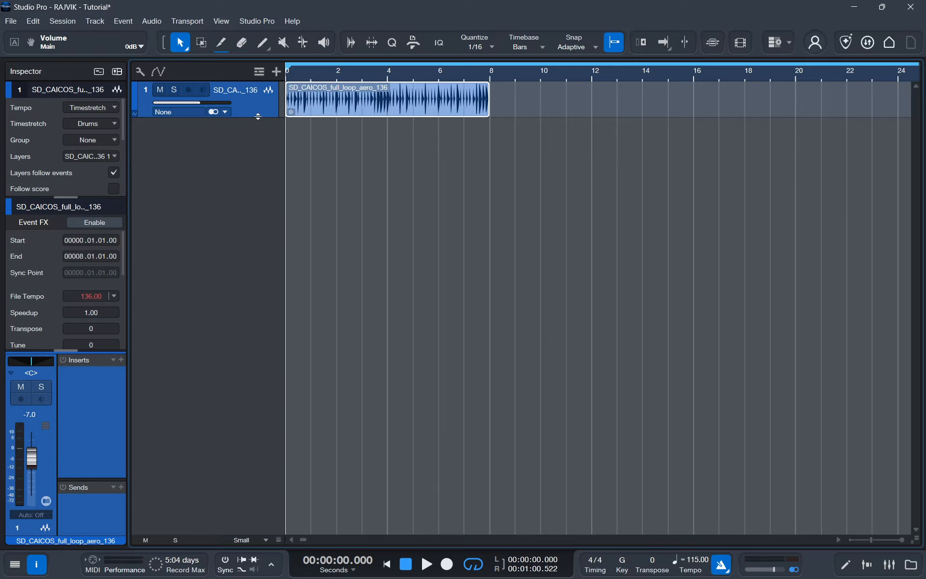
- Make the drum loop track taller and shorten the session's loop range to end at bar 8, where the event ends
drag(253, 117, 253, 168)
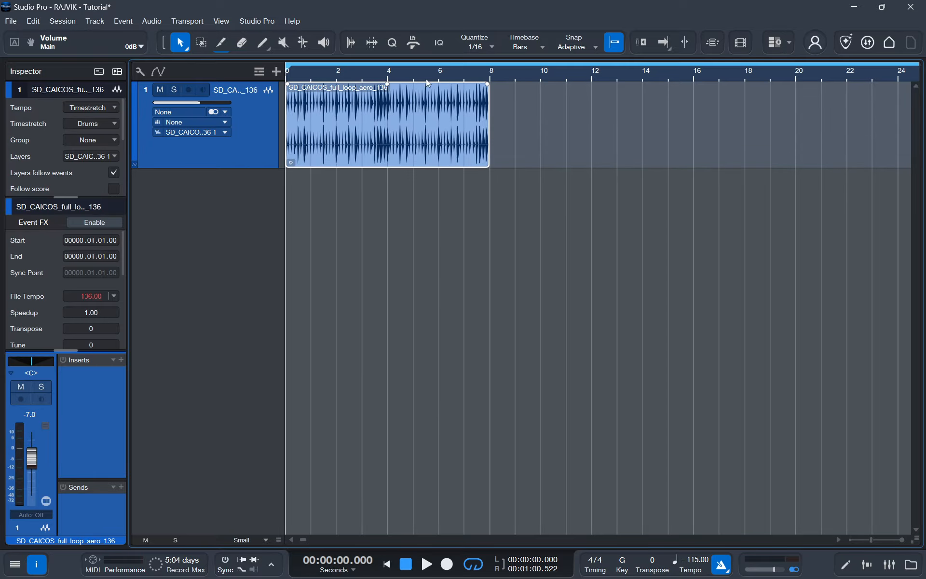
scroll(389, 74, down, 3)
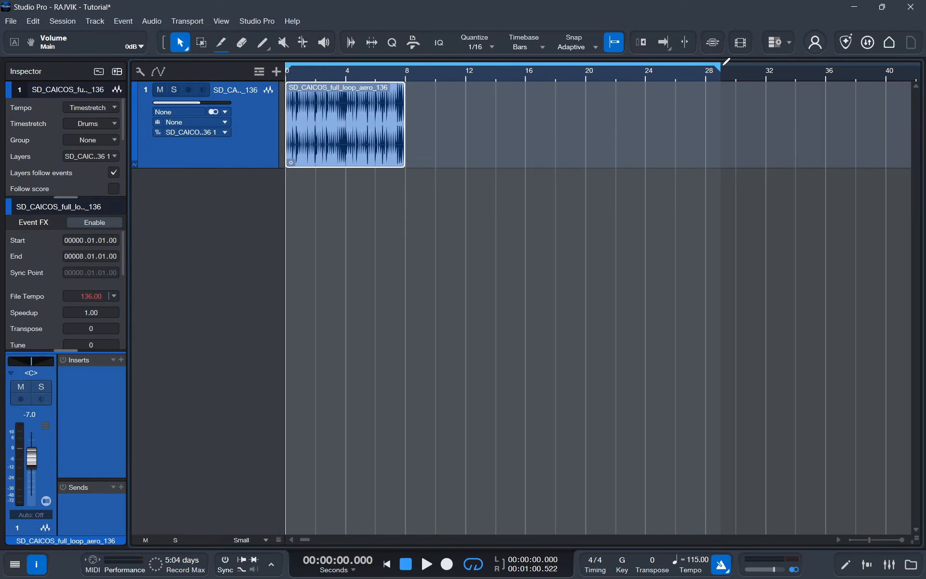
drag(719, 71, 407, 77)
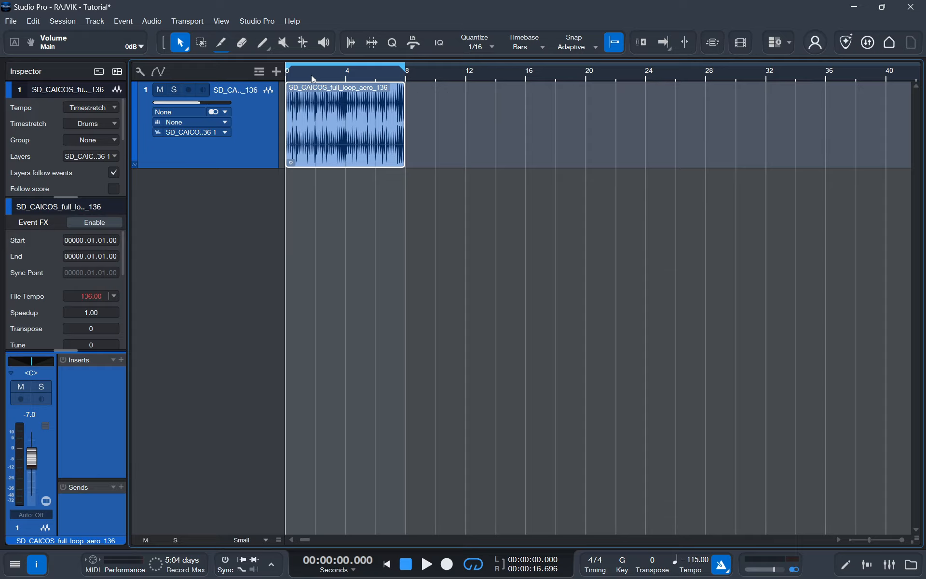
scroll(310, 77, up, 2)
scroll(322, 74, up, 5)
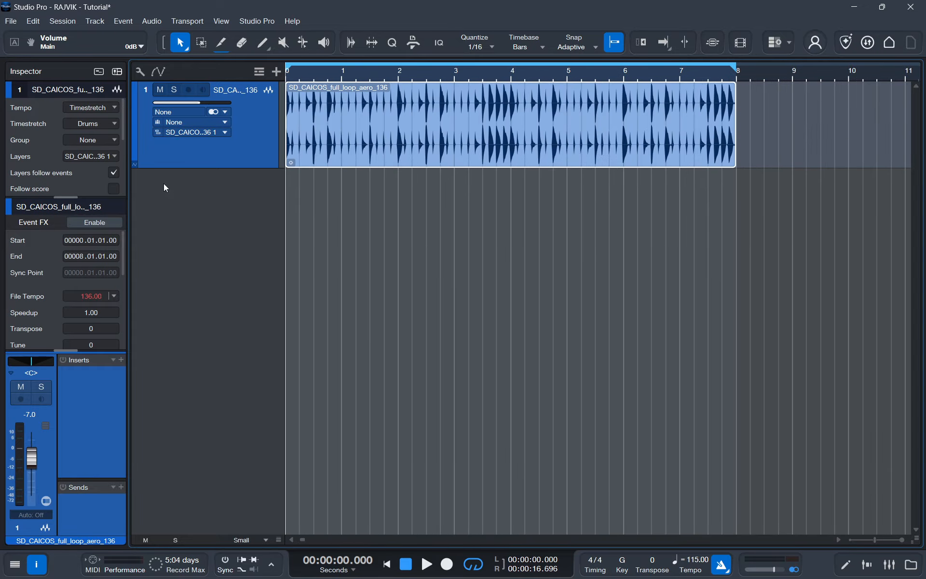
- Try the Don't follow and Follow tempo modes on the drum loop track, finishing on Timestretch
click(112, 108)
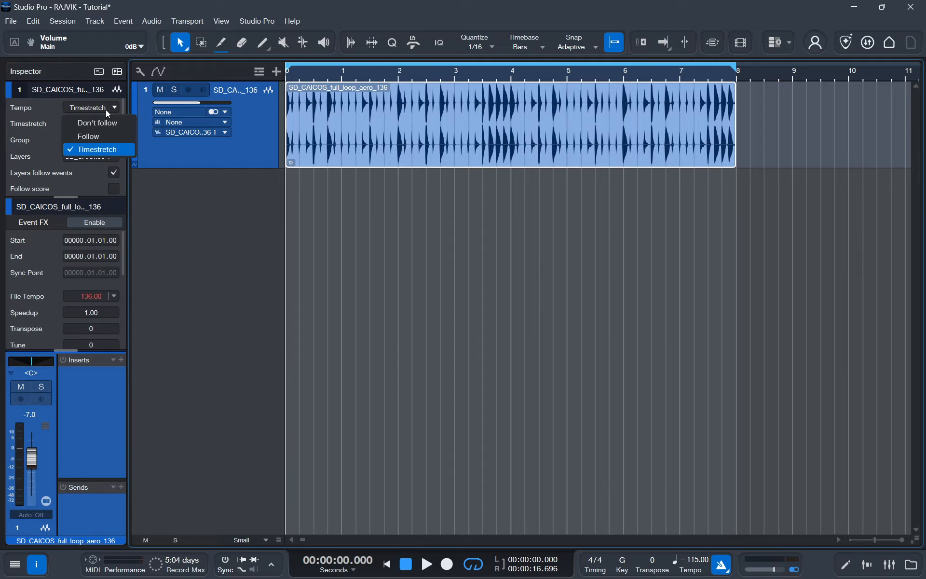
click(362, 113)
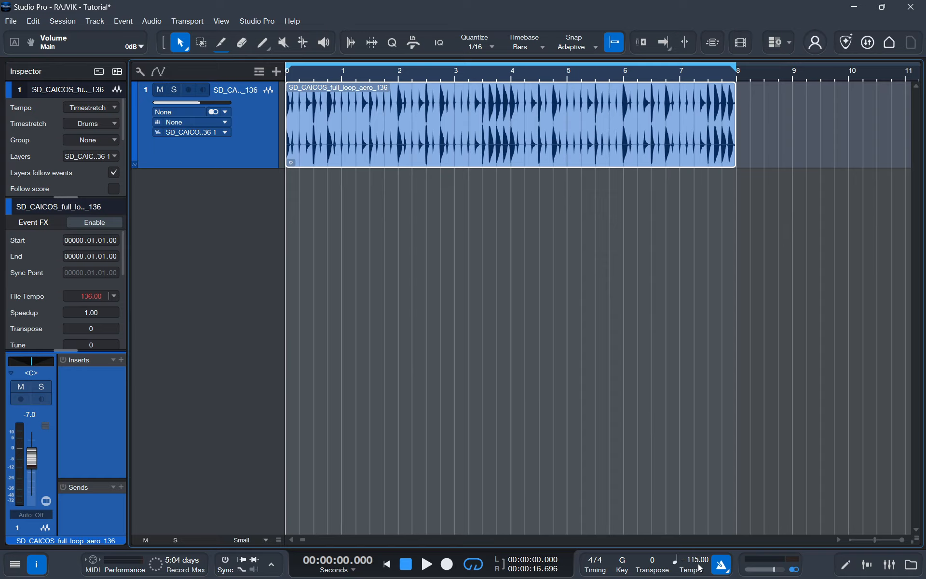
click(108, 111)
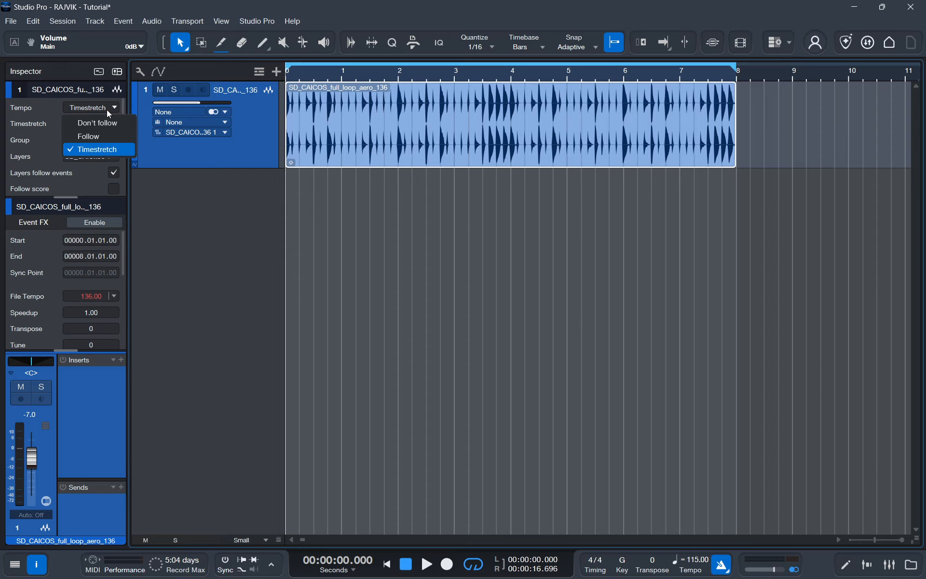
click(98, 124)
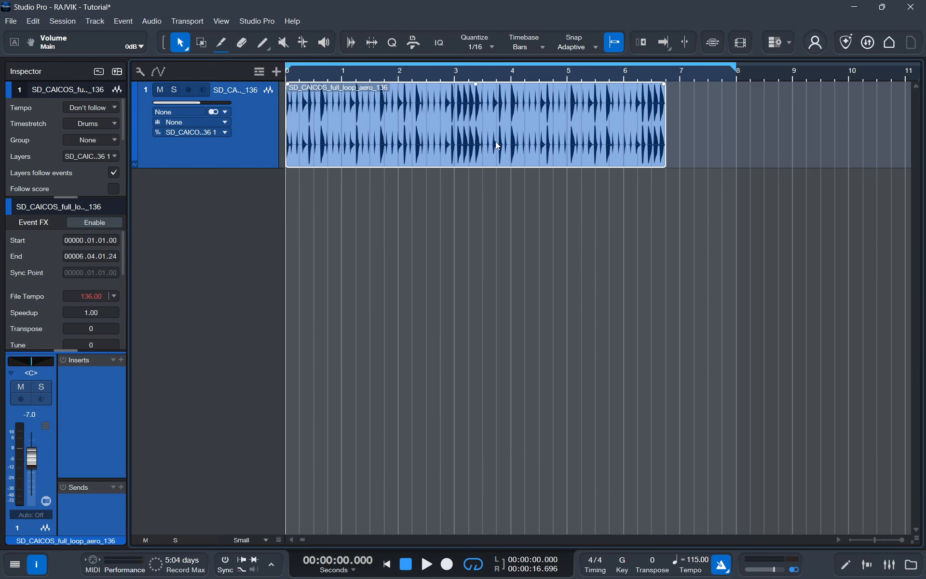
click(94, 107)
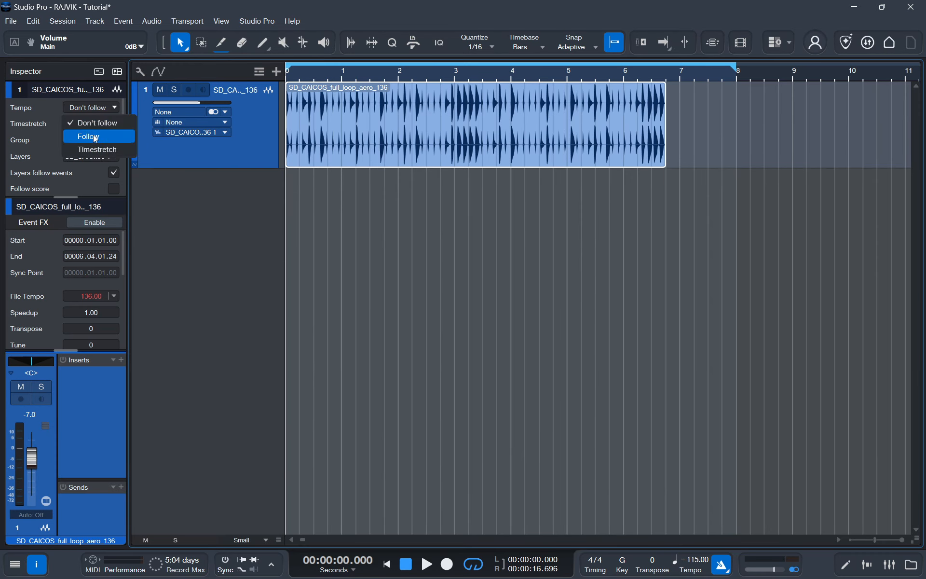
click(94, 137)
click(104, 107)
click(96, 149)
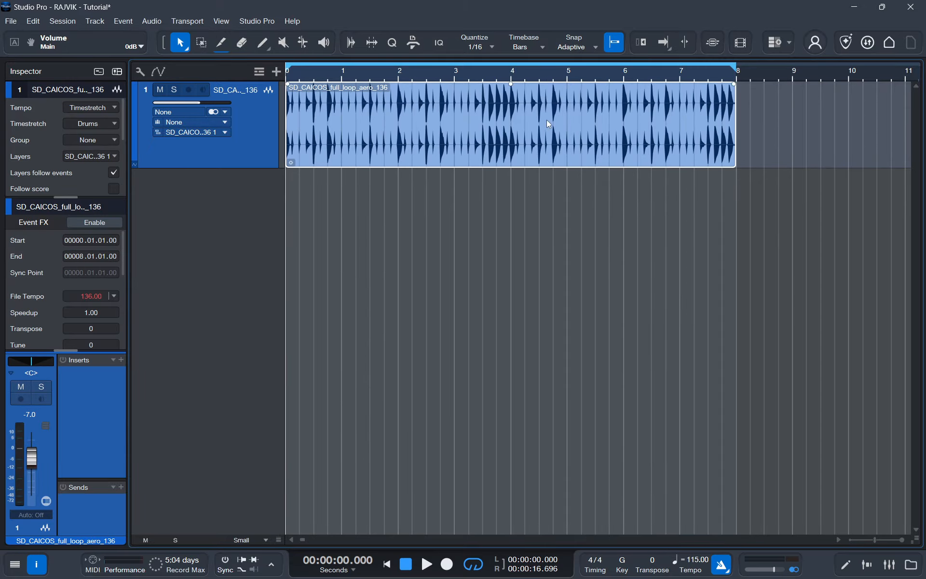
- Examine the Timestretch algorithm choices and the Group options of the drum loop track, keeping Drums and None
click(98, 122)
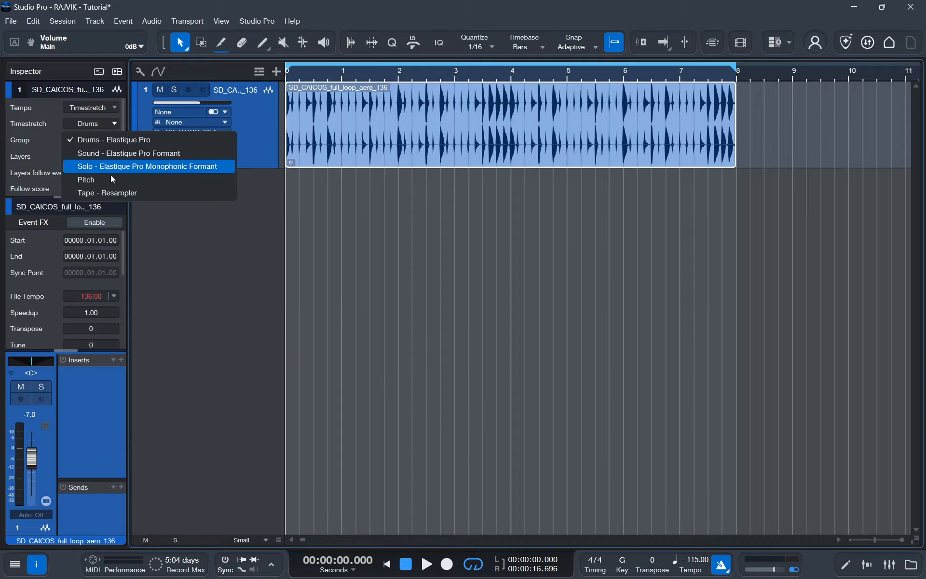
click(218, 224)
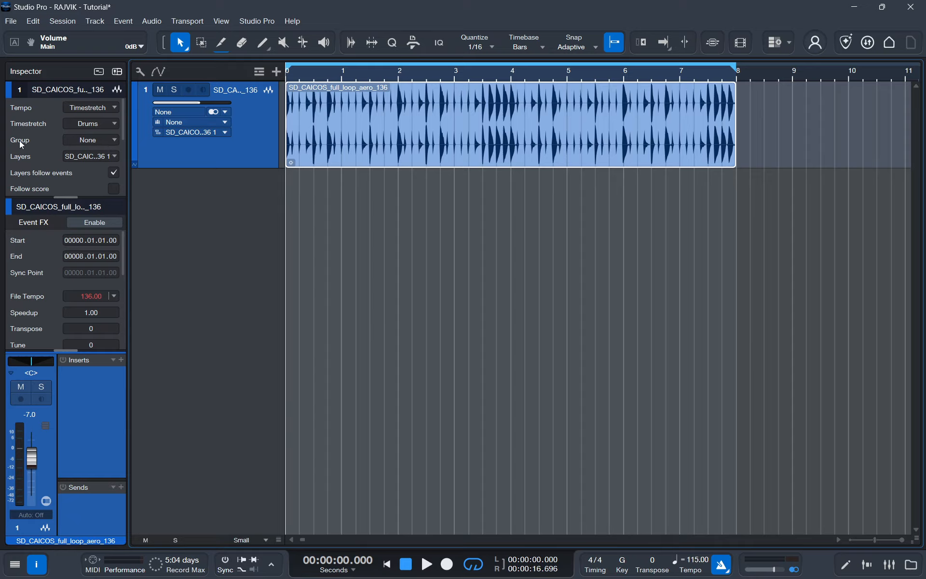
click(106, 140)
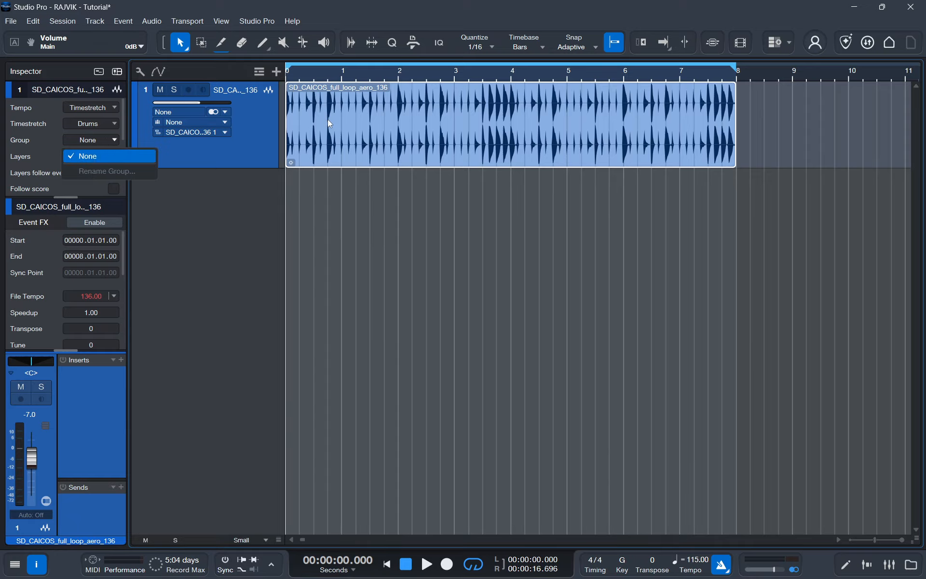
click(228, 140)
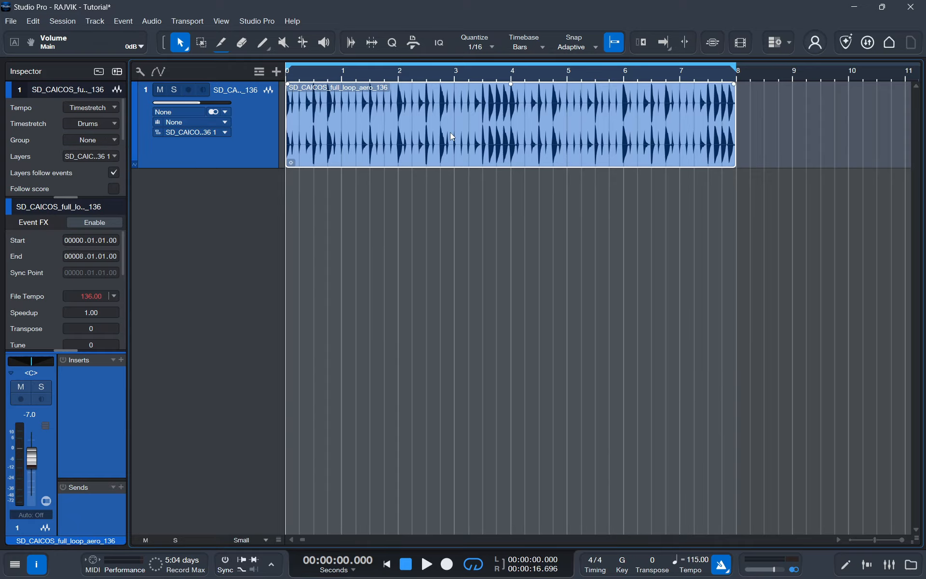
- Add a new layer with the default name to the drum loop track
click(112, 157)
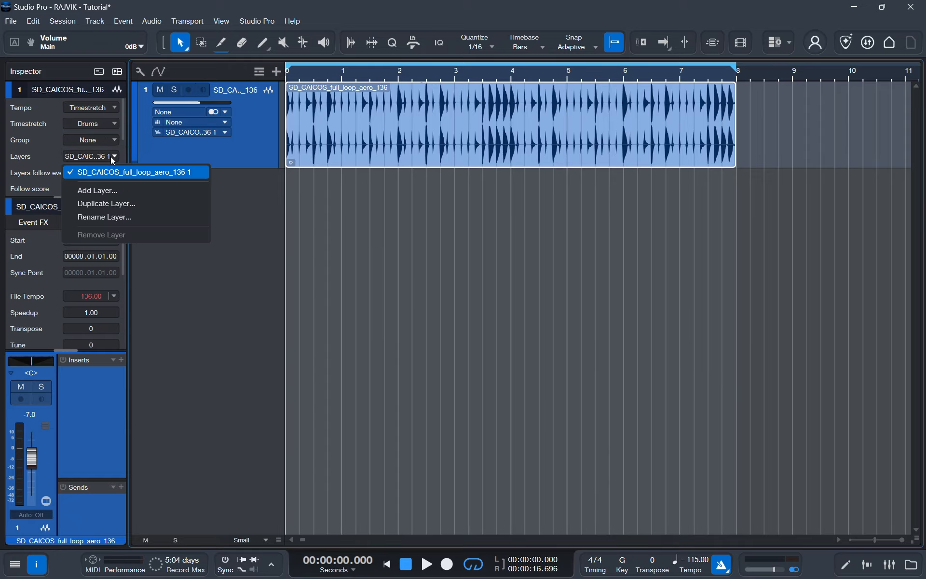
click(357, 139)
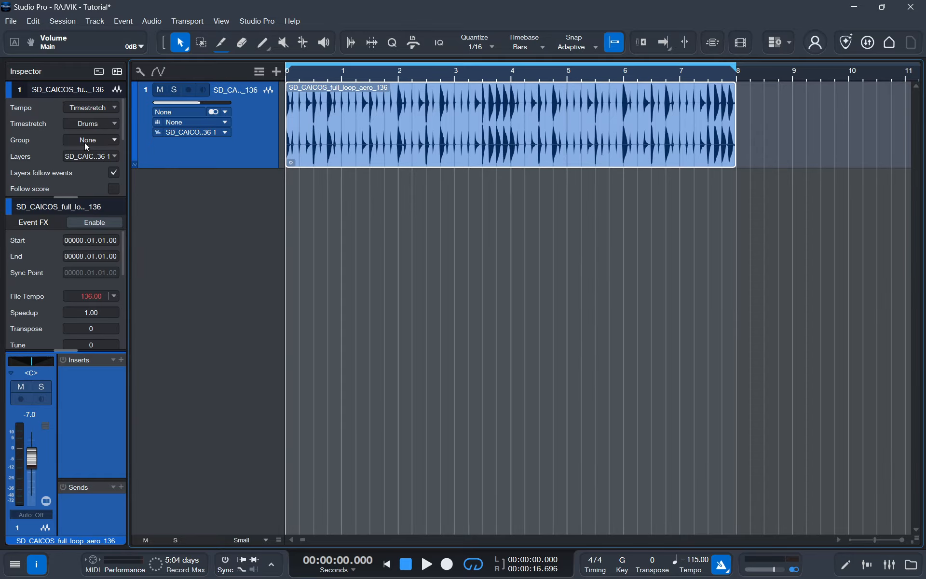
click(116, 156)
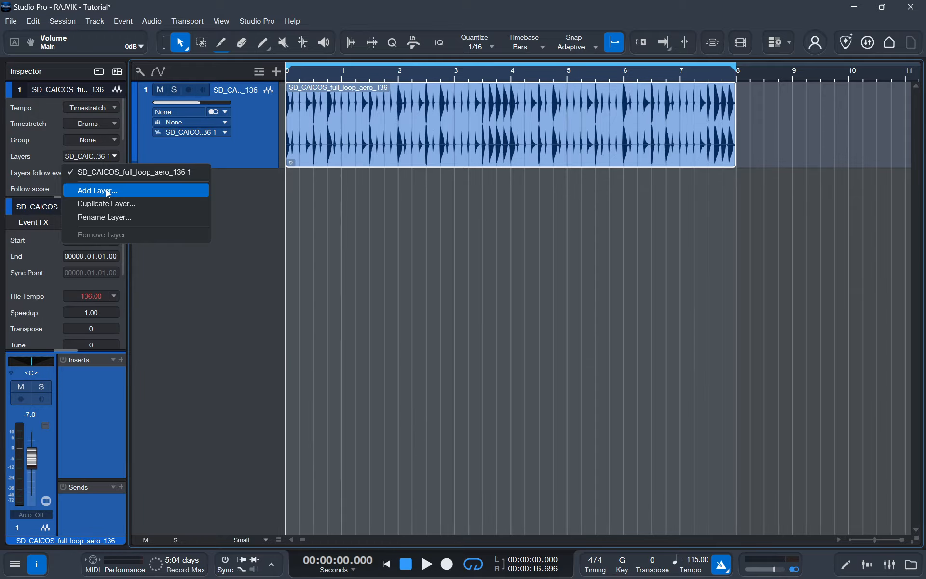
click(106, 189)
click(461, 332)
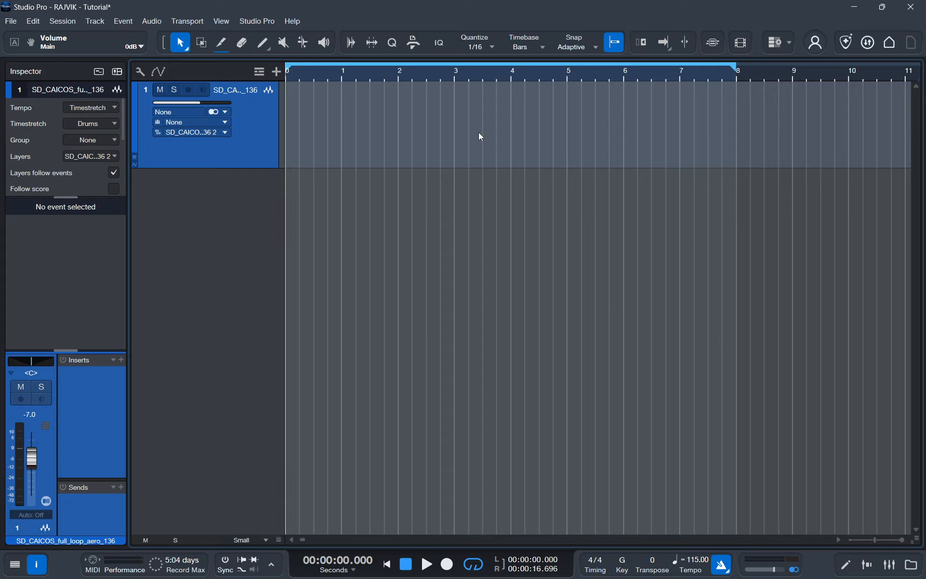
- Play the empty layer briefly from the session start, stop playback, and switch the metronome off
key(space)
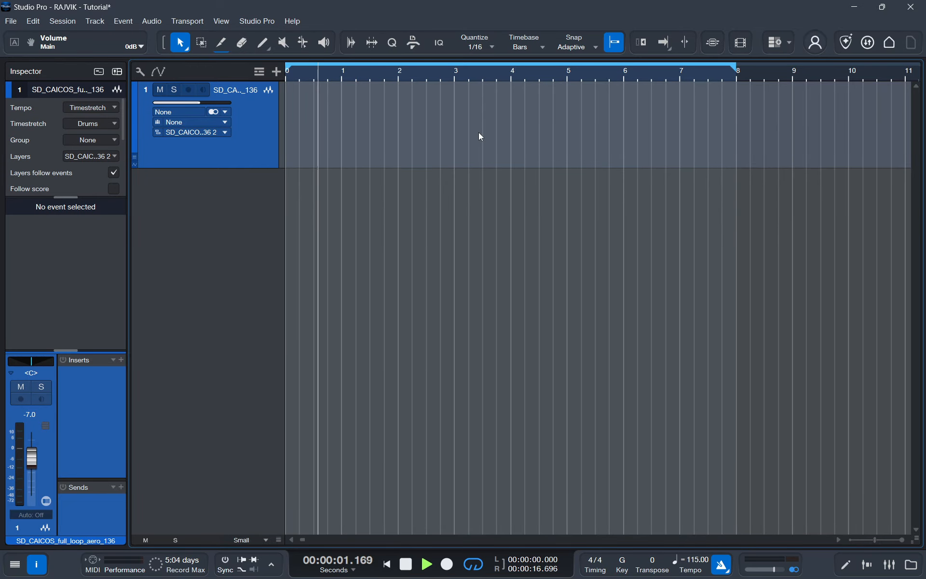
key(space)
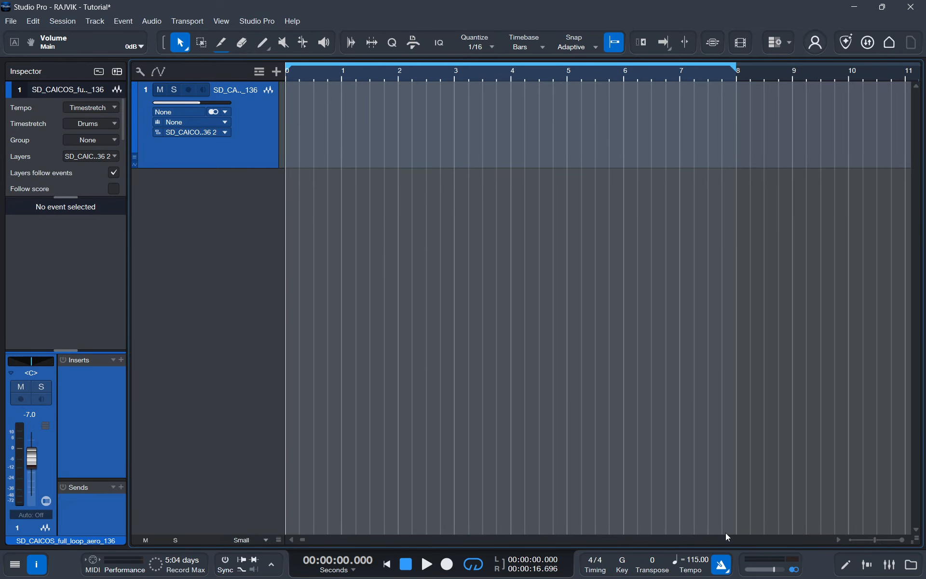
click(723, 565)
- Expand the track's layers and copy two sections of the original layer, the opening beat and 1.4 to 2.2, onto the track
click(135, 158)
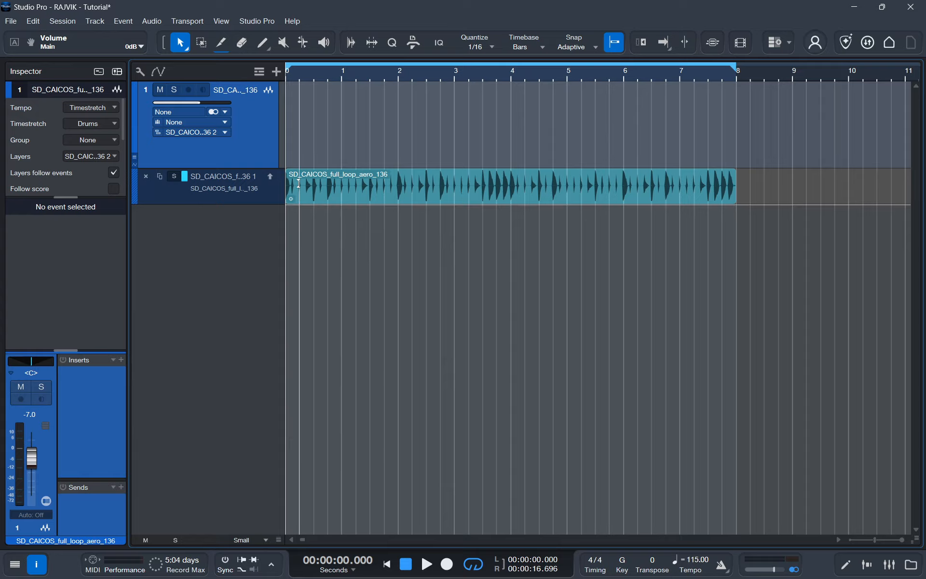
drag(304, 184, 266, 188)
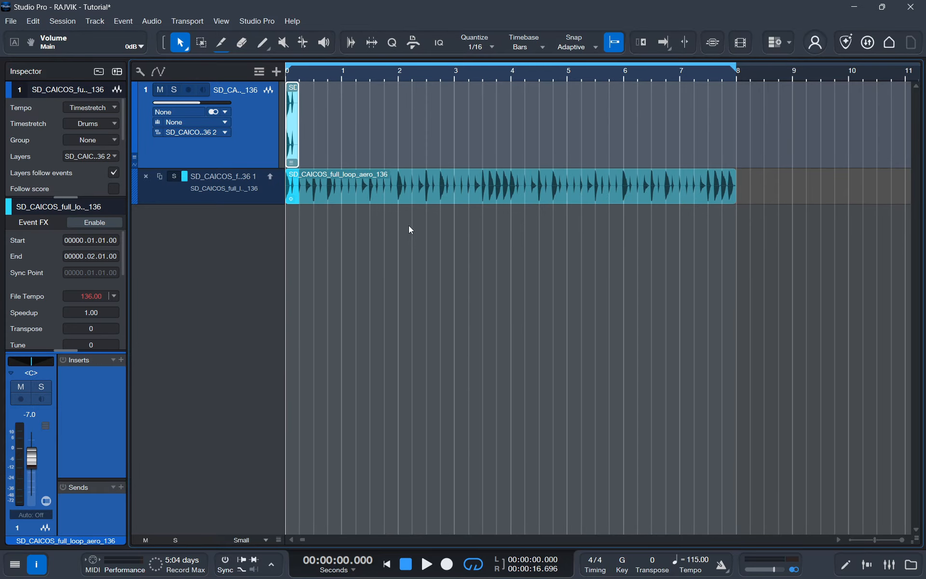
drag(388, 190, 410, 188)
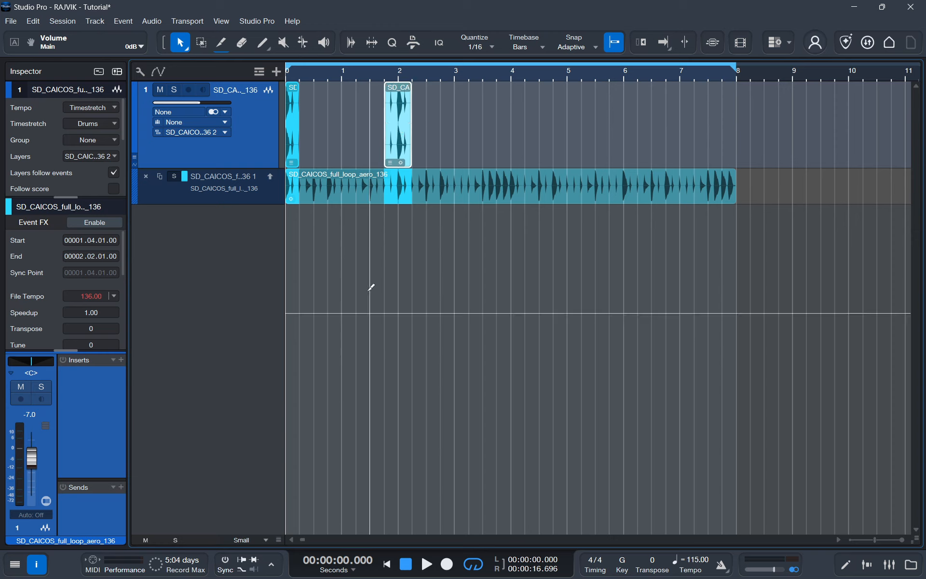
- Undo both copied layer sections and the added layer
key(ctrl+z)
key(ctrl+z)
key(ctrl+z)
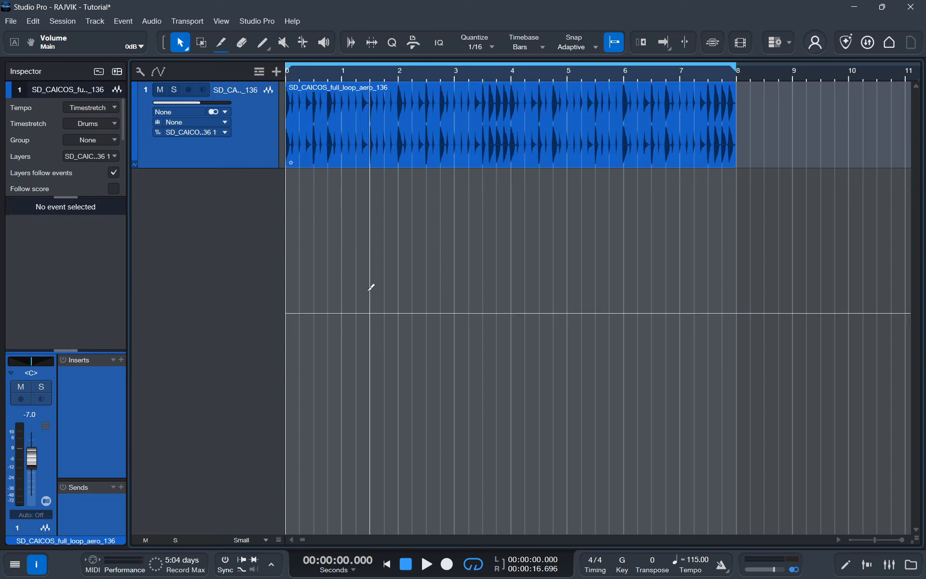
- Reselect the drum loop event and enlarge the Inspector's track section to show all its settings
click(226, 142)
click(354, 133)
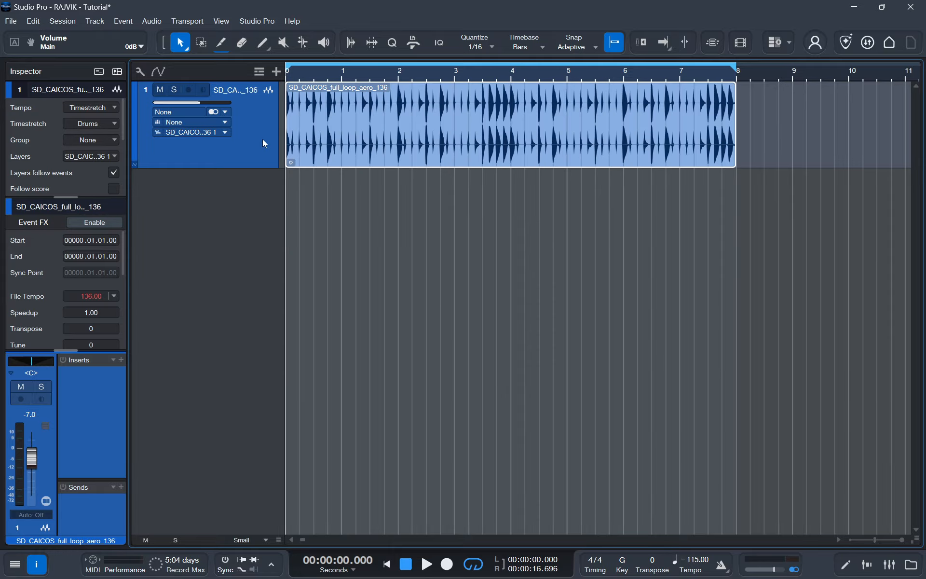
drag(51, 197, 39, 328)
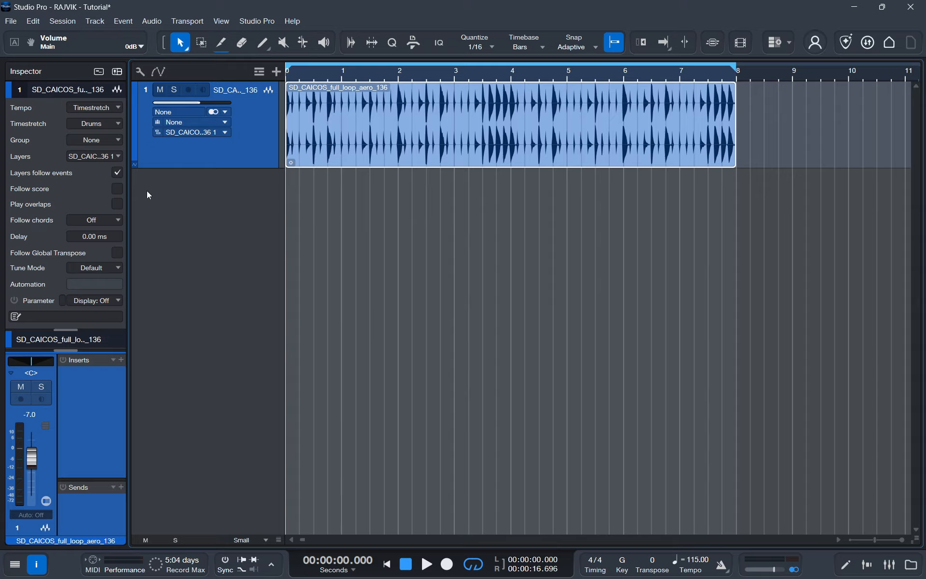
- Show the extra Ruler track in seconds and hide it again
click(260, 72)
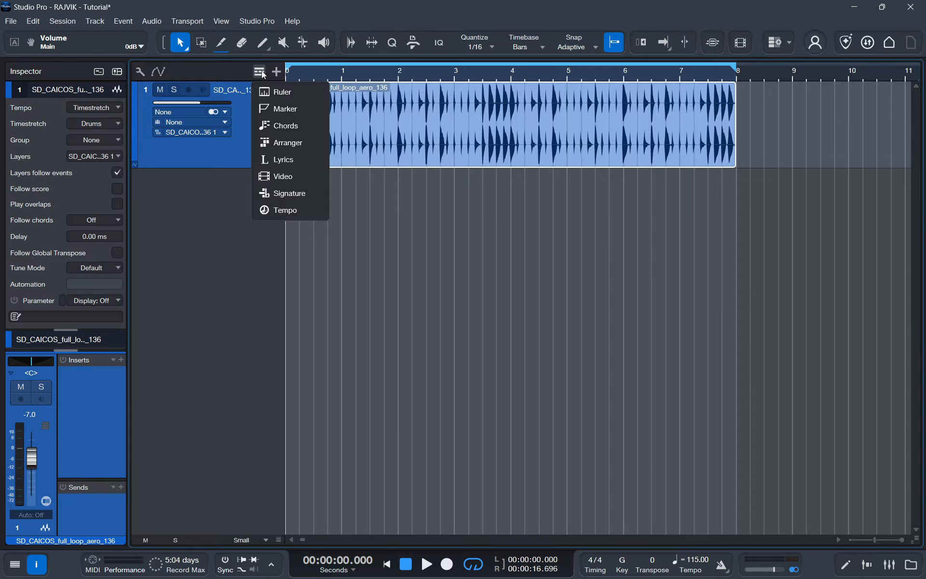
click(280, 93)
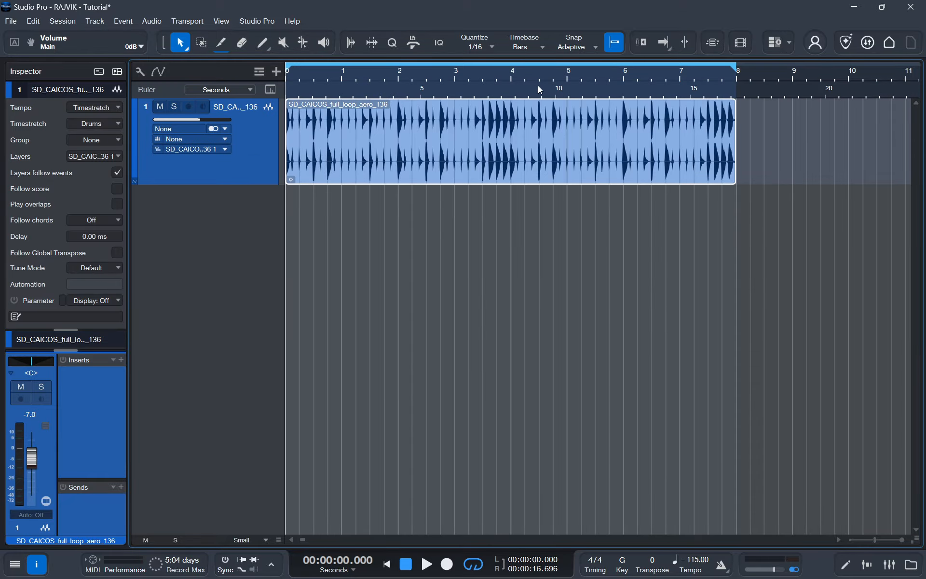
click(259, 72)
click(283, 92)
- Show the Marker track and add a marker at bar 4
click(259, 72)
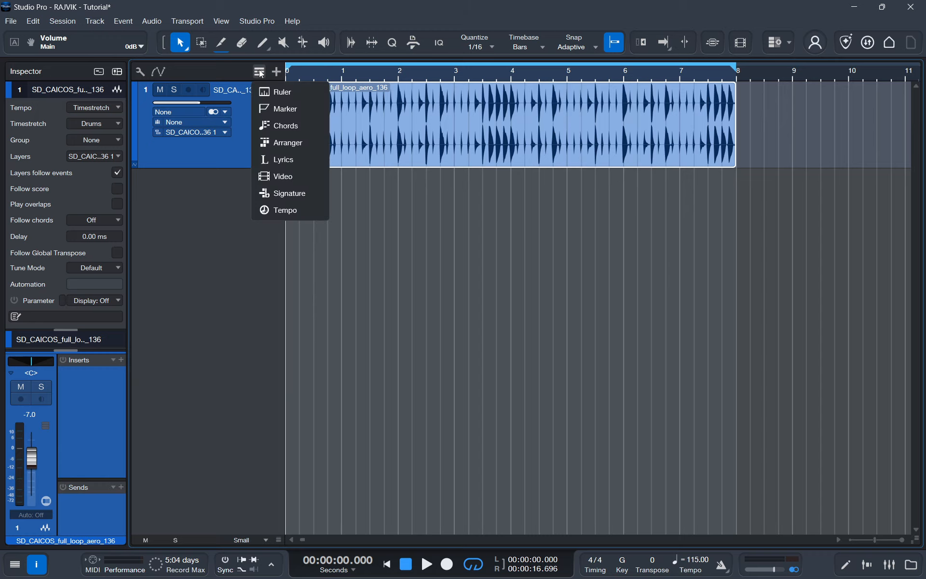
click(285, 109)
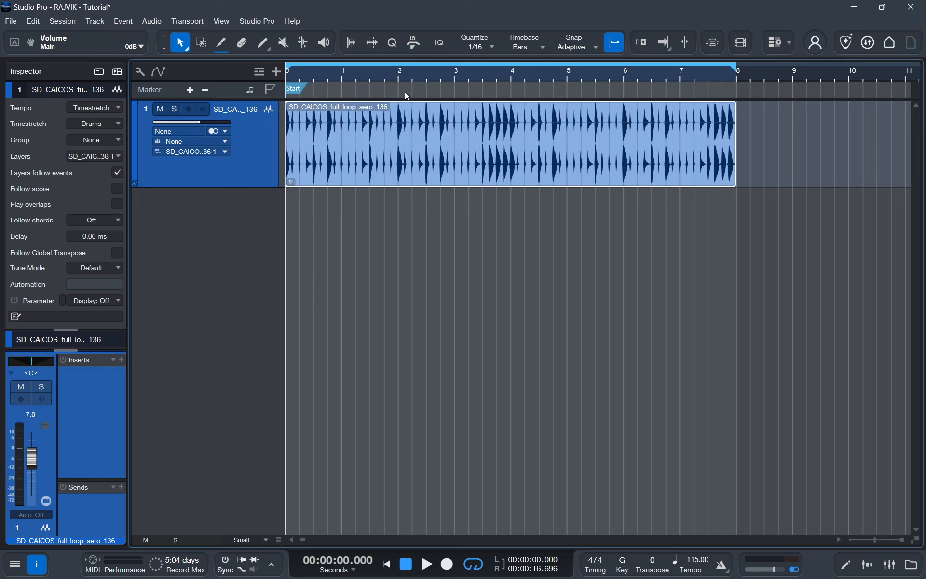
click(511, 74)
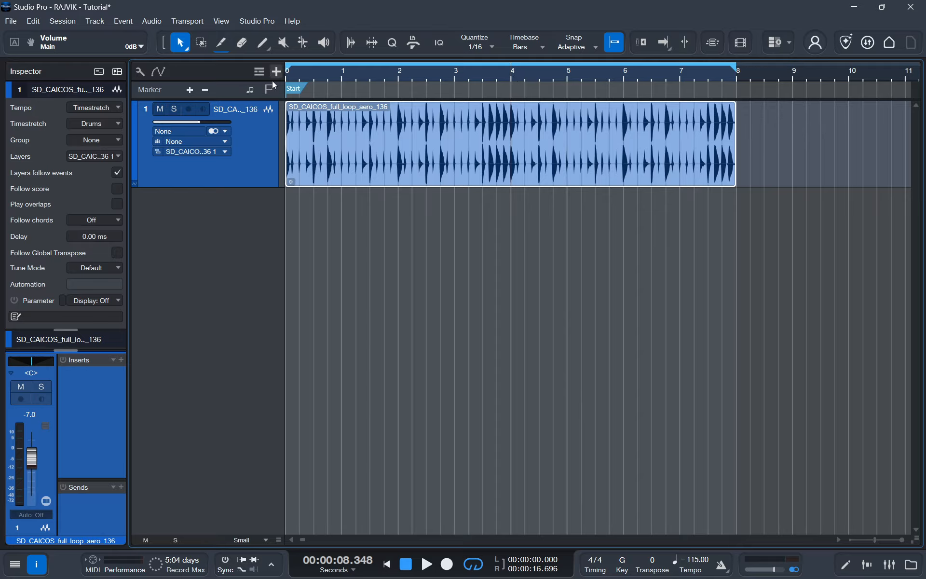
click(190, 90)
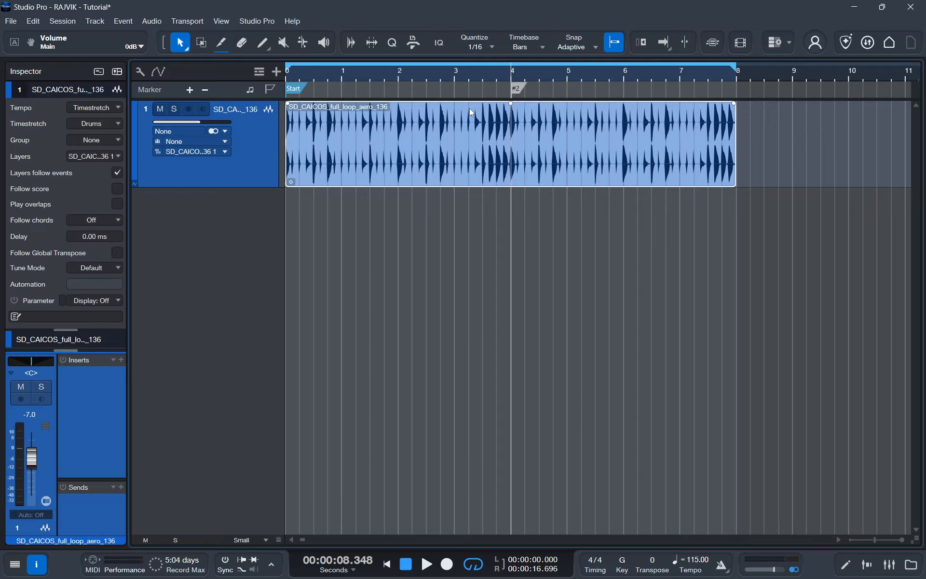
- Rename the marker at bar 4 as verse 1
click(515, 88)
right_click(516, 88)
click(545, 98)
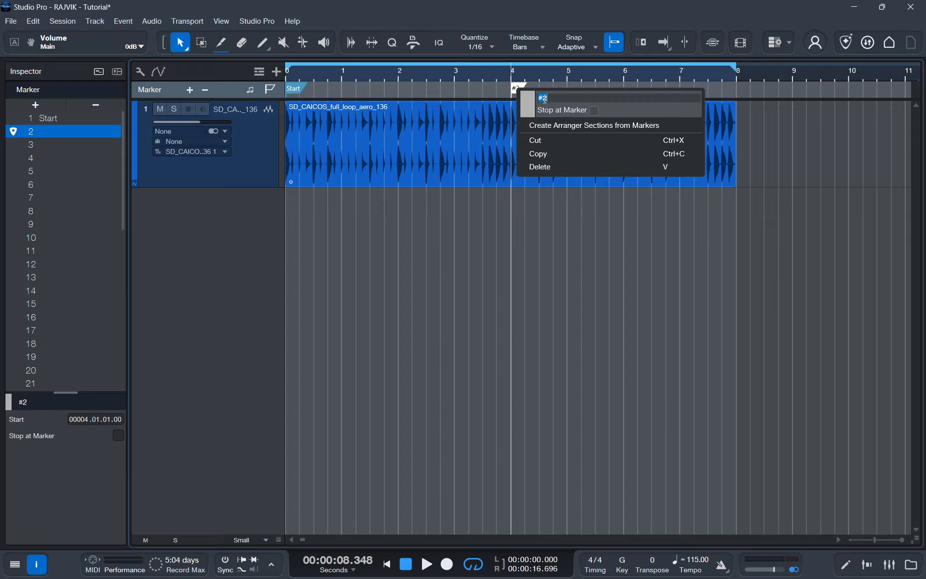
text(verse 21)
key(BackSpace)
key(BackSpace)
text(1)
key(Return)
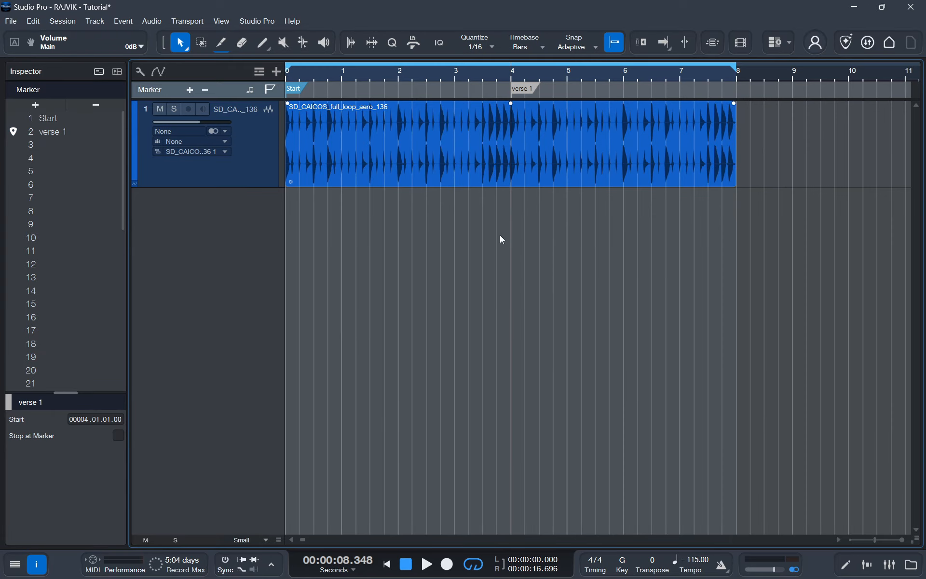
- Show the Lyrics and Arranger tracks and select the Intro section starting at bar 8
click(259, 71)
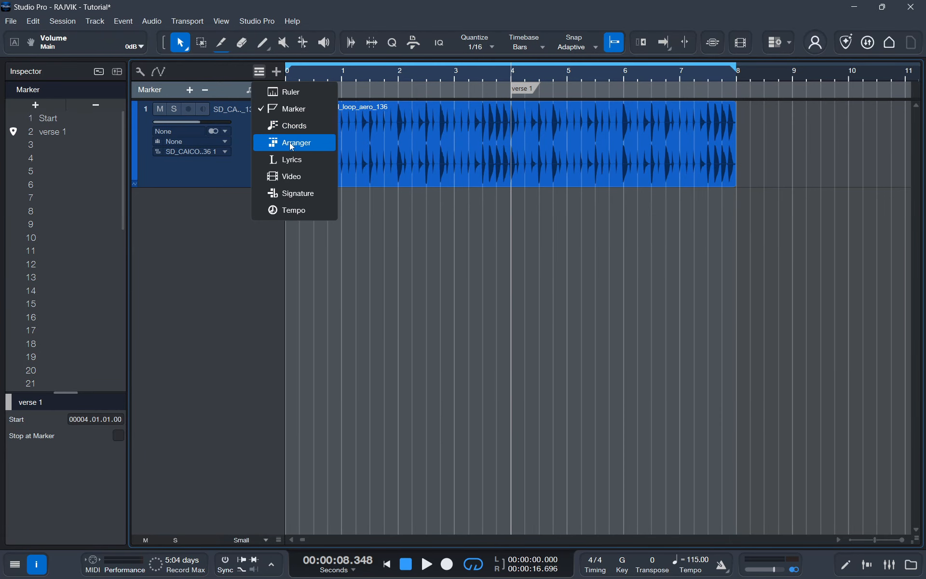
click(287, 159)
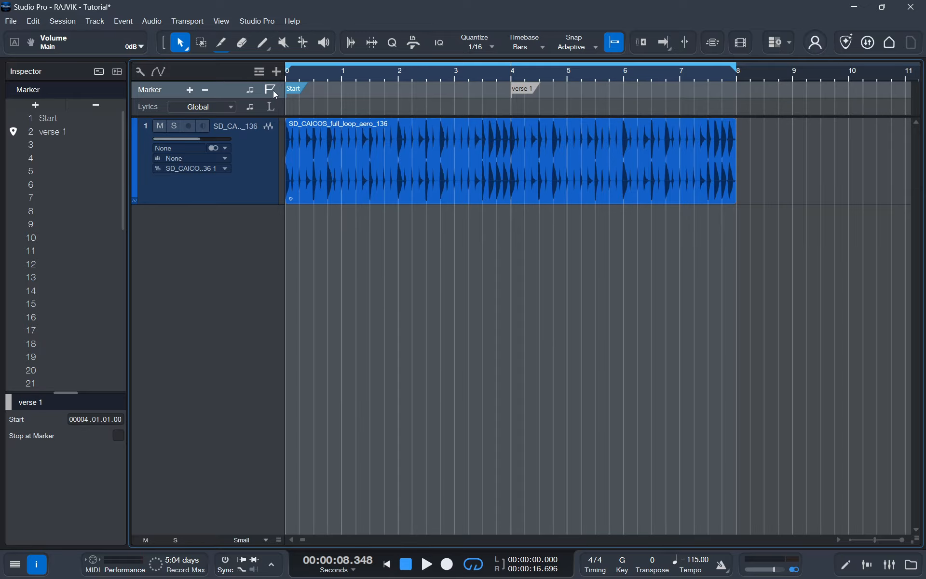
click(259, 71)
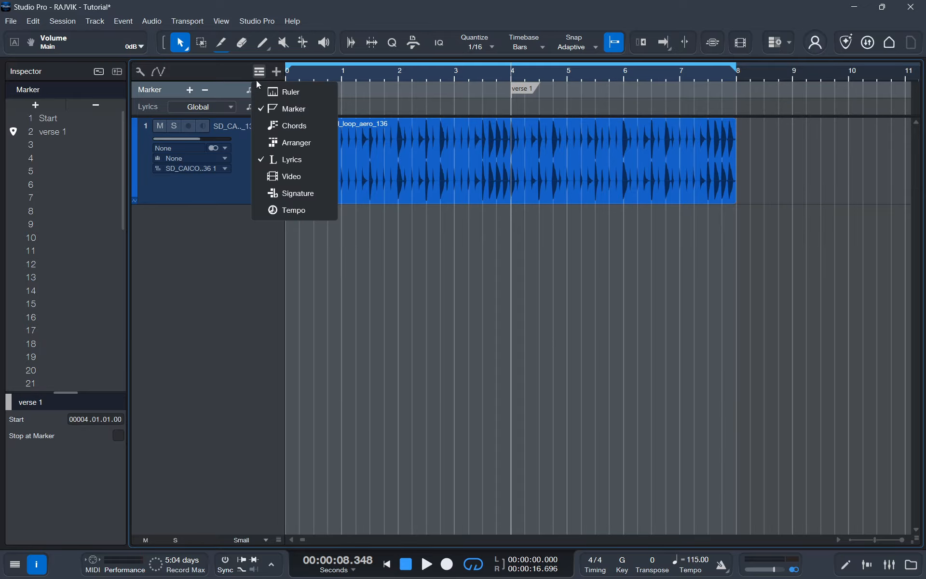
click(289, 143)
click(773, 125)
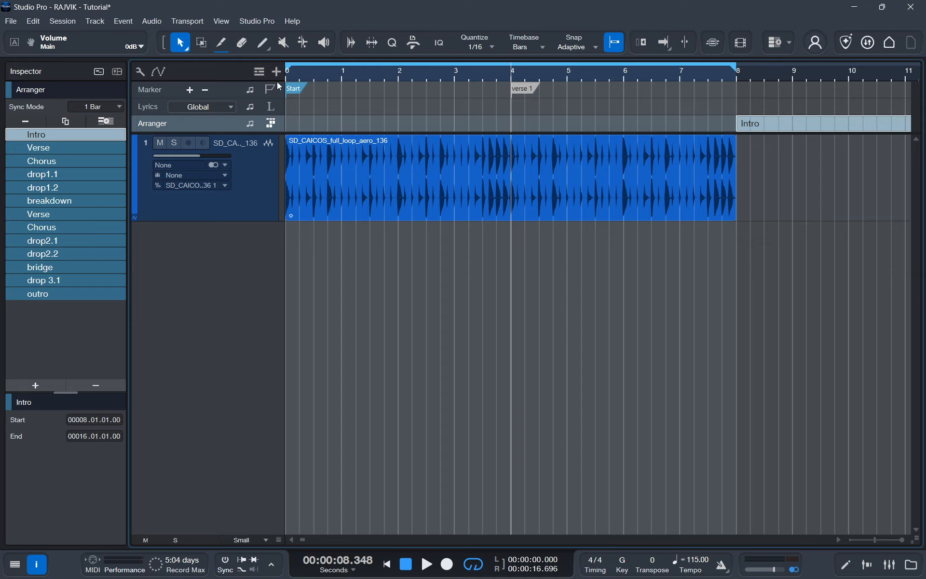
- Show the Chords track and hide the Marker, Arranger and Lyrics tracks
click(261, 73)
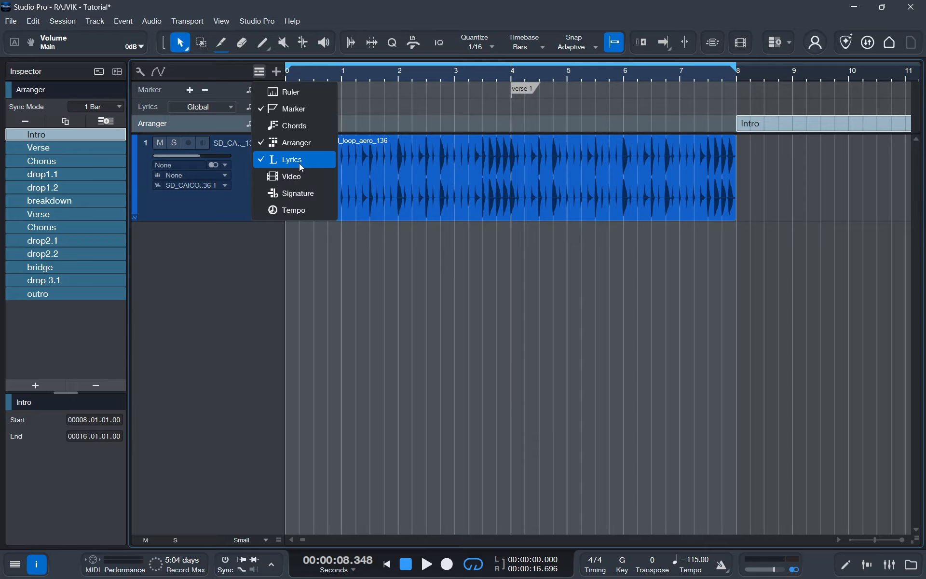
click(294, 125)
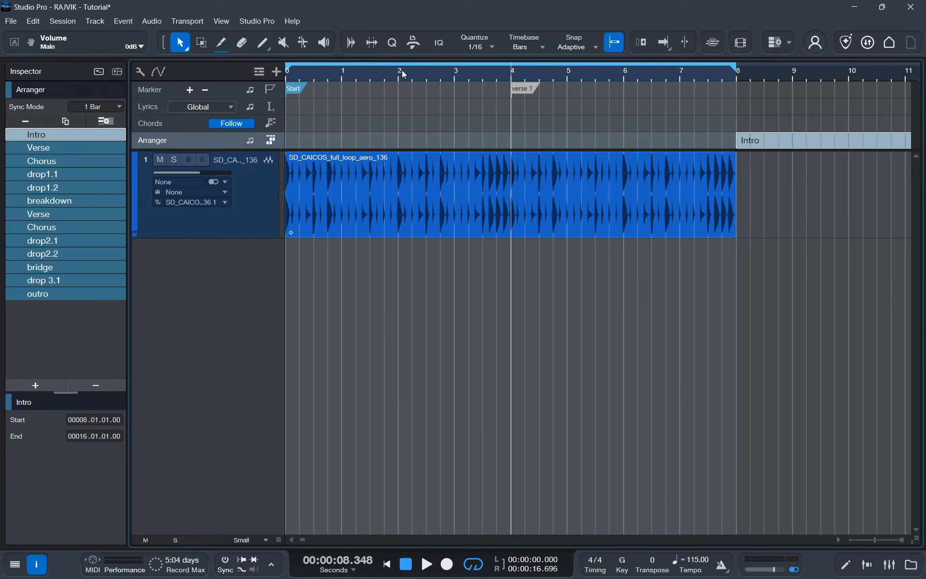
scroll(403, 72, down, 3)
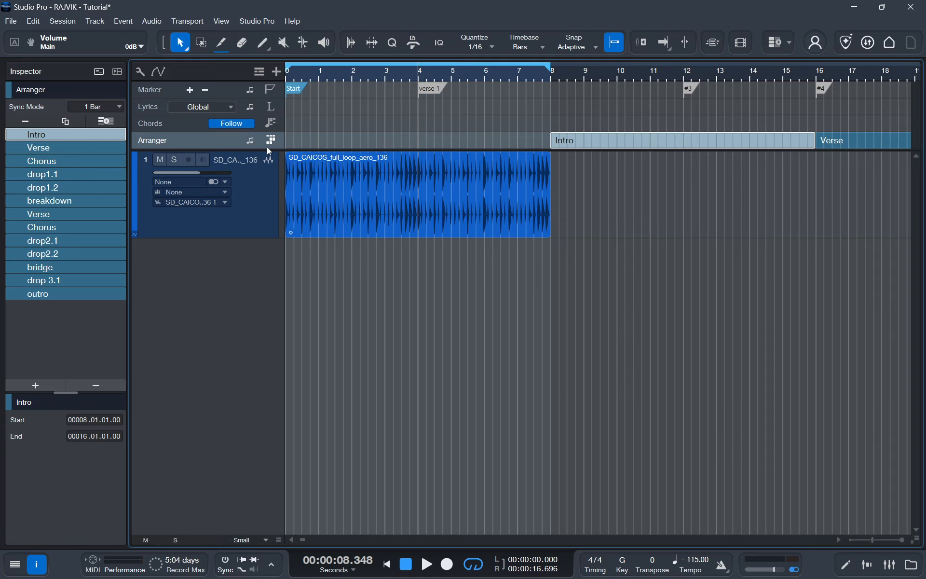
click(259, 74)
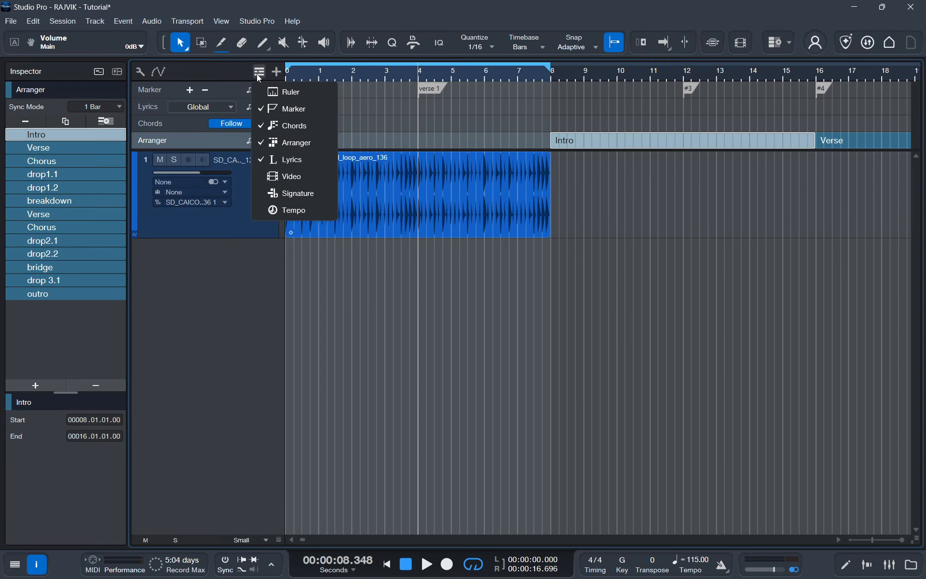
click(268, 109)
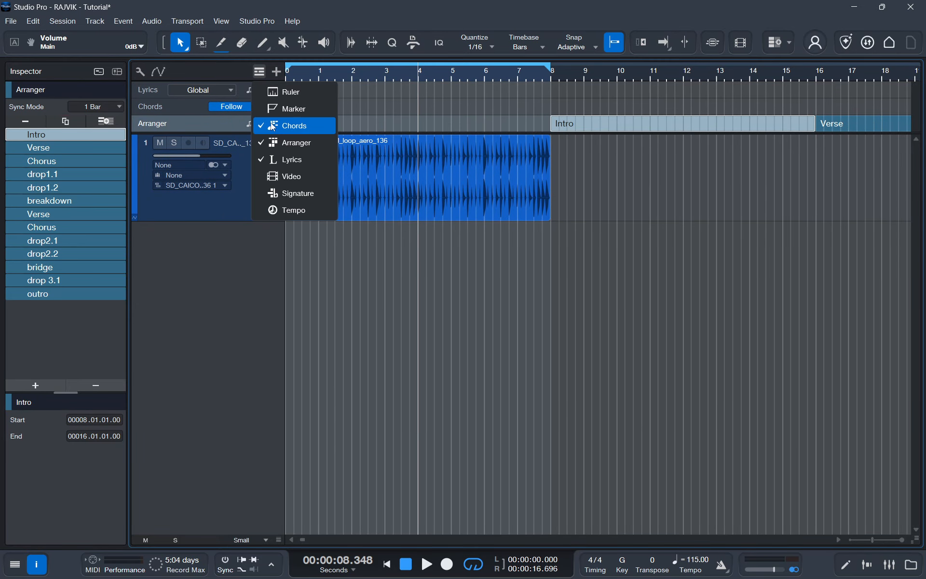
click(282, 143)
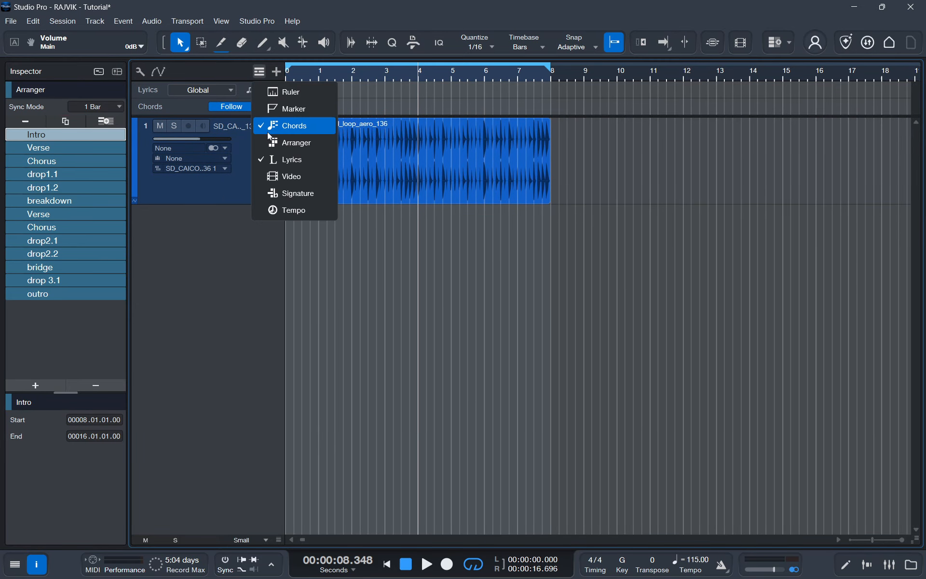
click(280, 159)
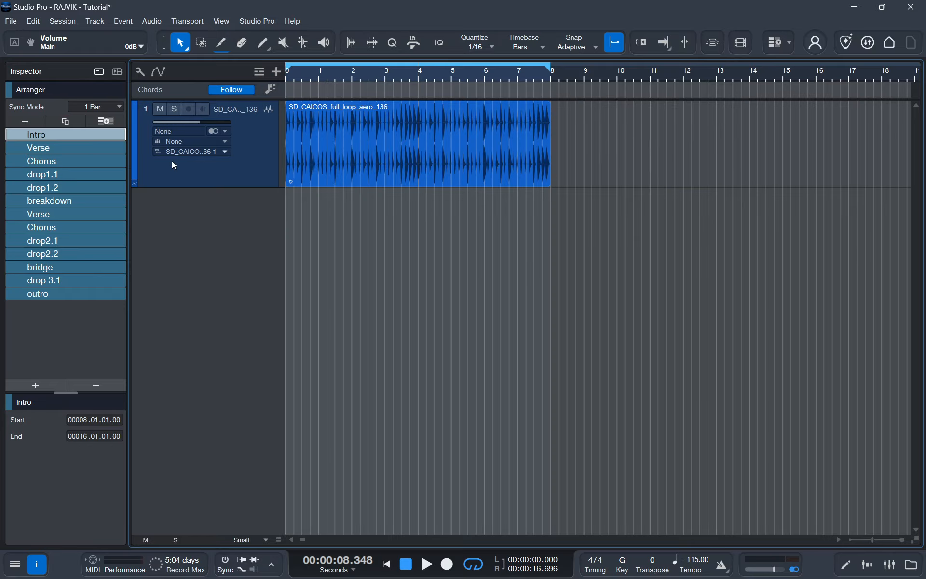
- Select the drum loop track and examine its Follow chords modes, keeping Off
click(250, 138)
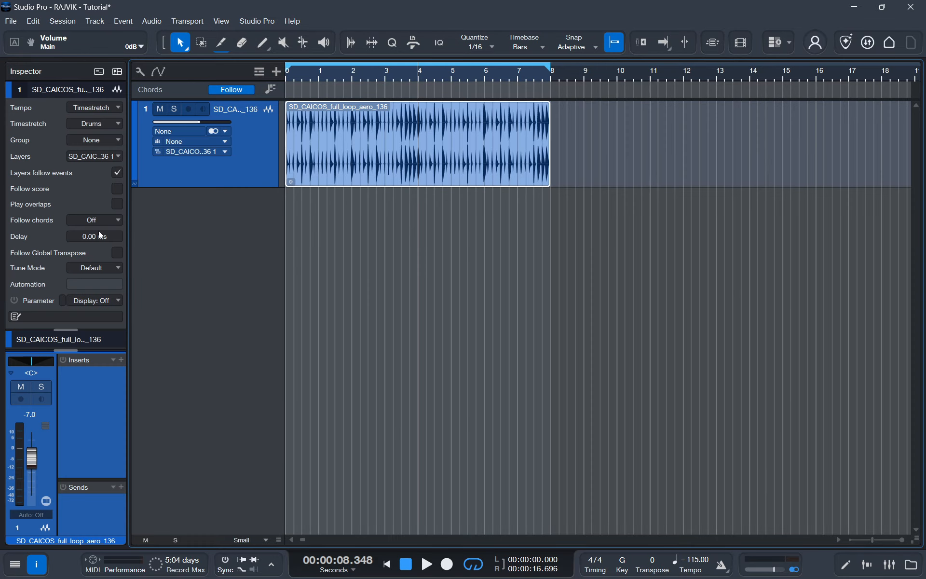
click(91, 224)
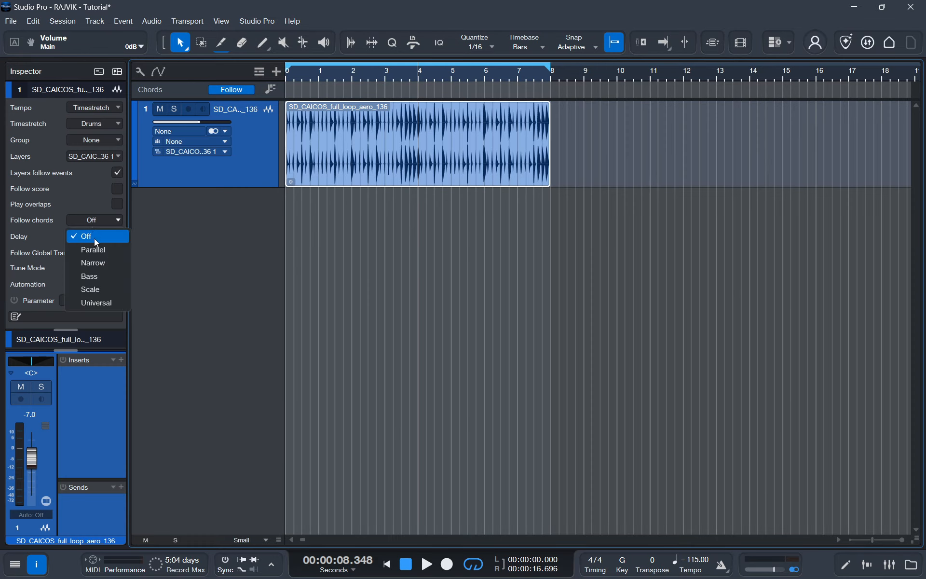
click(328, 95)
- Add a G chord at the start of the Chords track and shorten it to end at bar 1
double_click(299, 88)
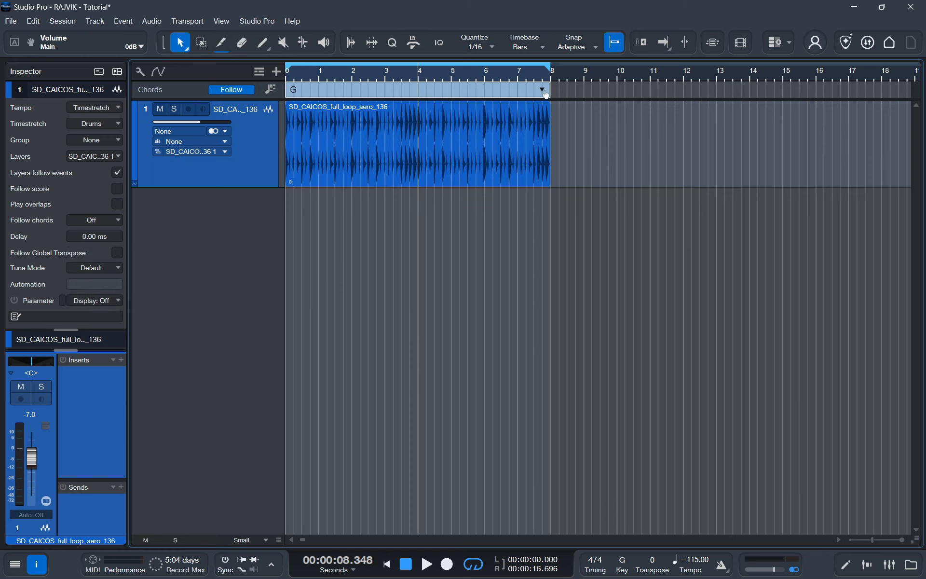
drag(546, 94, 307, 96)
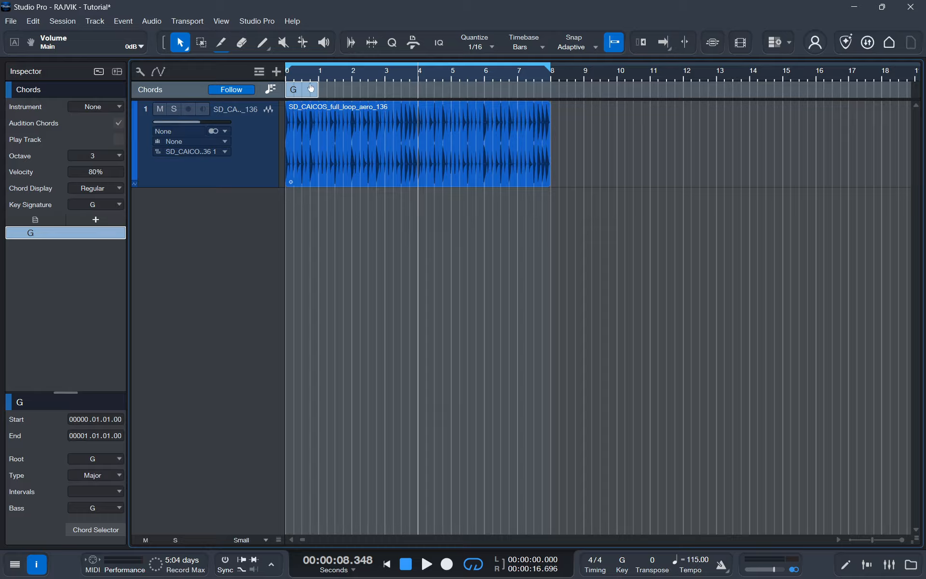
- Add an Em chord from bar 1 to bar 2 and a C chord from bar 2 to bar 3 on the Chords track
click(311, 88)
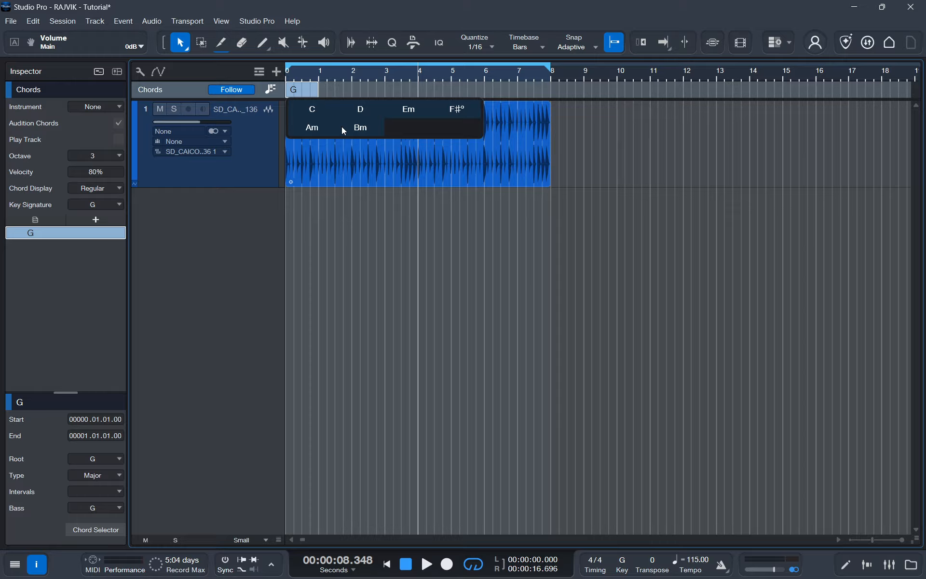
double_click(338, 90)
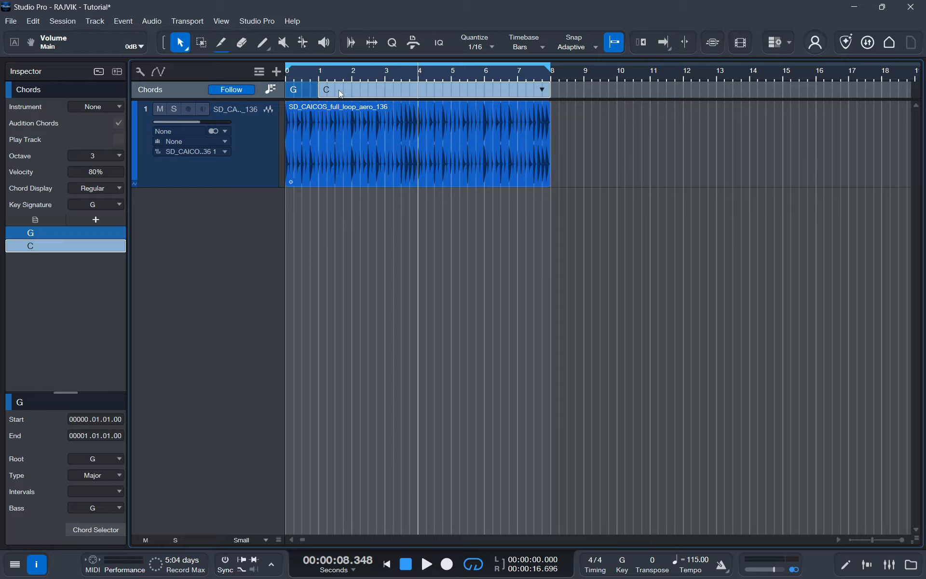
click(545, 91)
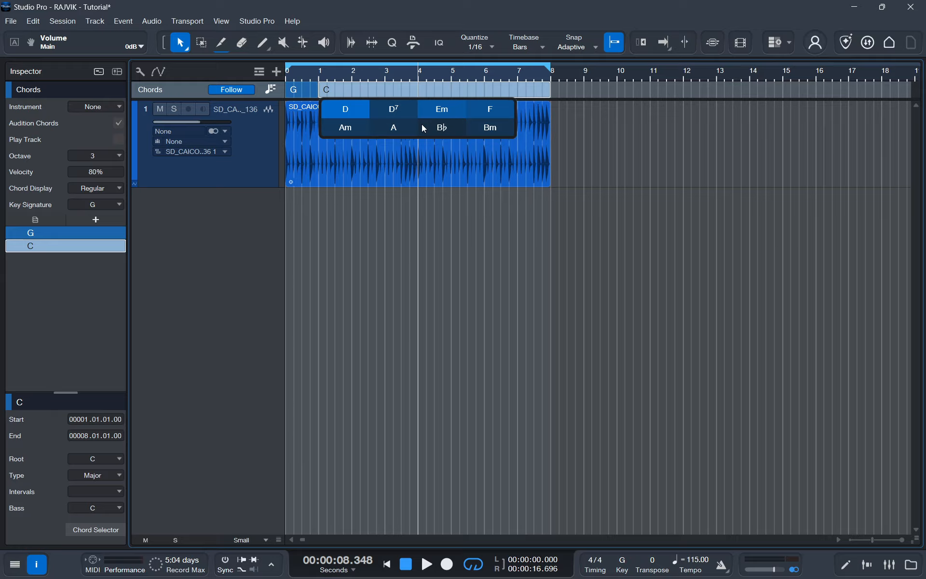
click(432, 109)
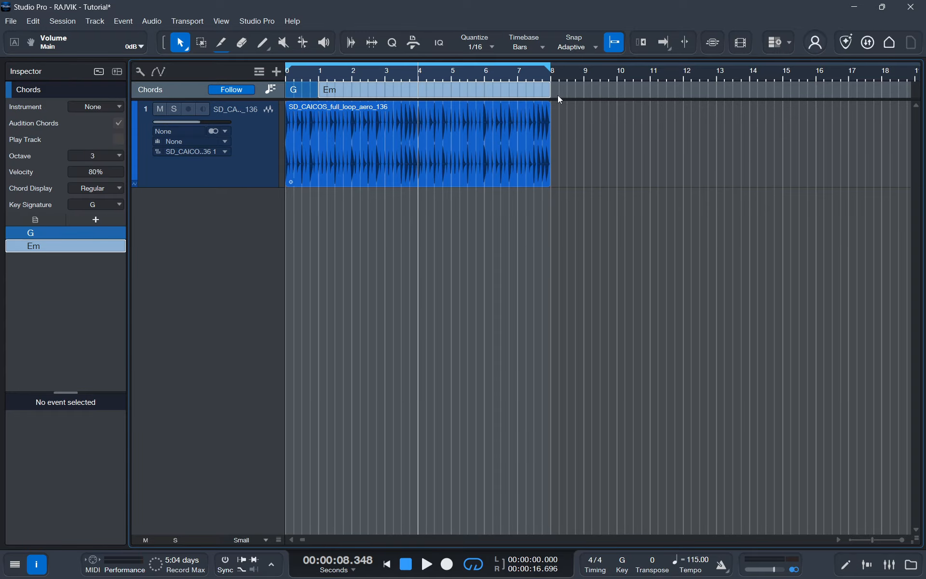
drag(550, 91, 353, 91)
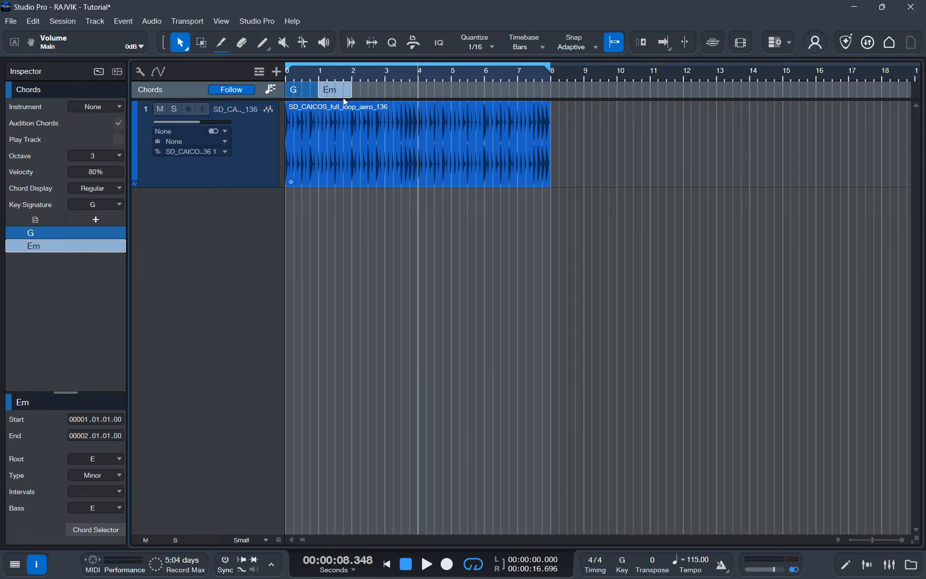
double_click(370, 86)
drag(550, 91, 378, 84)
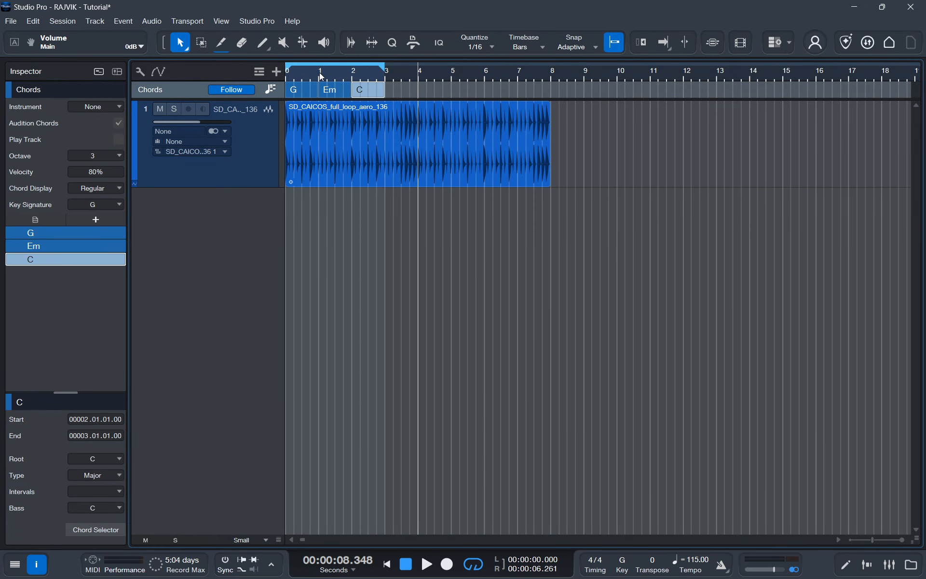
- Set the drum loop track's Follow chords mode to Bass and play the loop from bar 1
click(322, 77)
click(267, 152)
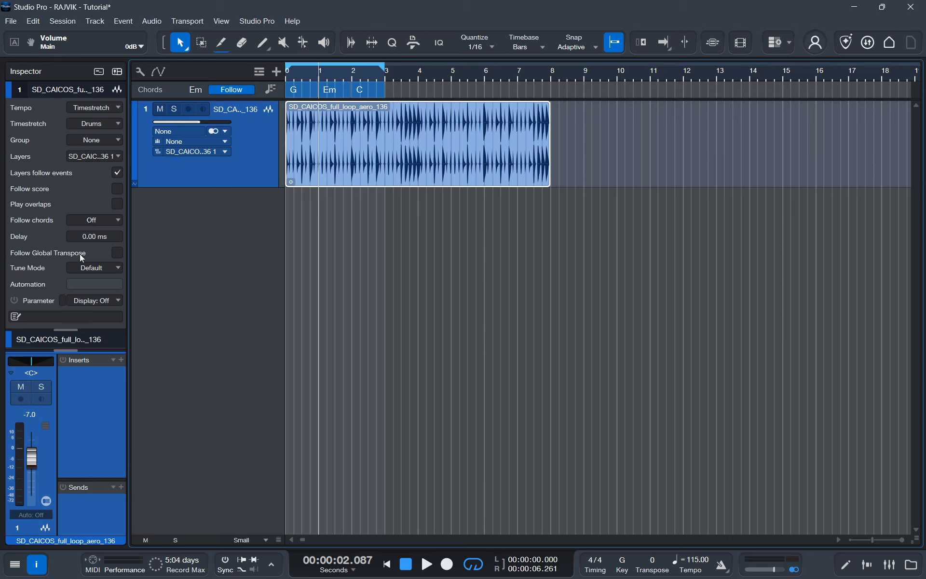
click(95, 220)
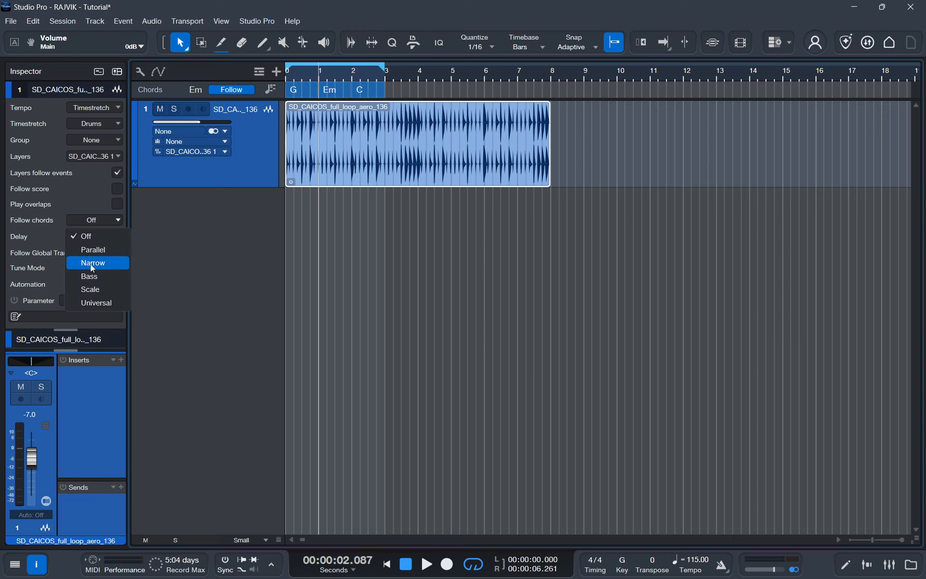
click(89, 272)
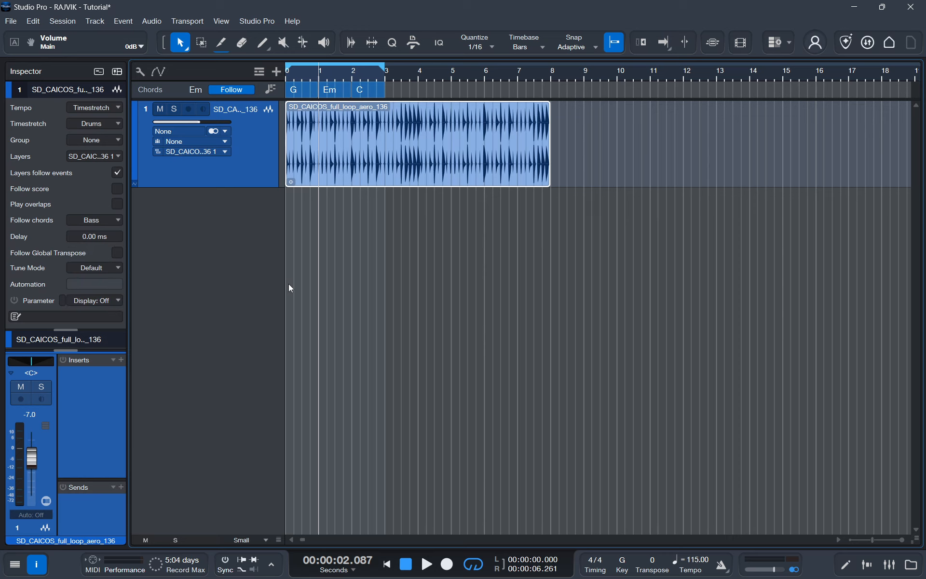
key(space)
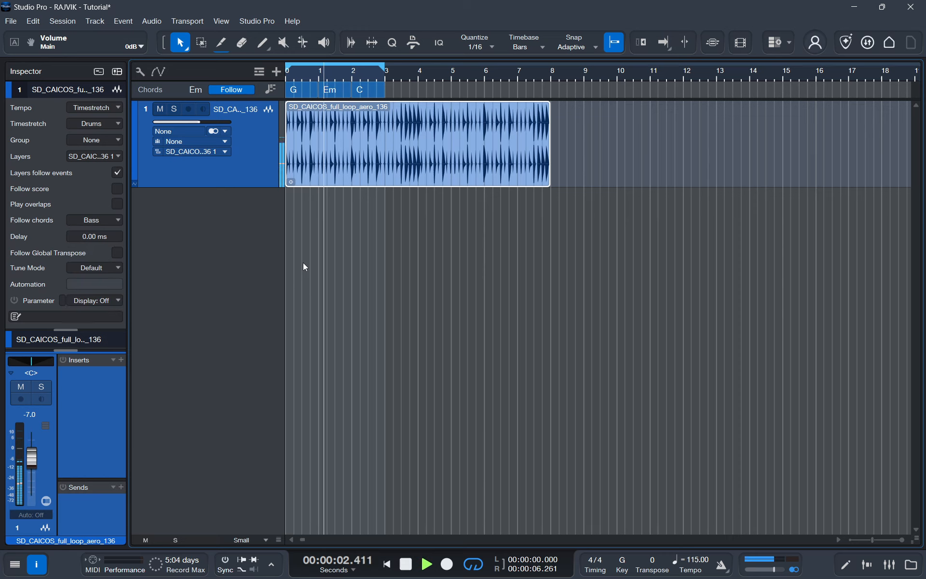
- Audition the Parallel Follow chords mode on the drum loop track, set it back to Off and stop playback
click(109, 220)
click(107, 228)
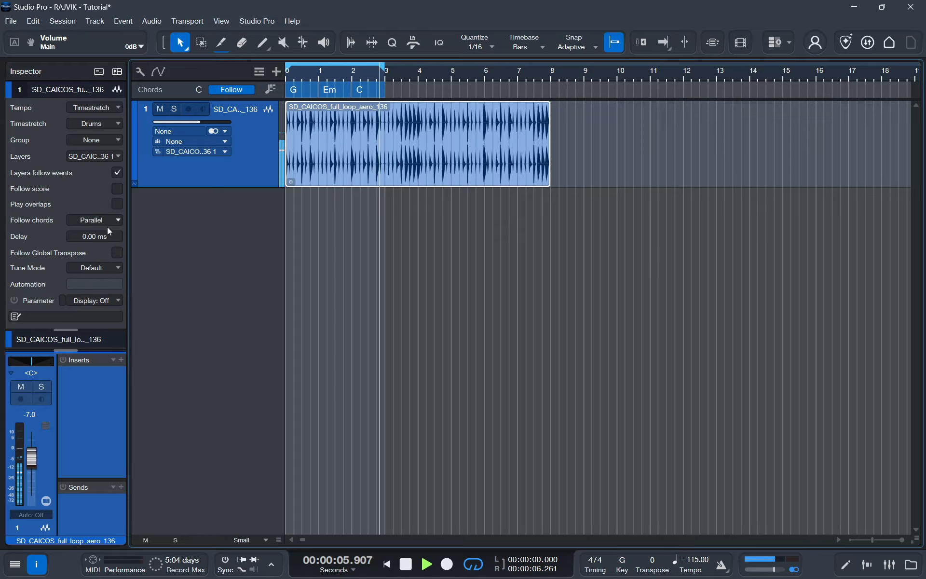
click(107, 222)
click(95, 249)
click(101, 222)
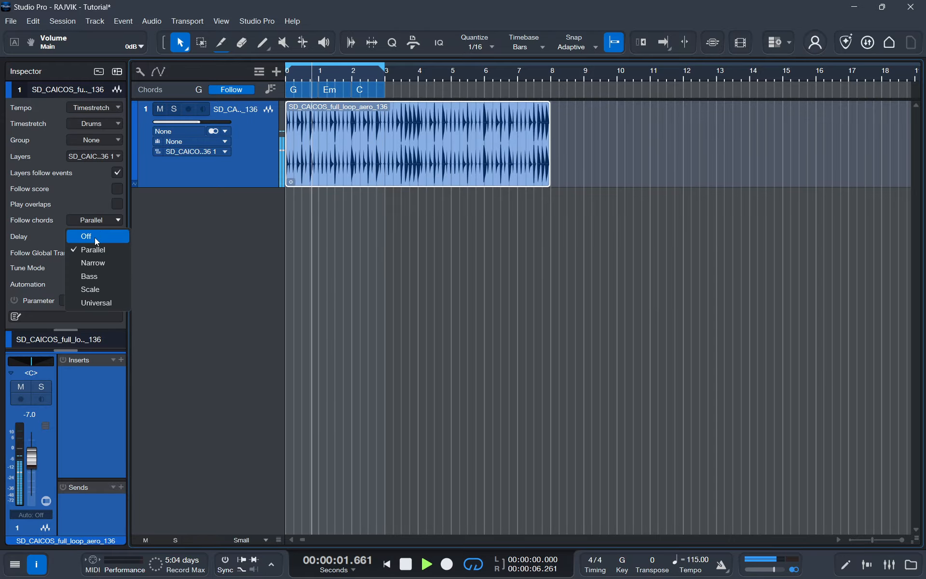
click(96, 236)
key(space)
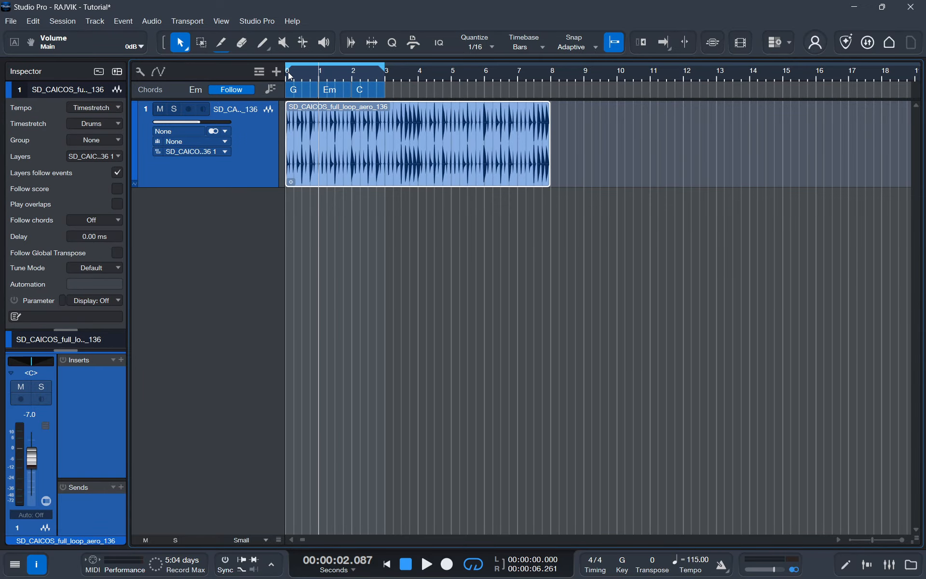
- Set the drum loop track's delay to 11.00 ms and move the loop event to start at 0.2
scroll(289, 72, up, 4)
scroll(310, 80, up, 4)
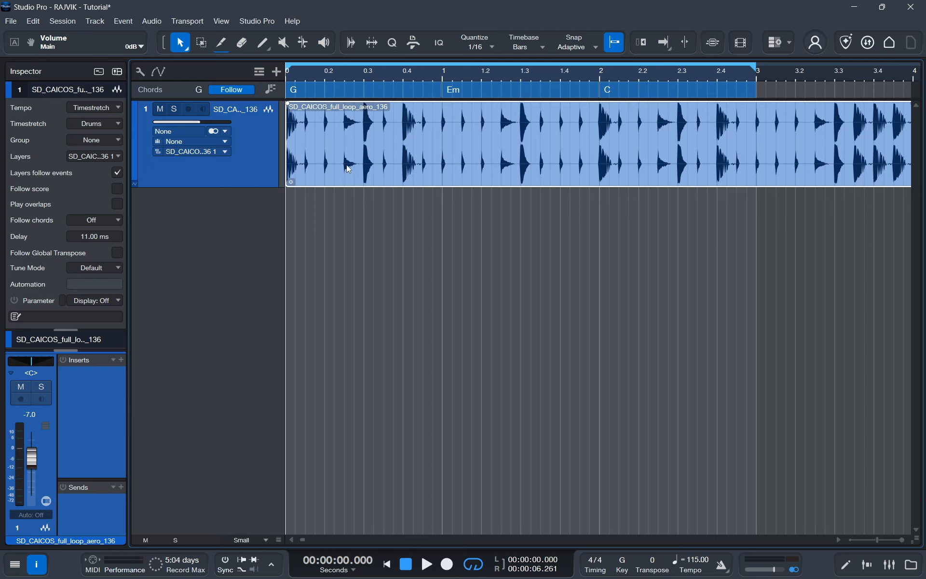
drag(317, 155, 345, 157)
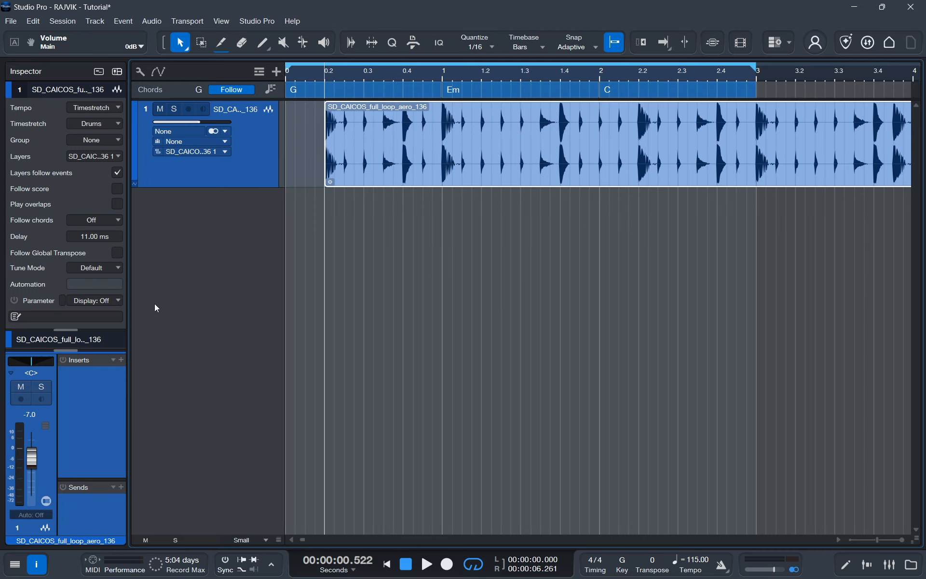
- Try a track delay of -10.00 ms, undo it, and move the loop event back to the session start
drag(103, 239, 100, 352)
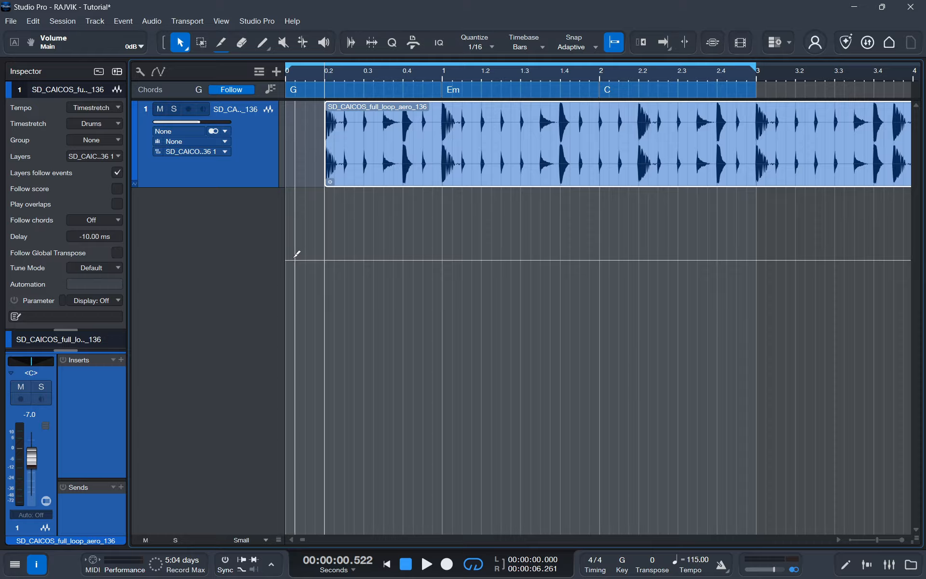
key(ctrl+z)
drag(406, 143, 365, 144)
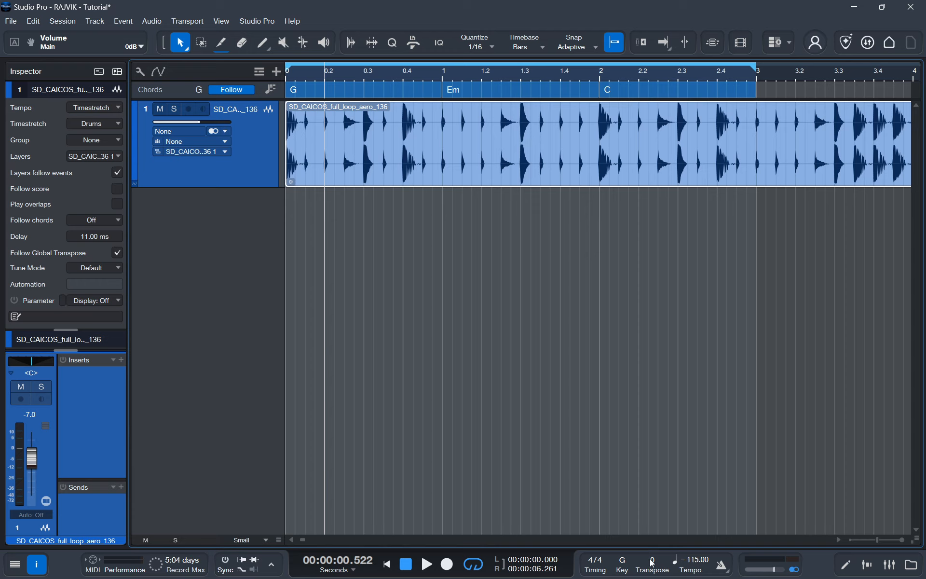
- Turn off Follow Global Transpose and examine the Tune Mode options, keeping Default
click(117, 252)
click(109, 269)
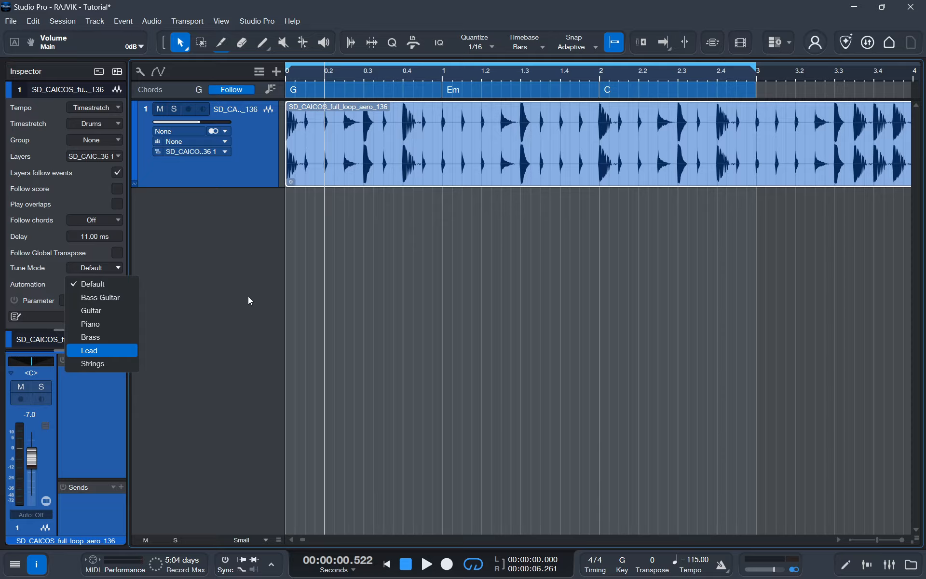
click(209, 244)
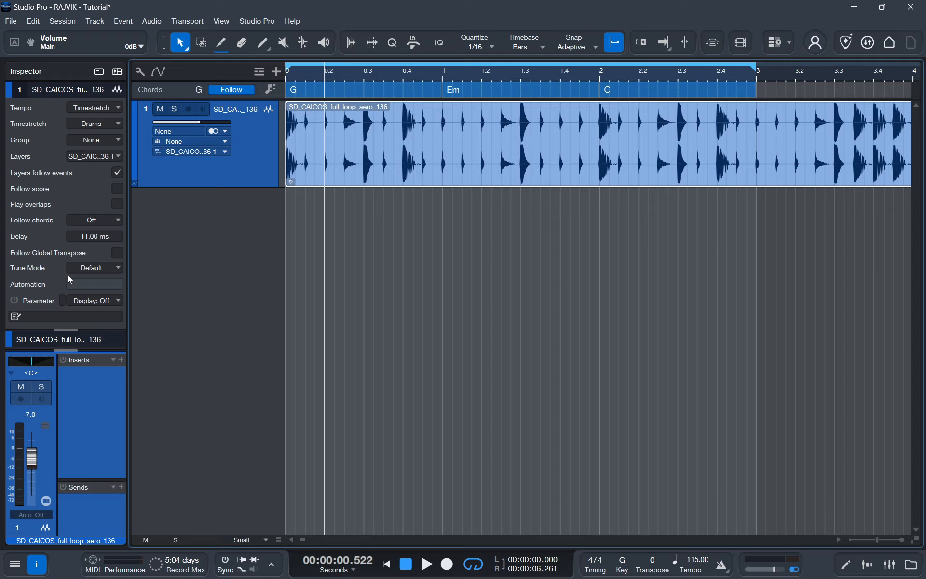
- Display the Volume automation on the drum loop track
click(113, 298)
click(27, 302)
click(114, 300)
click(96, 348)
right_click(36, 460)
click(82, 503)
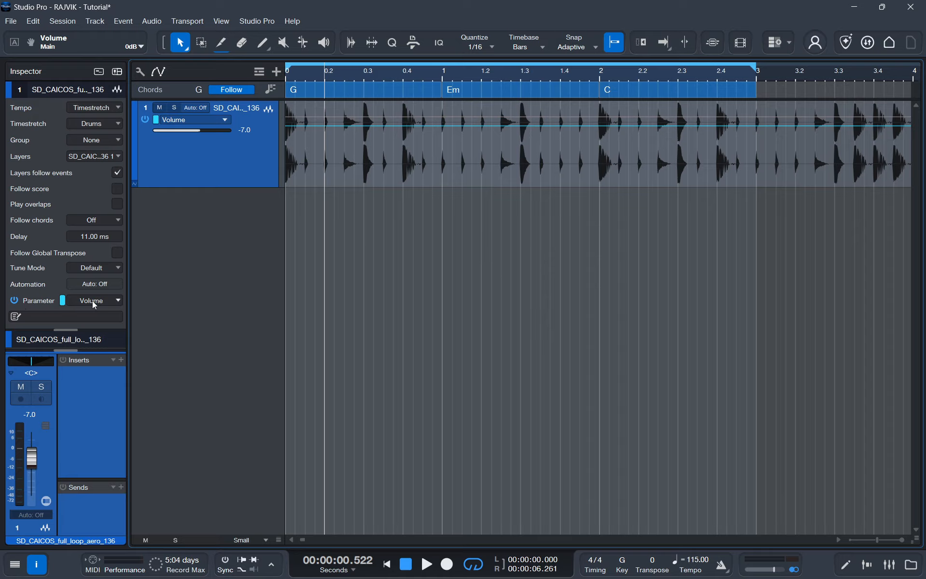
- Try a volume dip between 0.2 and 0.3 with playback, undo the automation edit and hide the automation
click(325, 126)
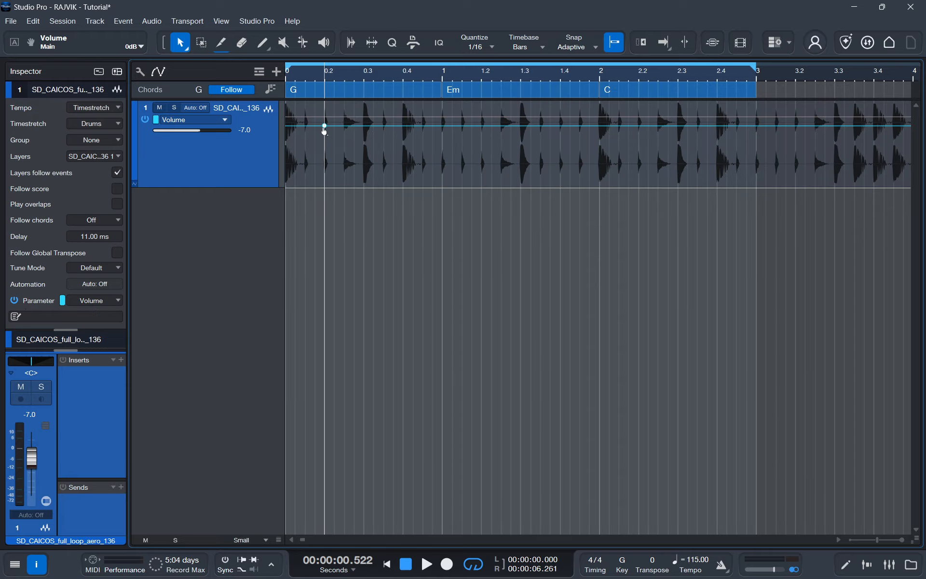
click(364, 126)
drag(344, 126, 344, 174)
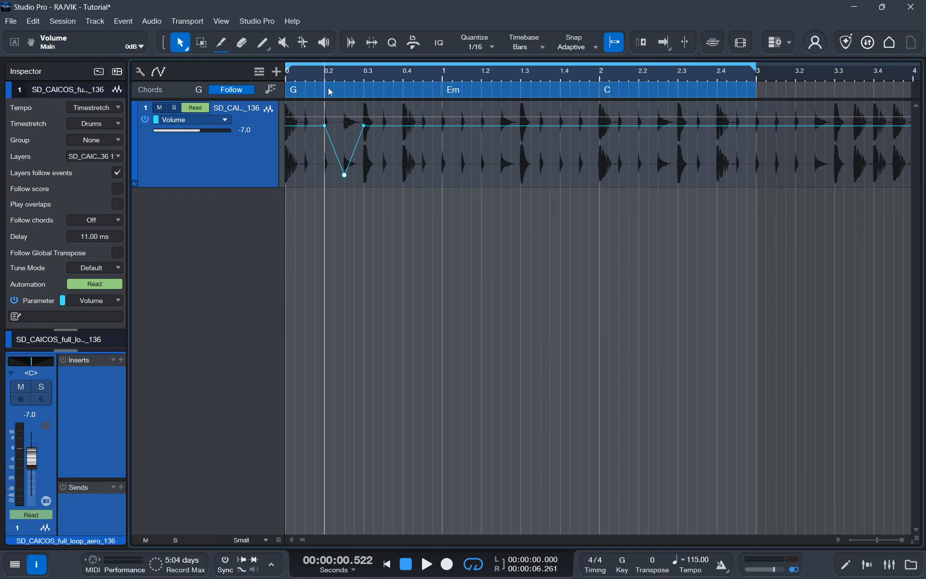
click(294, 73)
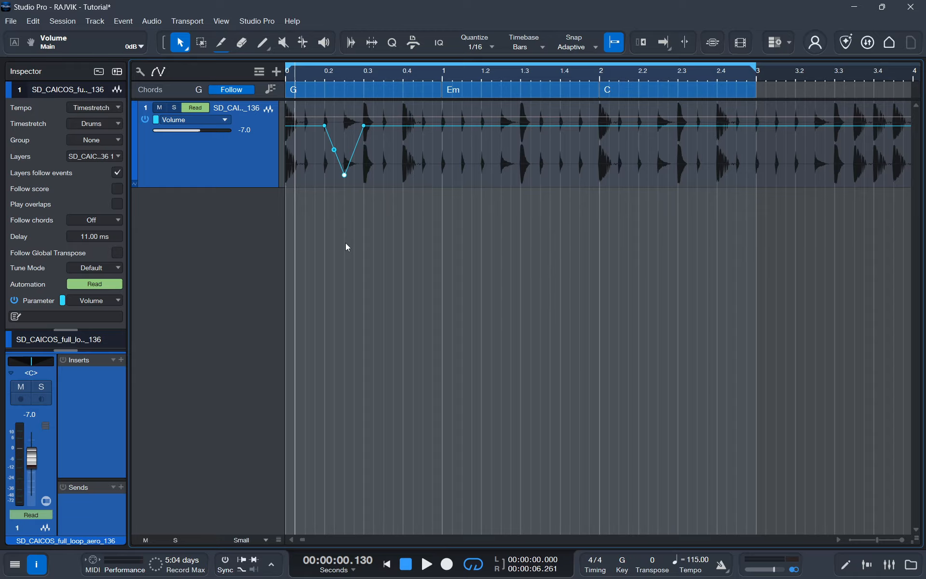
key(space)
key(space)
key(ctrl+z)
key(a)
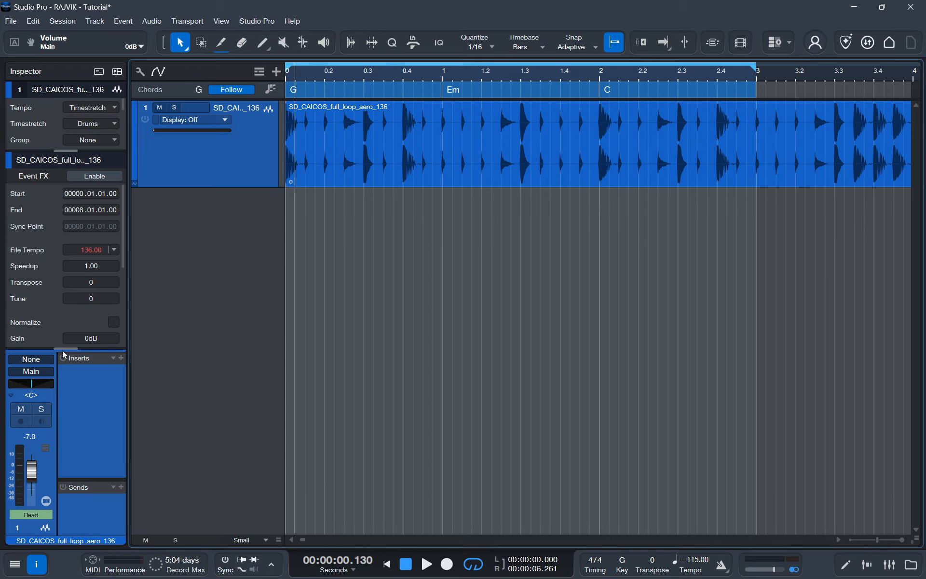
- Enlarge the Inspector's event section for the drum loop and select the loop event
drag(92, 262, 80, 394)
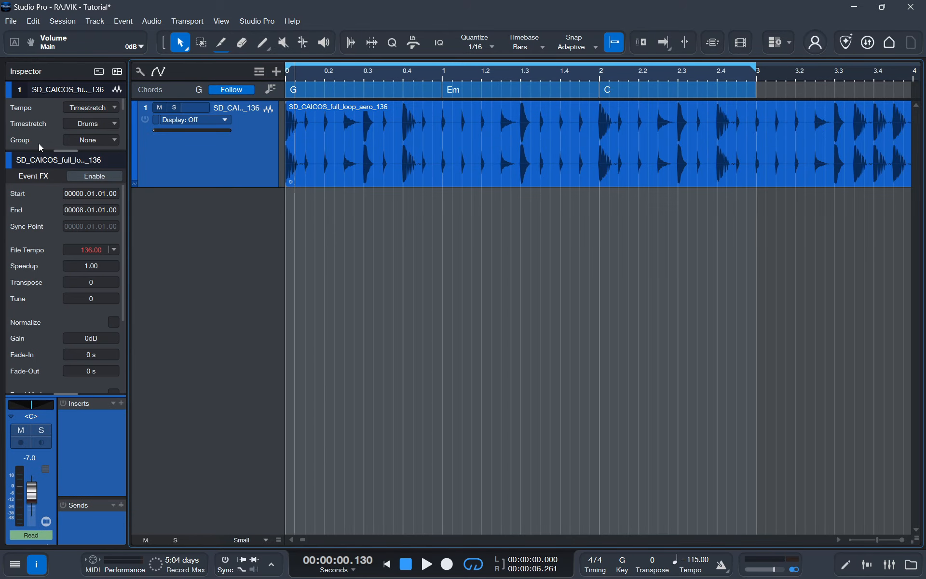
drag(42, 150, 34, 90)
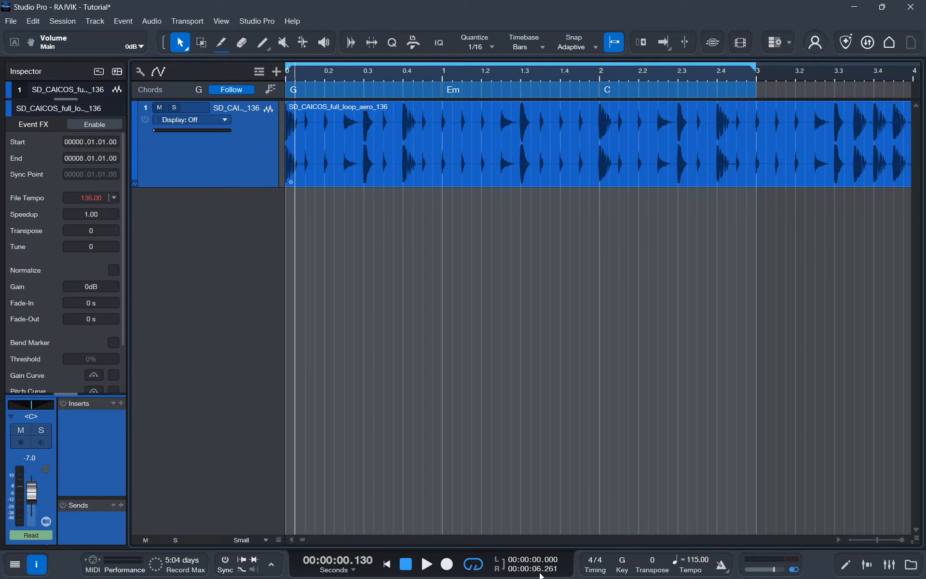
click(429, 149)
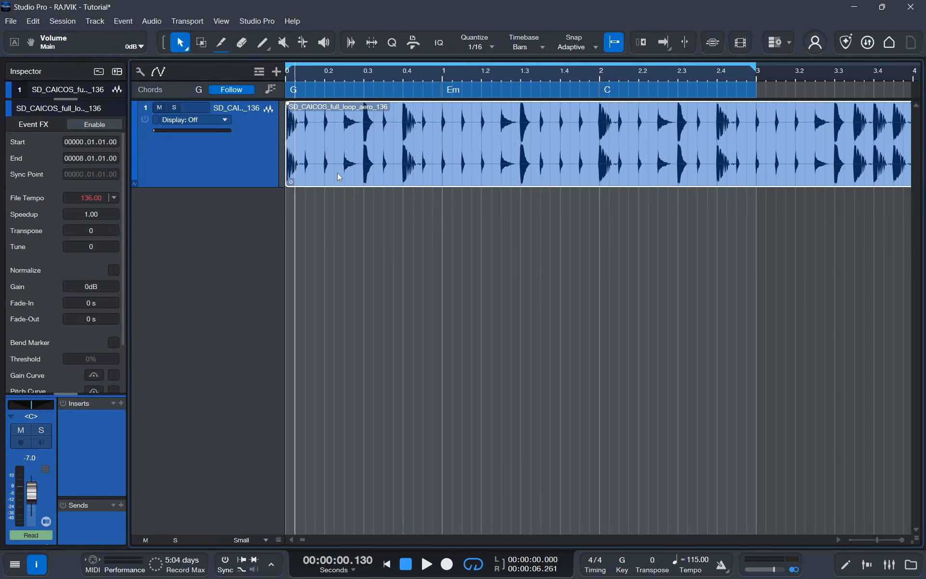
- Try the Normalize and Gain settings on the drum loop event and reset the gain to 0dB
click(113, 270)
mouse_move(87, 288)
mouse_down()
mouse_move(86, 273)
mouse_move(87, 284)
mouse_up()
ctrl+click(99, 285)
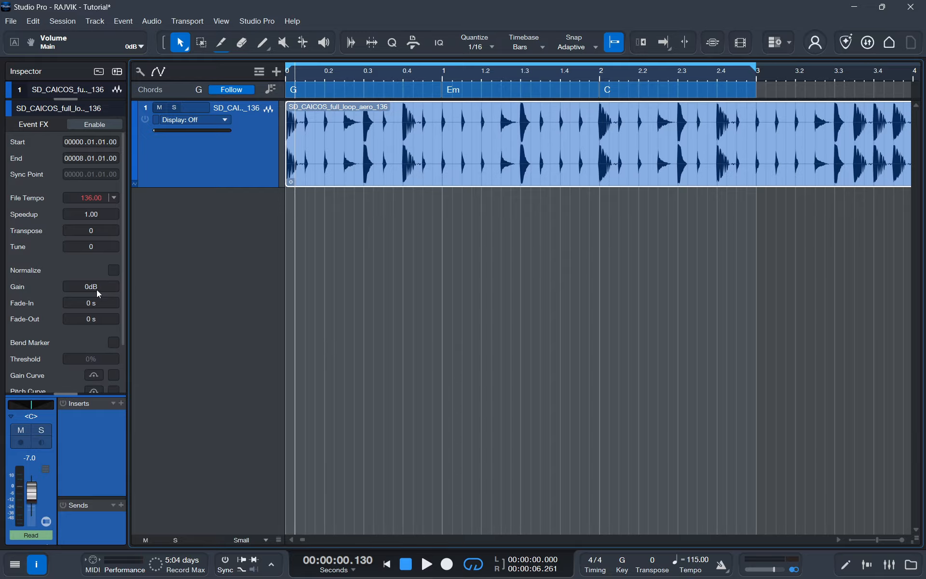
- Try a fade-in and a fade-out on the drum loop event and return both to 0 s
drag(92, 304, 111, 181)
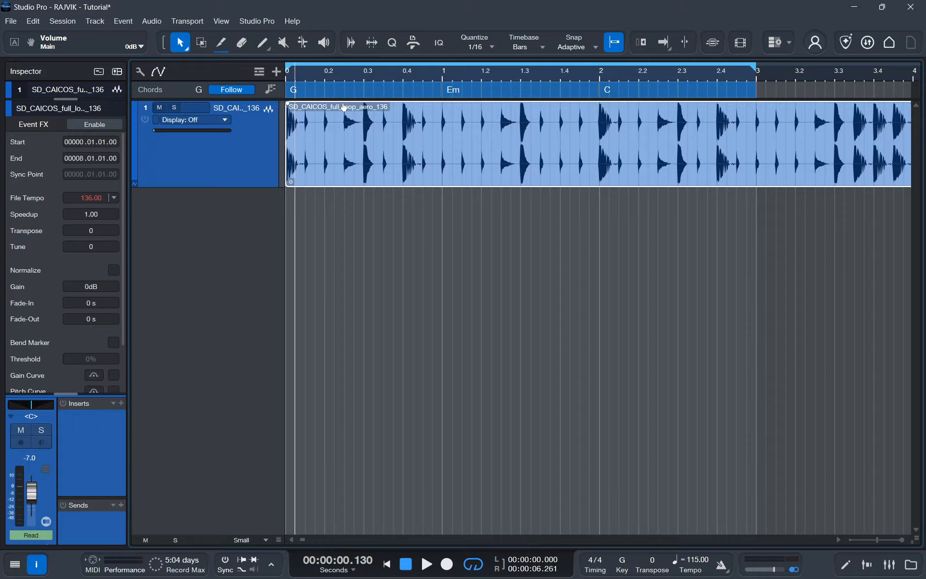
drag(288, 104, 276, 123)
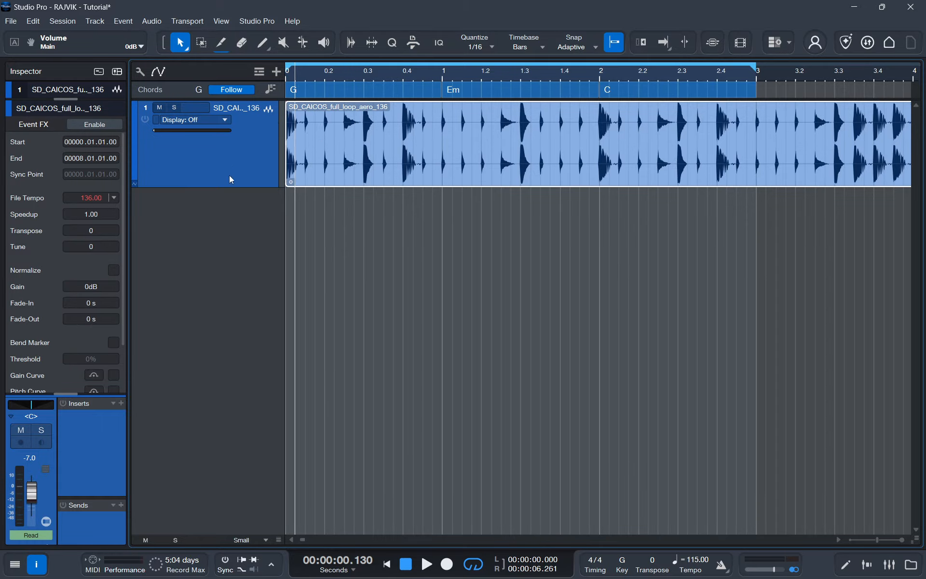
mouse_move(90, 317)
mouse_down()
mouse_move(101, 247)
mouse_move(89, 319)
mouse_up()
scroll(343, 75, down, 6)
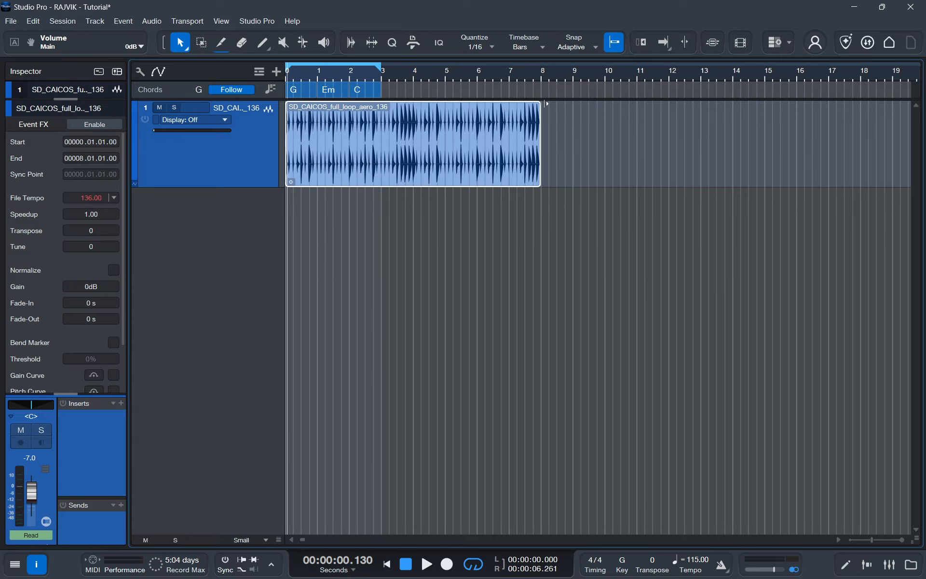
drag(547, 103, 540, 112)
- Enable Bend Marker for the drum loop event and add a bend marker at bar 1 with the Bend tool
click(114, 342)
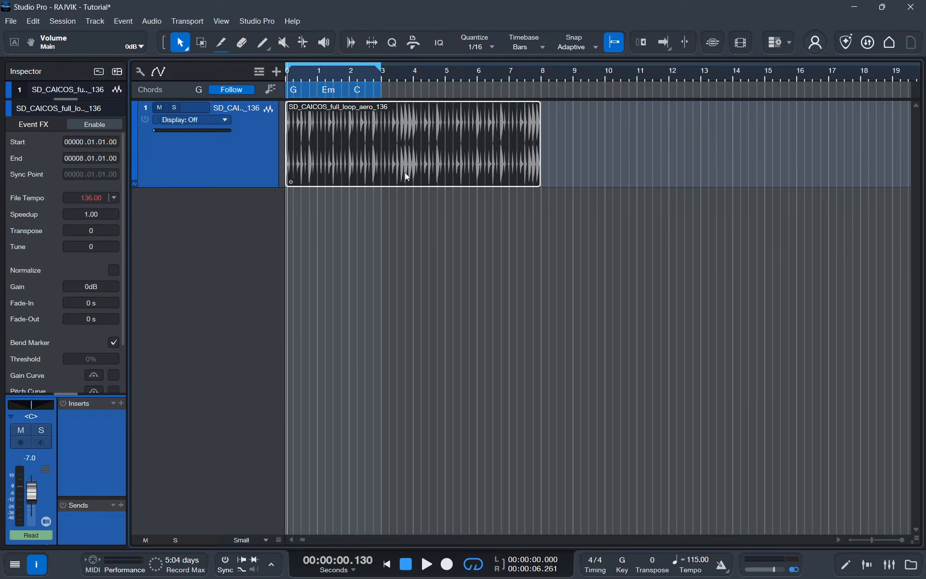
click(302, 43)
scroll(321, 75, up, 5)
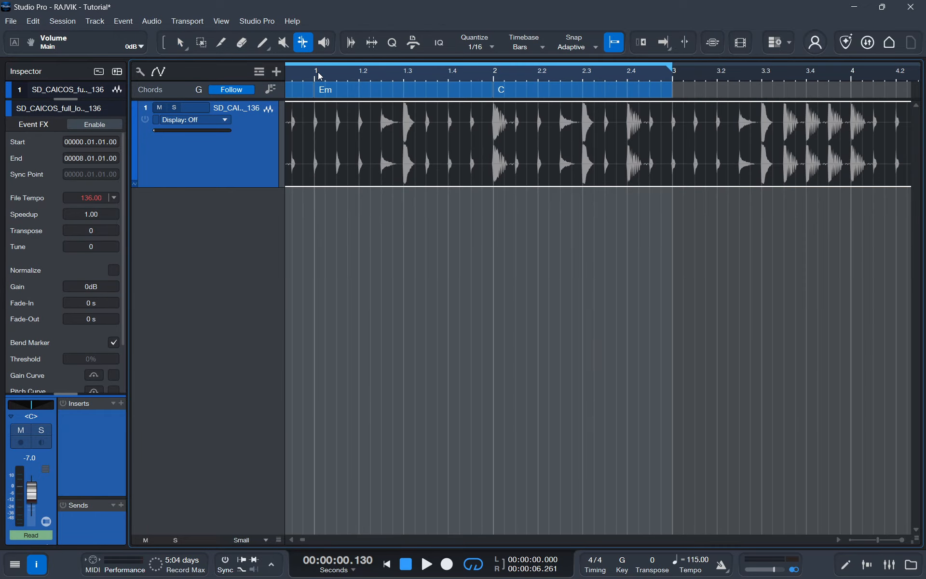
drag(339, 70, 500, 69)
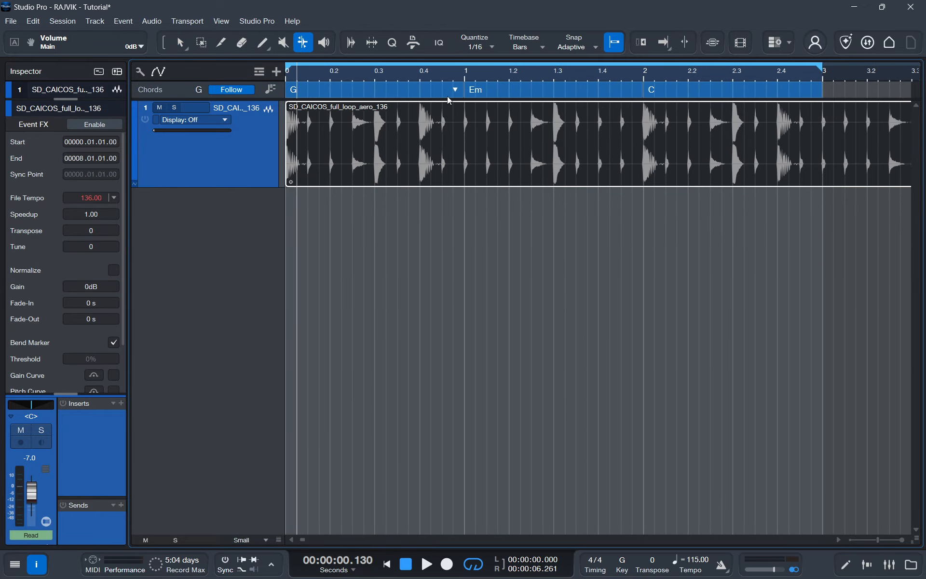
click(469, 135)
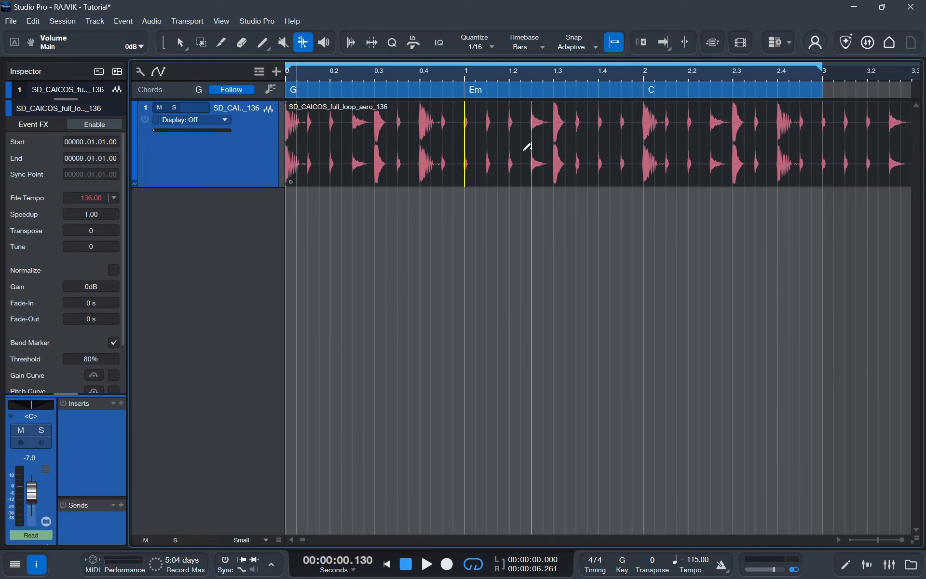
- Try adding a bend marker at 1.2, stretching it to bar 2 and playing the drum loop, and undo the edits
click(510, 146)
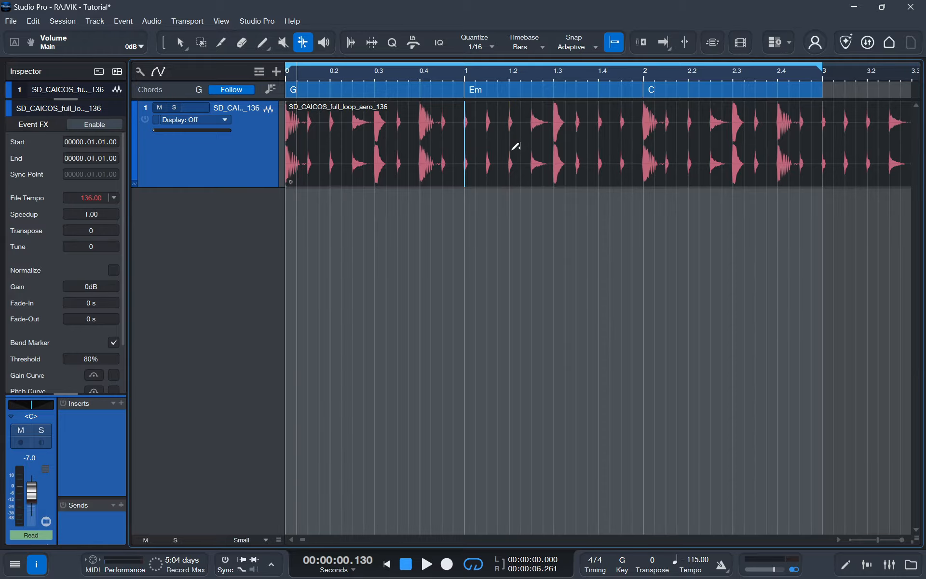
mouse_move(513, 155)
mouse_down()
mouse_move(653, 156)
mouse_move(644, 154)
mouse_up()
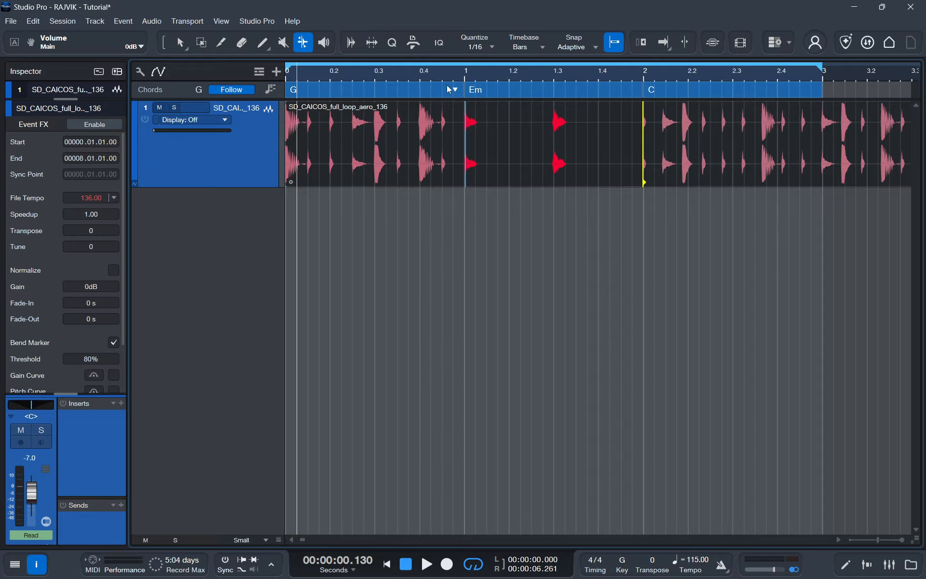
click(419, 72)
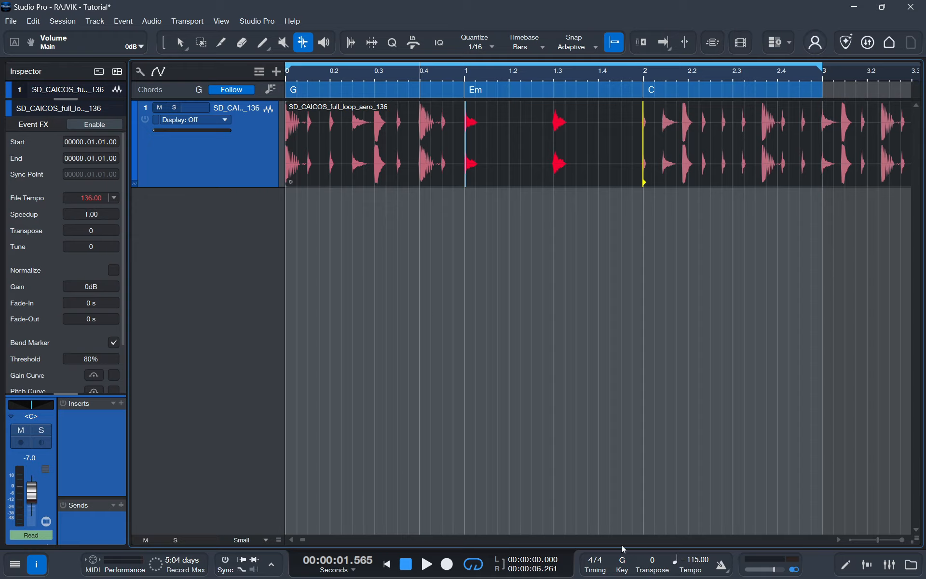
key(space)
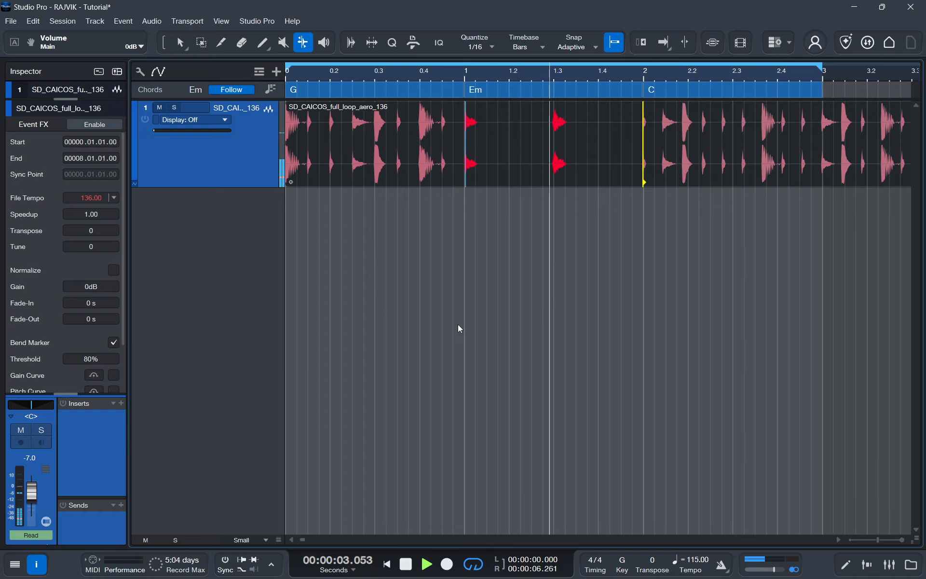
key(space)
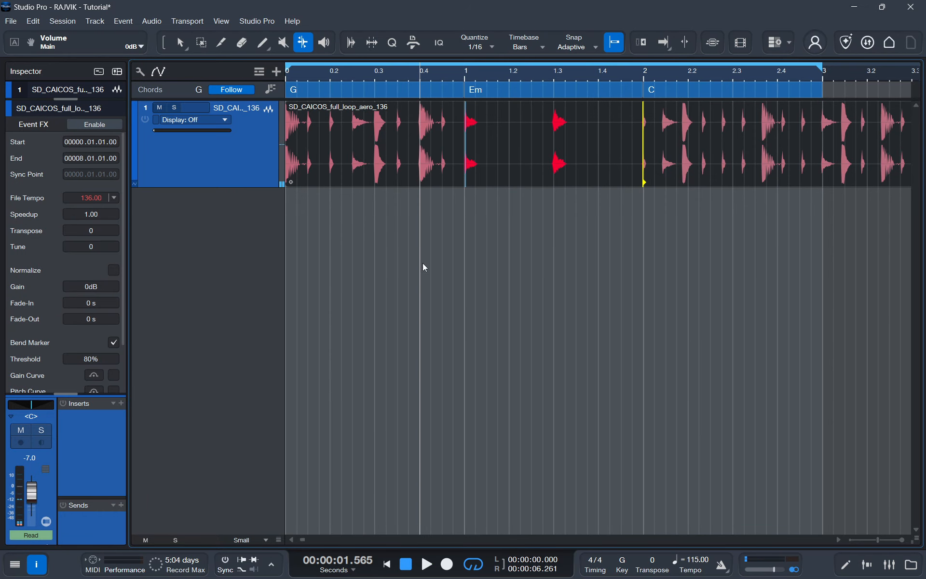
key(ctrl+z)
key(ctrl+z)
key(ctrl+z)
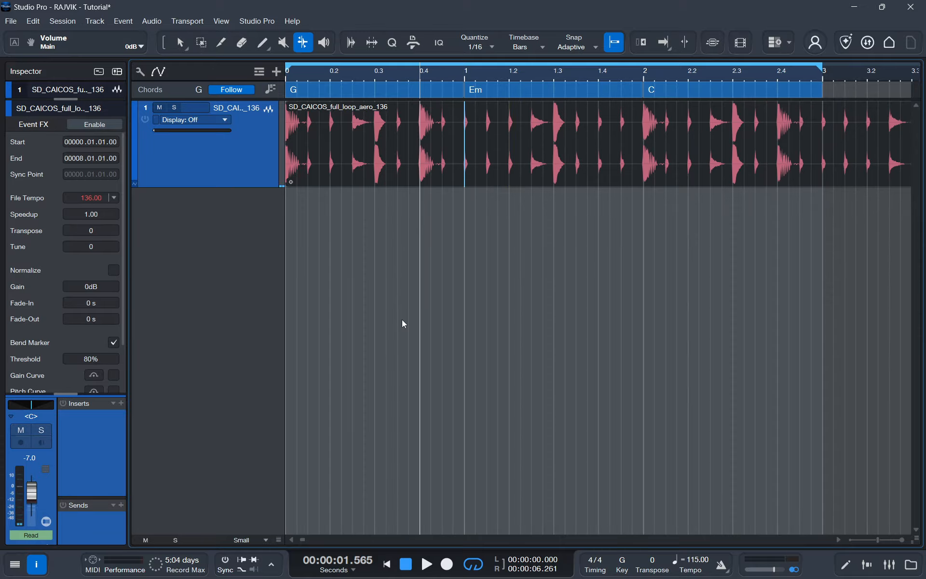
- Enable Gain Curve for the drum loop event, try raising the gain between 0.4 and bar 1 with the Arrow tool, and undo it
scroll(68, 384, down, 1)
scroll(59, 321, down, 1)
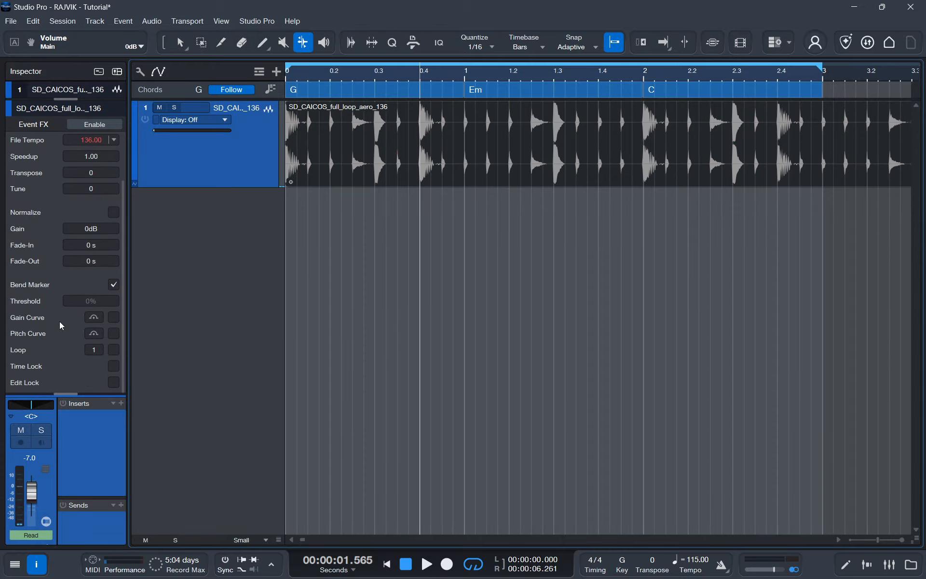
click(112, 318)
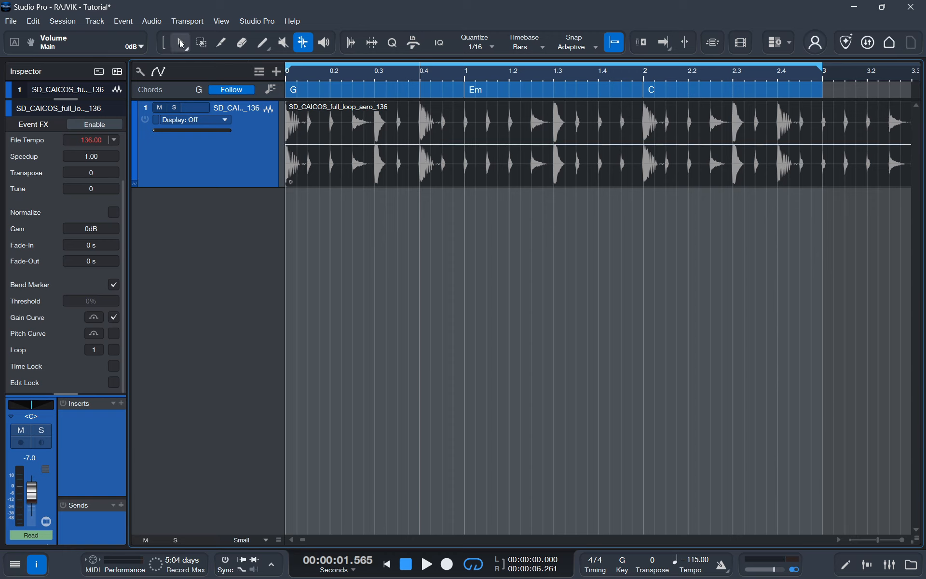
click(181, 43)
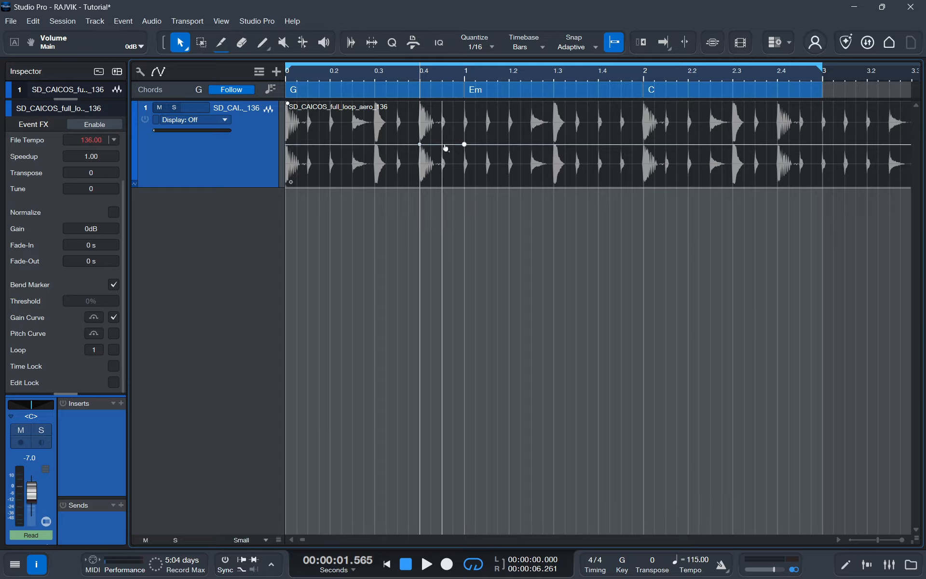
drag(442, 145, 443, 127)
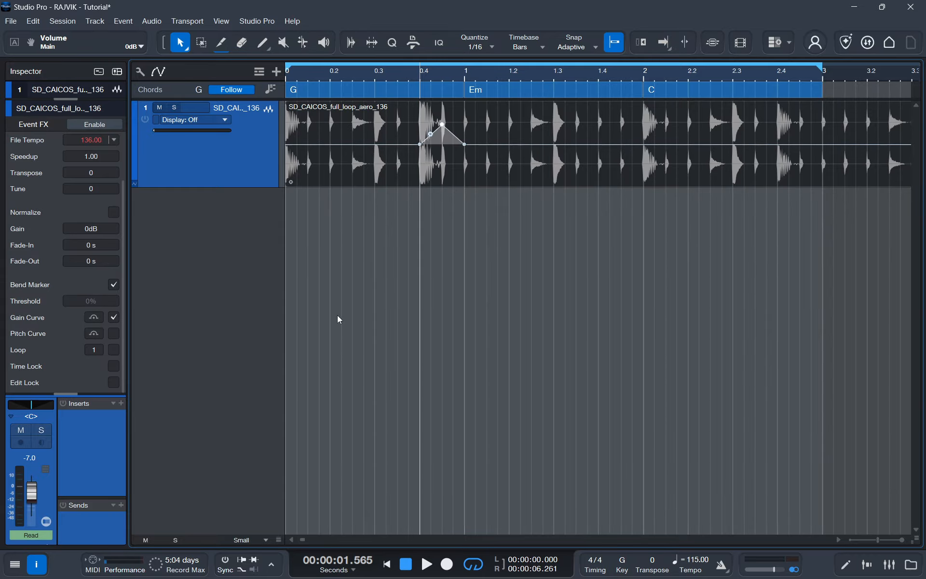
key(ctrl+z)
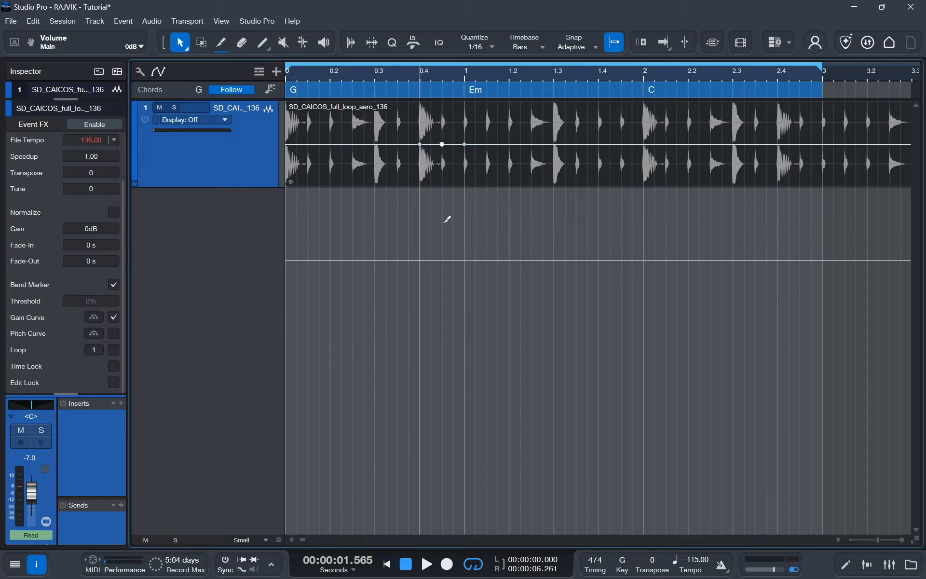
- Enable Pitch Curve for the drum loop event, try a ramp from 0.4 up to +14.00 at 1.2.4 with playback, and undo it
click(114, 333)
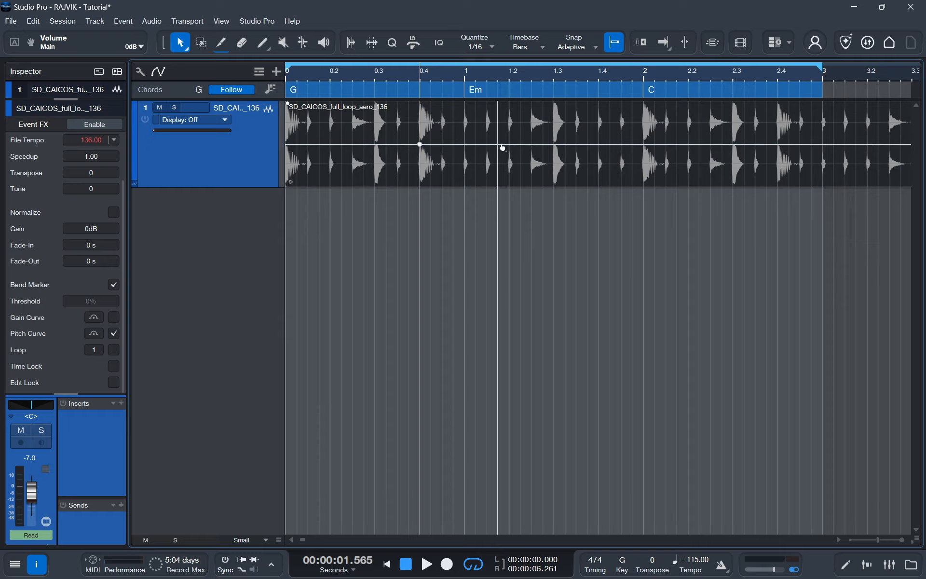
click(553, 144)
drag(471, 147, 543, 119)
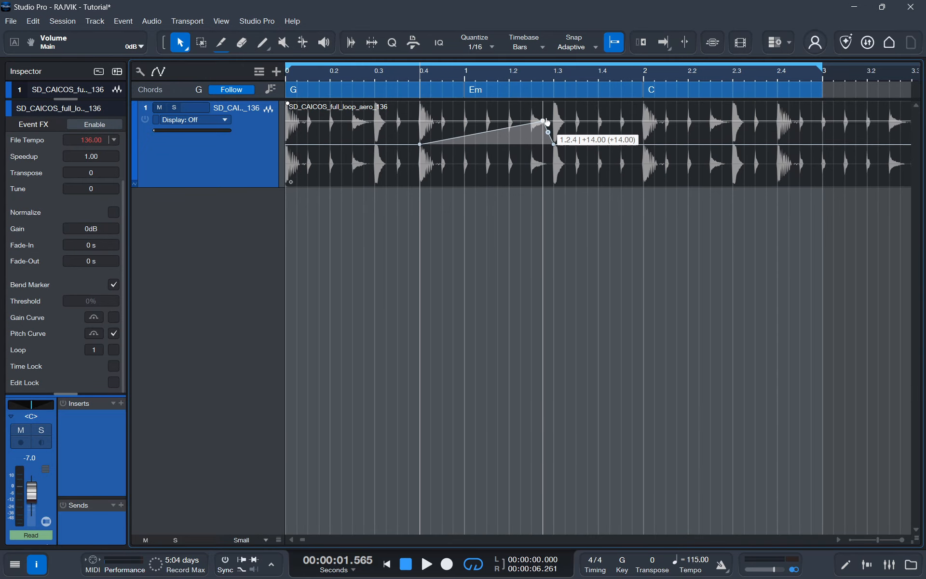
click(407, 77)
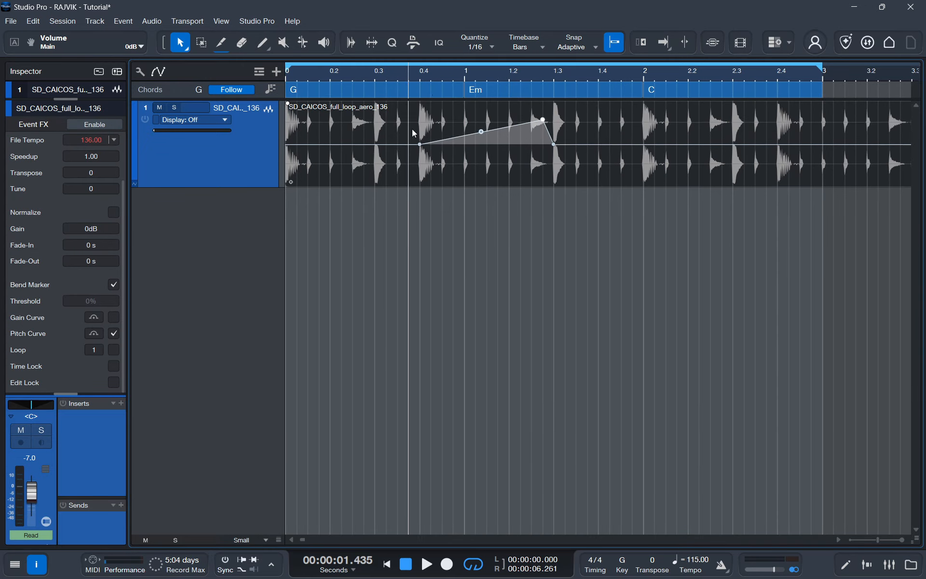
key(space)
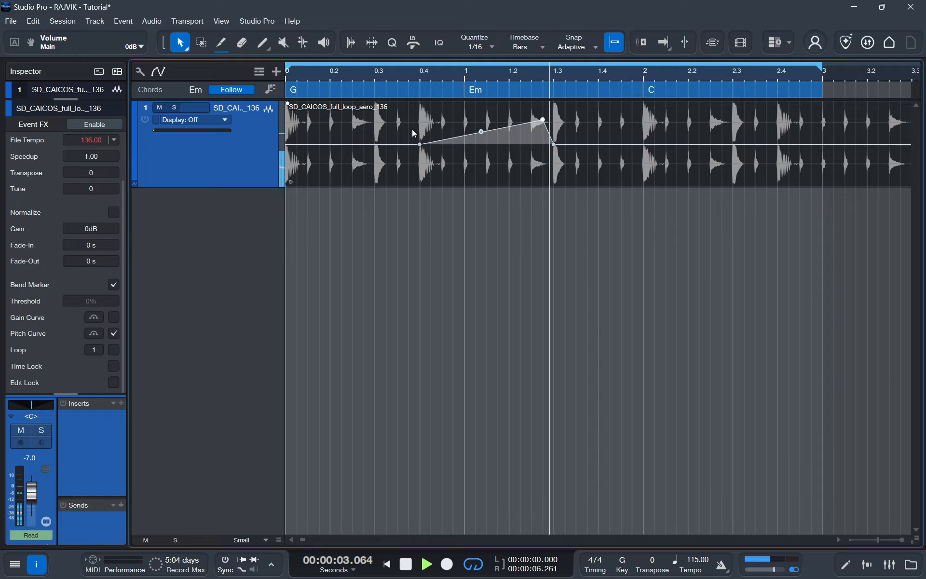
key(space)
key(ctrl+z)
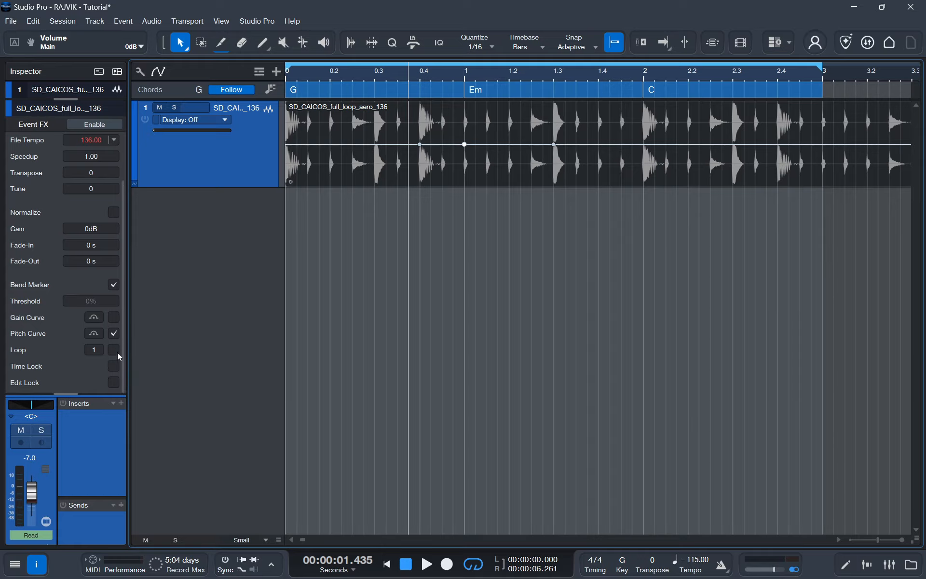
- Try setting the drum loop event's Loop count to 2 and undo it
click(95, 351)
scroll(360, 79, down, 4)
text(2)
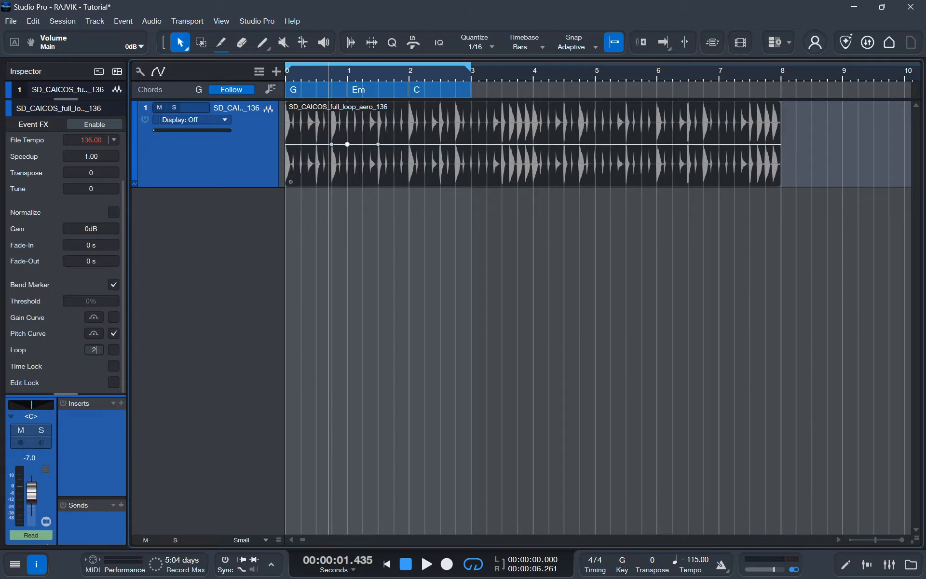
key(Return)
scroll(567, 77, down, 4)
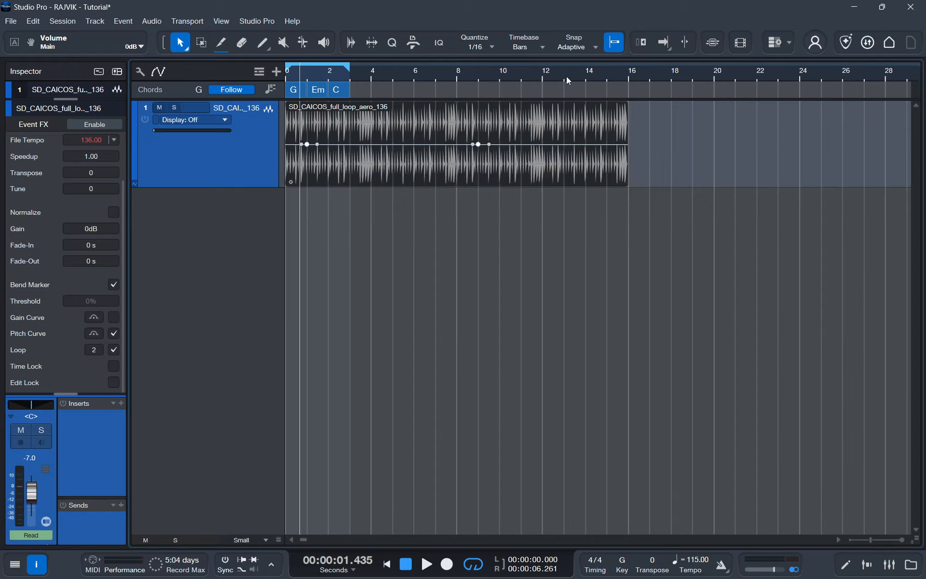
key(ctrl+z)
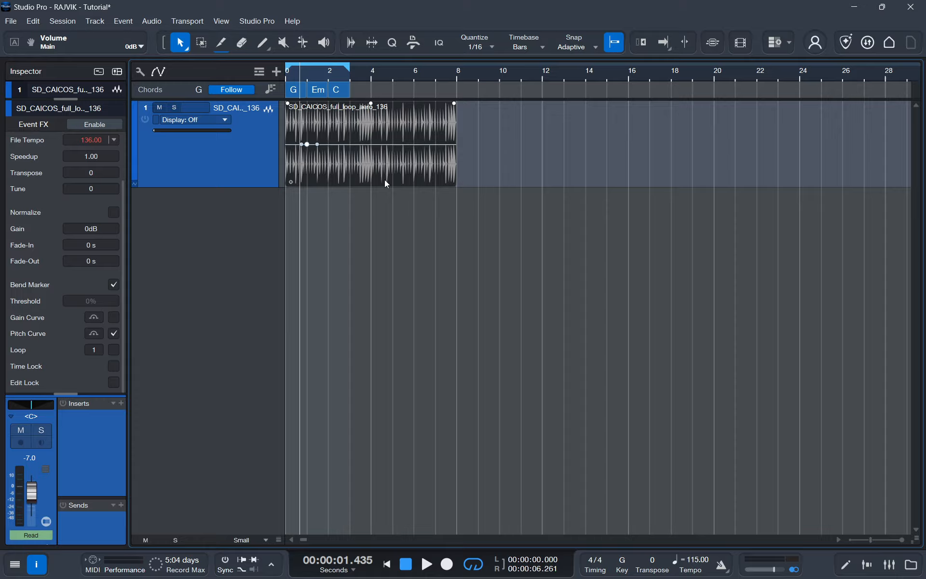
- Enable Time Lock for the drum loop event, try to move the event along the timeline, and undo the last edit
click(114, 365)
drag(321, 130, 351, 166)
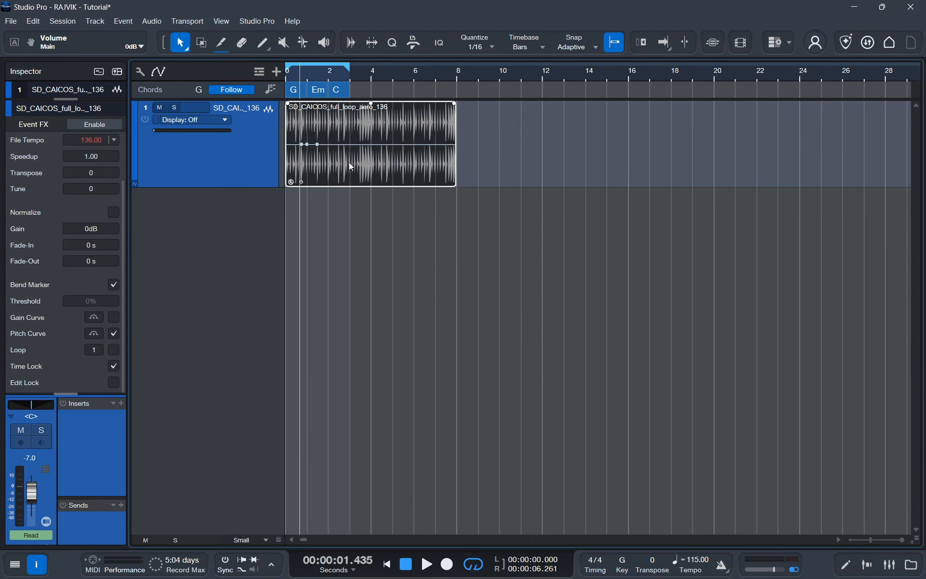
drag(374, 118, 666, 133)
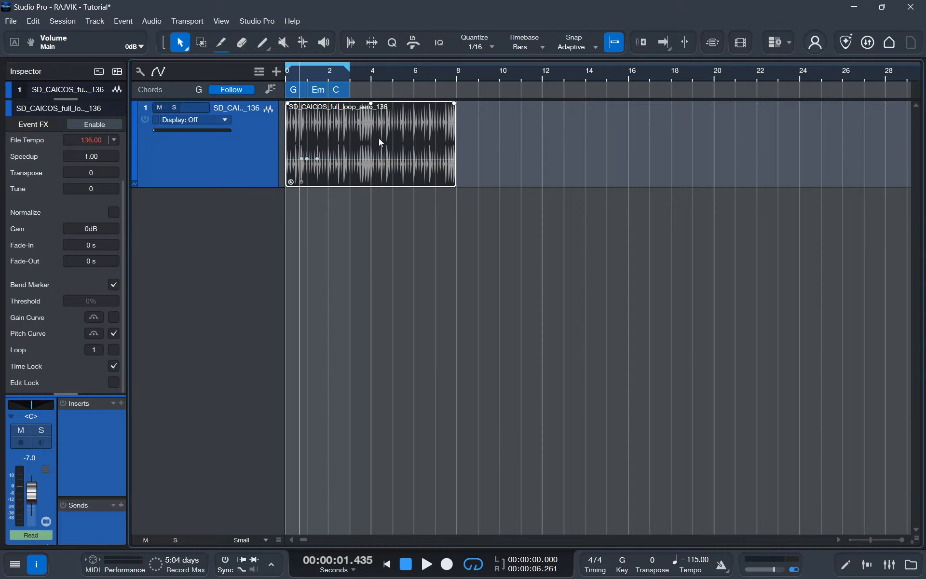
click(113, 367)
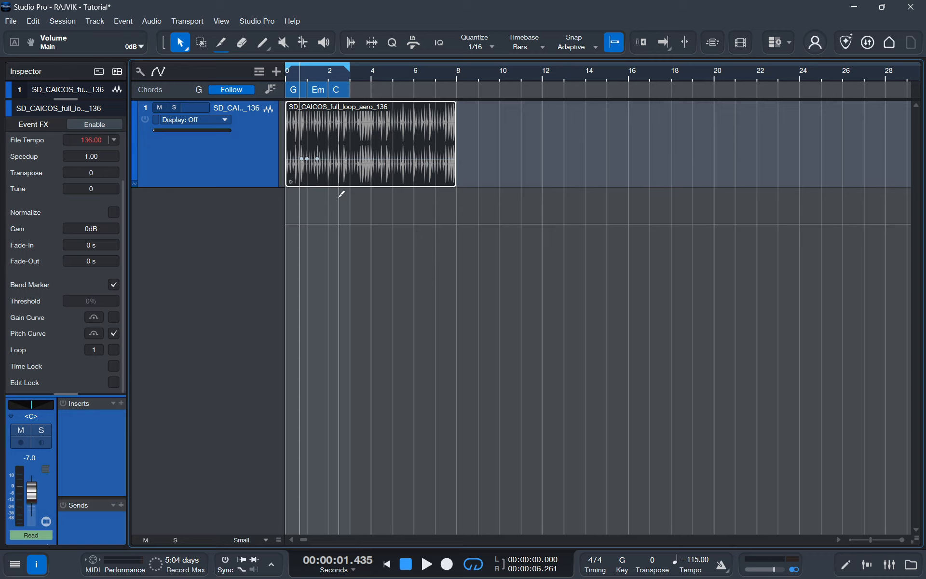
key(ctrl+z)
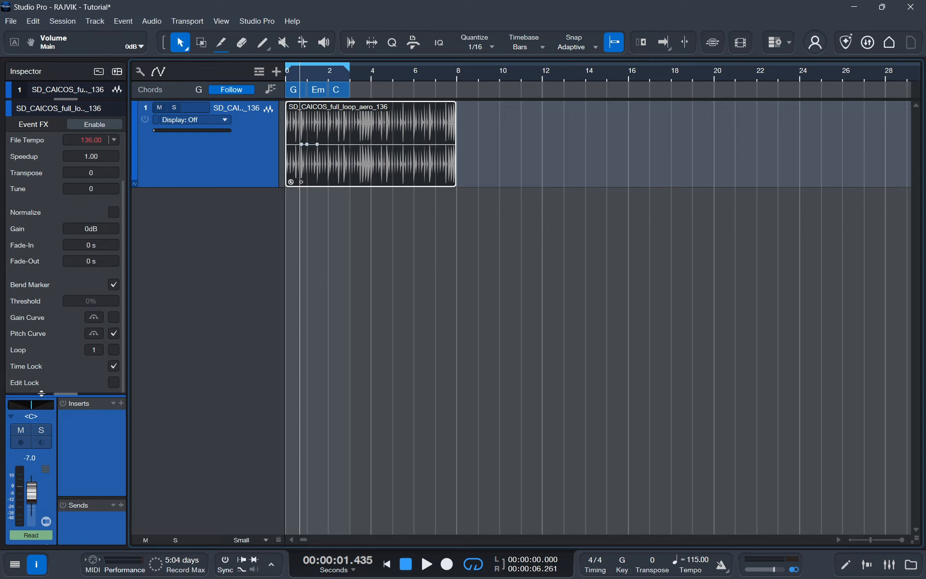
drag(43, 393, 66, 190)
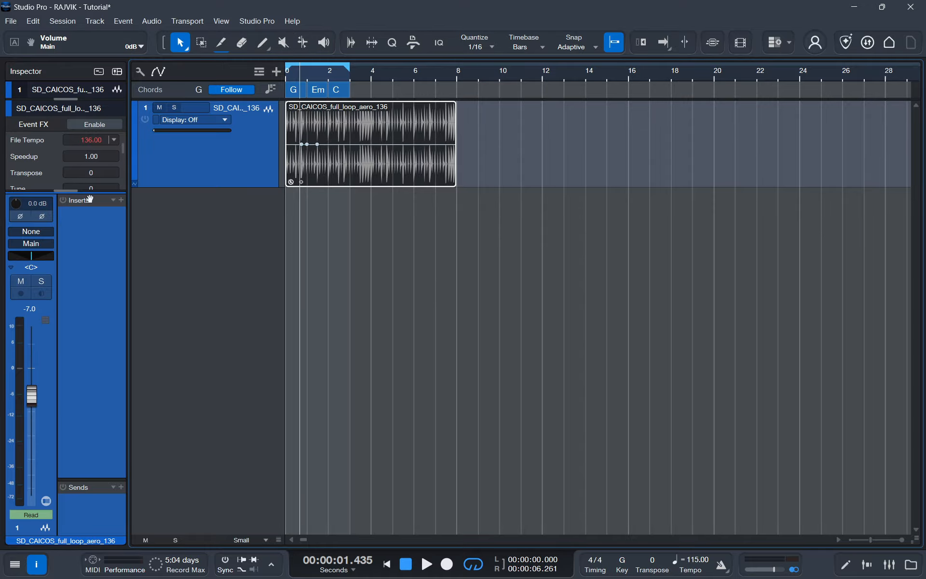
drag(87, 191, 111, 368)
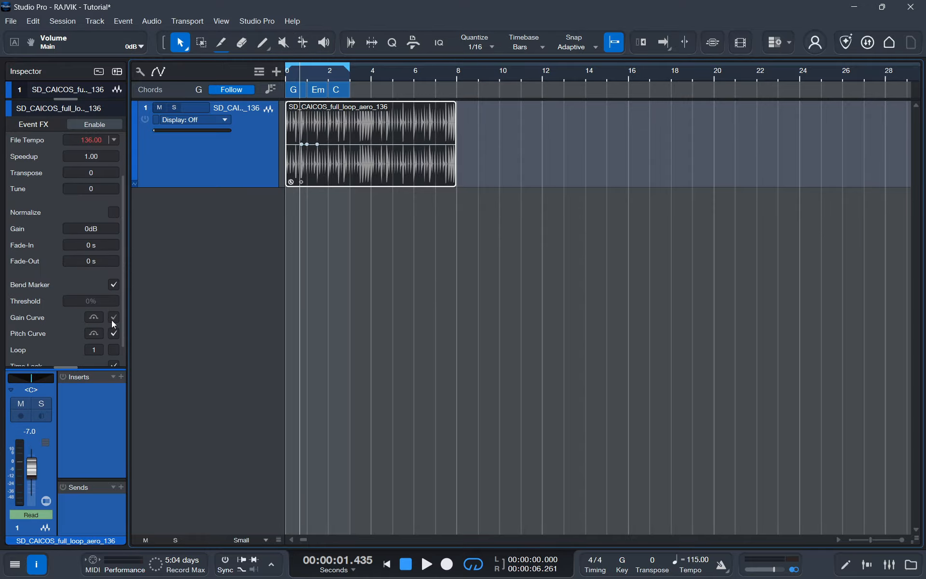
click(114, 286)
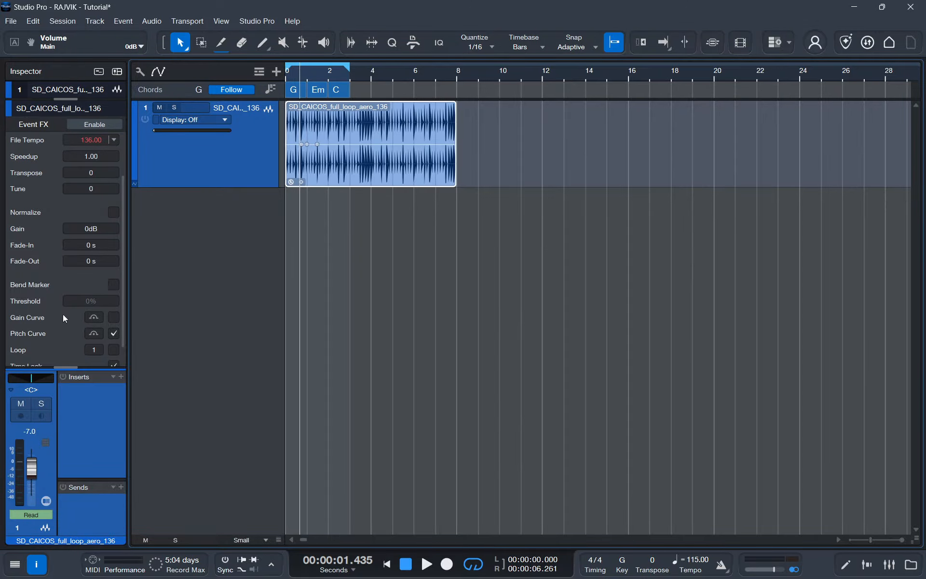
click(113, 334)
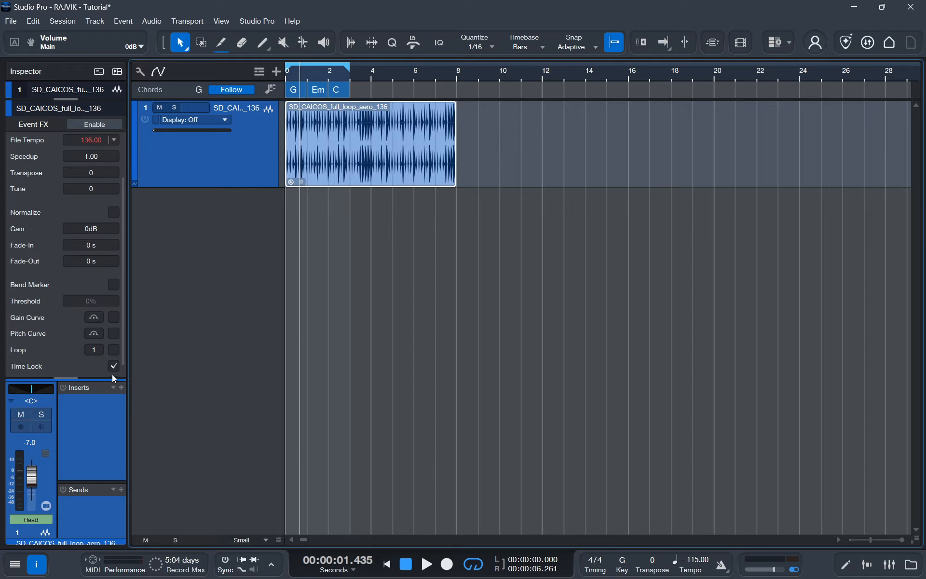
drag(112, 375, 112, 235)
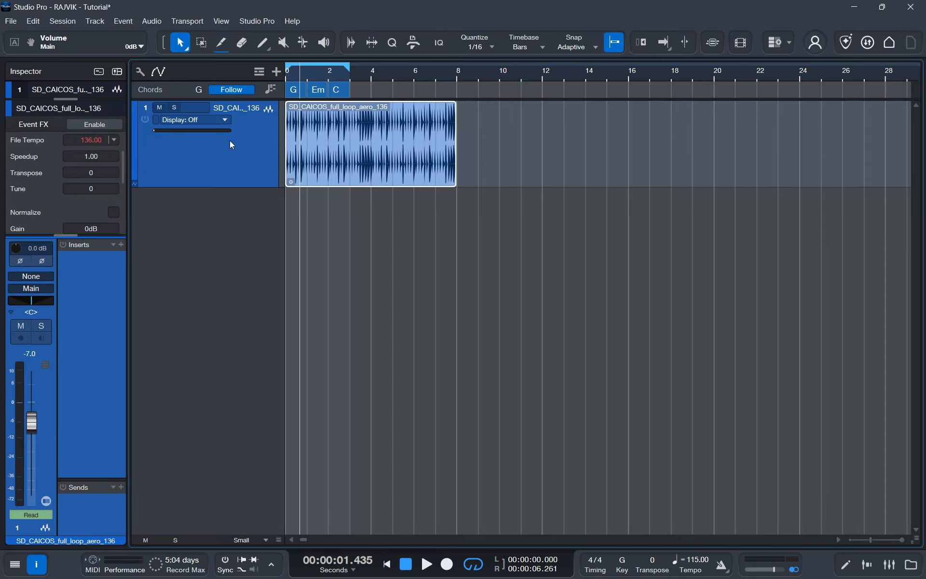
drag(42, 237, 42, 136)
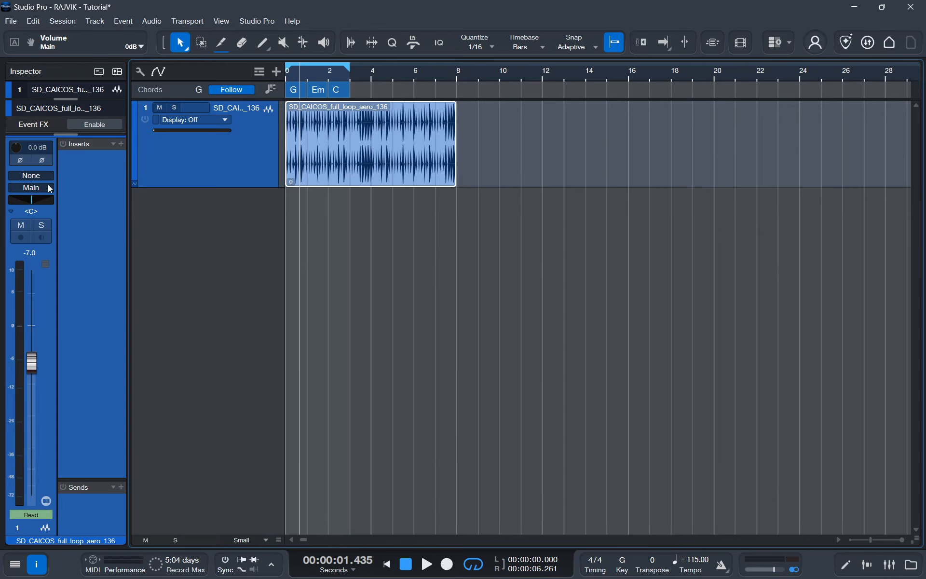
- Open the Console, try the Input controls option off and on in its channel components, and close the Console
click(890, 565)
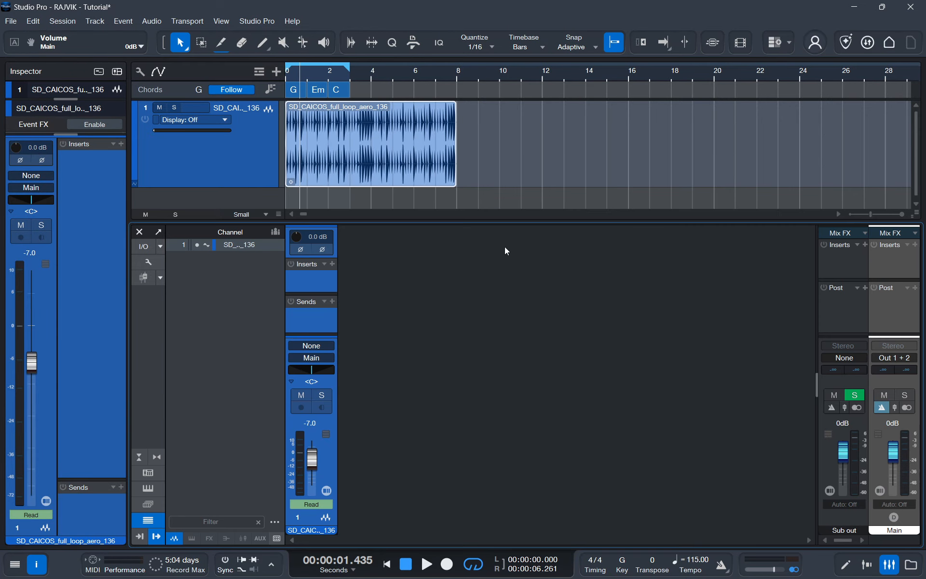
click(147, 263)
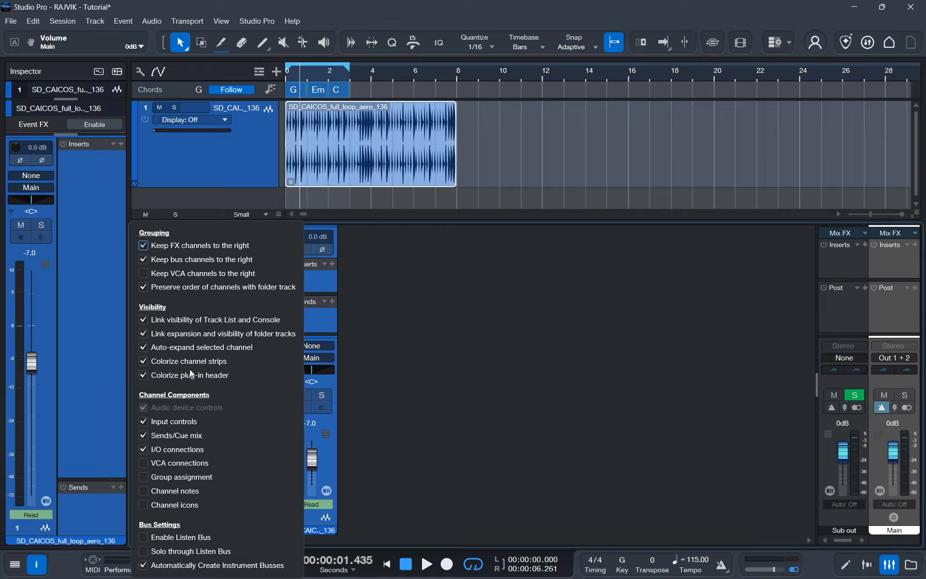
click(144, 422)
click(143, 422)
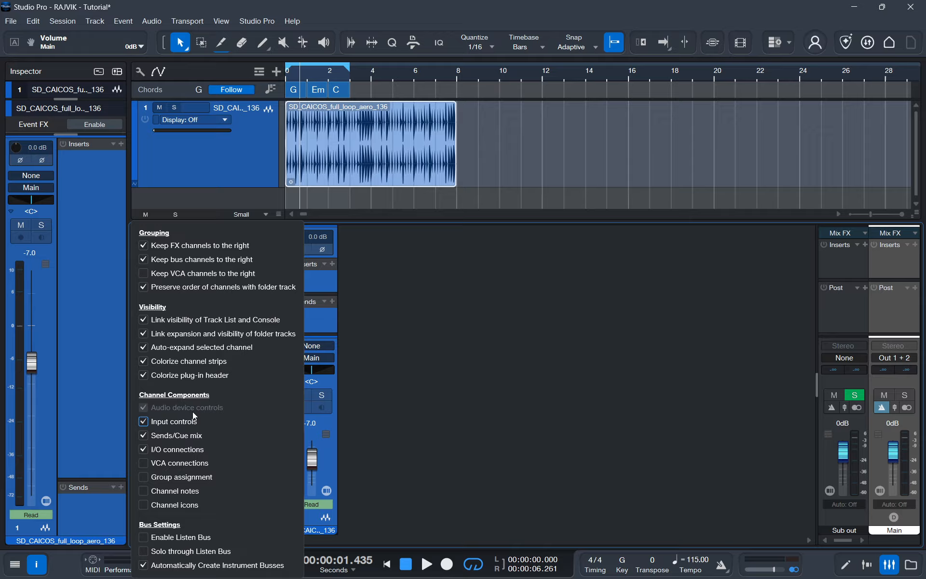
click(615, 449)
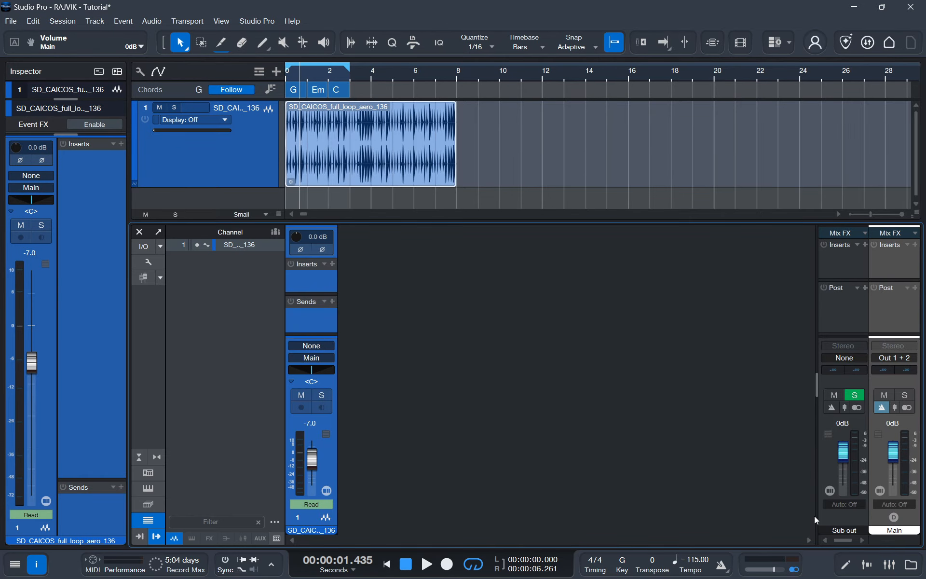
click(890, 565)
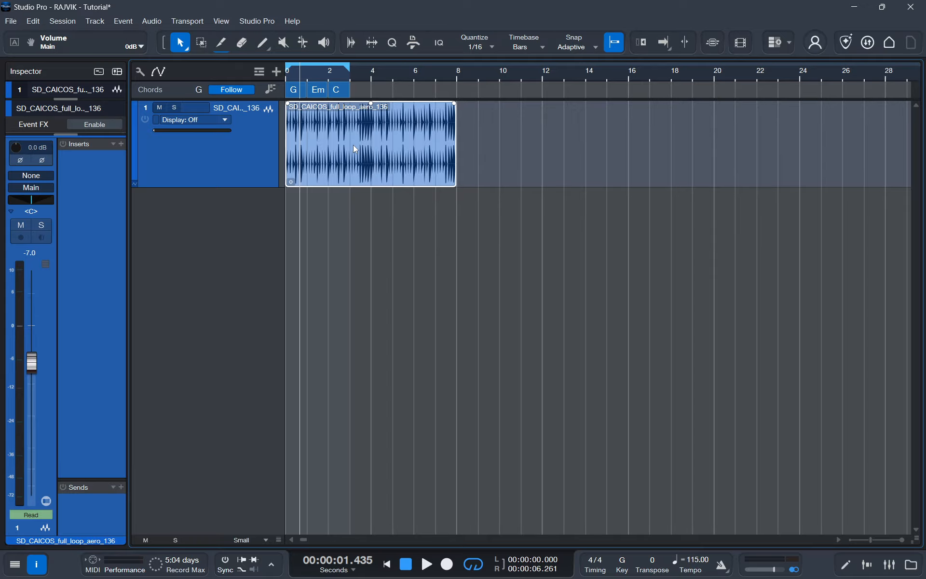
- Compare the drum loop channel's volume at +1.4 and input gain at -5.3 dB with lowering the event's own volume, and undo the event change
drag(30, 369, 22, 323)
drag(16, 147, 13, 167)
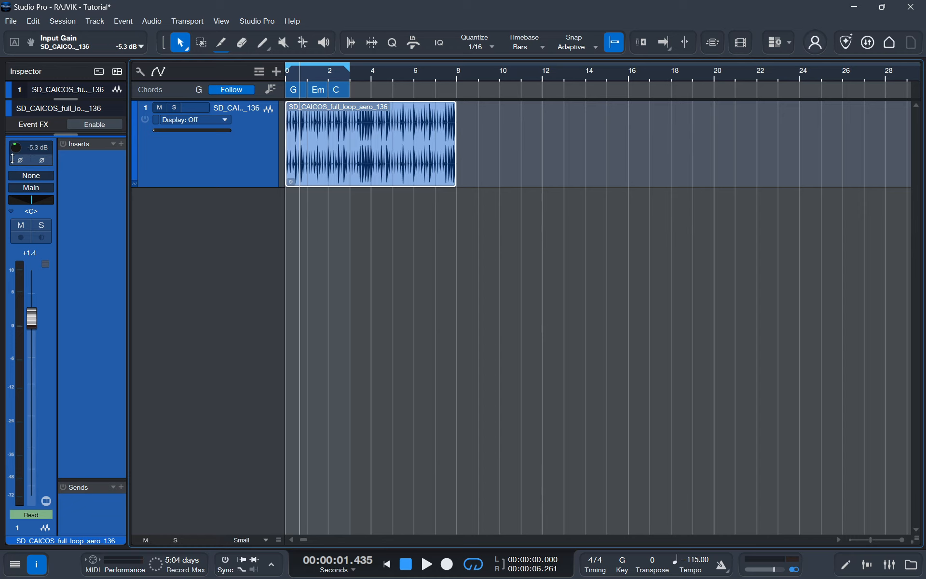
drag(376, 107, 368, 138)
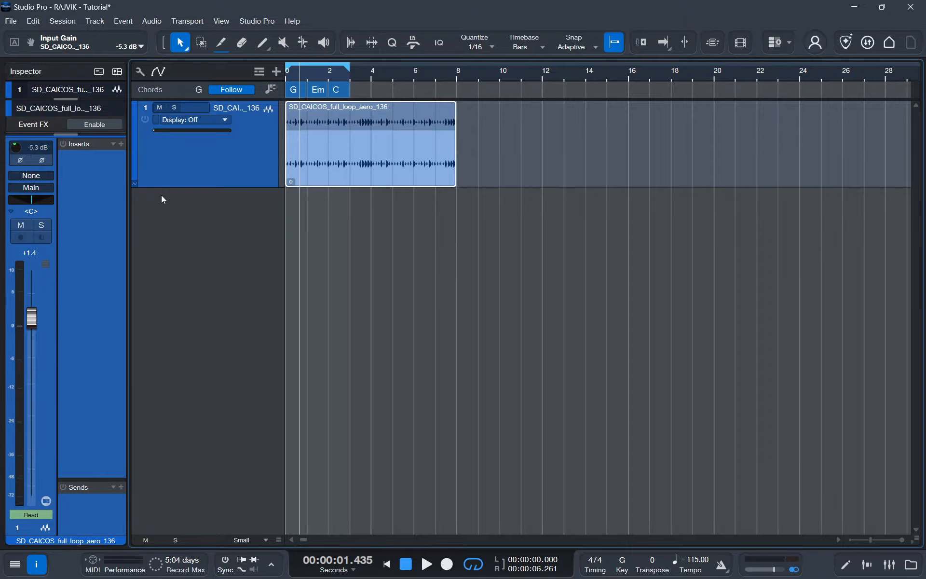
key(ctrl+z)
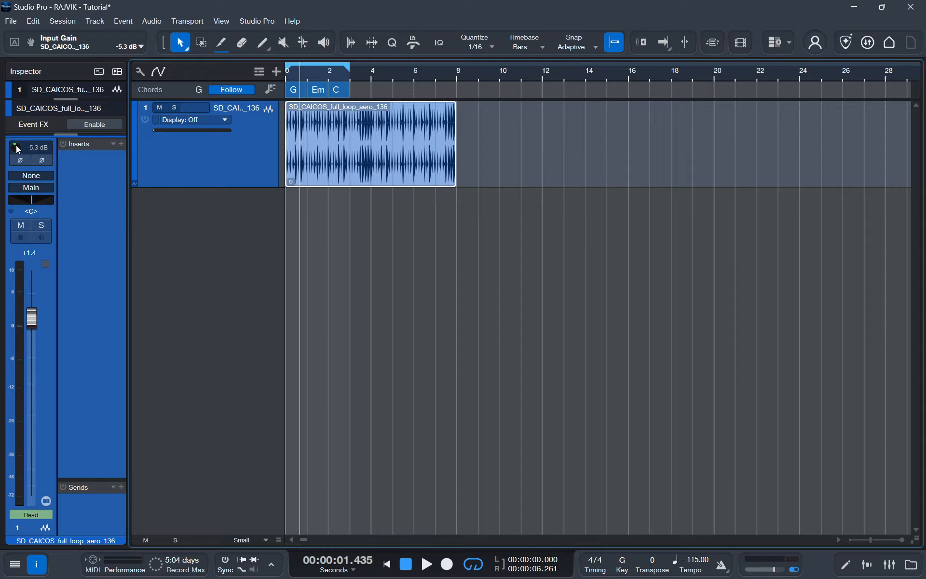
- Try the channel's input gain at -7.2 dB, adjust it during playback, and undo the input gain changes
drag(17, 150, 21, 156)
key(space)
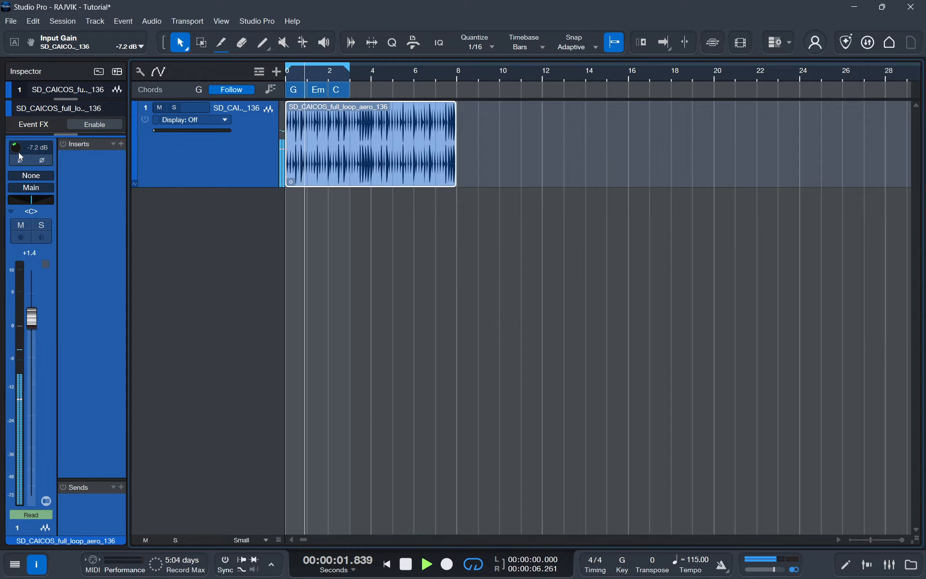
drag(17, 149, 34, 131)
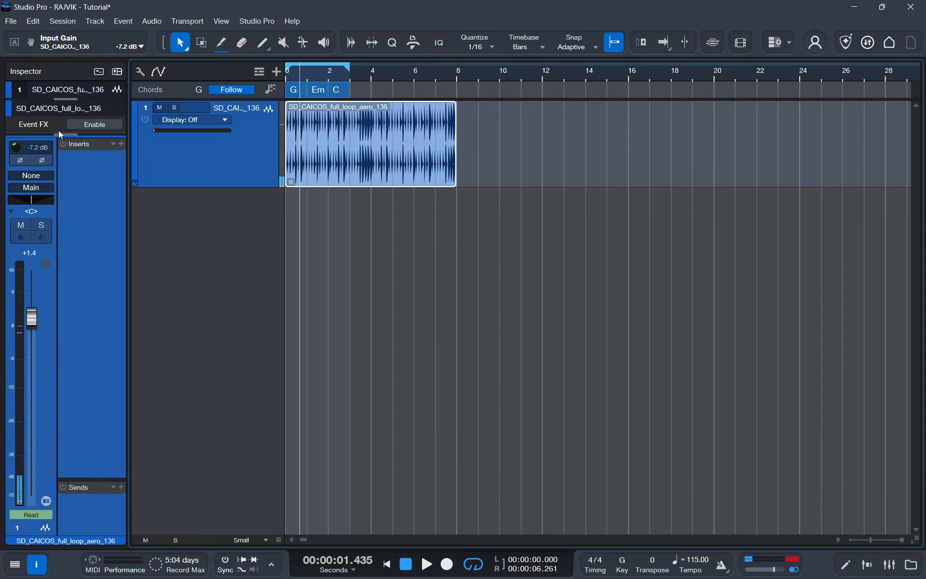
key(ctrl+z)
key(ctrl+z)
- Hide the automation view in the track list and set the drum loop track's volume to -3.6
mouse_move(34, 319)
mouse_down()
mouse_move(18, 334)
mouse_move(17, 312)
mouse_up()
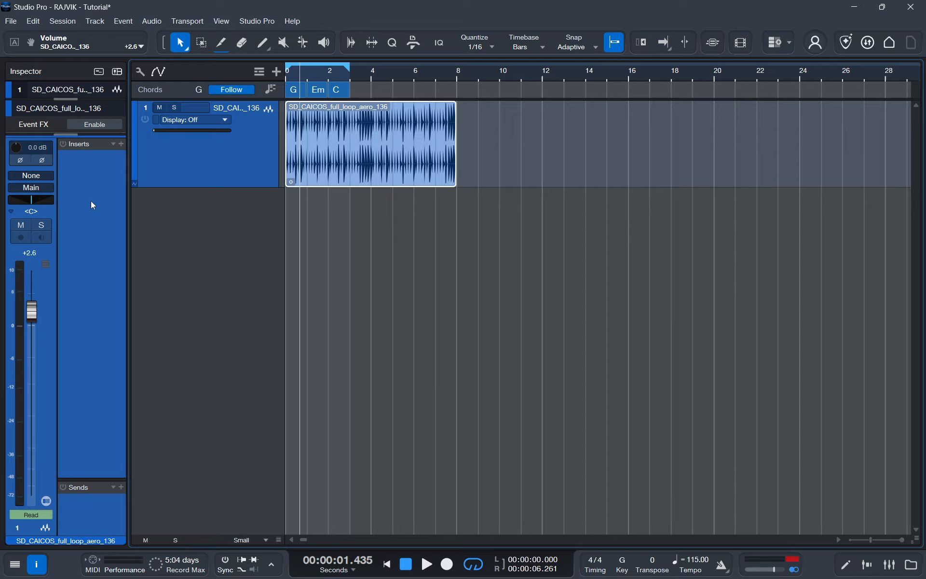
drag(39, 307, 39, 326)
click(192, 119)
click(154, 166)
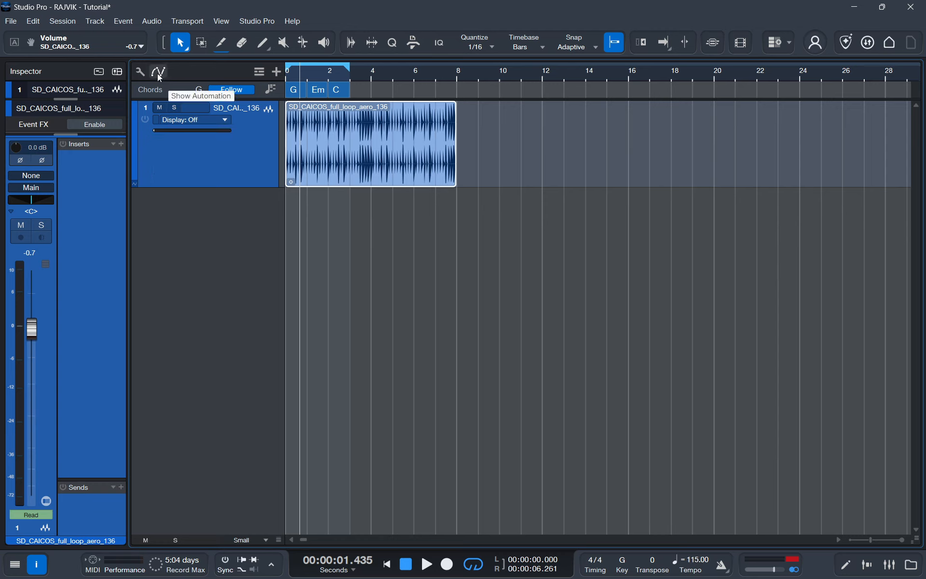
click(159, 73)
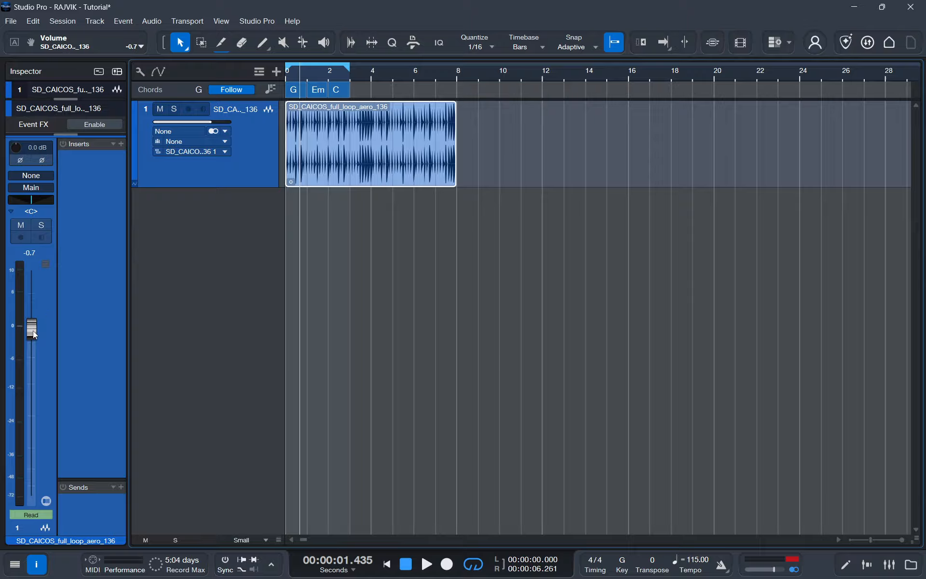
drag(33, 331, 32, 359)
- Try Solo and Mute on the drum loop track, switching each on and off again
click(42, 226)
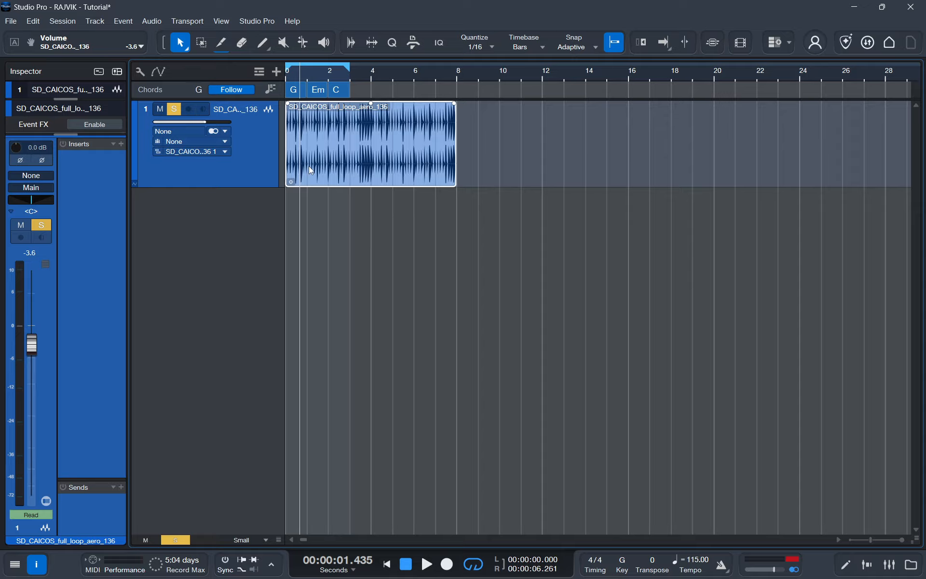
click(176, 109)
click(160, 109)
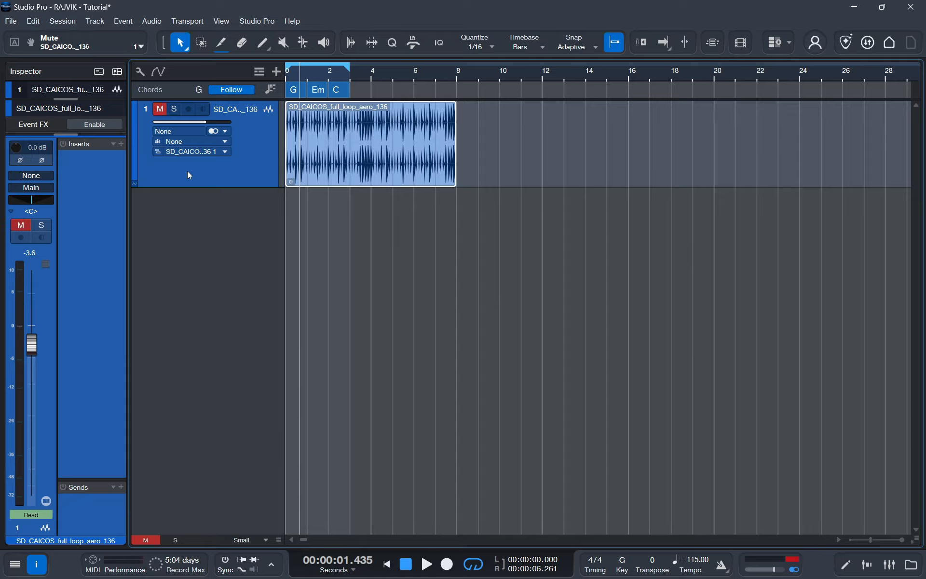
click(157, 112)
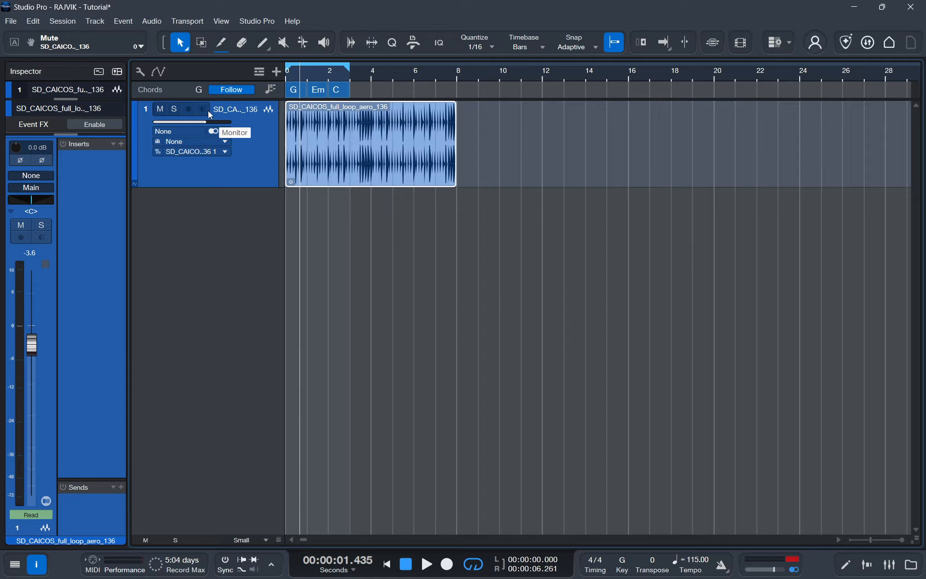
- Set the drum loop track's input to MIC and arm the track for recording with monitoring on
click(190, 132)
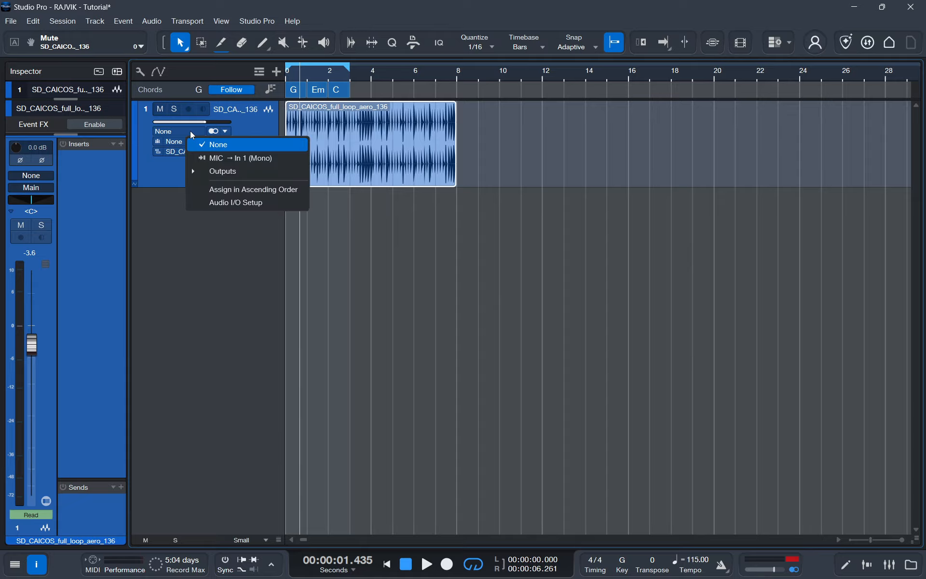
click(226, 158)
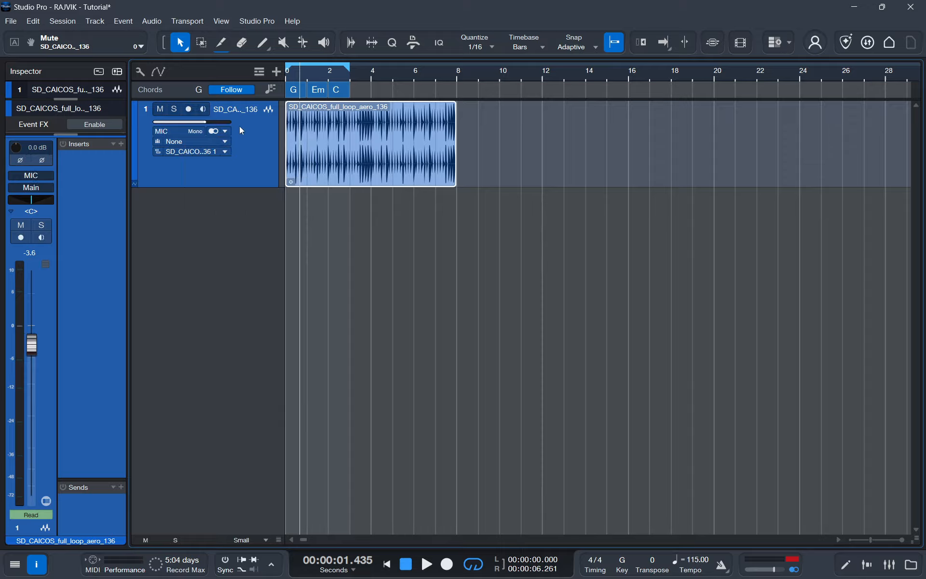
click(191, 109)
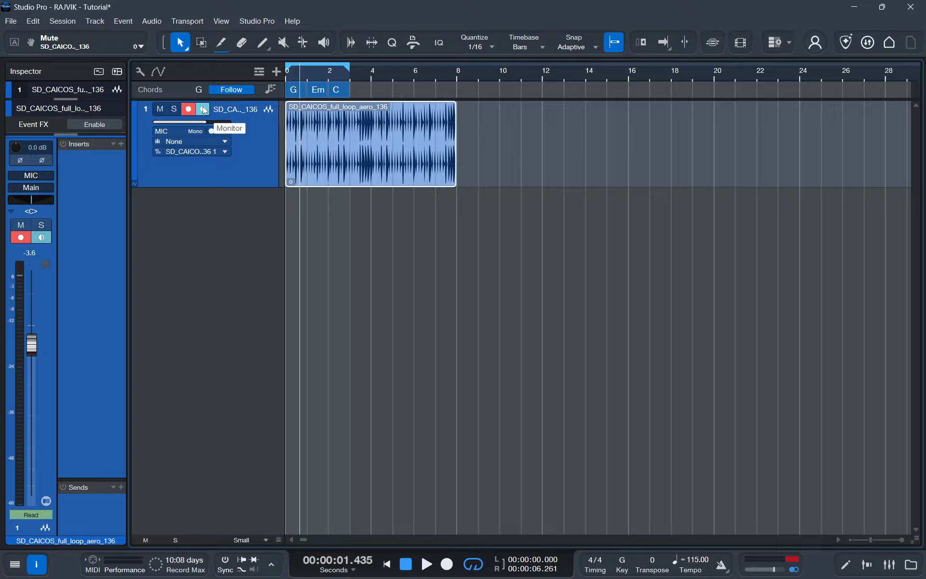
click(204, 110)
- Record a short take on the drum loop track from bar 8 and move it to about bar 15
click(458, 80)
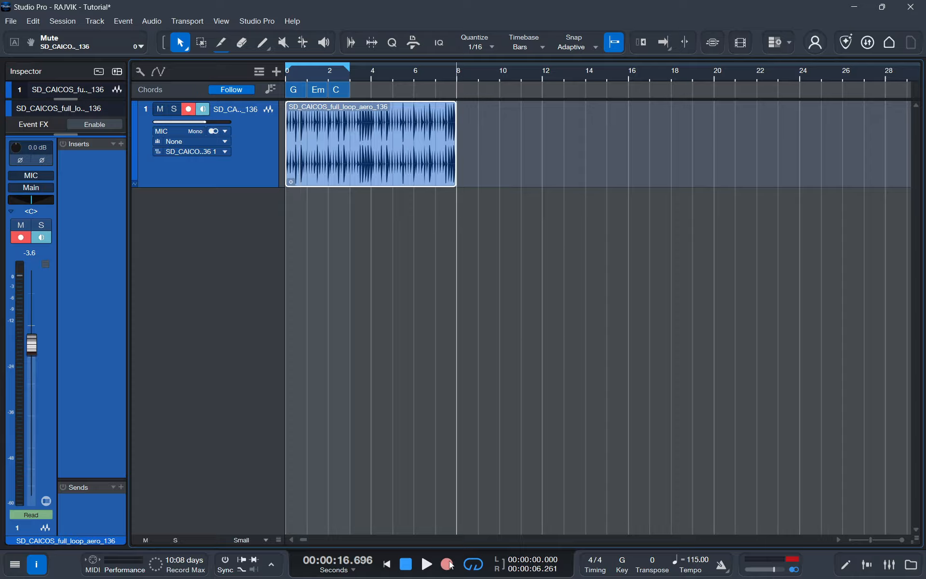
click(446, 565)
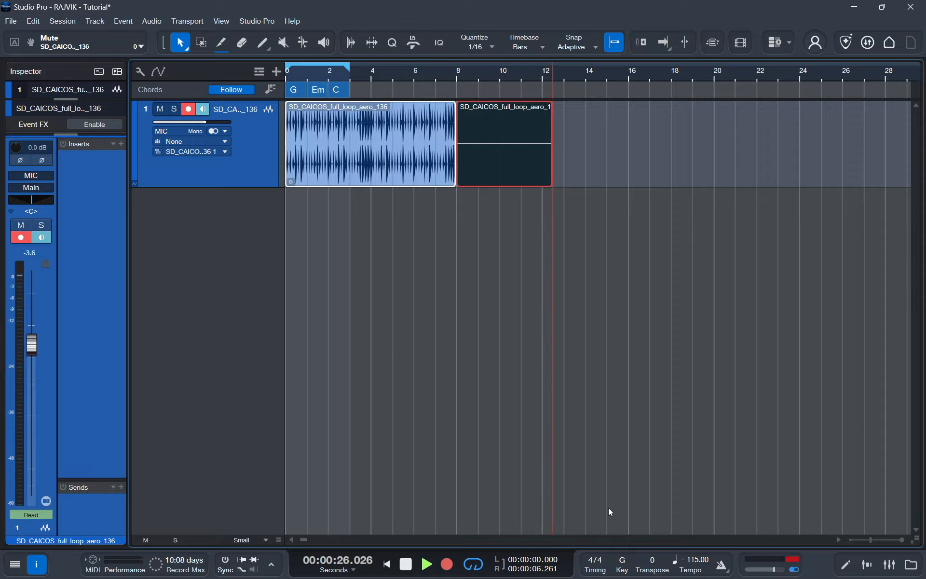
key(space)
drag(499, 152, 649, 150)
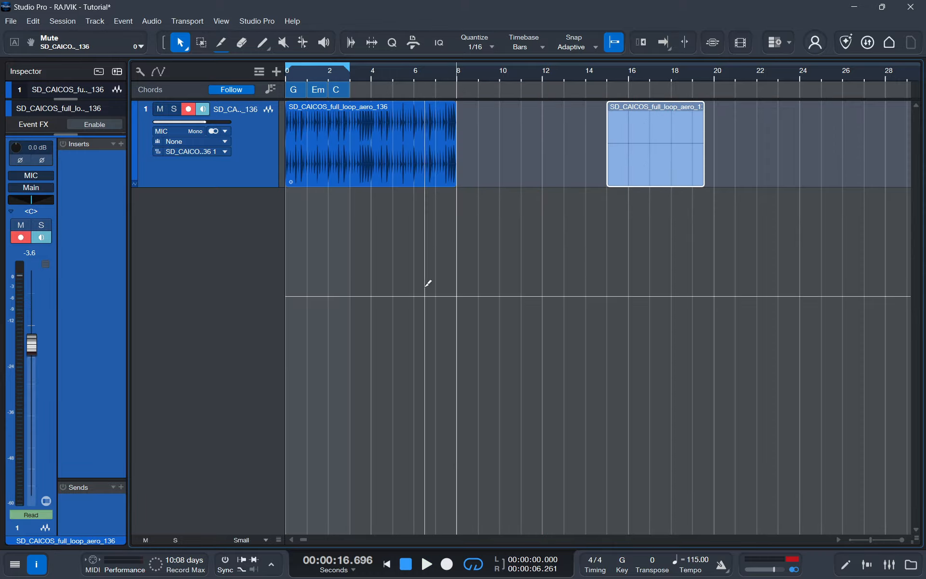
- Undo the recorded take and its move, and disarm the drum loop track
key(ctrl+z)
key(ctrl+z)
click(188, 109)
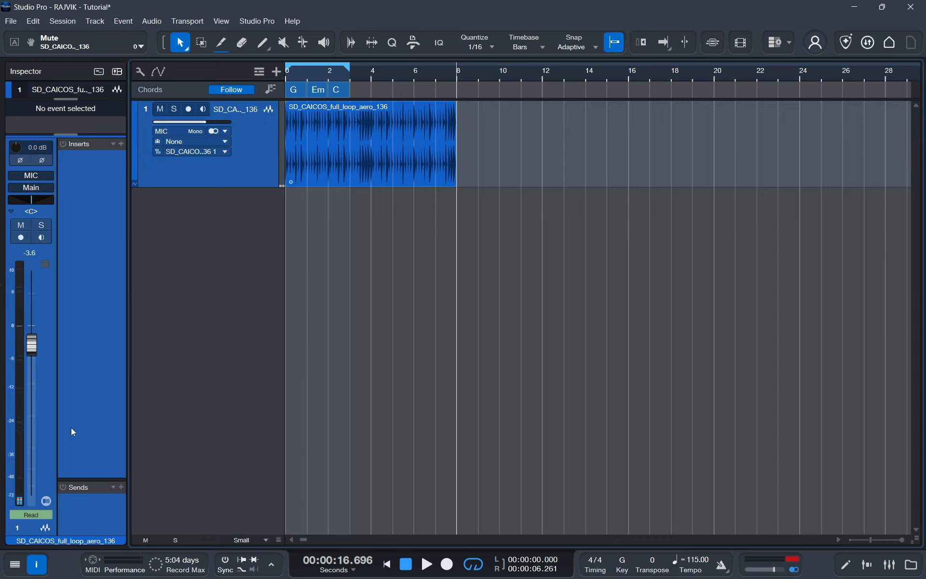
- Check the channel's output routing options and view the Main and Sub out channels in the Console
click(32, 188)
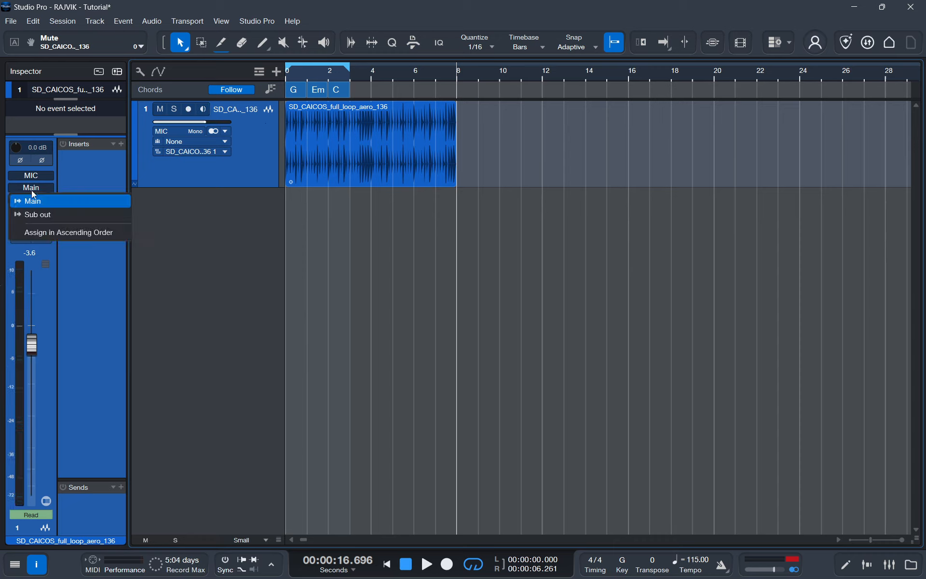
click(103, 153)
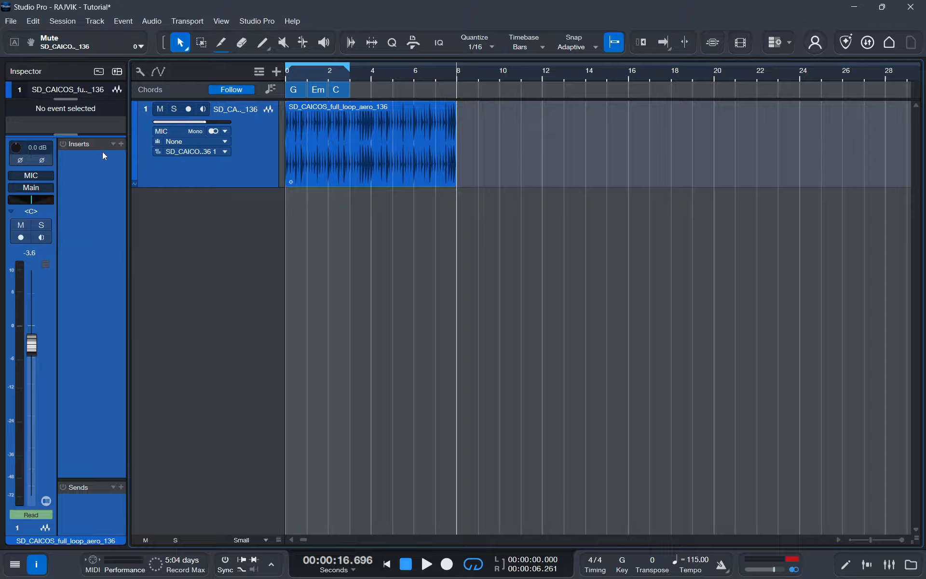
click(889, 565)
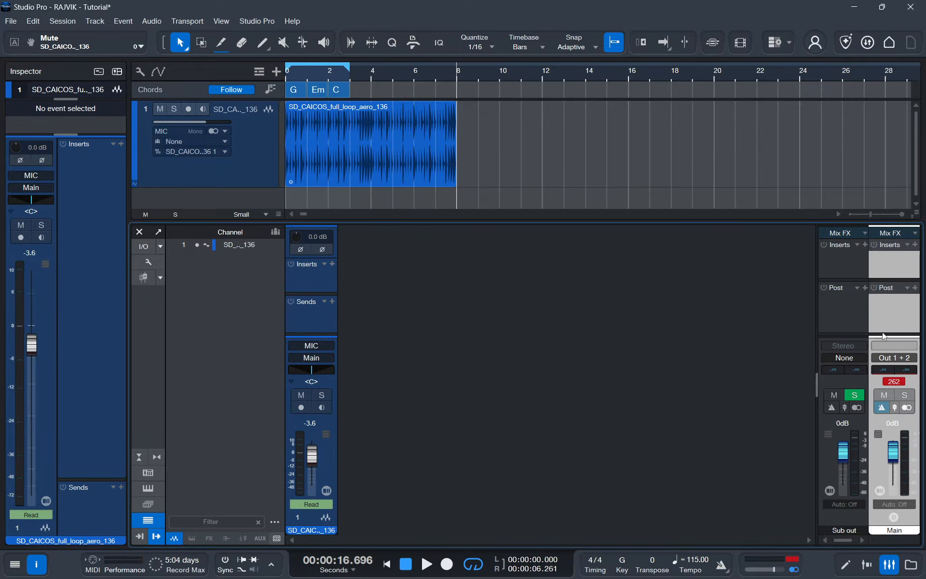
click(890, 563)
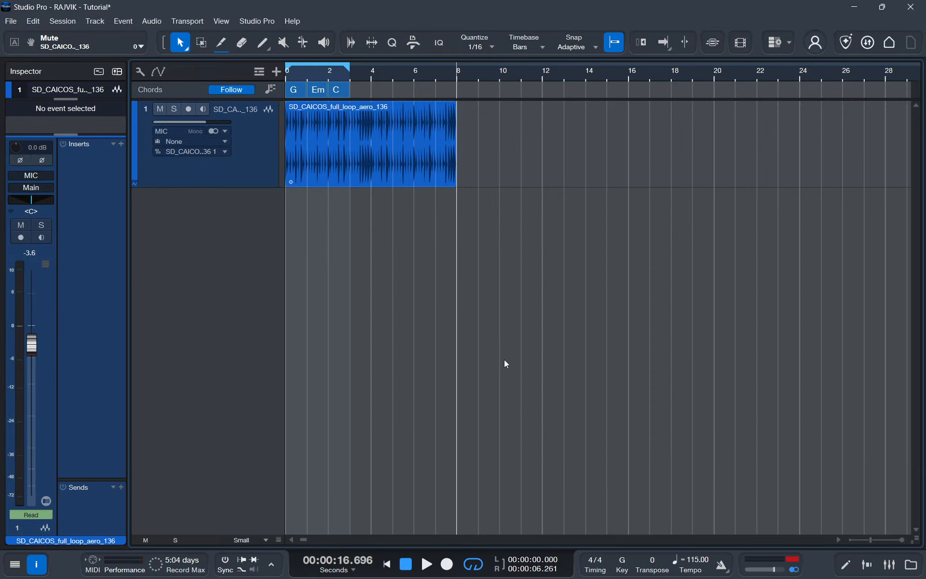
- Pan the drum loop channel to L51, switch its panner to Dual mode, and set the pans to L81 and R36
click(215, 197)
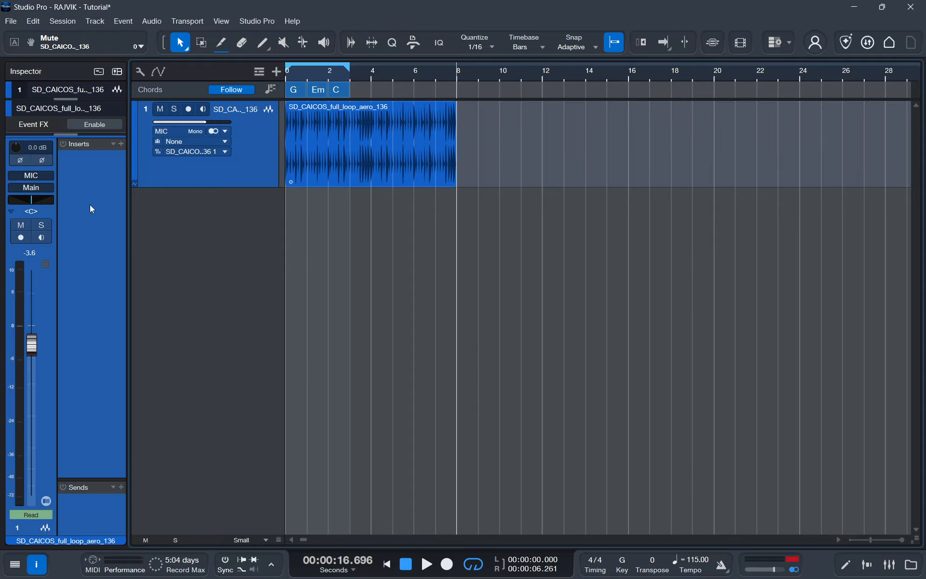
mouse_move(31, 200)
mouse_down()
mouse_move(45, 207)
mouse_move(22, 208)
mouse_up()
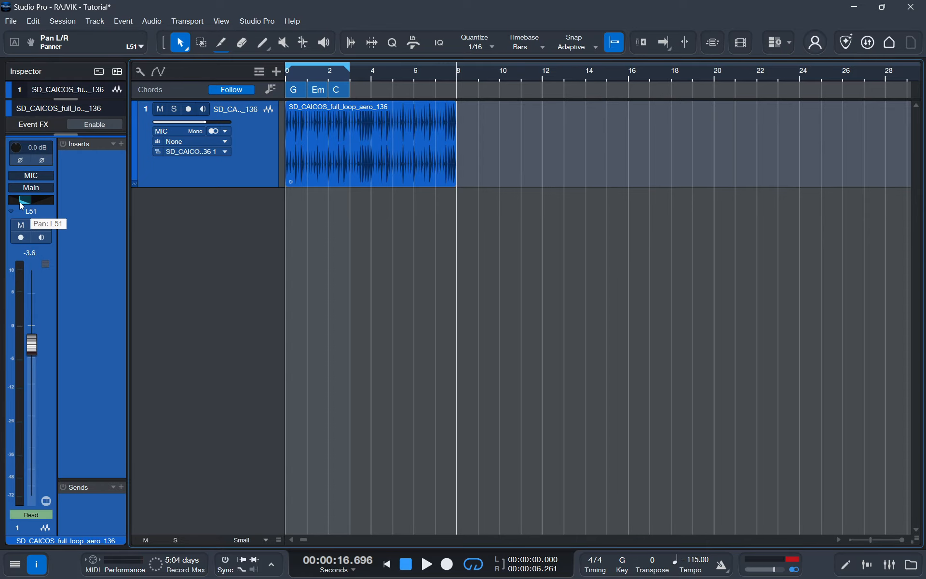
click(12, 212)
click(30, 236)
drag(22, 201, 39, 200)
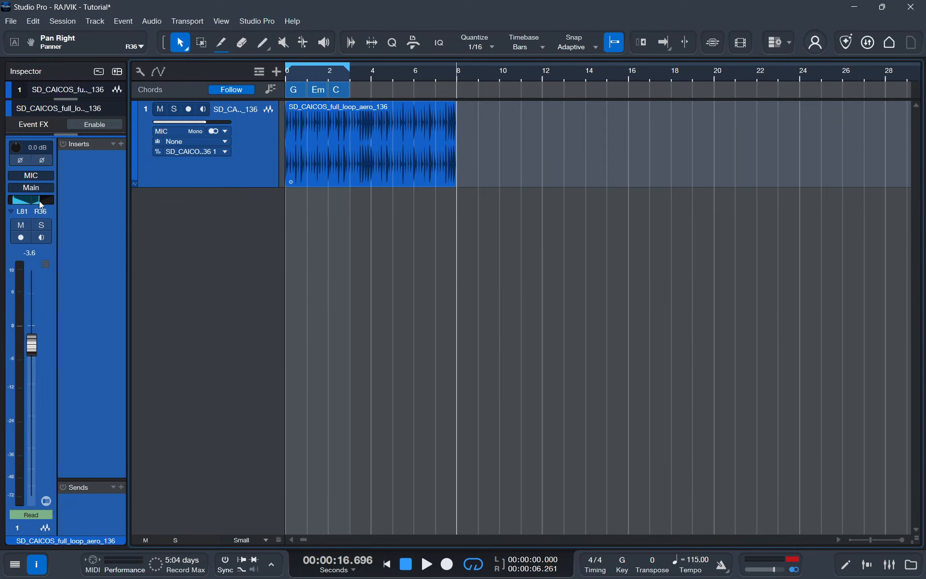
- Switch the channel's panner to Binaural mode with the pan at L37 and the width at 200%
click(11, 212)
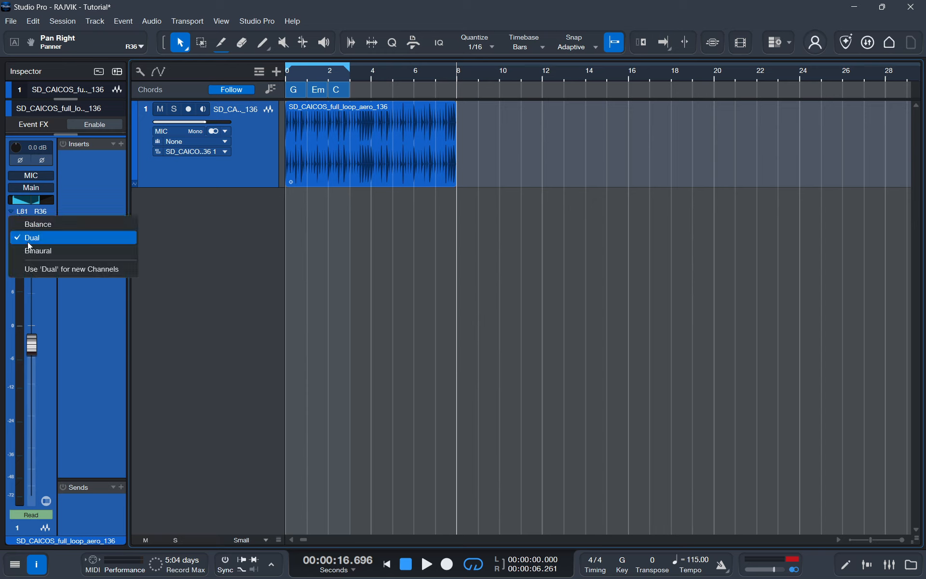
click(28, 252)
drag(26, 204, 47, 183)
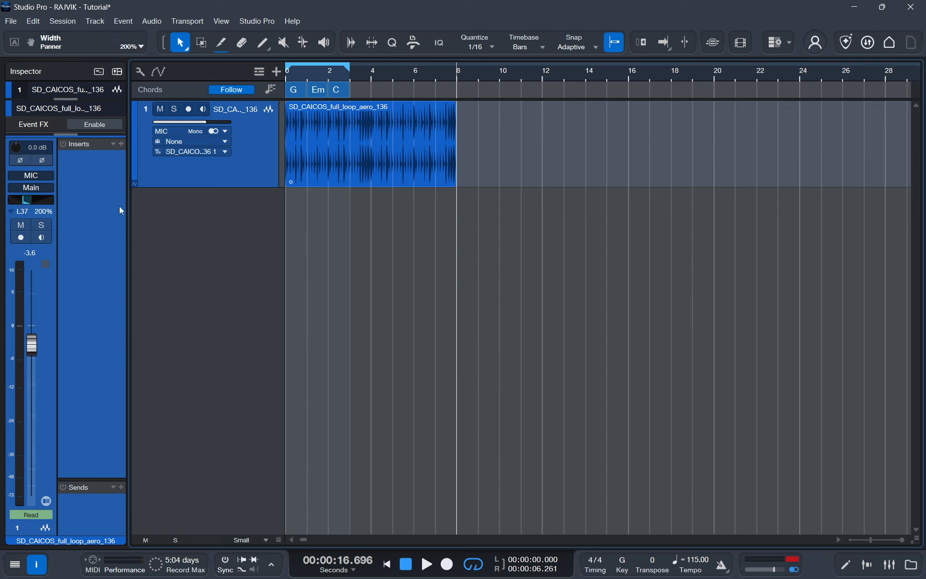
- Return the panner to Balance mode with the pan centred, and toggle the channel's Record Arm on and off
click(12, 211)
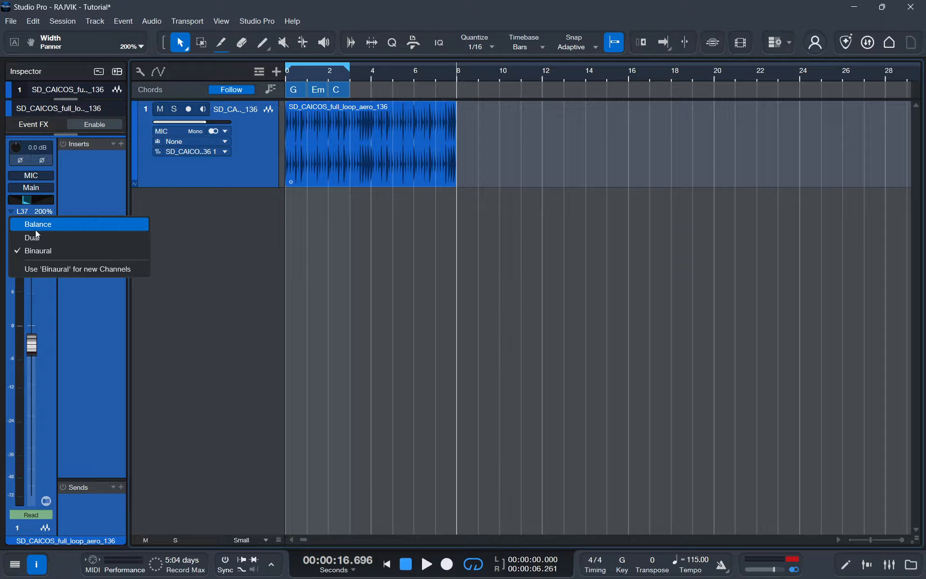
click(36, 228)
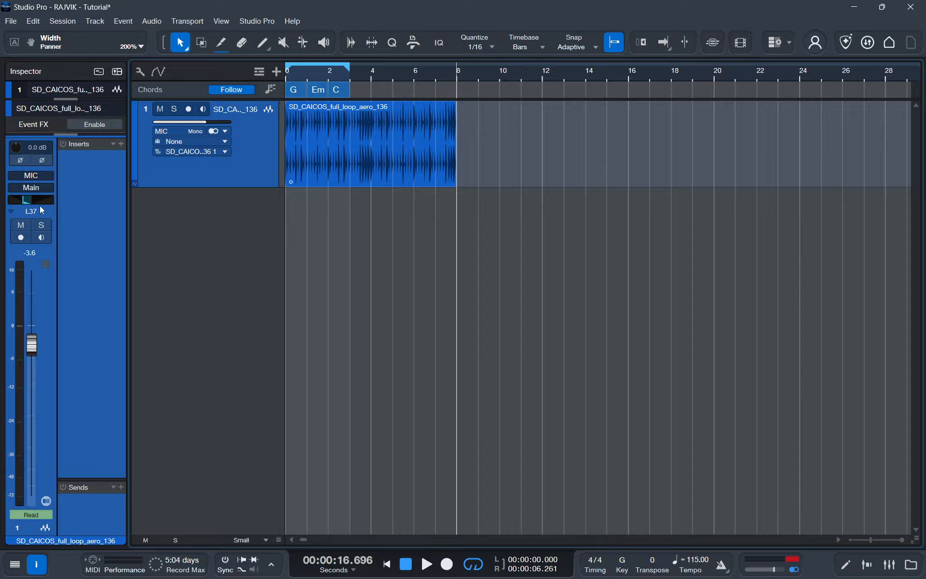
alt+click(31, 199)
click(21, 238)
click(20, 237)
- Try the Arrow tool by moving the drum loop event later and back to the start, and place the playhead at bar 4
click(182, 46)
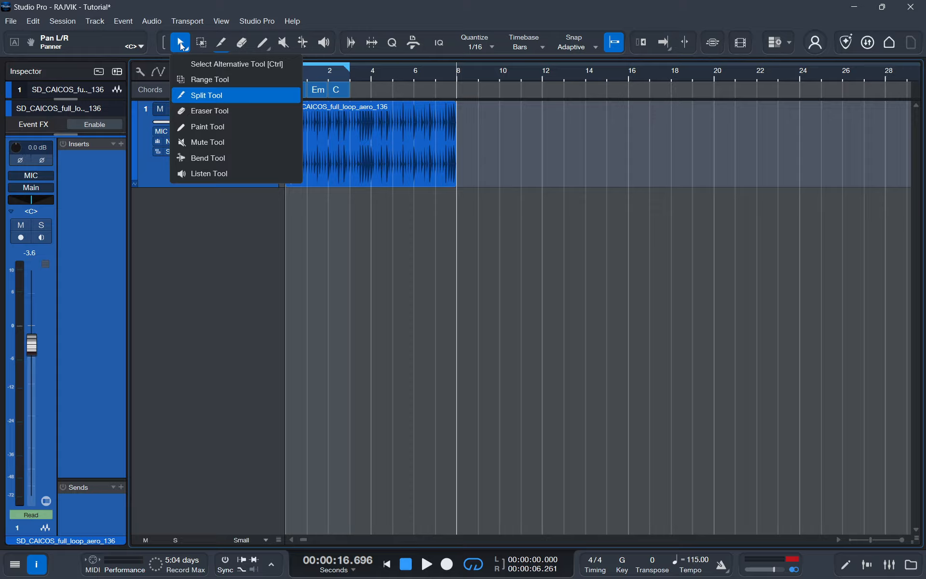
click(343, 128)
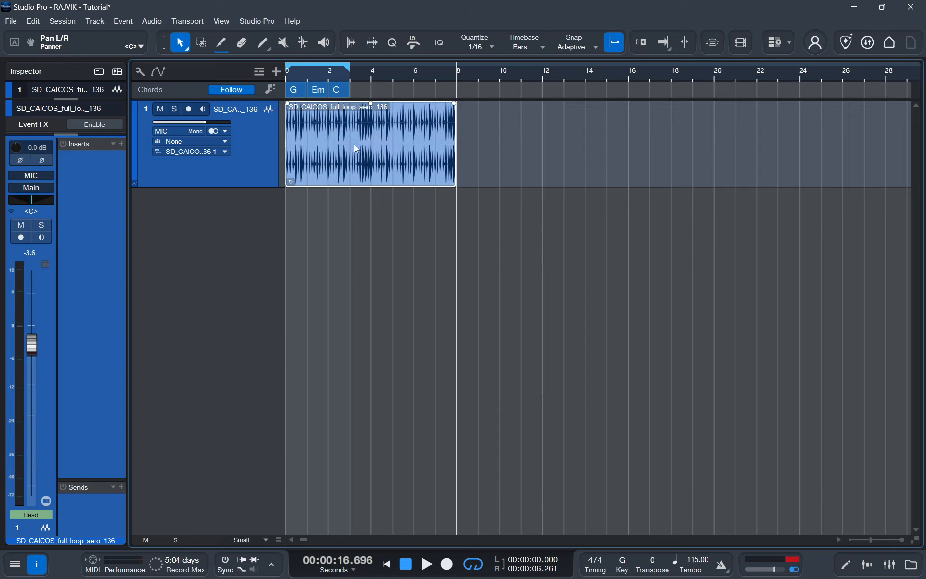
drag(341, 140, 486, 141)
drag(573, 147, 392, 146)
click(372, 77)
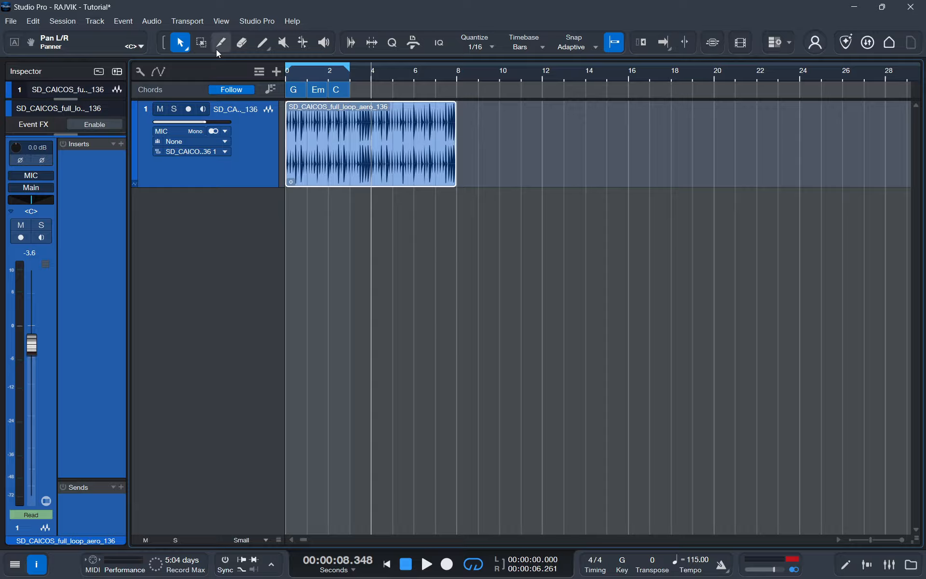
- Split the drum loop event shortly after bar 2 and shortly before bar 6 with the Split tool
click(221, 44)
click(335, 123)
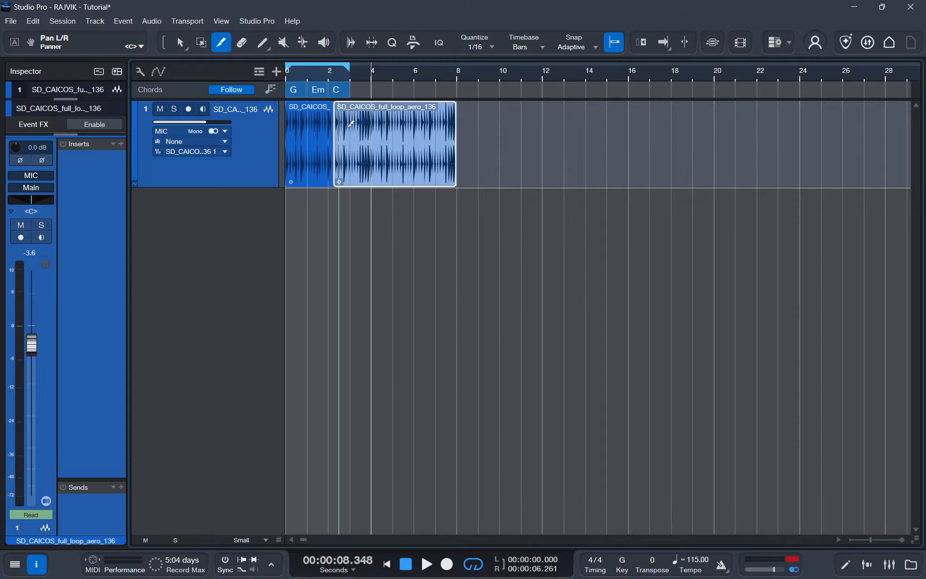
click(411, 124)
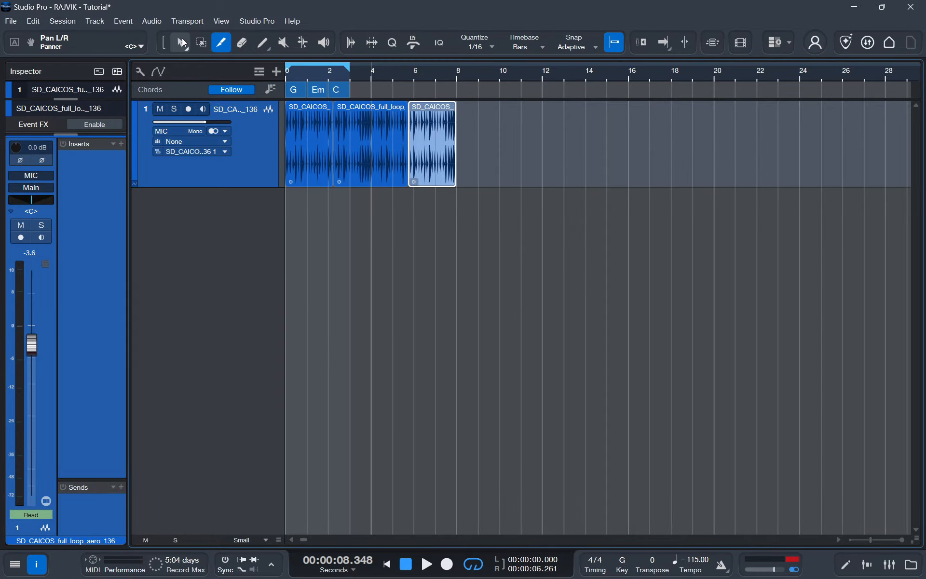
- Try moving the two later loop pieces along the timeline, and undo the moves and the second split
key(1)
drag(424, 135, 478, 137)
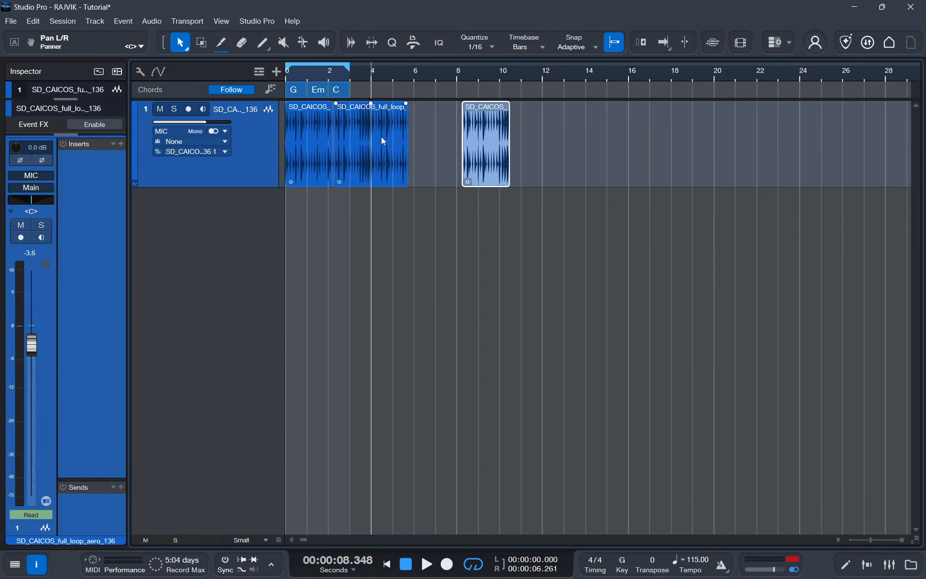
drag(380, 138, 455, 144)
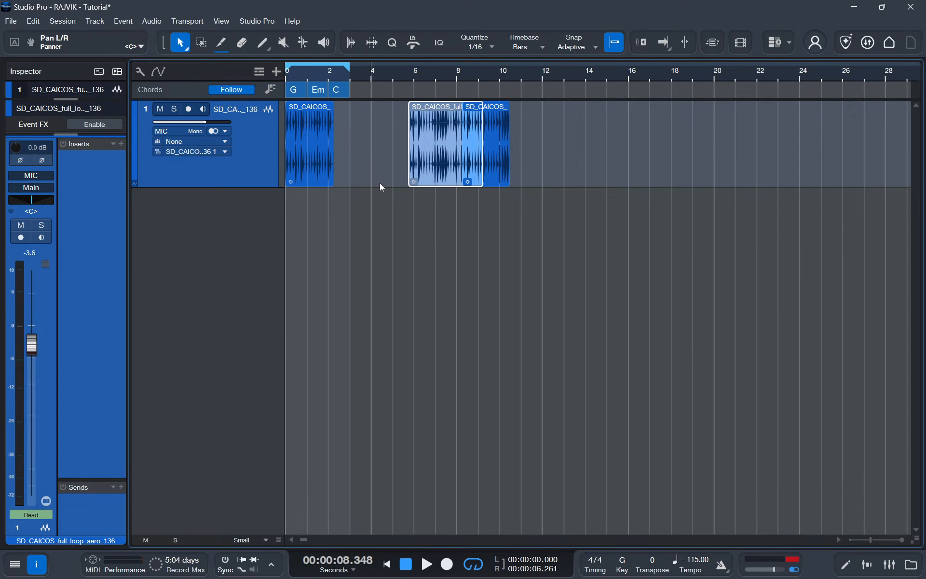
key(ctrl+z)
key(ctrl+z)
key(ctrl+z)
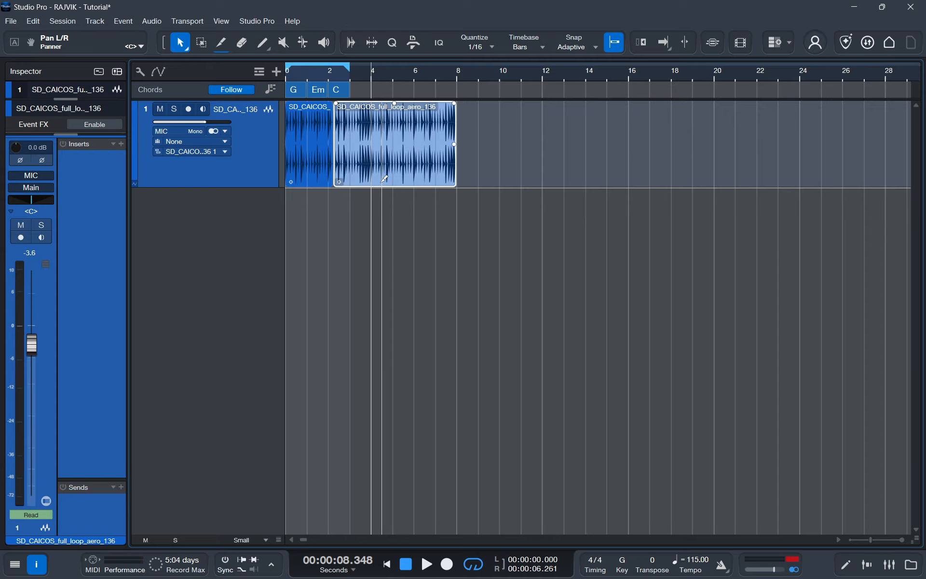
- Undo the last split and select the range from 1.3 to 3.3 in the audio event
key(ctrl+z)
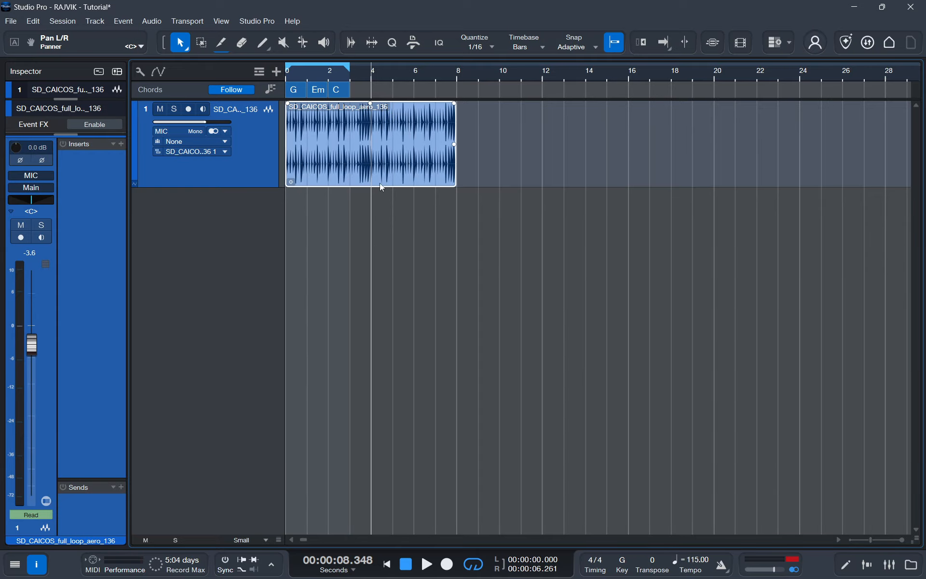
click(201, 42)
drag(317, 128, 361, 127)
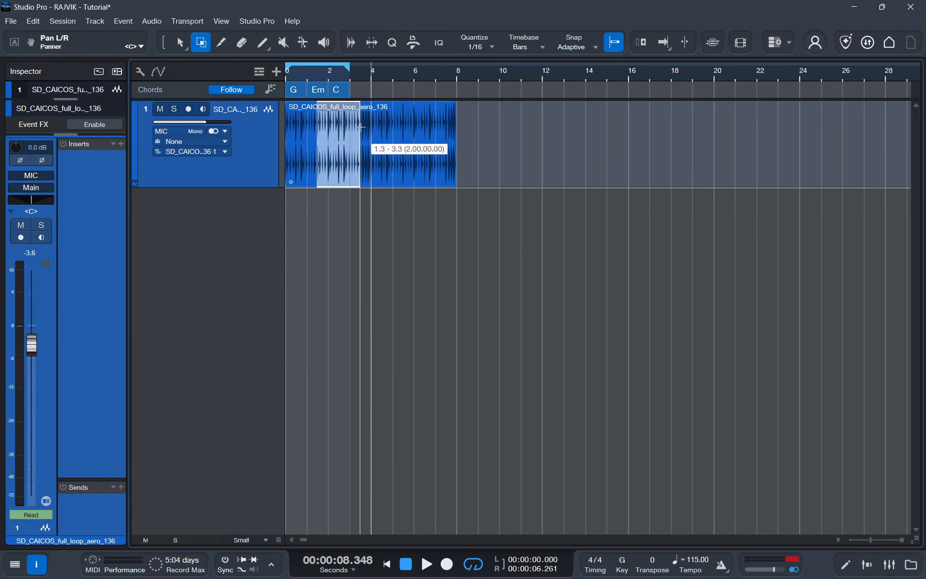
- Try moving the selected range to bar 10 on the same track
click(181, 43)
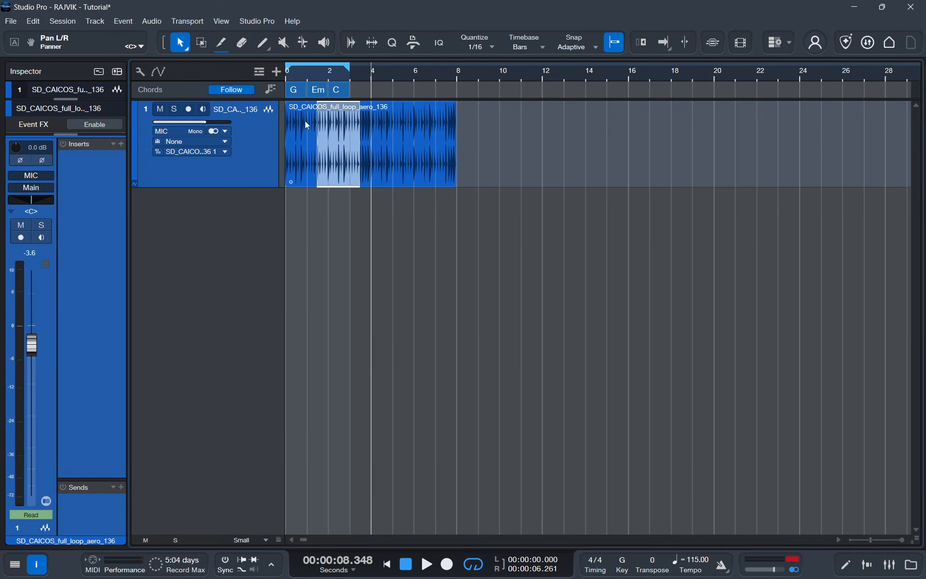
drag(335, 134, 513, 140)
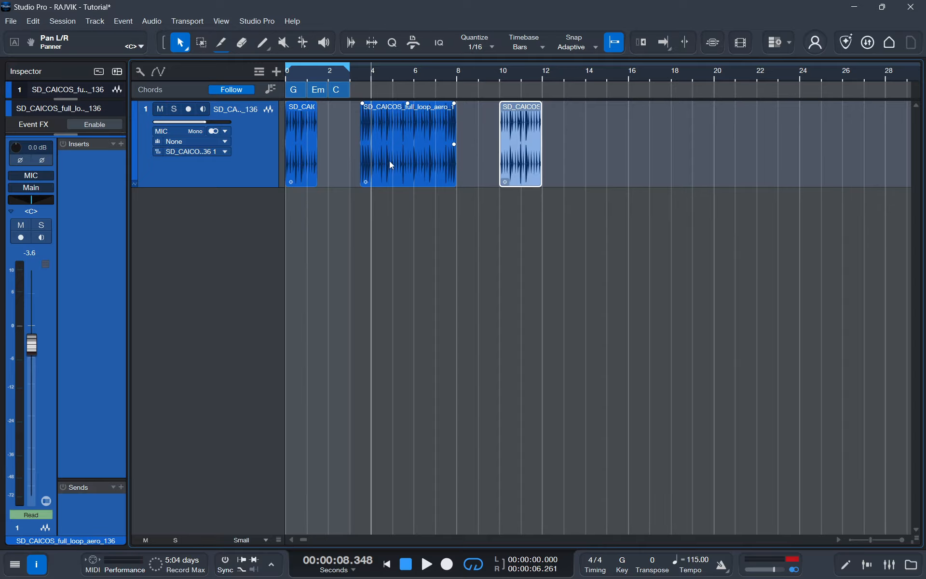
key(ctrl+z)
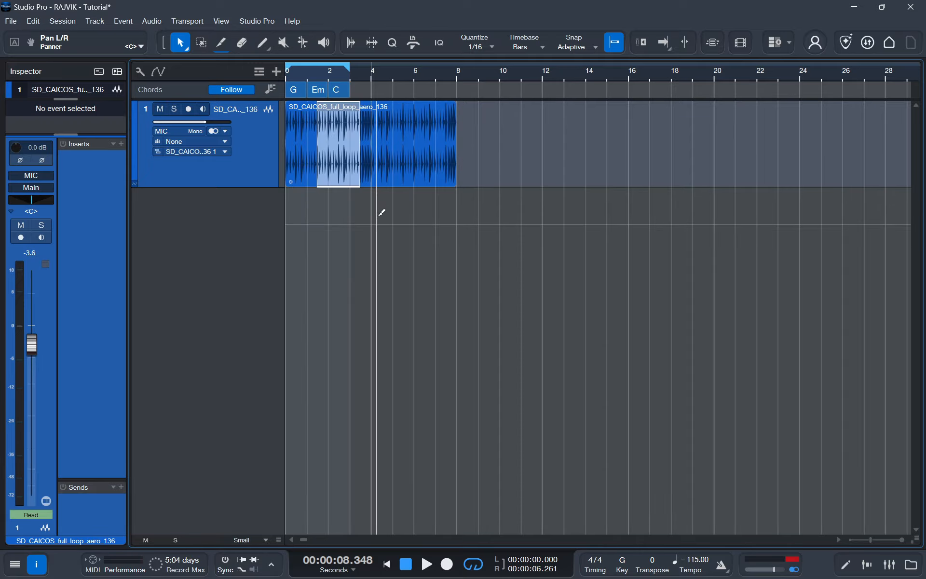
- Try erasing the whole audio event with the Eraser tool
click(242, 43)
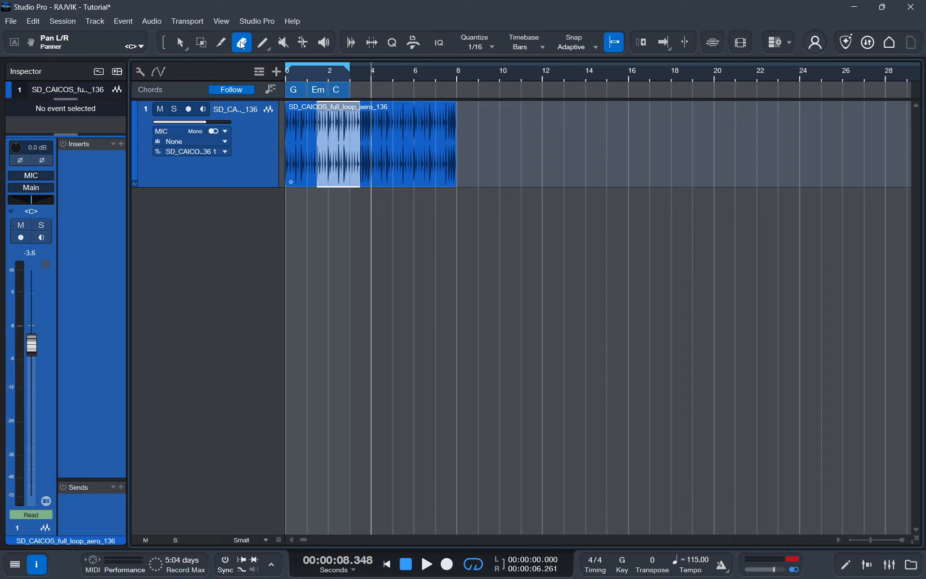
click(343, 133)
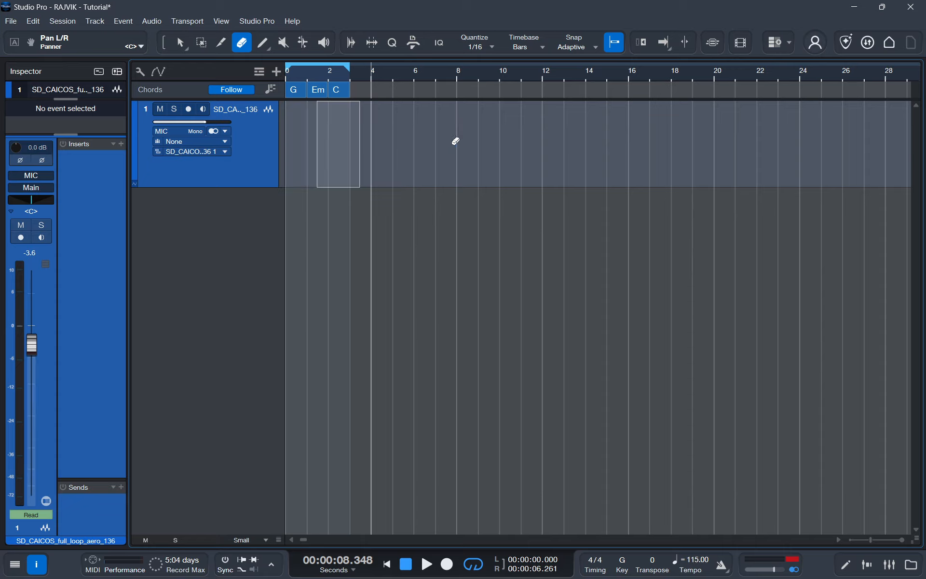
key(ctrl+z)
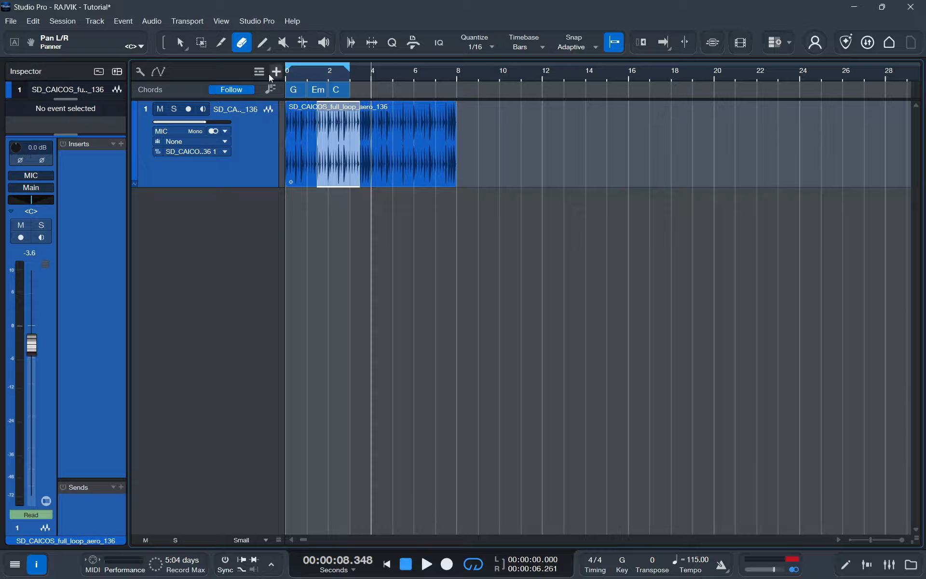
- Split the audio event at the playhead on bar 4 and move its second half to just past bar 8
key(1)
click(407, 155)
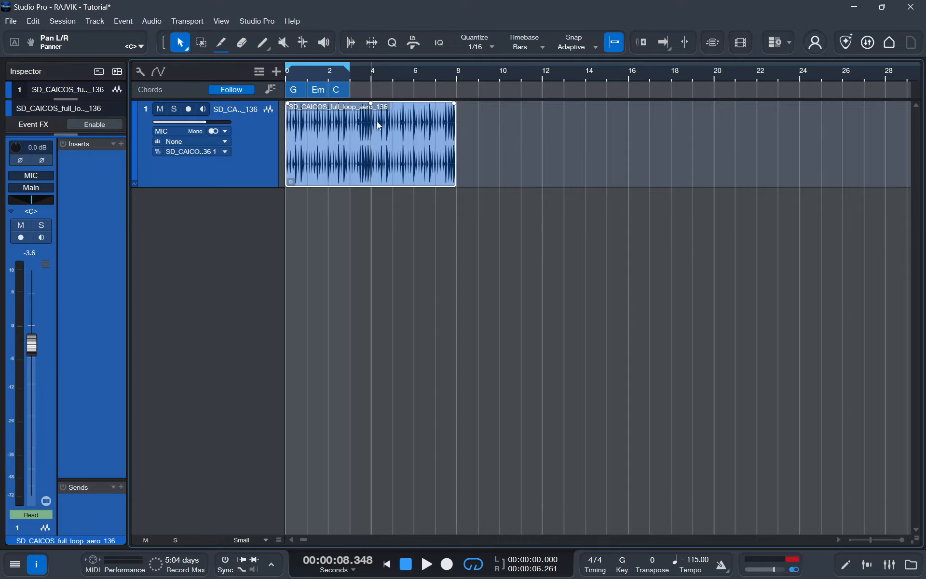
key(alt+x)
drag(390, 147, 482, 150)
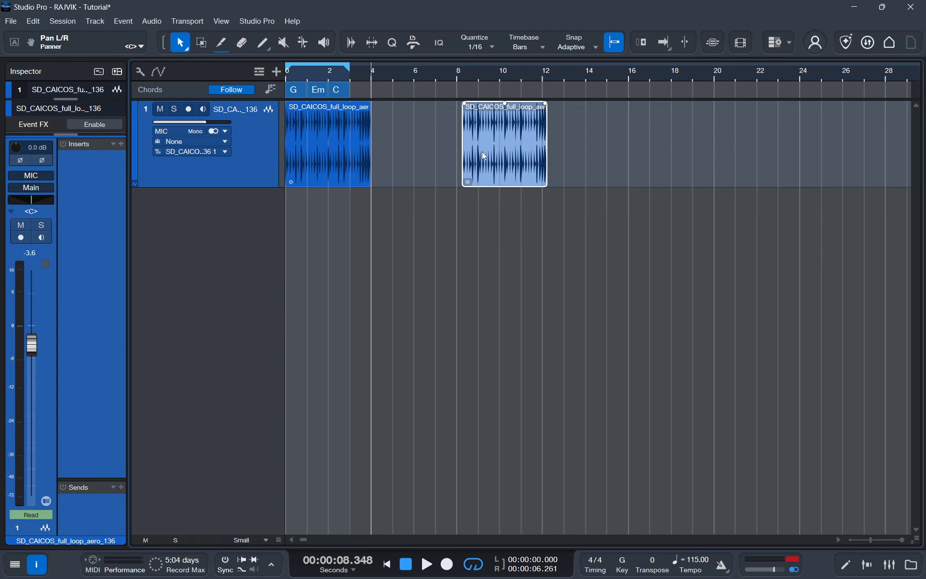
- Try erasing only the moved second half of the audio loop
click(241, 42)
click(492, 155)
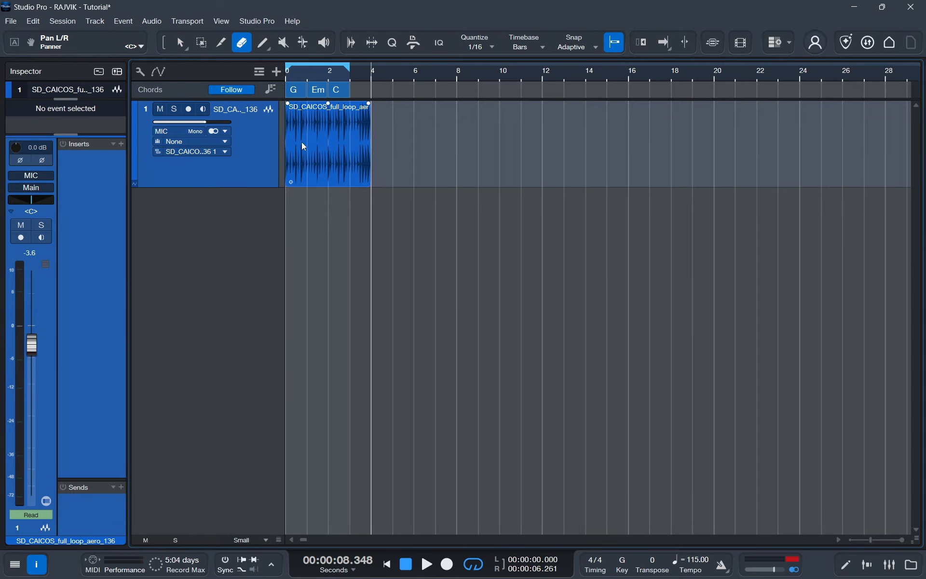
key(ctrl+z)
- Draw an empty event from bar 5 to about bar 10 with the Paint tool, overlapping the moved half
click(262, 42)
drag(395, 137, 504, 157)
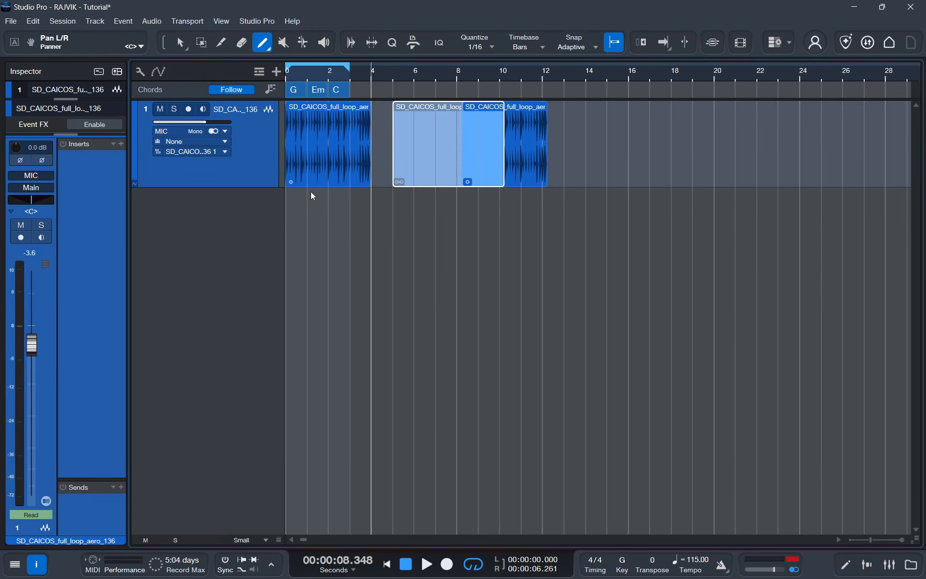
- Draw a wavy volume automation curve from about bar 1 to bar 11 and return to the event view
right_click(33, 346)
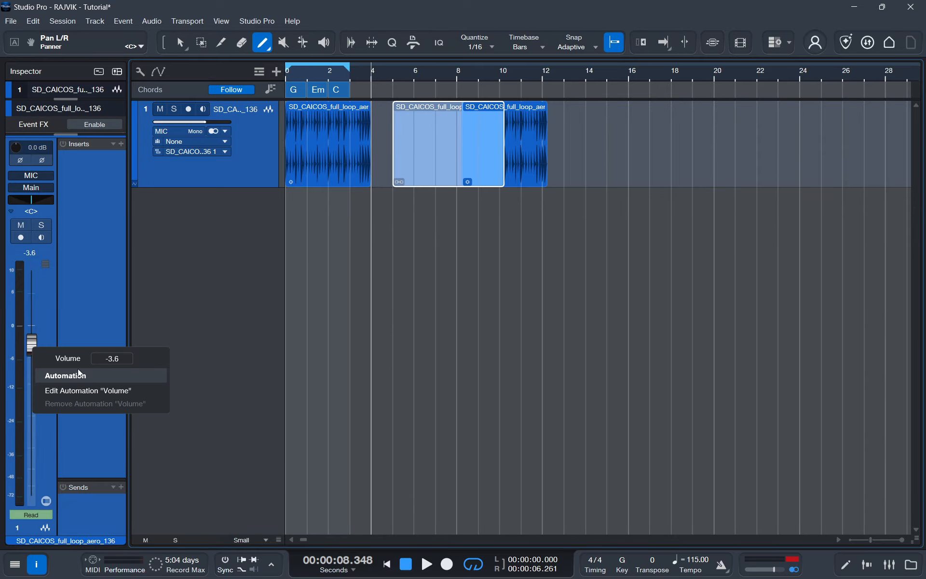
click(84, 392)
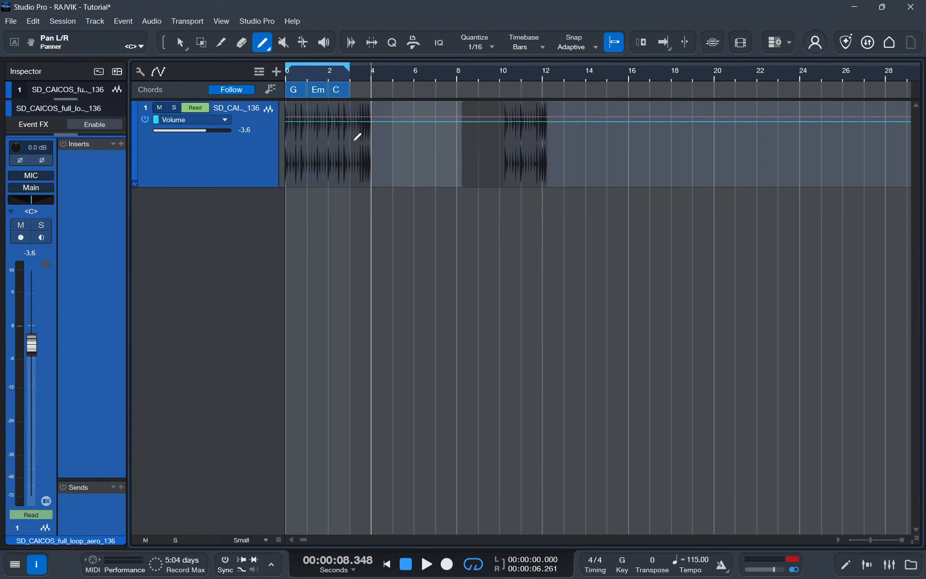
mouse_move(317, 154)
mouse_down()
mouse_move(391, 153)
mouse_move(527, 116)
mouse_up()
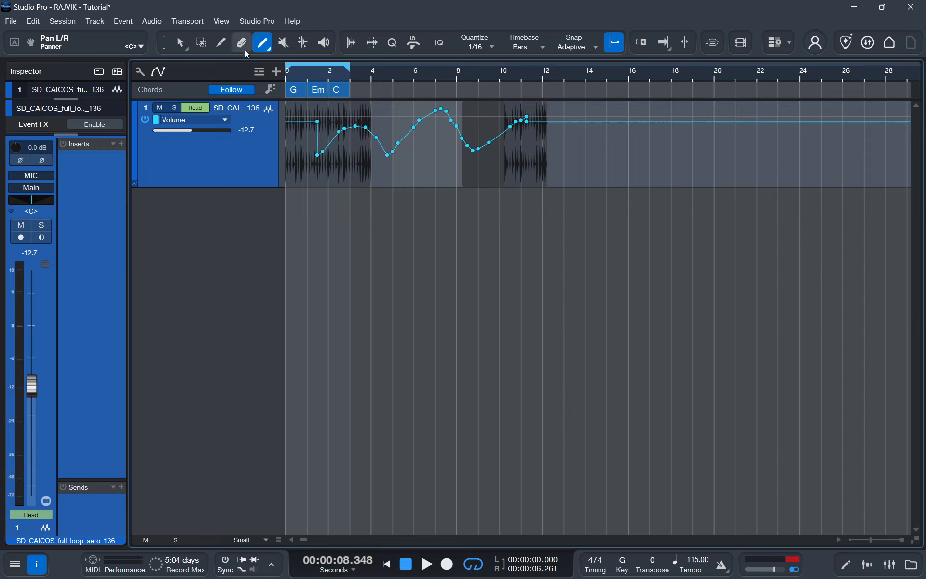
key(a)
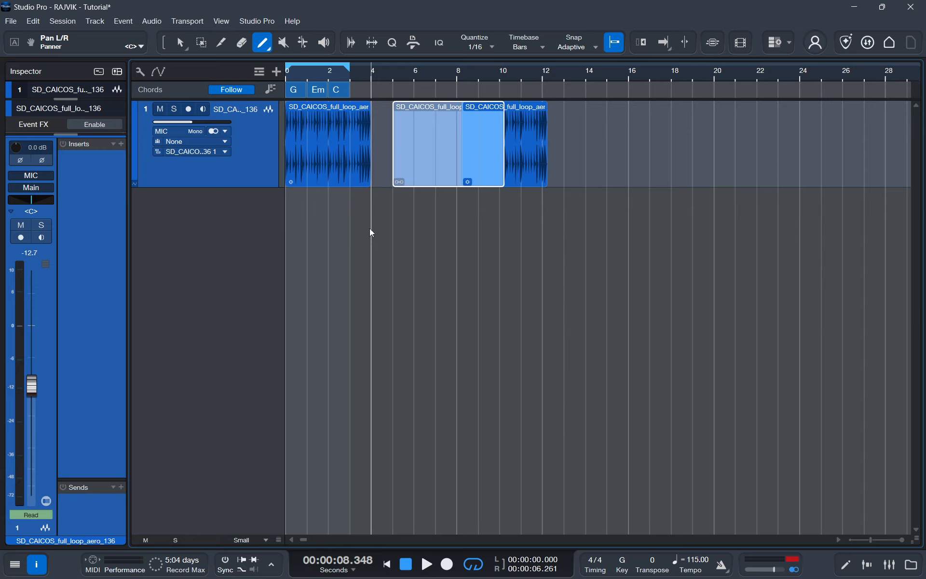
- Mute the audio event past bar 8 and audition the first event with the Listen tool
click(294, 75)
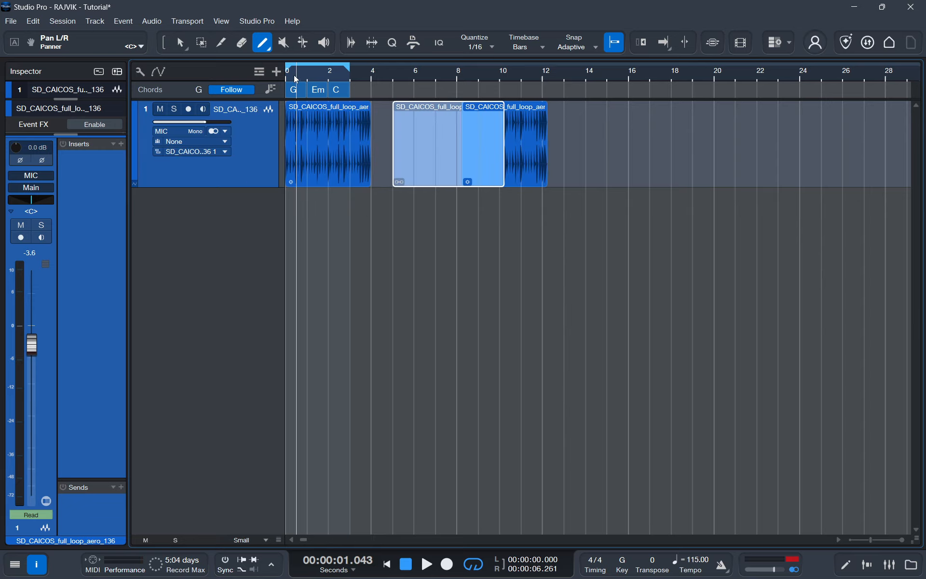
click(285, 45)
click(511, 150)
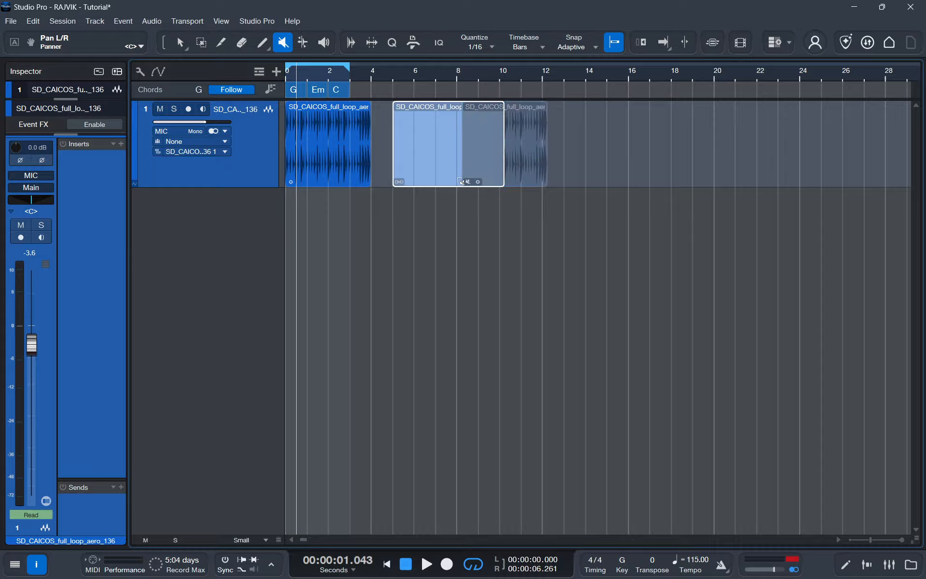
click(308, 149)
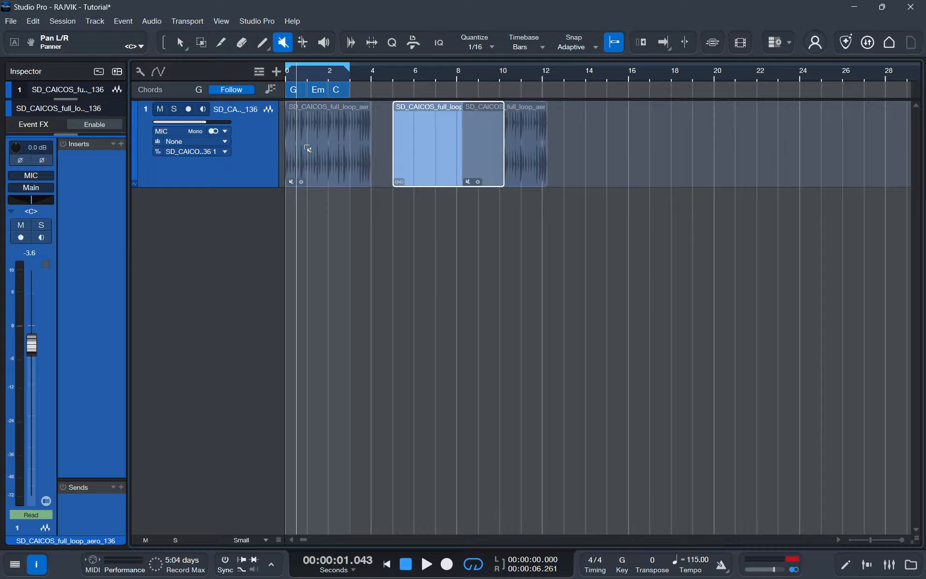
click(308, 149)
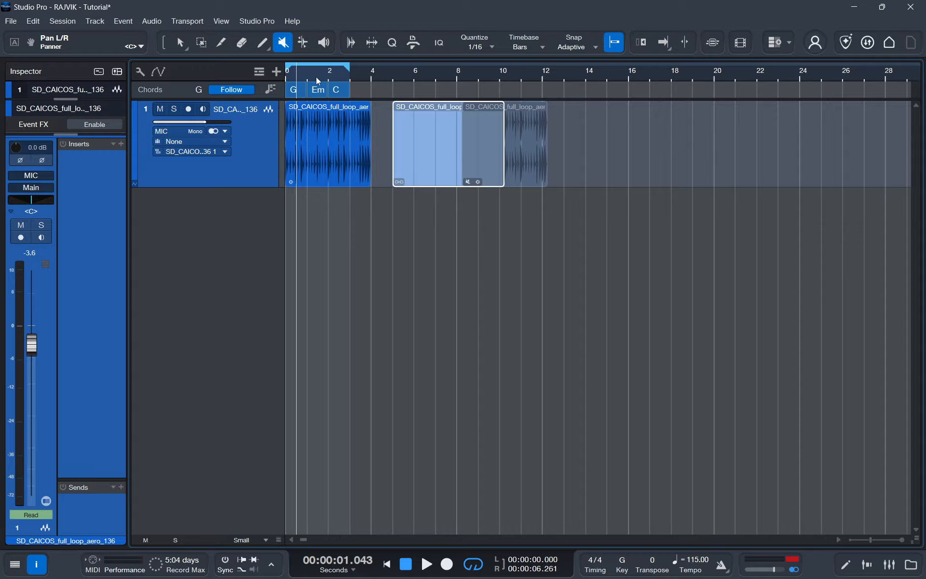
click(328, 44)
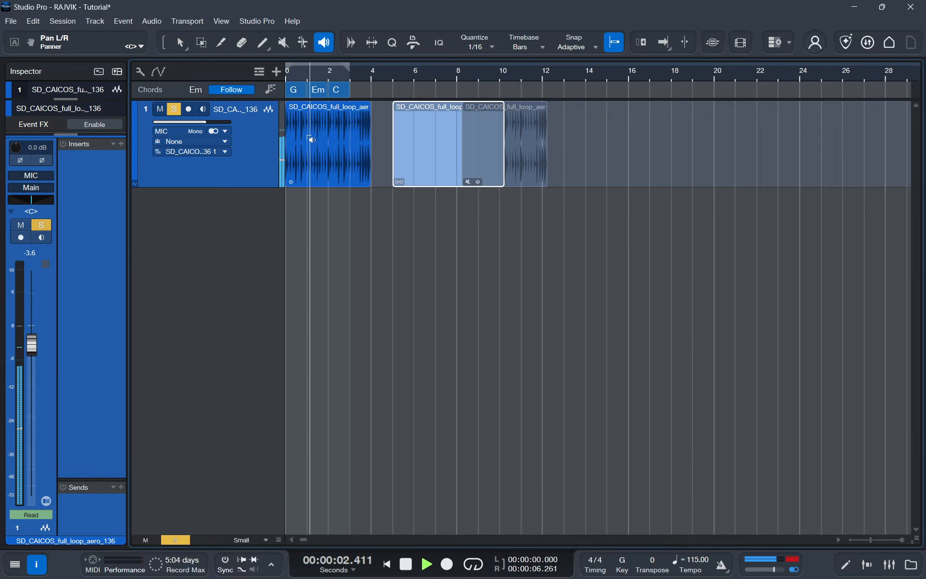
- Show the bend markers in the Audio Bend settings and set the detection mode to Sensitive
click(346, 45)
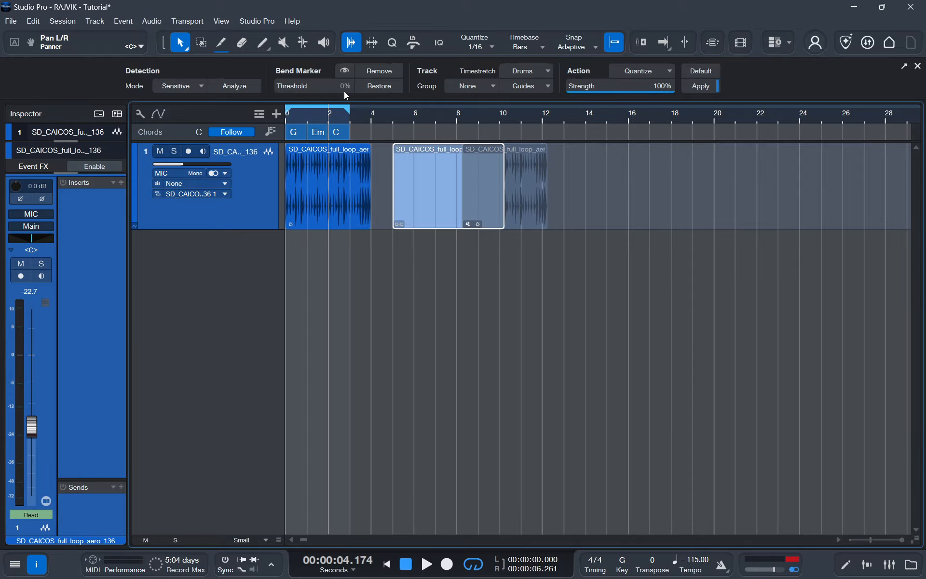
click(350, 72)
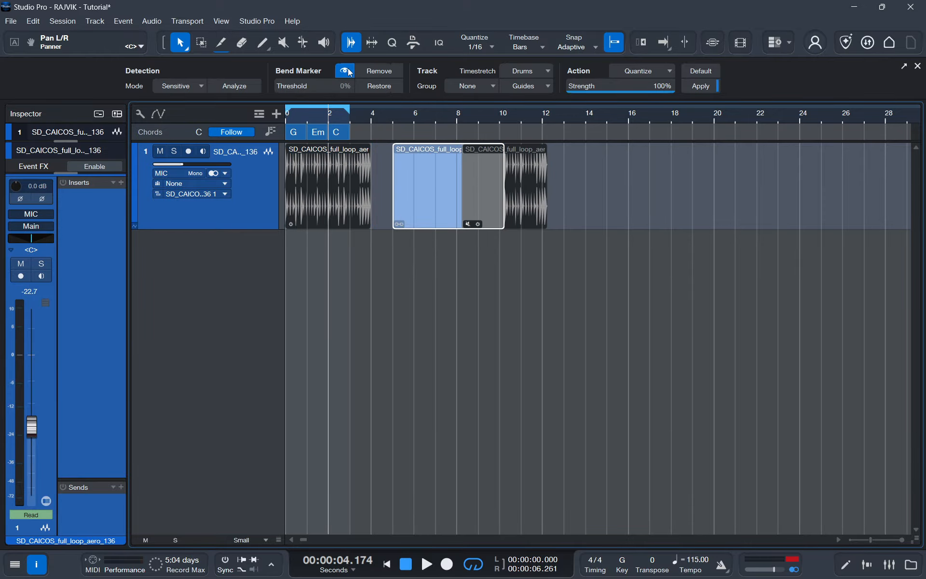
scroll(310, 117, up, 5)
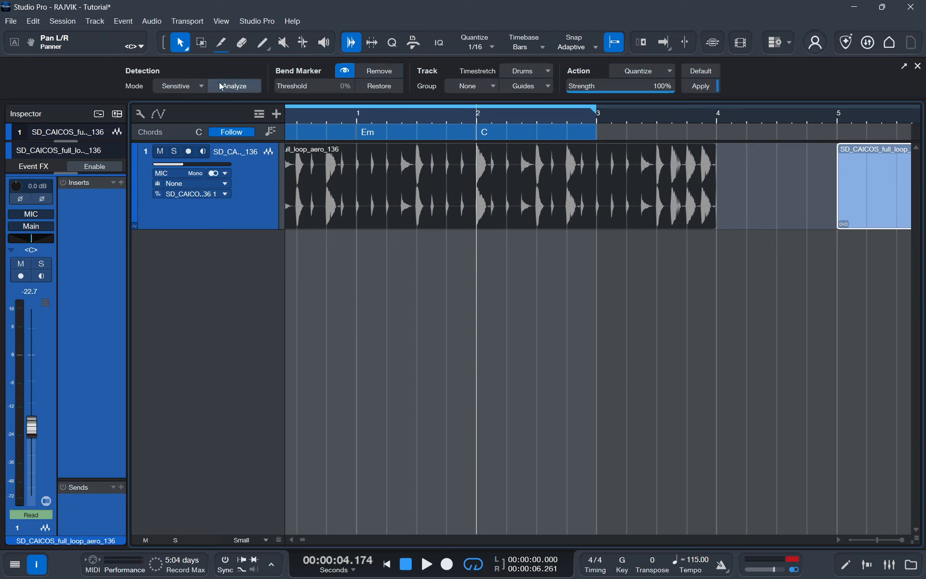
click(204, 83)
click(194, 99)
click(189, 87)
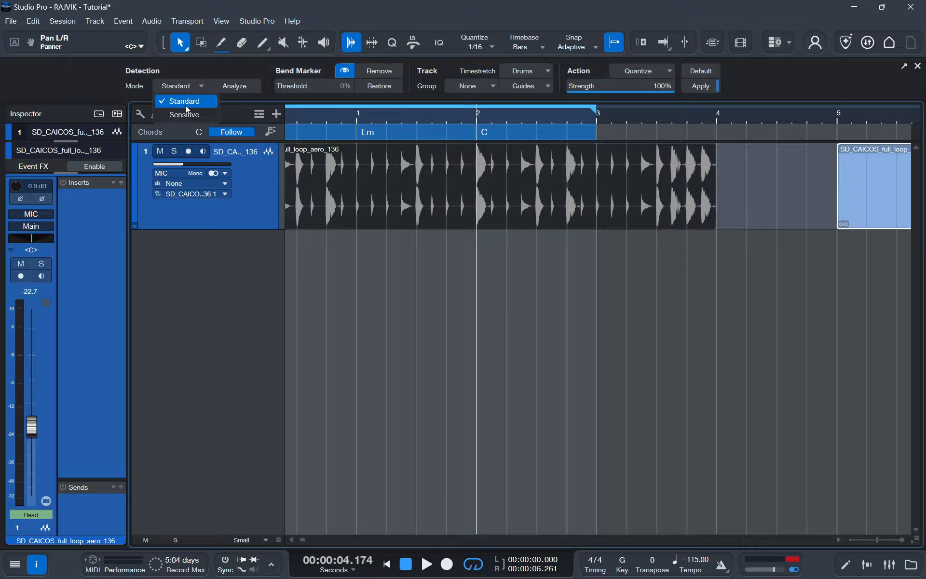
click(186, 114)
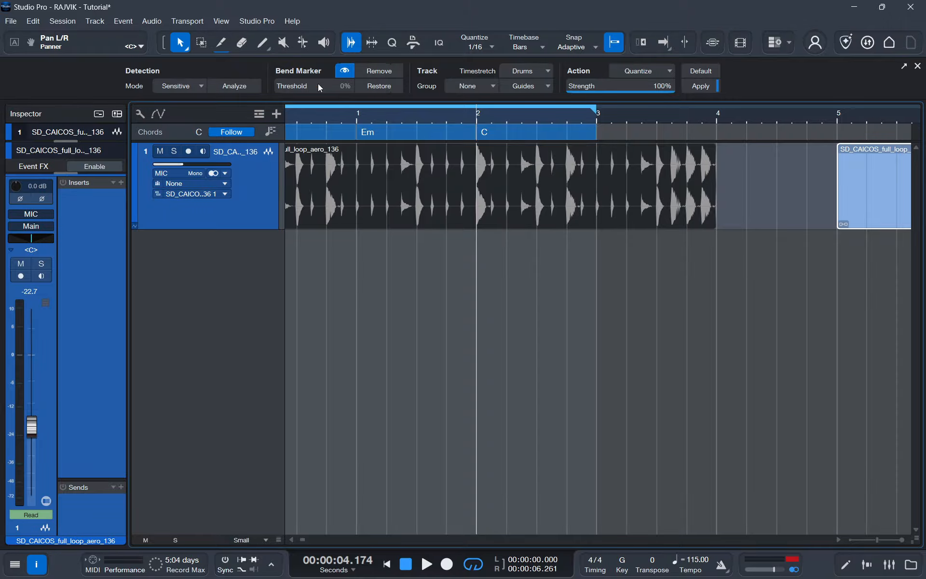
- Apply Audio Bend quantizing at 100% strength to the first audio event
click(419, 182)
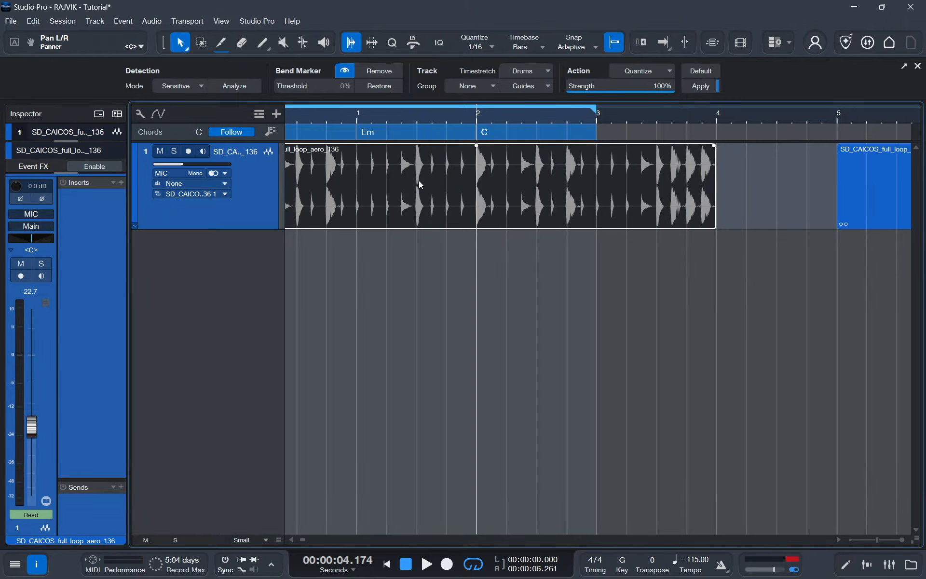
click(701, 87)
scroll(416, 115, up, 5)
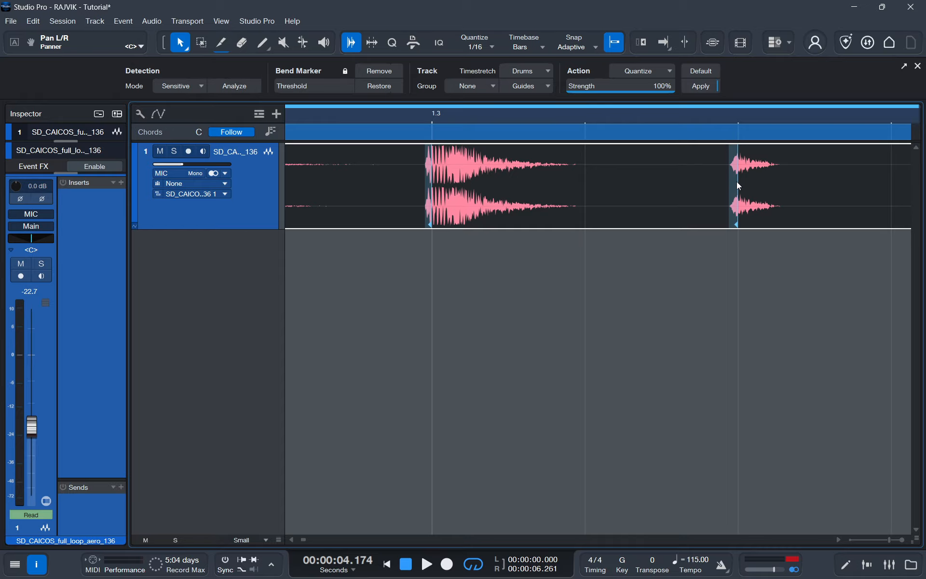
- Select the bend marker at 1.3 with the Bend tool and remove the bend markers from the first event
click(431, 173)
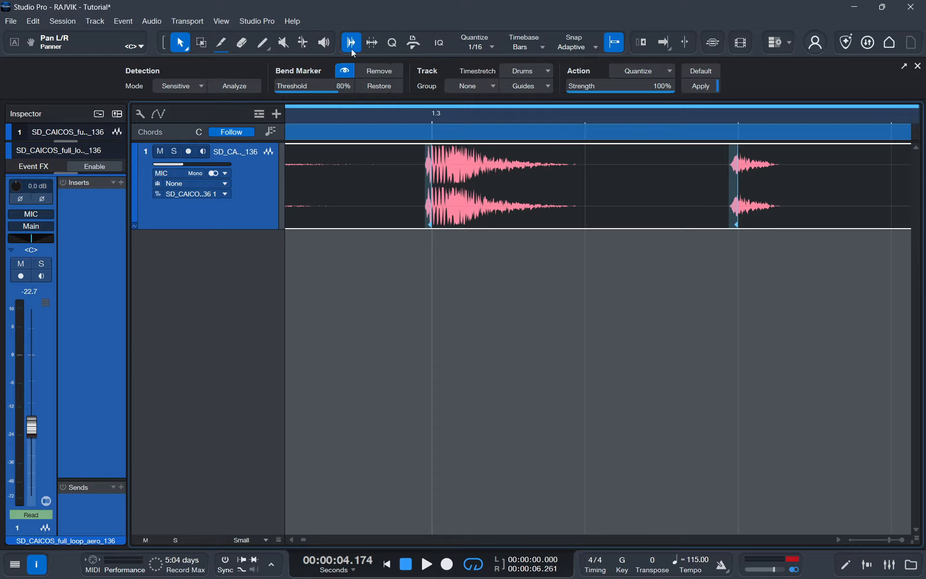
click(303, 42)
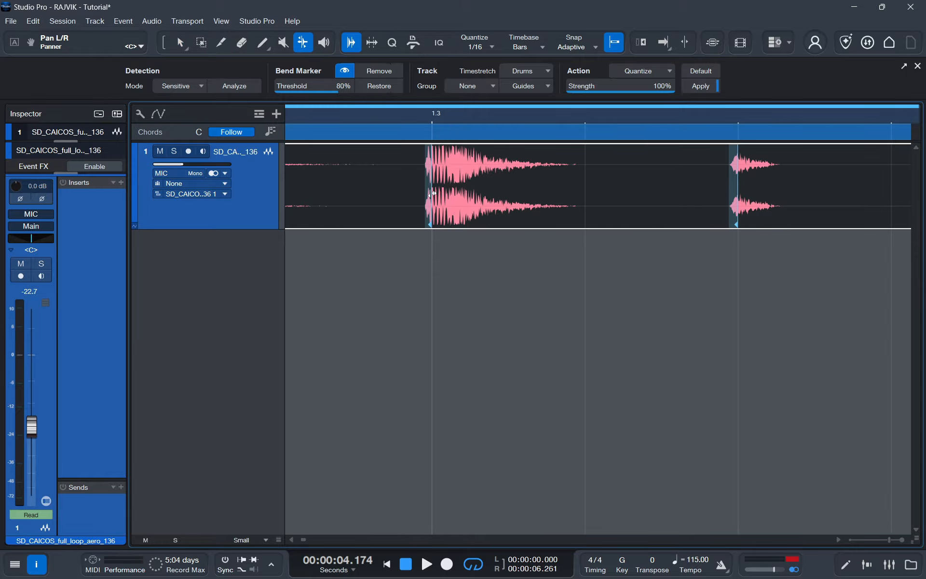
mouse_move(431, 194)
mouse_down()
mouse_move(585, 197)
mouse_move(430, 212)
mouse_up()
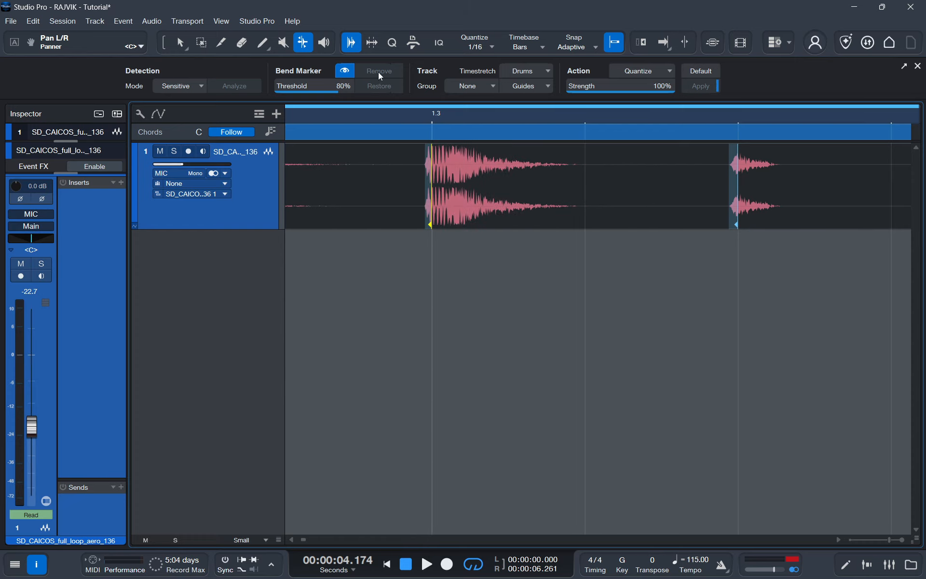
click(363, 185)
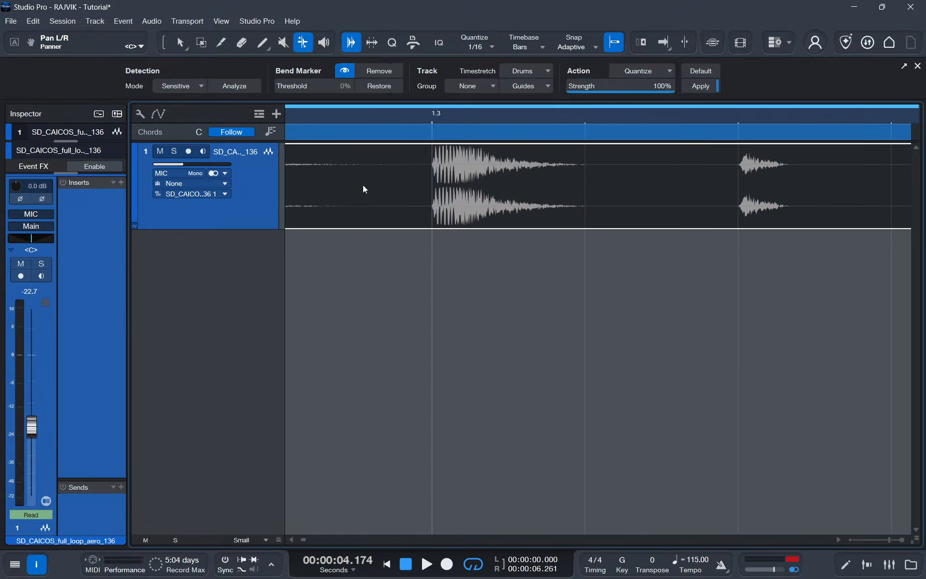
- Hide the bend markers and reset the Strip Silence settings to defaults, with Lots of Silence material and a 0.08 sec minimum length
click(344, 71)
click(374, 43)
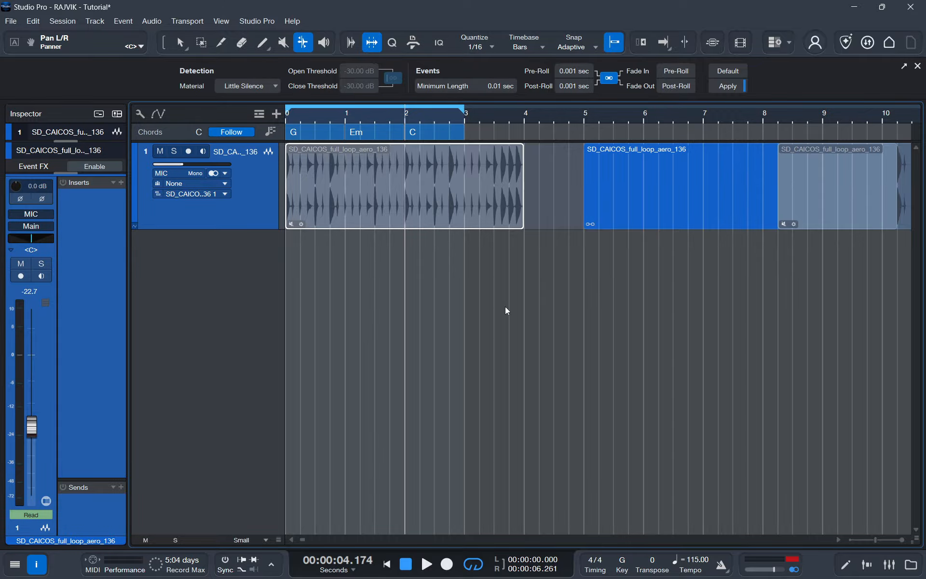
click(497, 115)
scroll(465, 116, up, 6)
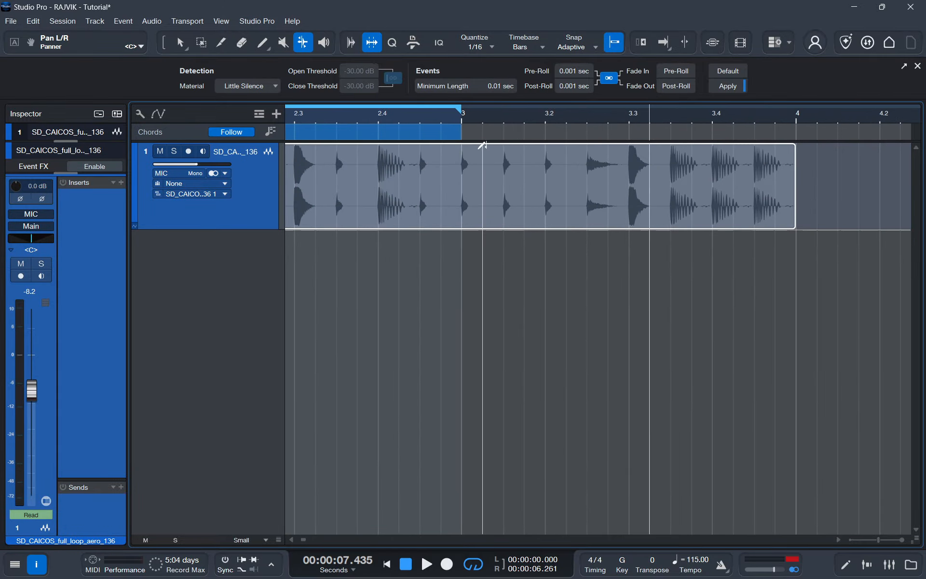
scroll(490, 118, up, 2)
mouse_move(414, 170)
mouse_down()
mouse_move(444, 173)
mouse_move(413, 175)
mouse_move(429, 174)
mouse_up()
click(730, 71)
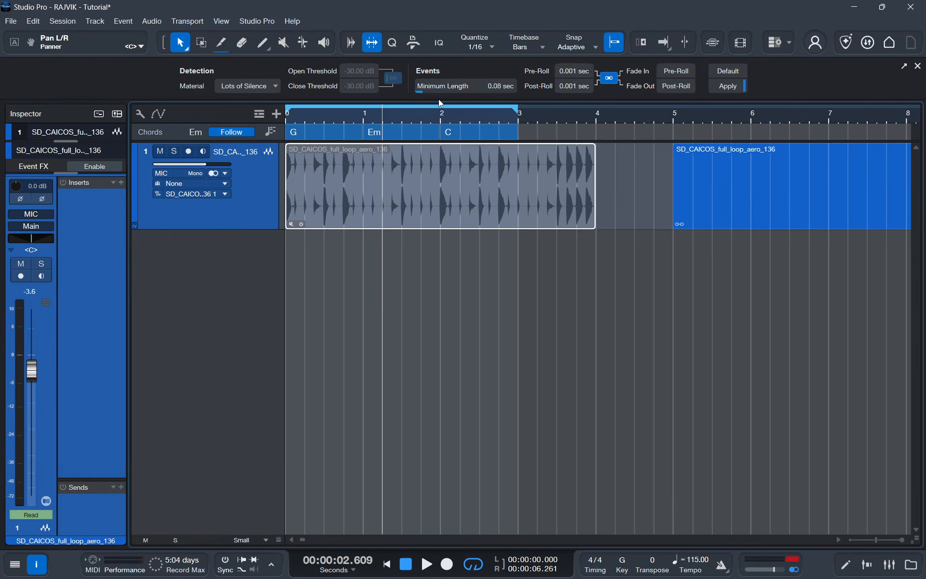
- Apply Strip Silence to the first audio event, close the settings and undo the stripping
click(728, 85)
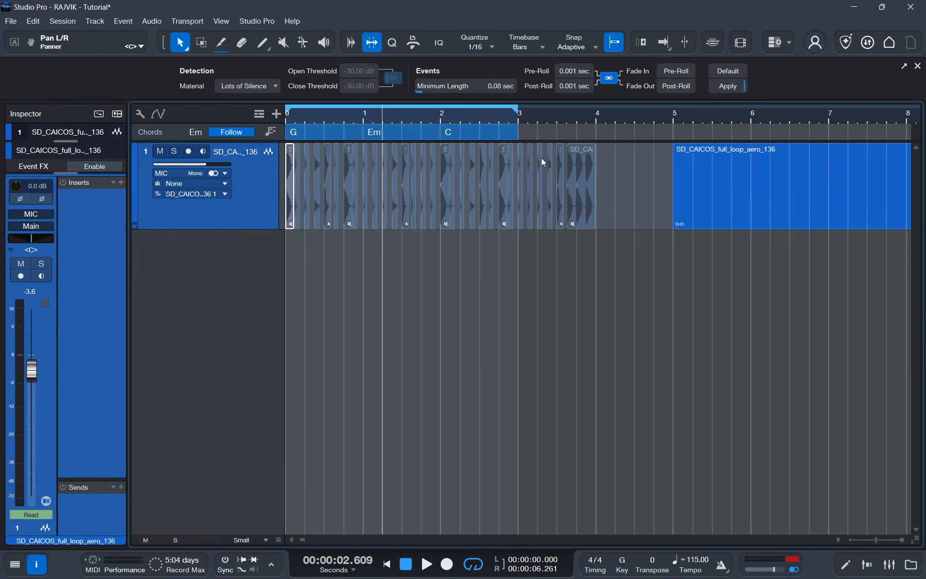
scroll(374, 113, up, 10)
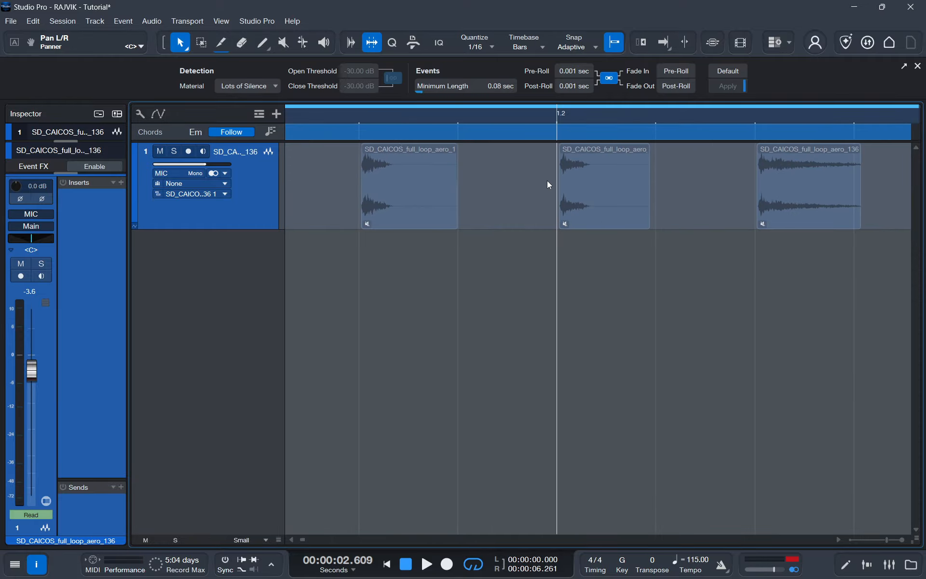
click(379, 45)
click(378, 45)
click(371, 45)
key(ctrl+z)
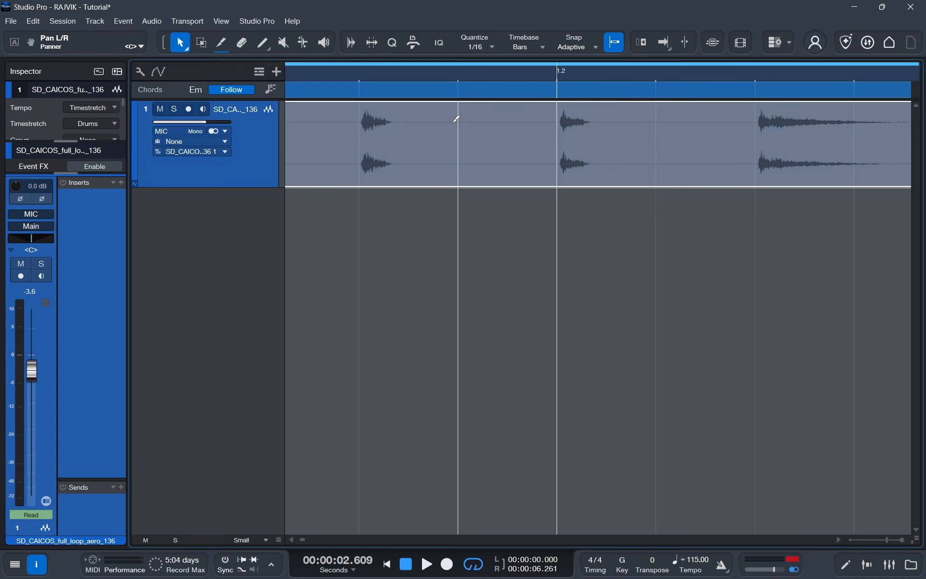
- Unmute the first audio event with the Mute tool and return to the Arrow tool
scroll(474, 74, down, 6)
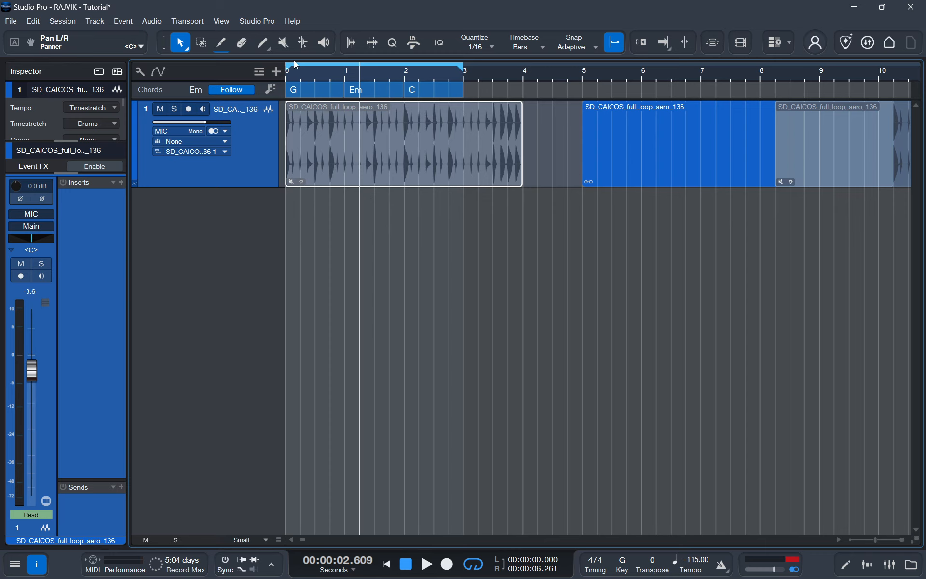
click(284, 42)
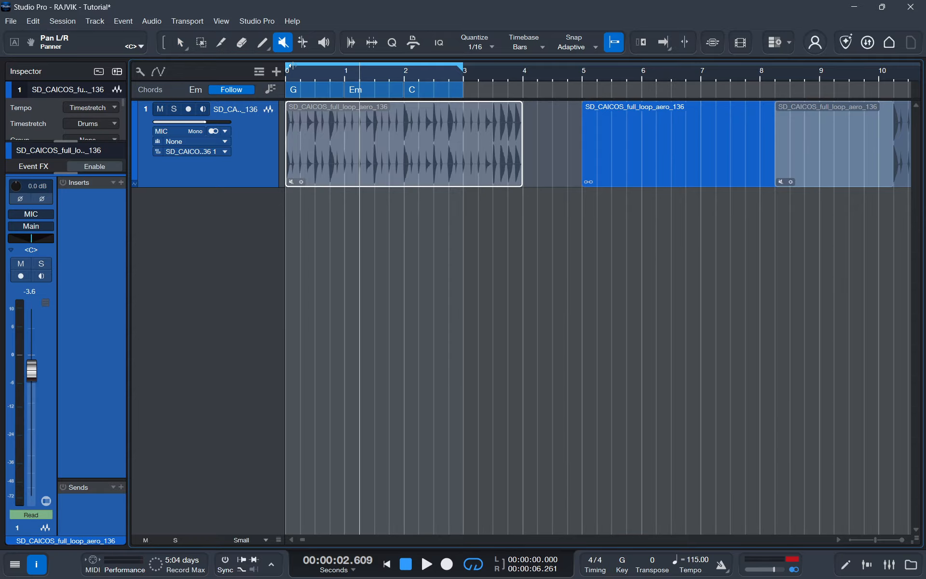
click(365, 171)
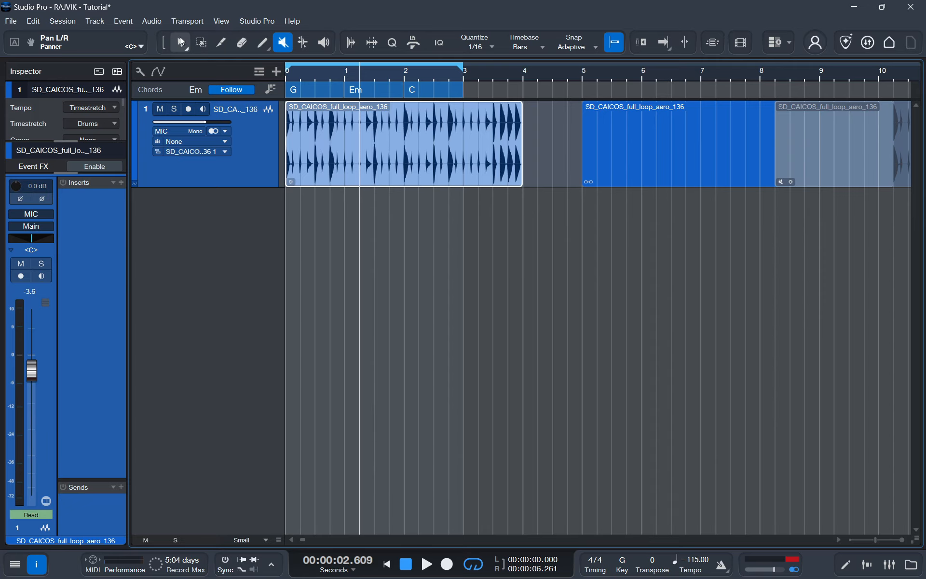
click(180, 43)
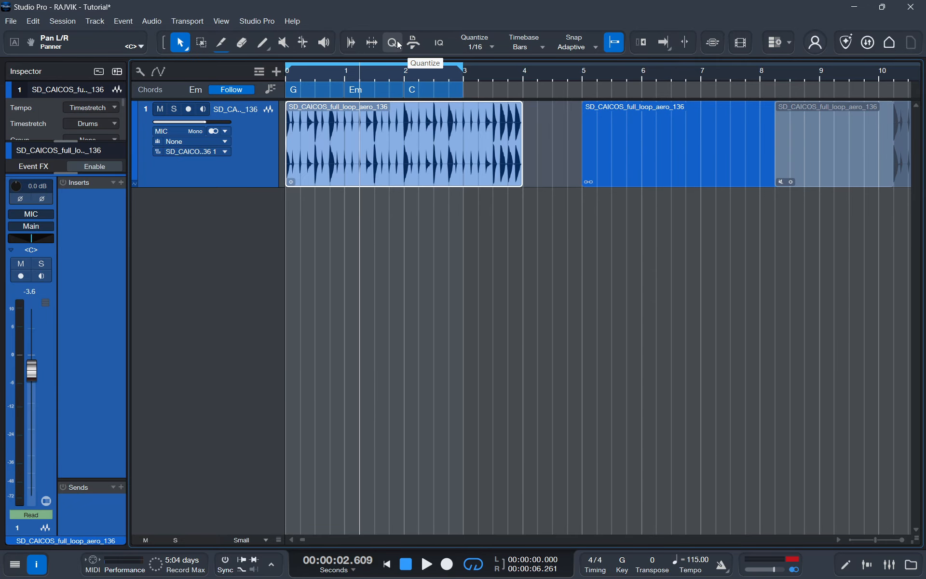
- Try quantizing the first audio event to the straight 1/16 grid with Start at 100%, and undo it
scroll(402, 77, up, 5)
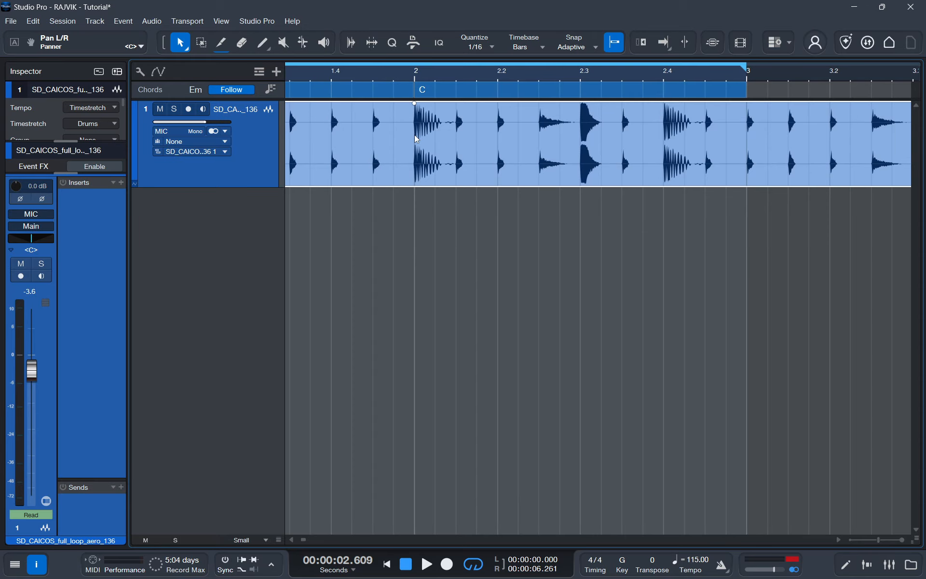
scroll(429, 72, up, 8)
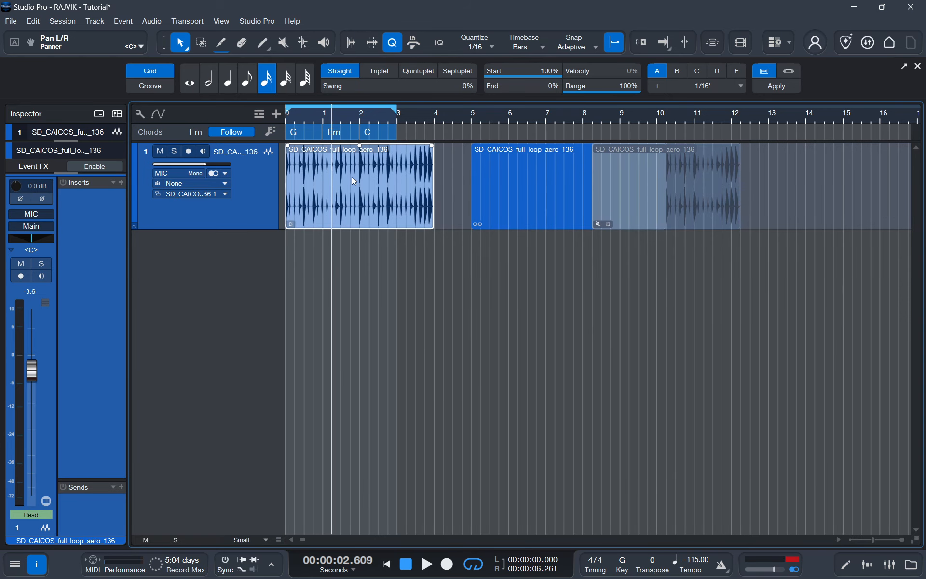
click(777, 86)
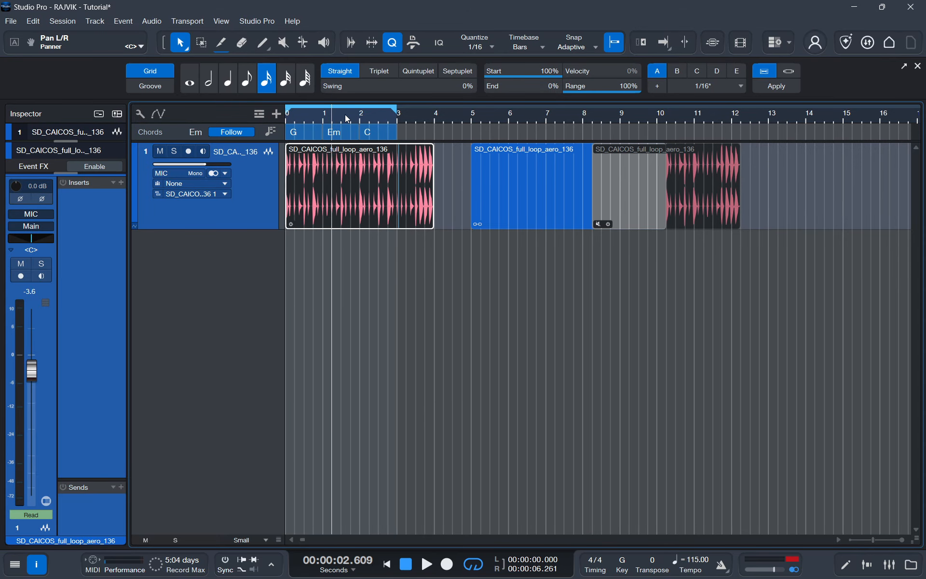
scroll(345, 115, up, 4)
scroll(345, 115, down, 5)
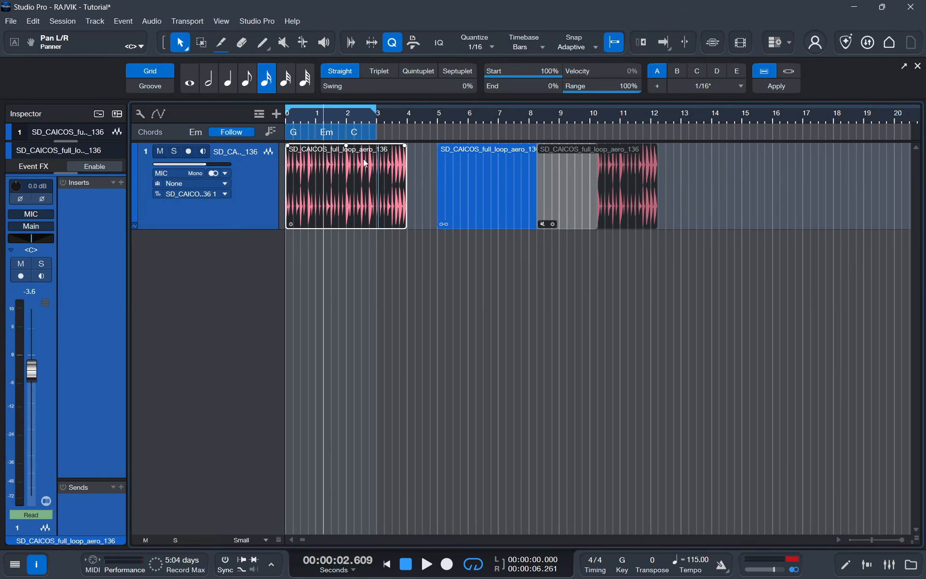
key(ctrl+z)
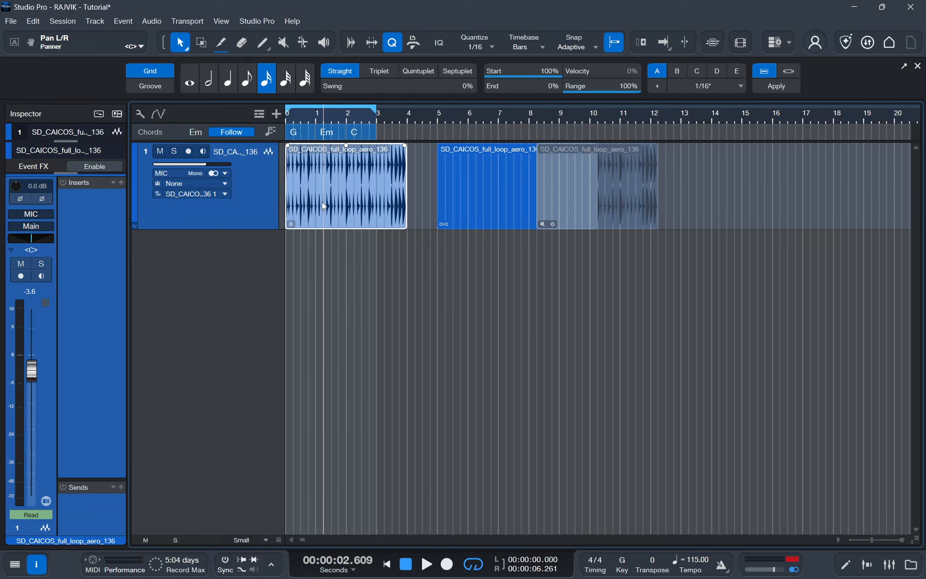
key(q)
key(ctrl+z)
- Split the first audio event at the grid and merge the slices back into one event
right_click(336, 207)
mouse_move(378, 458)
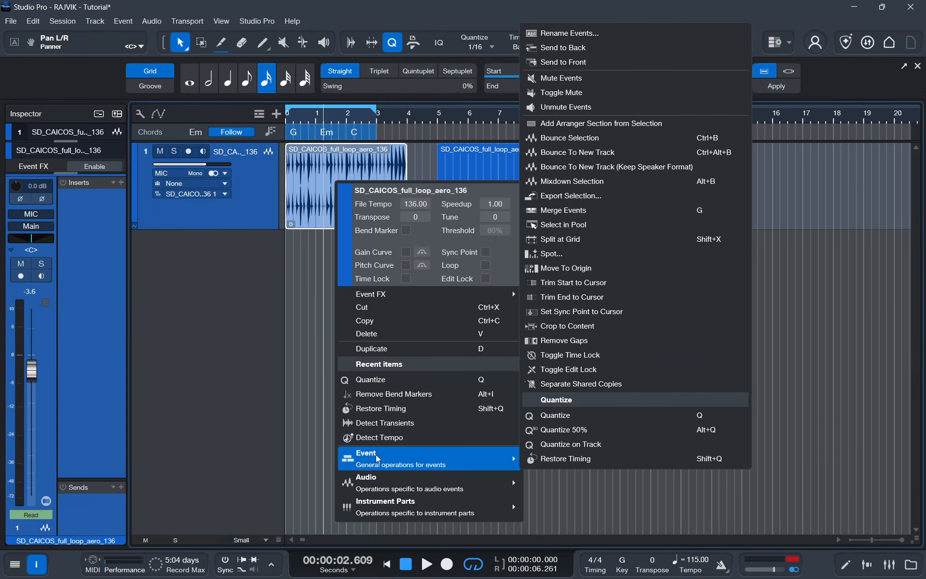
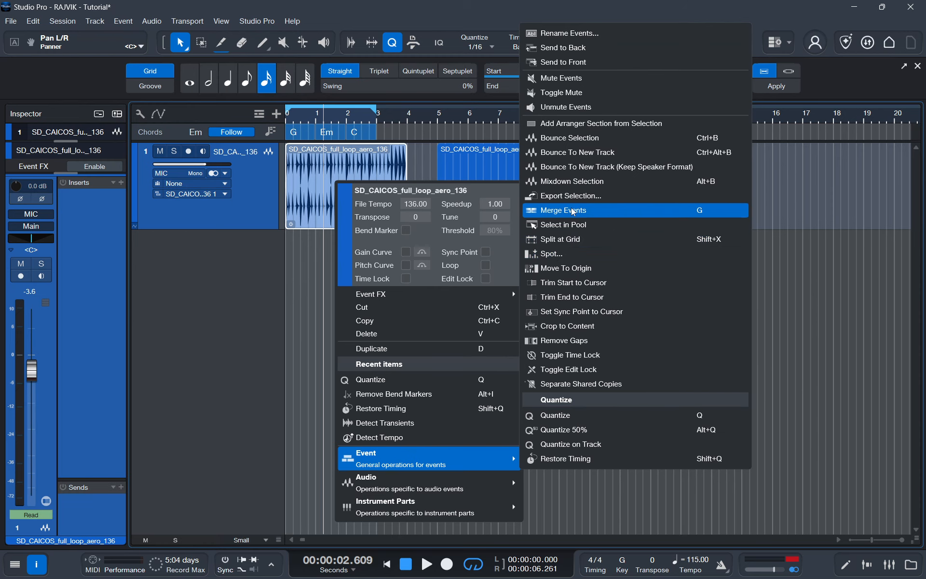
click(563, 239)
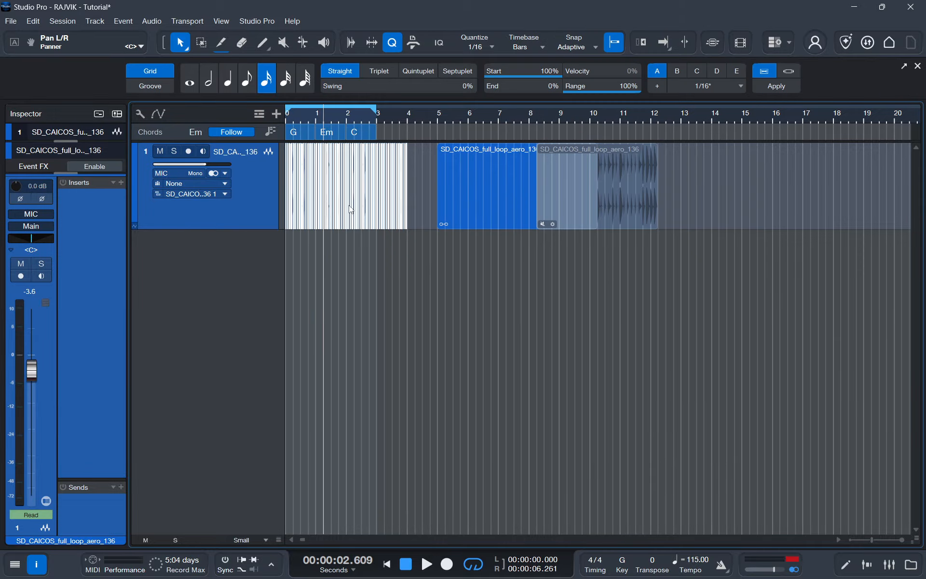
scroll(315, 111, up, 5)
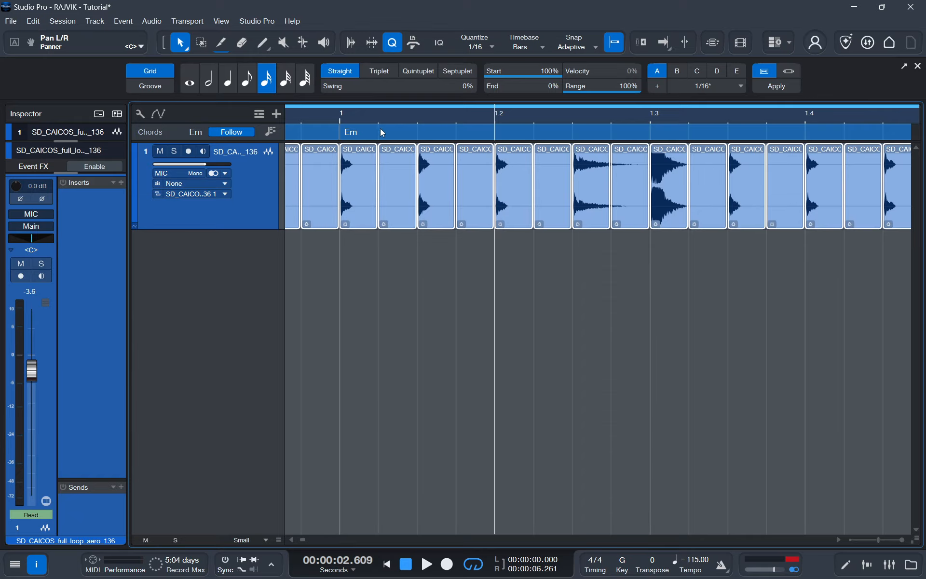
key(g)
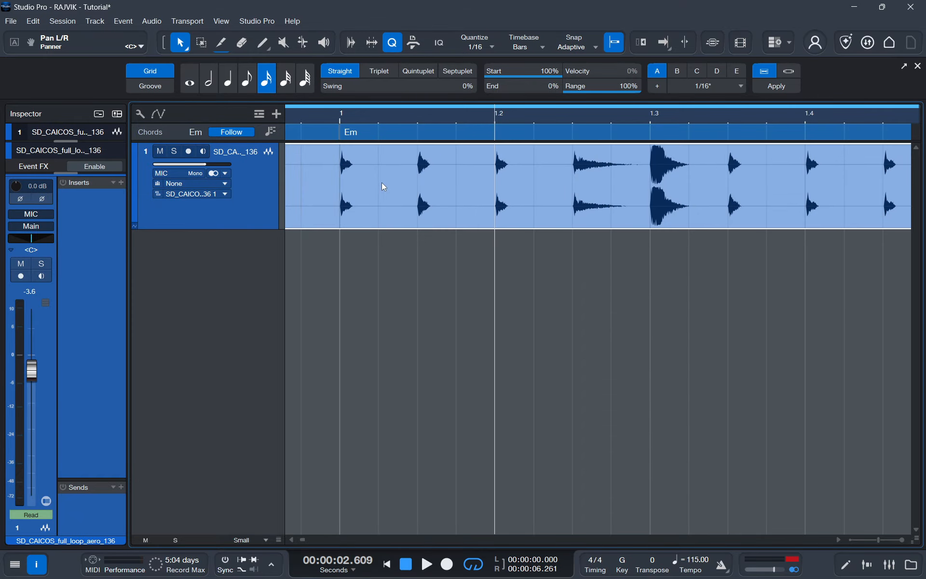
- Examine the audio and instrument part operations offered for the first event
right_click(381, 182)
mouse_move(415, 482)
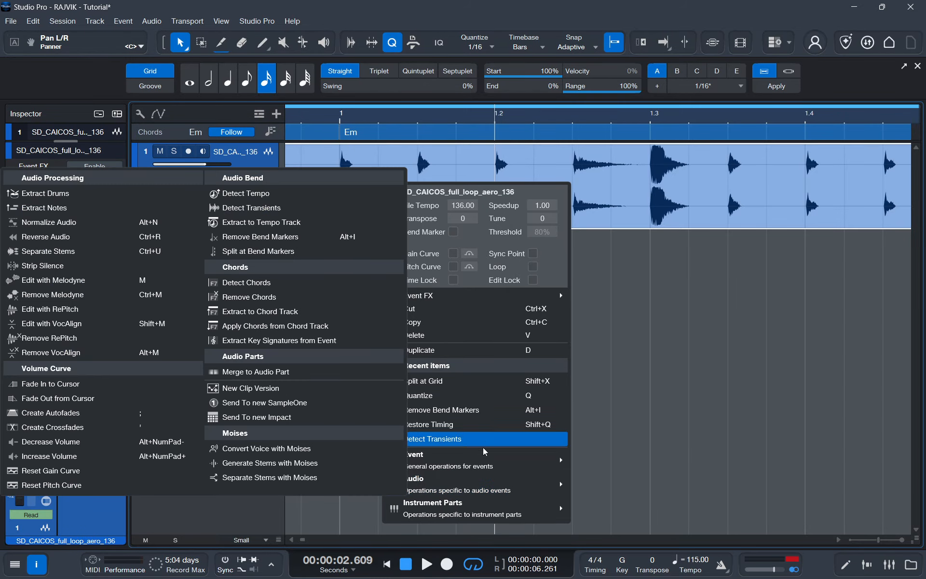
mouse_move(466, 518)
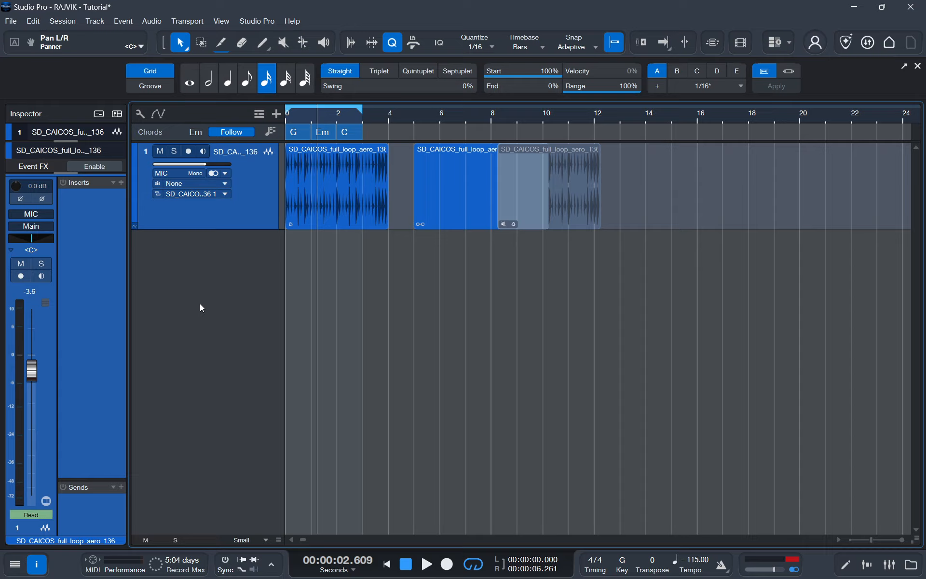
- Examine the track types and settings in the Add Tracks dialog without adding a track
right_click(201, 308)
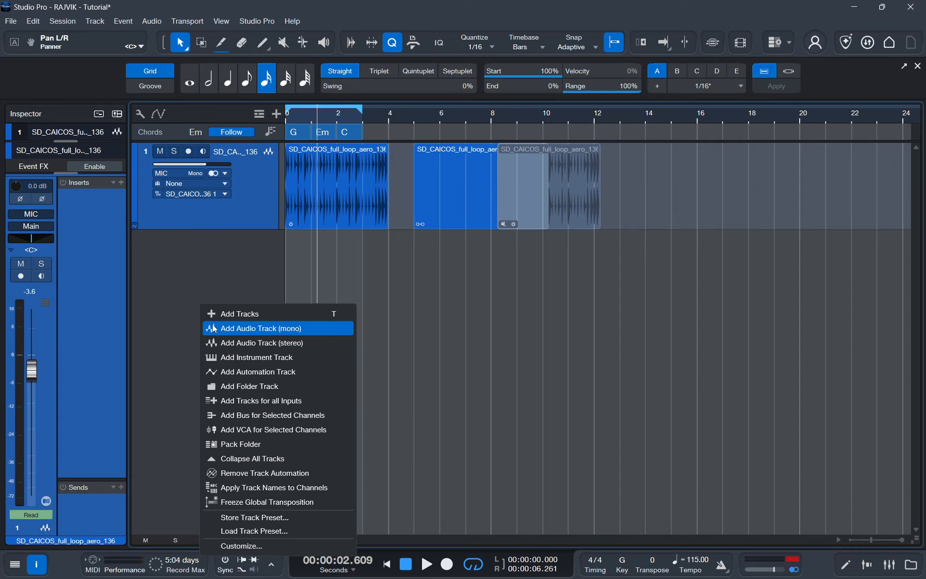
click(231, 313)
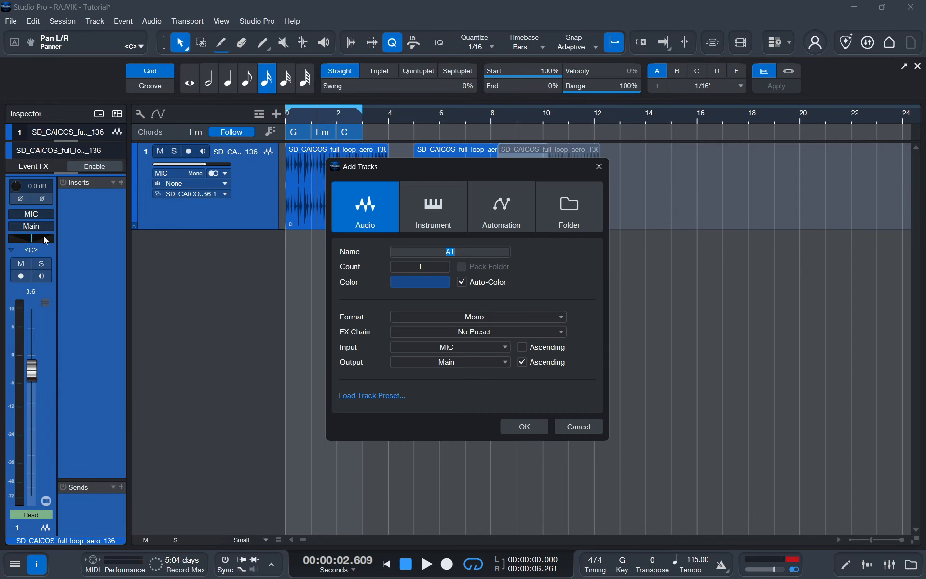
click(604, 169)
click(276, 114)
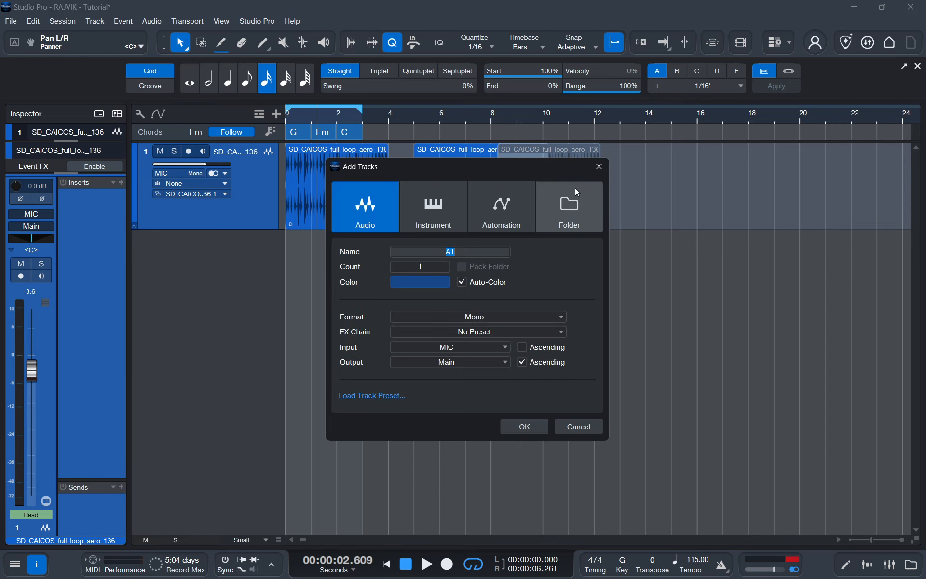
click(599, 166)
- Add an instrument track below the drum loop and increase its height to show all its routing fields
right_click(208, 314)
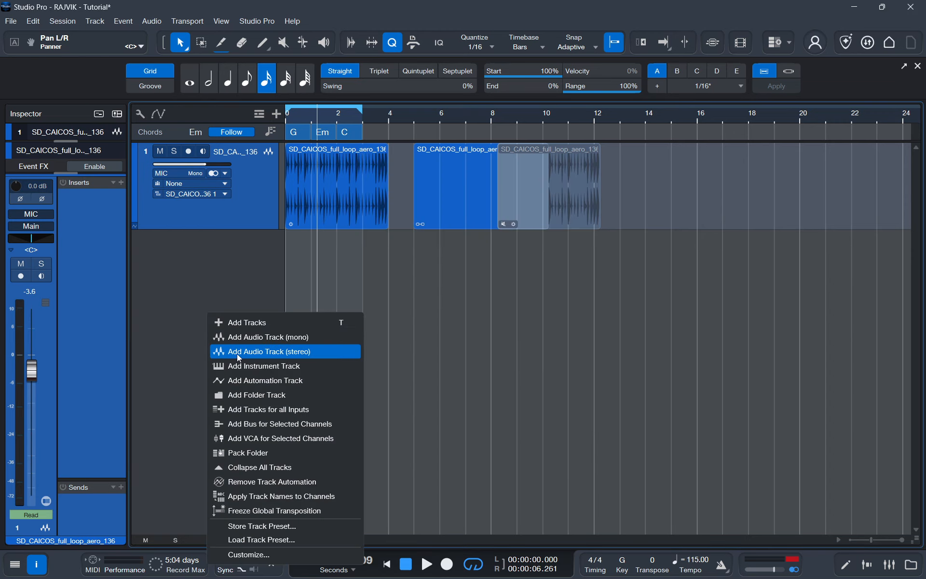
click(245, 367)
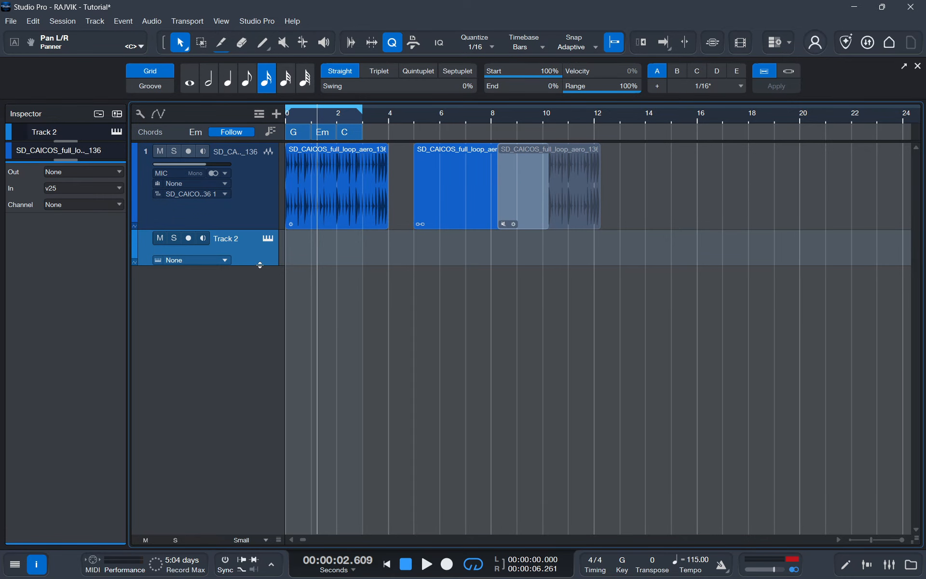
drag(257, 265, 255, 302)
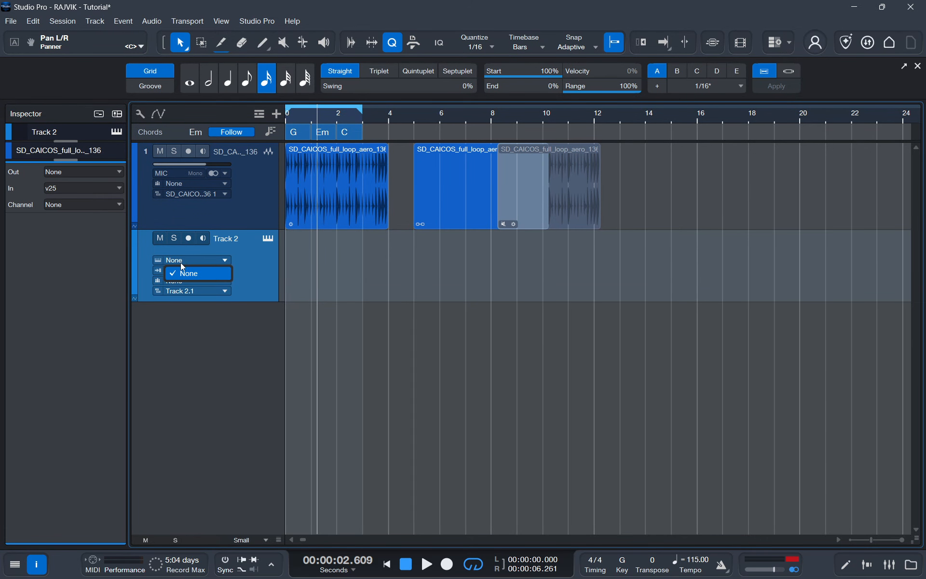
- Load Deep Flight One from the instrument browser onto a new track below Track 2 and audition a note on its keyboard
click(911, 565)
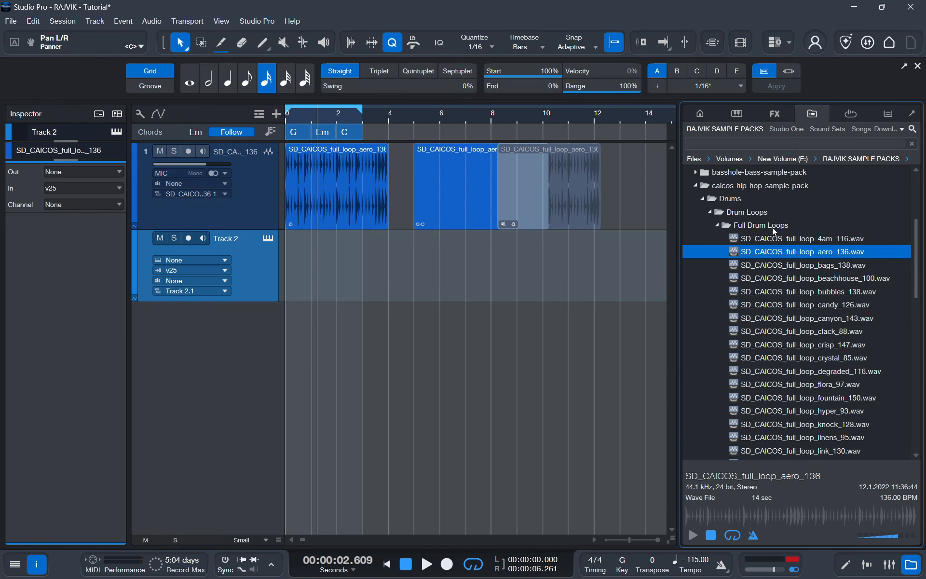
click(738, 114)
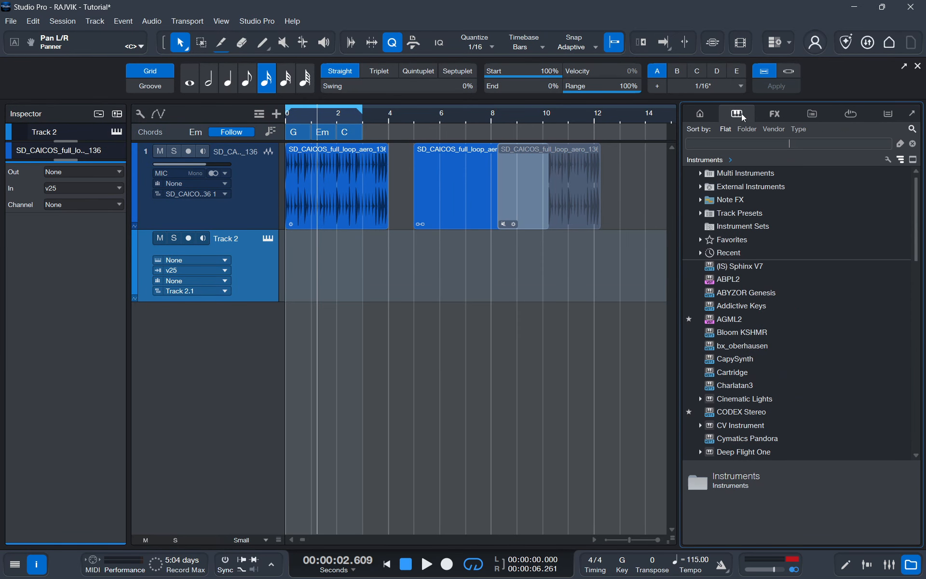
scroll(743, 357, down, 6)
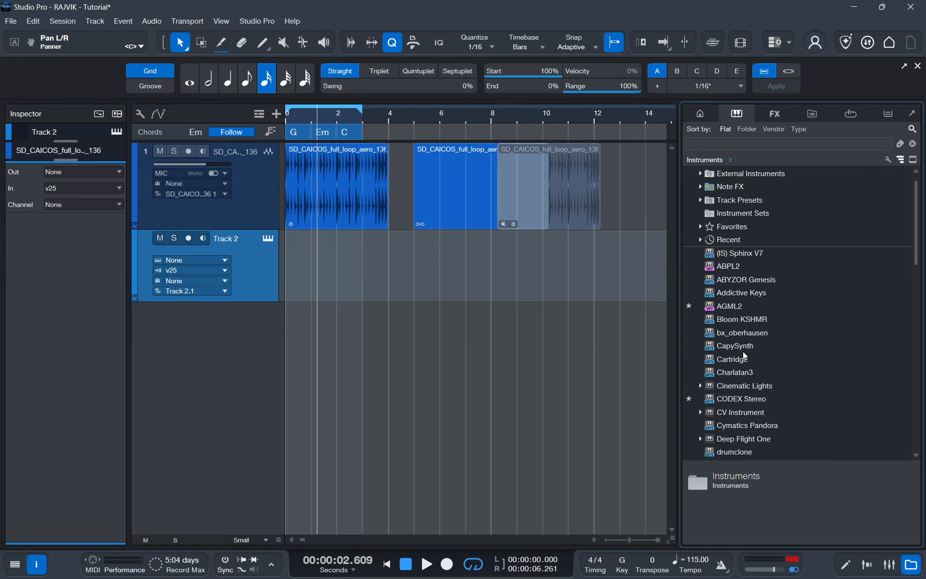
double_click(740, 309)
double_click(741, 309)
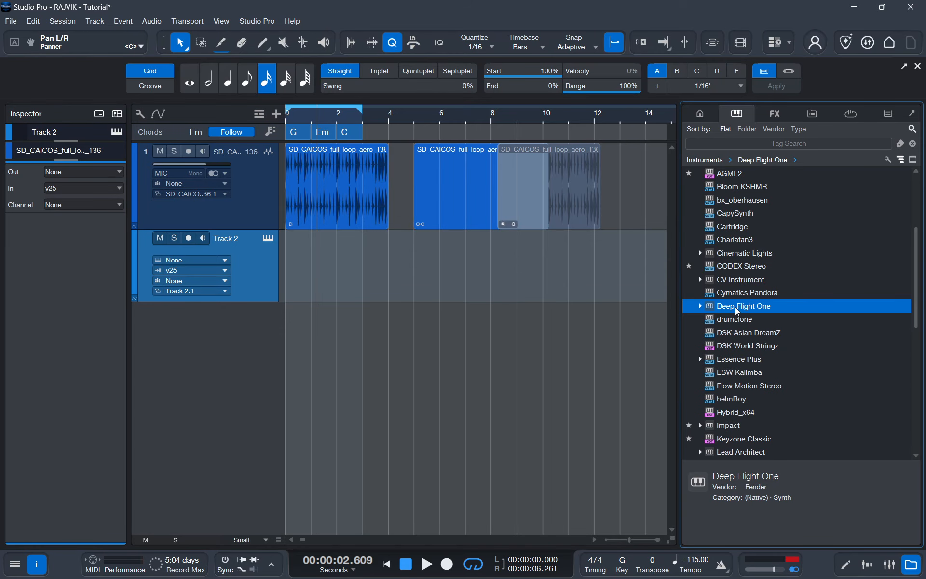
drag(741, 309, 190, 327)
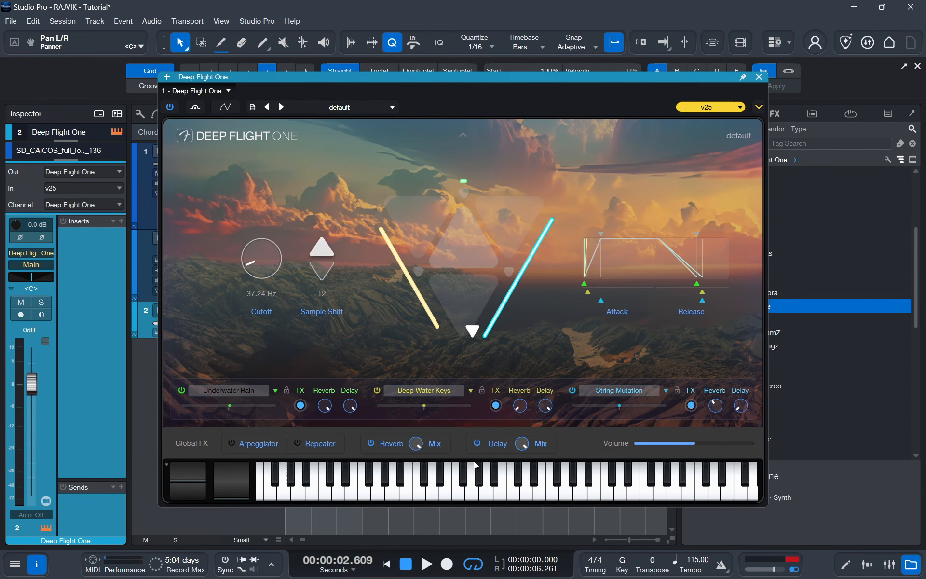
click(432, 489)
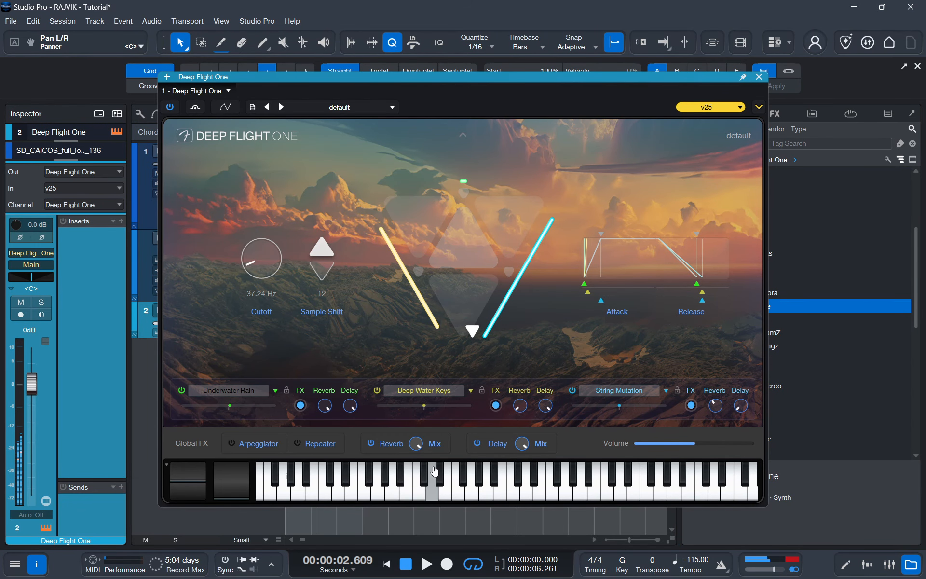
click(759, 77)
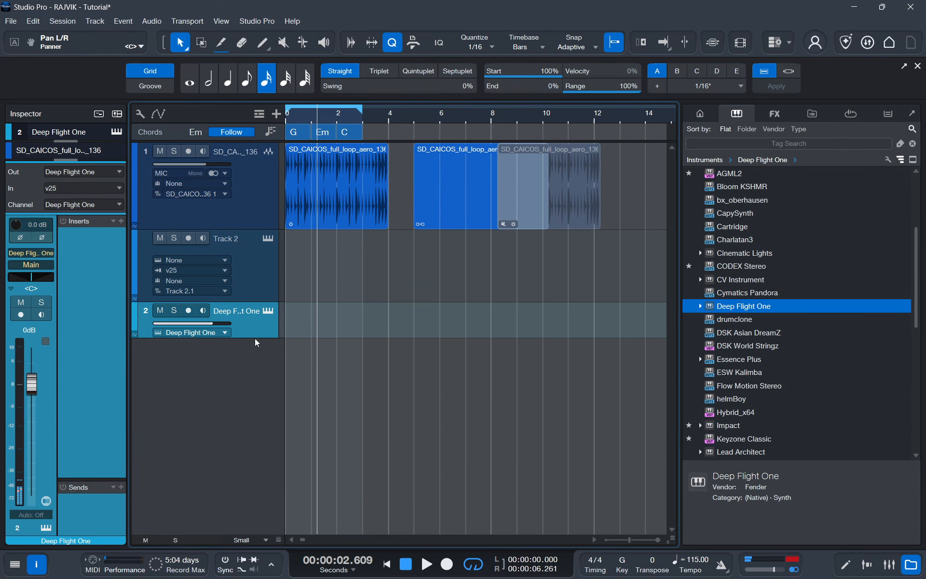
- Assign Deep Flight One as the instrument of Track 2 and remove the separate Deep Flight One track
drag(257, 339, 257, 380)
click(188, 263)
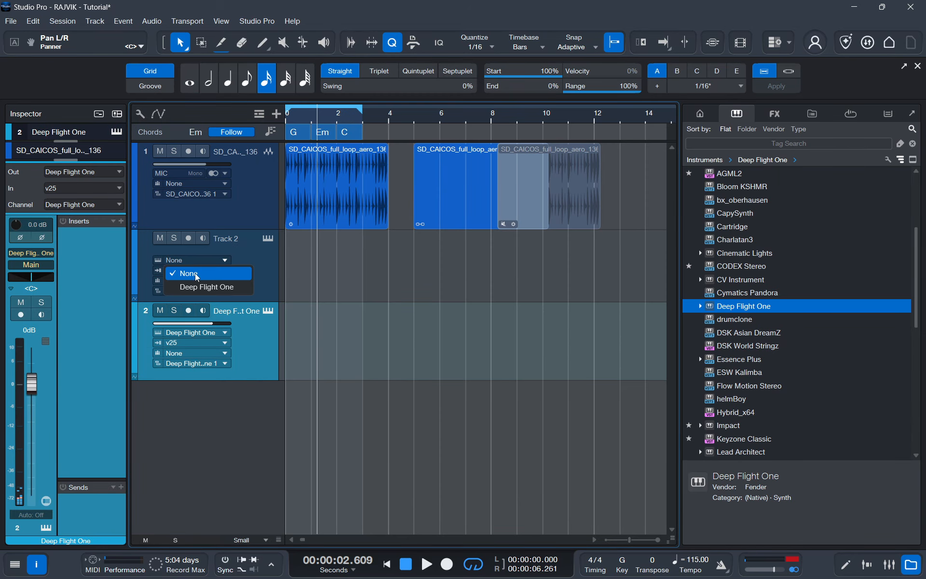
click(195, 276)
right_click(264, 335)
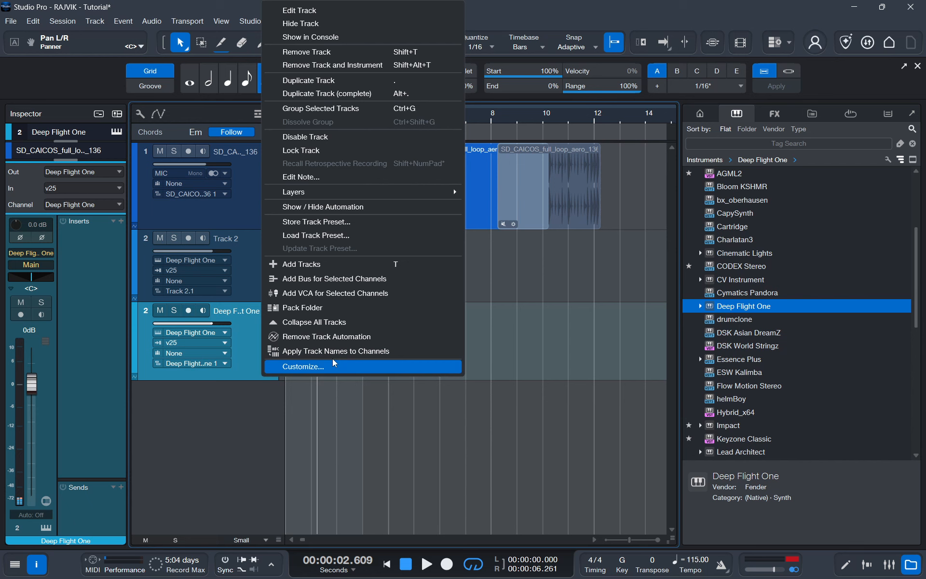
click(337, 65)
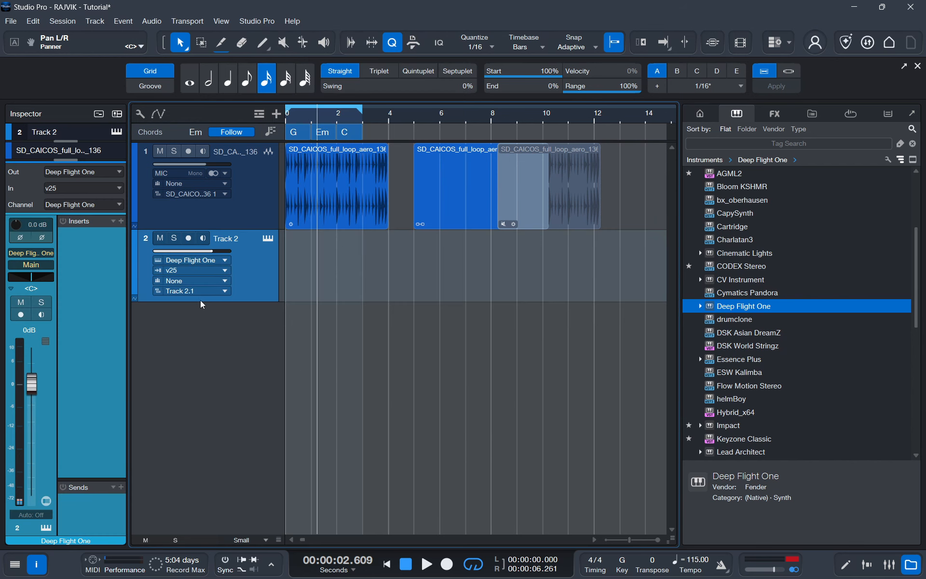
- View the drum loop and Deep Flight One channels in the mixer console, and hide the console again
click(889, 565)
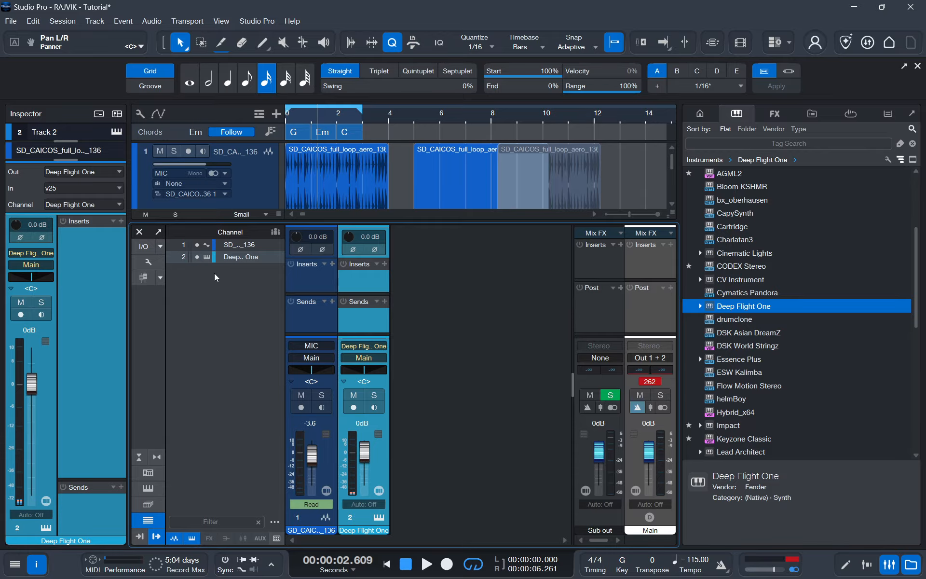
click(236, 247)
click(230, 258)
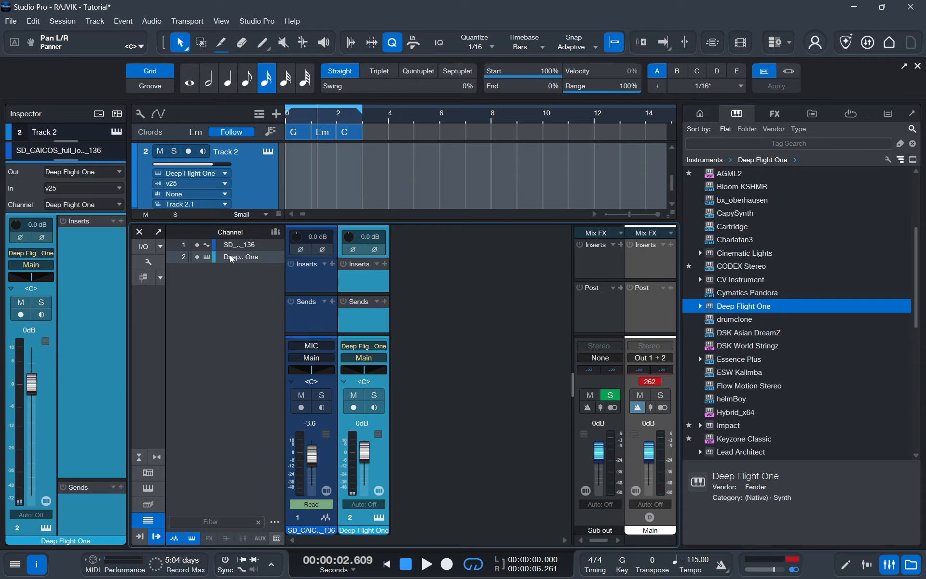
click(889, 564)
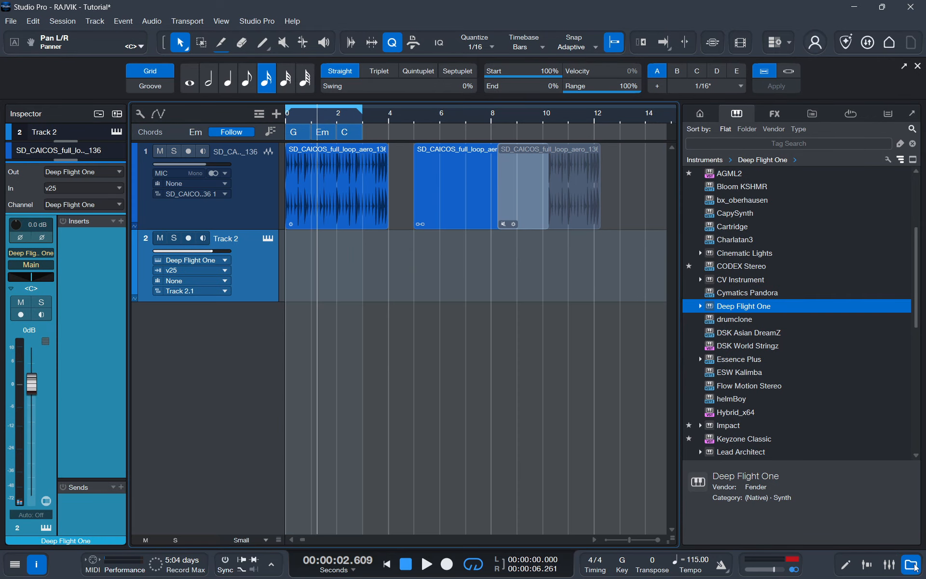
- Hide the browser, create an instrument part over the loop range on Track 2 and add three rising 1/16 notes to it
click(912, 565)
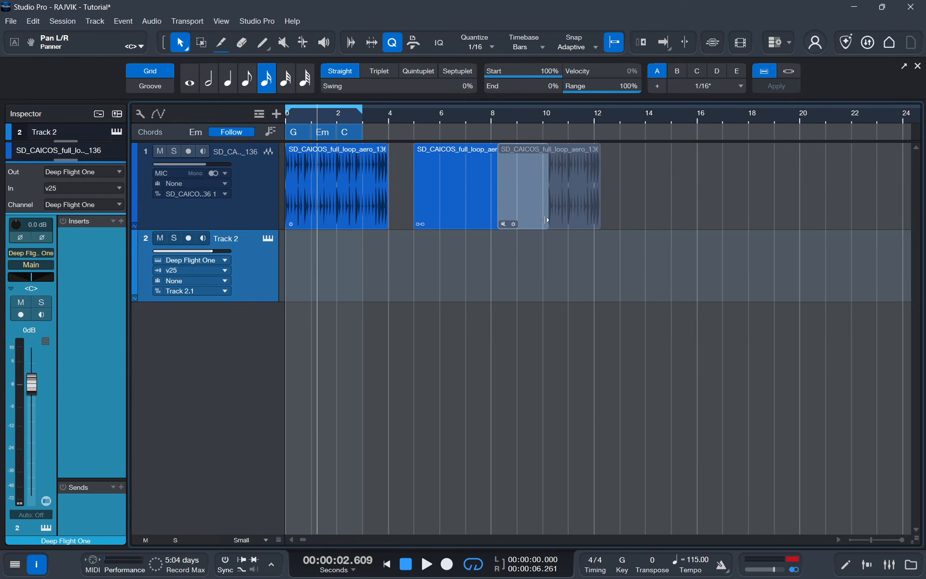
double_click(325, 268)
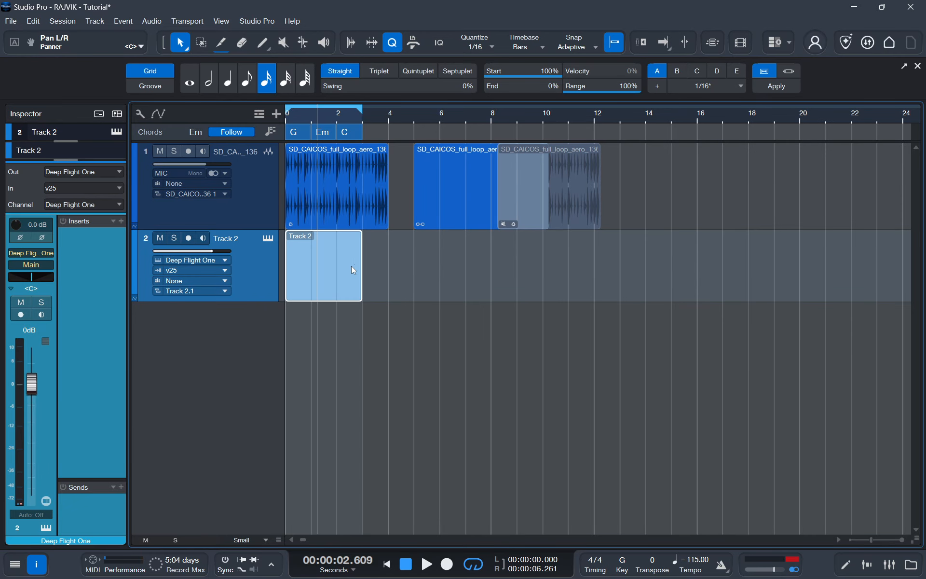
double_click(311, 257)
click(294, 336)
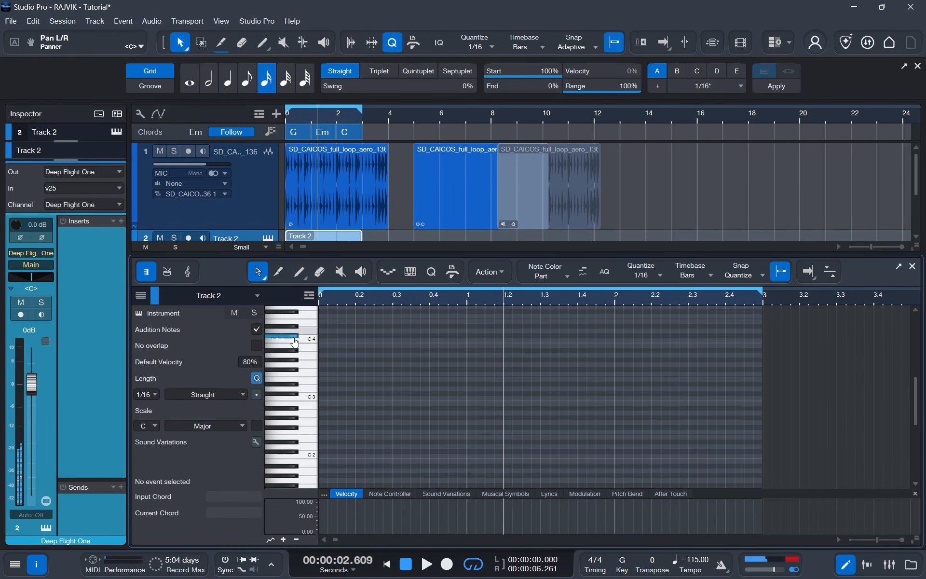
drag(337, 380, 471, 389)
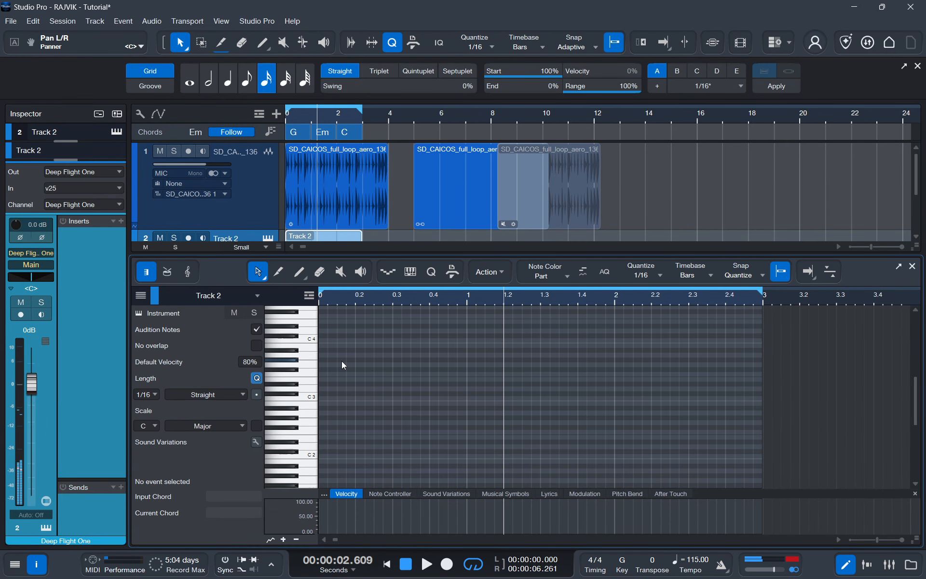
double_click(341, 360)
double_click(362, 356)
double_click(416, 350)
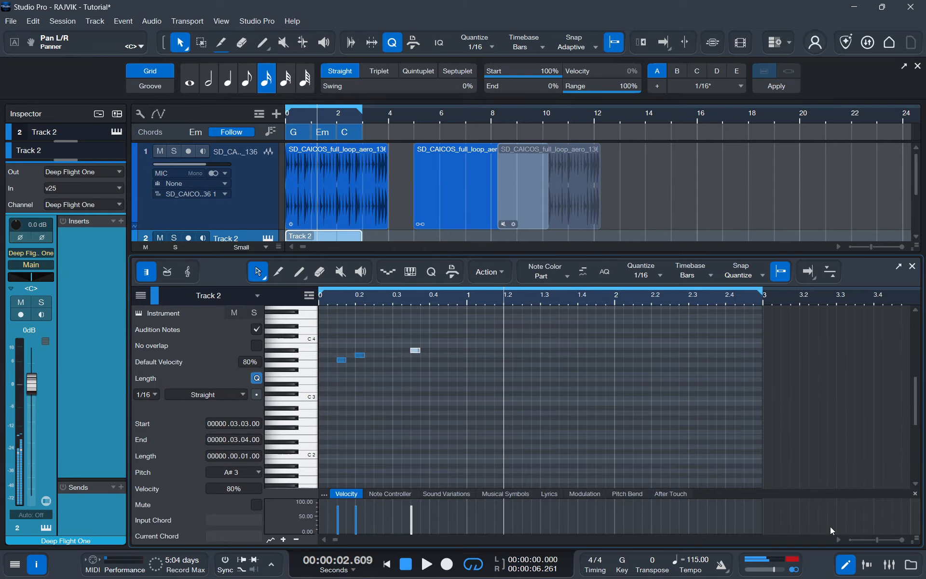
click(912, 267)
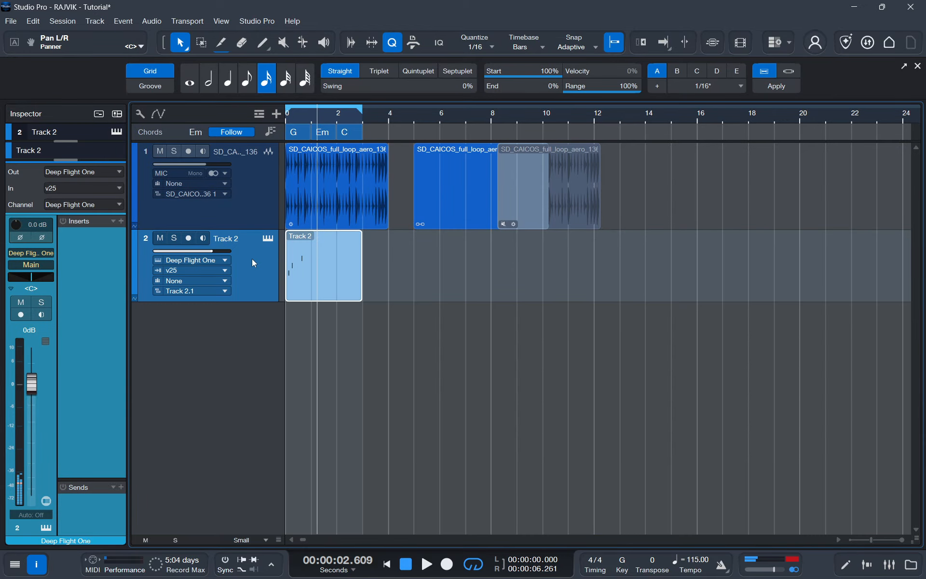
- Examine the Instrument Parts and Musical Functions operations available for the Track 2 part without applying any
right_click(298, 277)
click(554, 257)
right_click(337, 269)
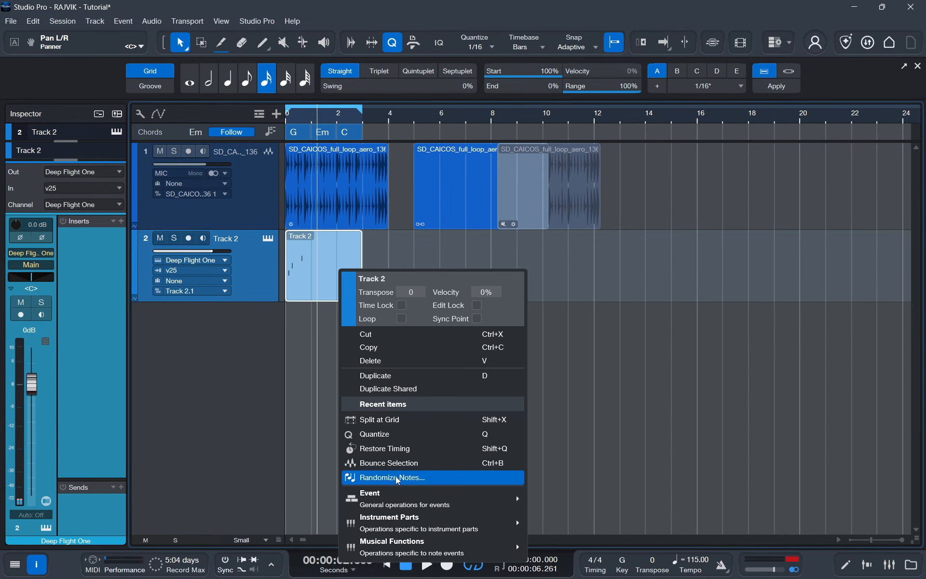
mouse_move(463, 522)
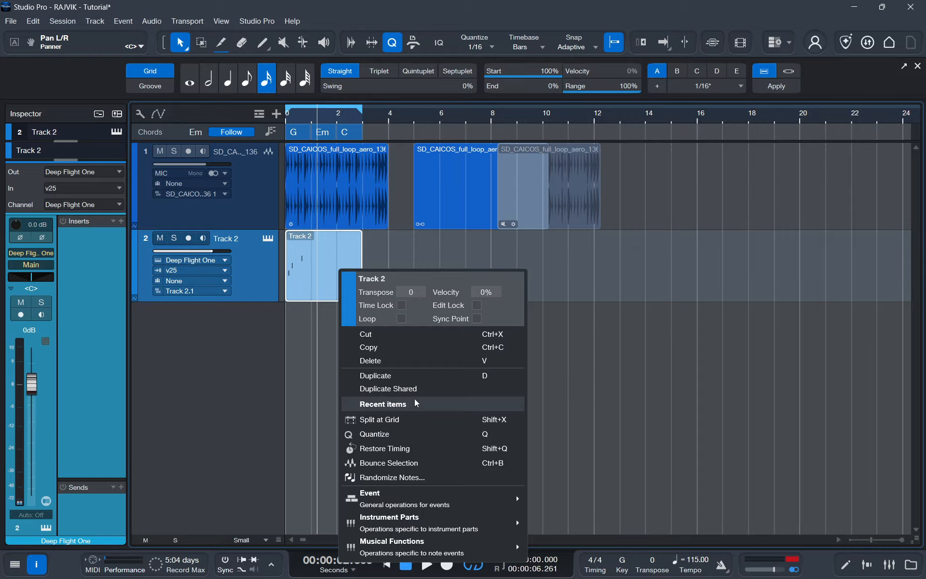
mouse_move(415, 526)
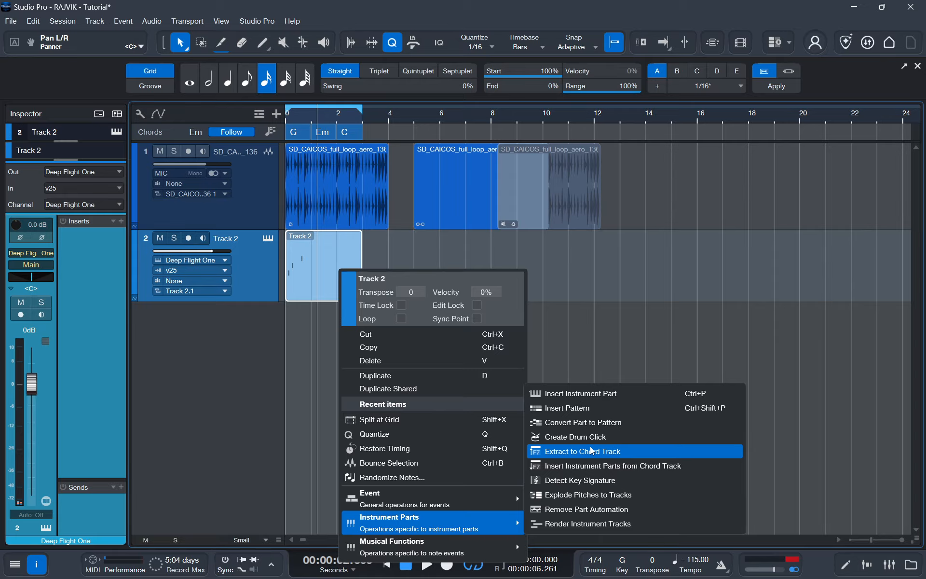
mouse_move(425, 547)
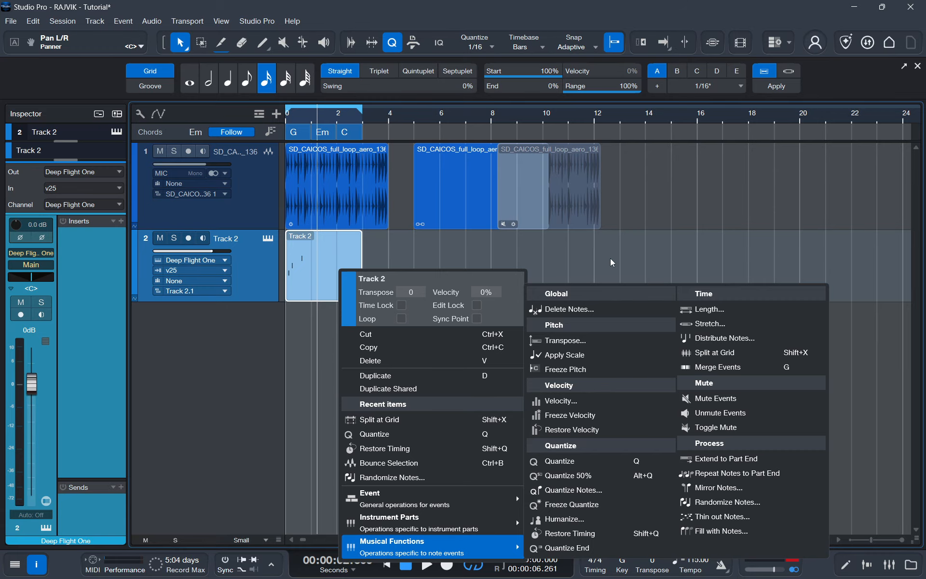
click(352, 268)
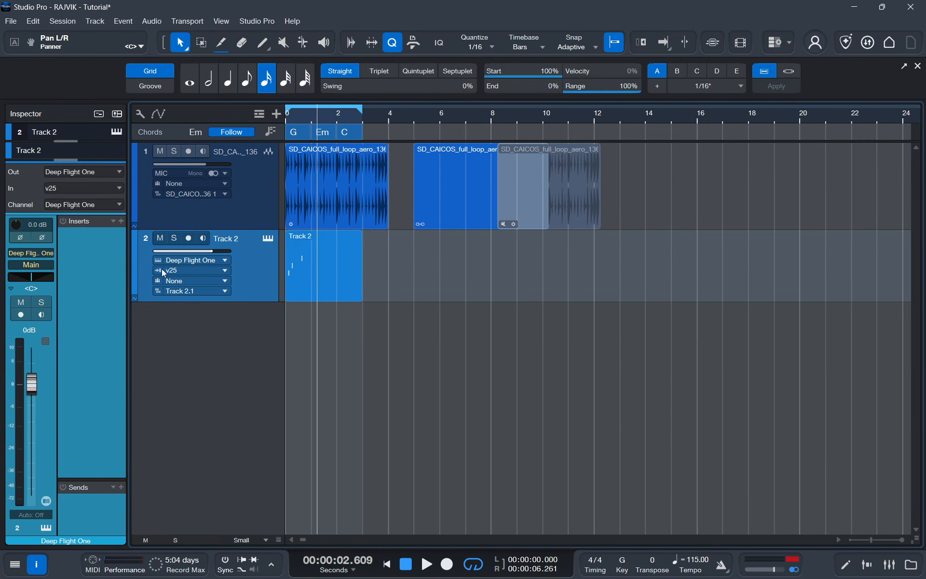
- Examine Track 2's instrument and input choices, keeping v25 as the input, and try its record and monitor controls
click(191, 260)
click(191, 259)
click(198, 271)
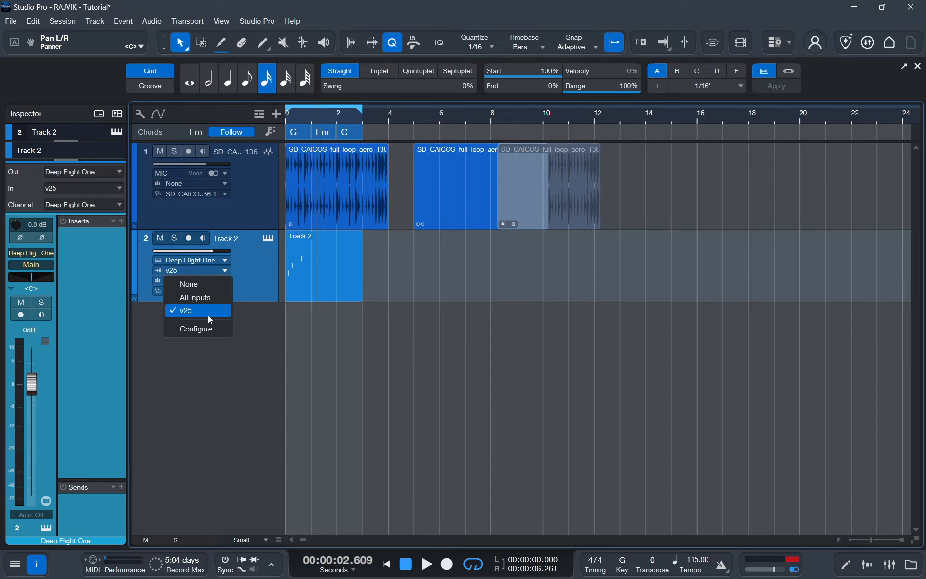
click(310, 247)
key(F3)
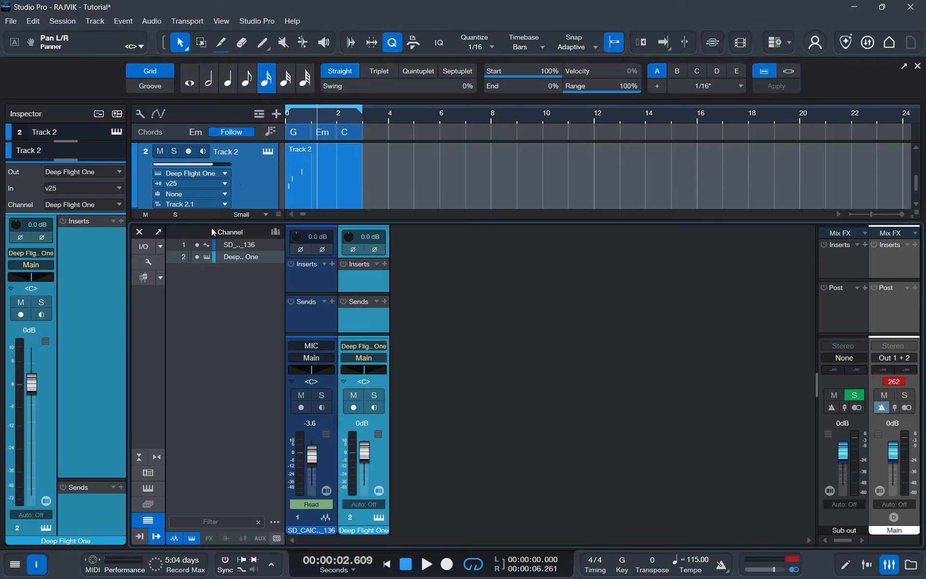
click(139, 231)
click(183, 270)
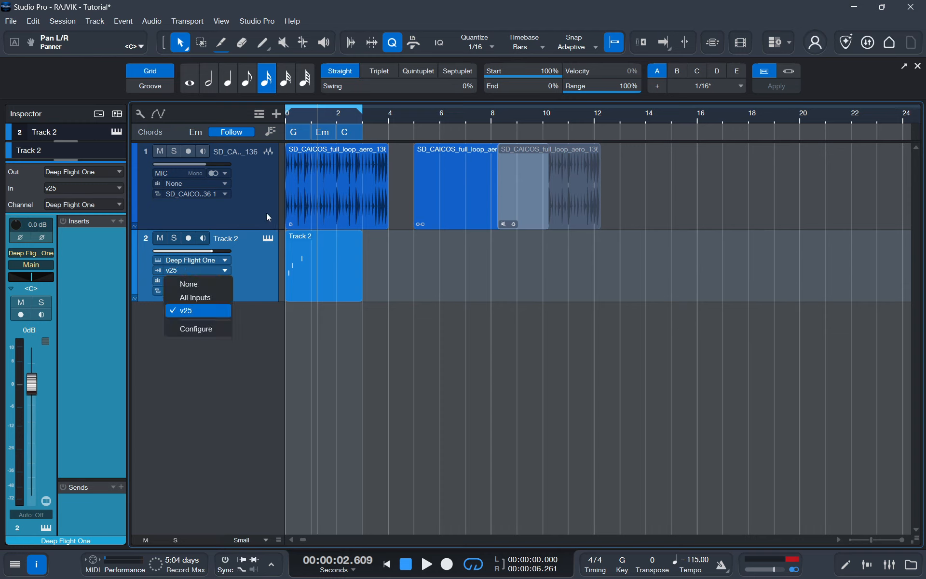
click(262, 279)
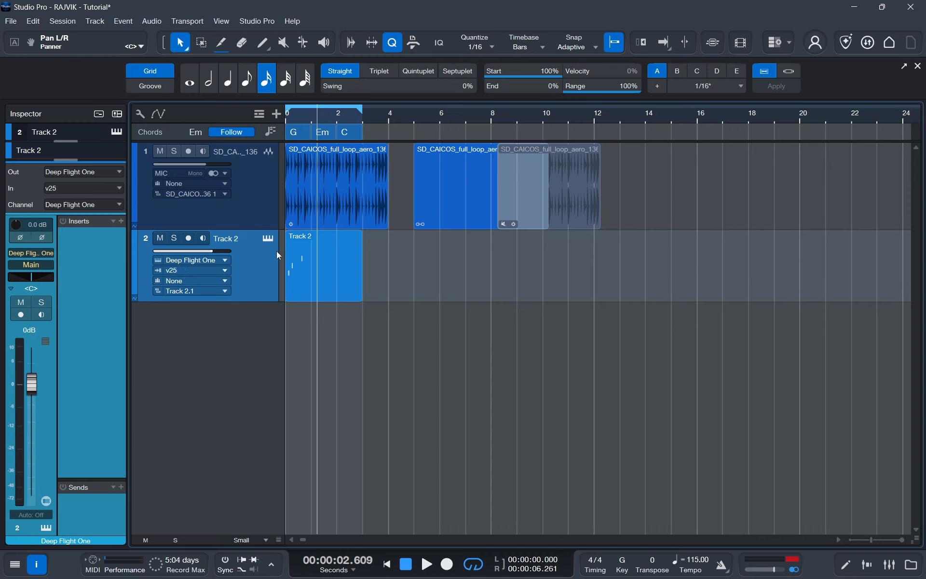
click(193, 237)
click(191, 236)
click(196, 237)
click(195, 237)
- Show the macro toolbar and try its Compressor event effect on the first drum loop event
click(413, 42)
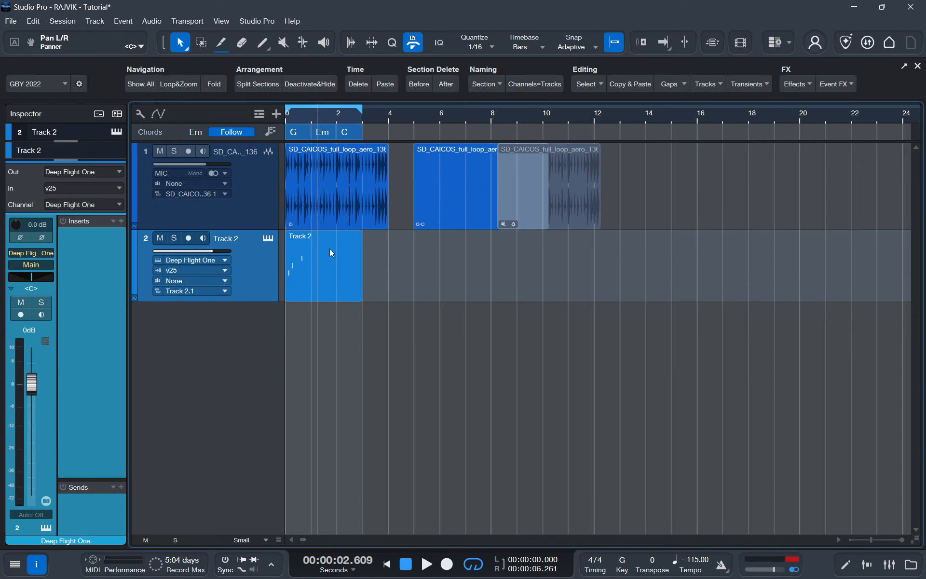
click(375, 190)
click(835, 89)
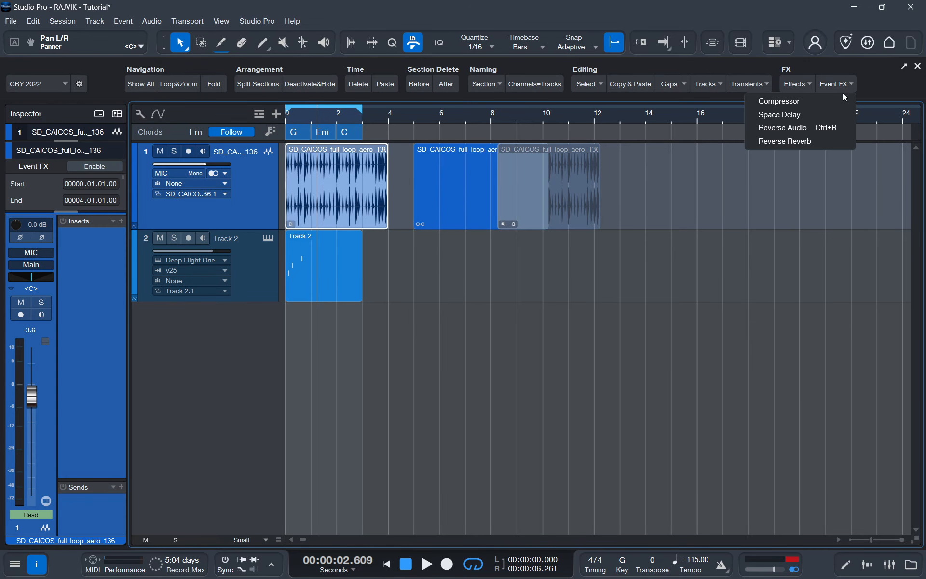
click(786, 102)
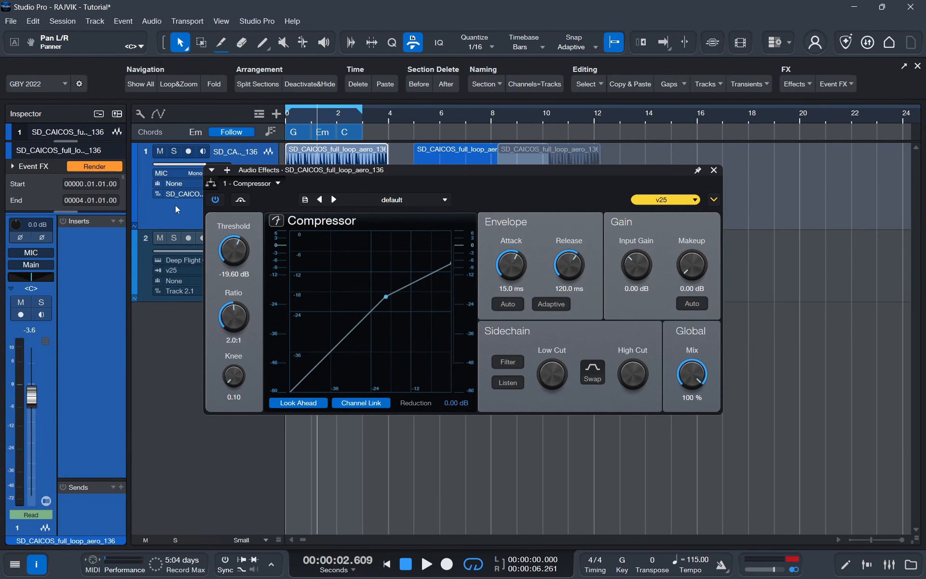
click(714, 170)
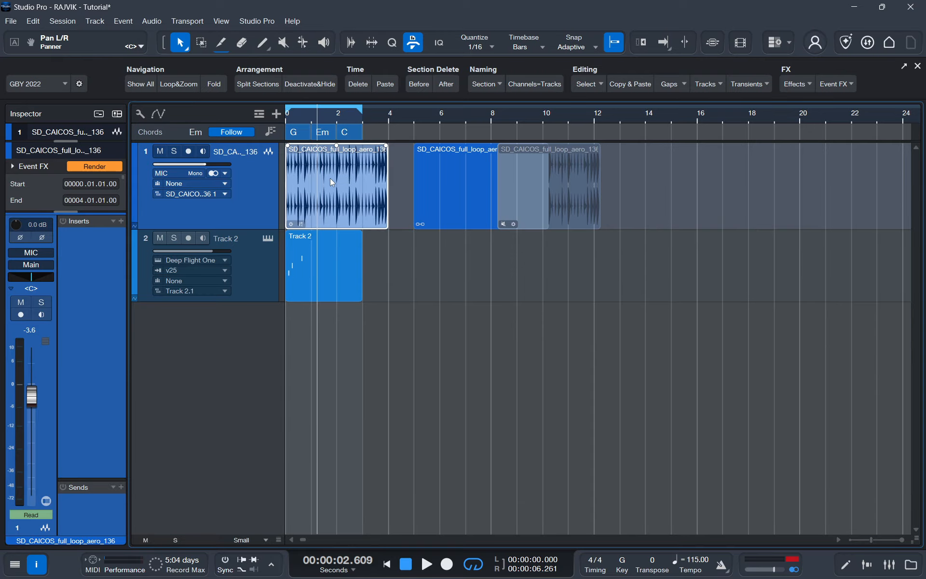
- Enlarge the inspector's event section, expand Event FX and view the Compressor inserted on the first drum loop event
drag(43, 212, 42, 393)
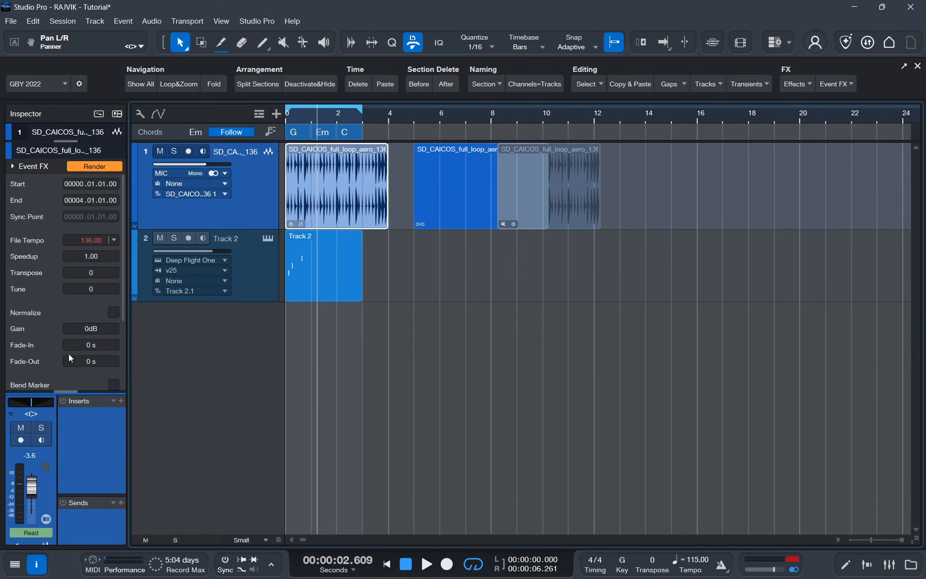
click(13, 166)
click(77, 213)
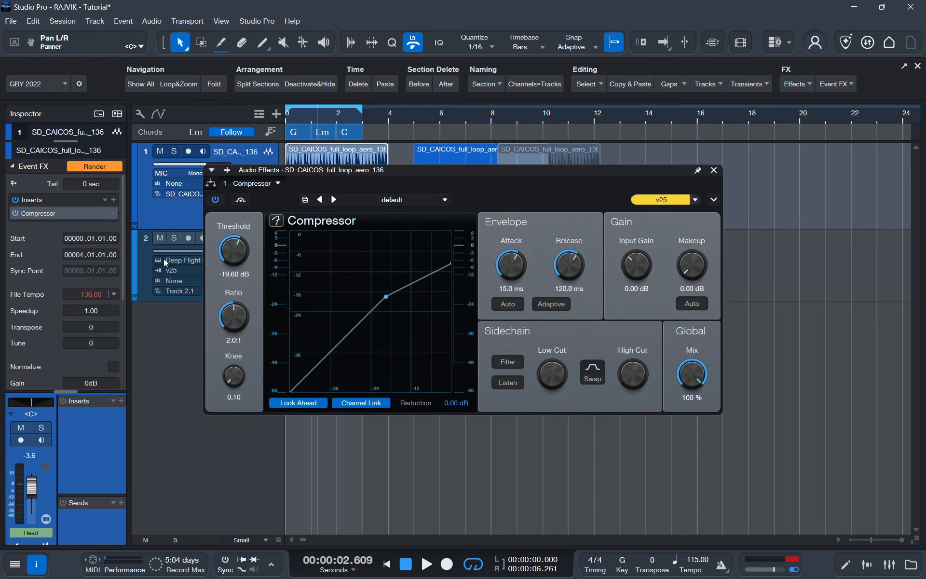
click(714, 171)
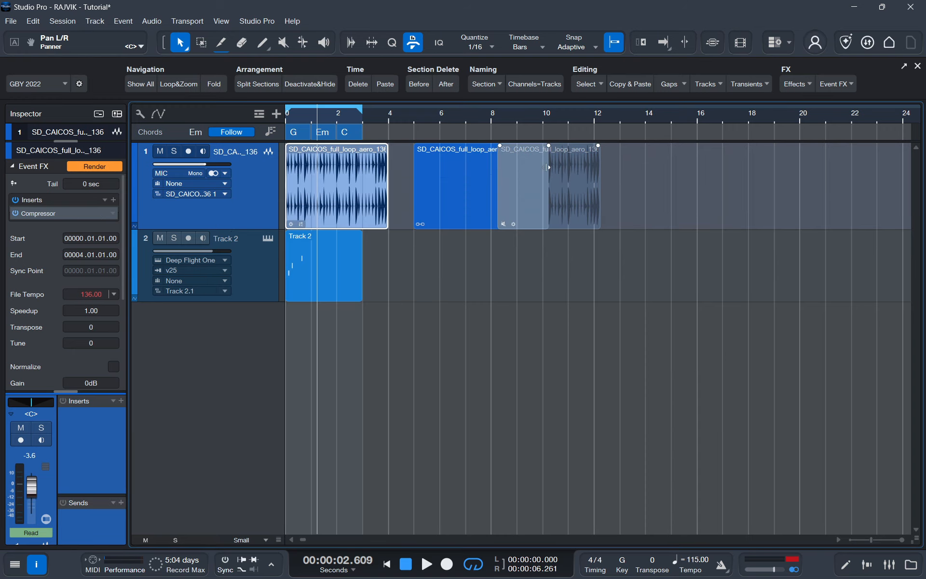
- Compare the inspector settings of the muted drum loop event, and undo the Compressor insertion on the first event
click(558, 181)
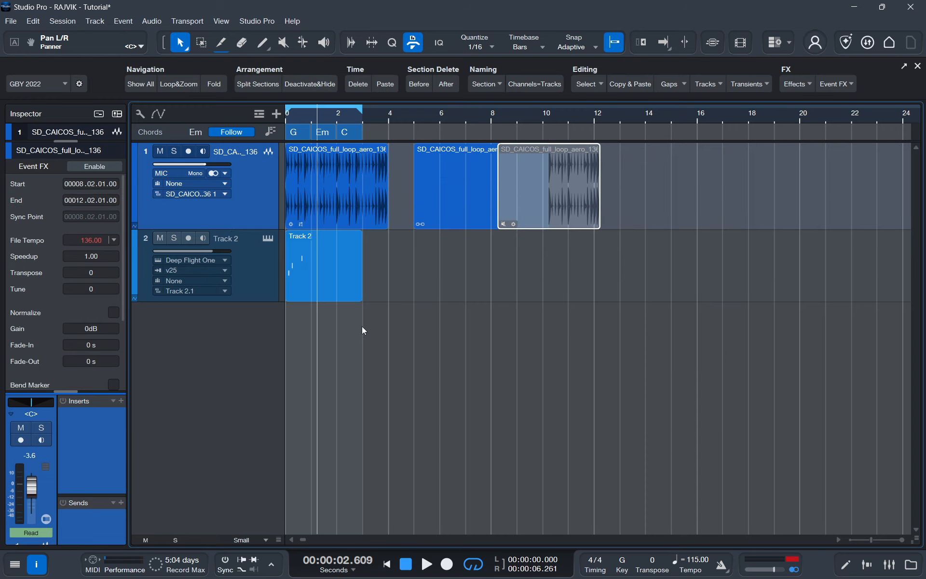
click(328, 192)
key(ctrl+z)
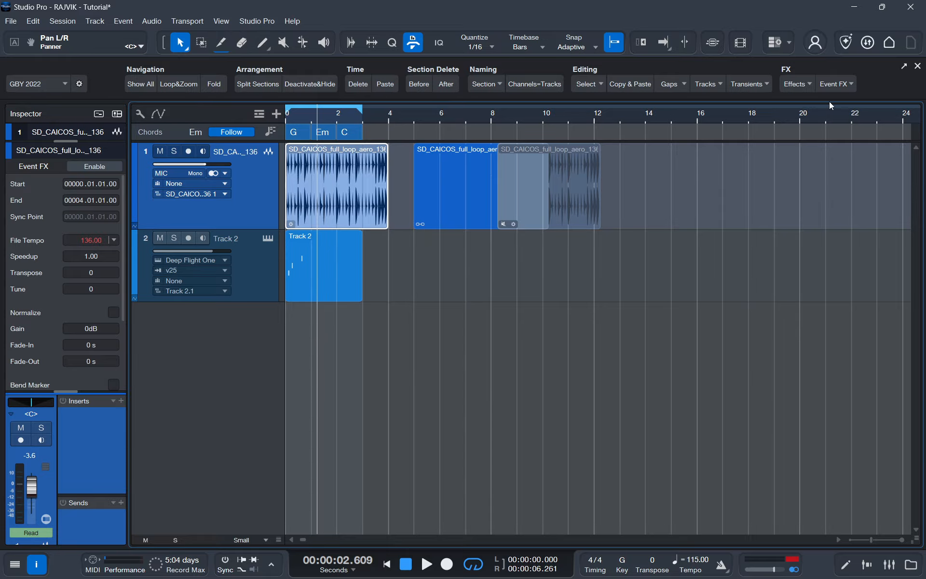
- Hide the macro toolbar, and switch Input Quantize on and back off
click(413, 42)
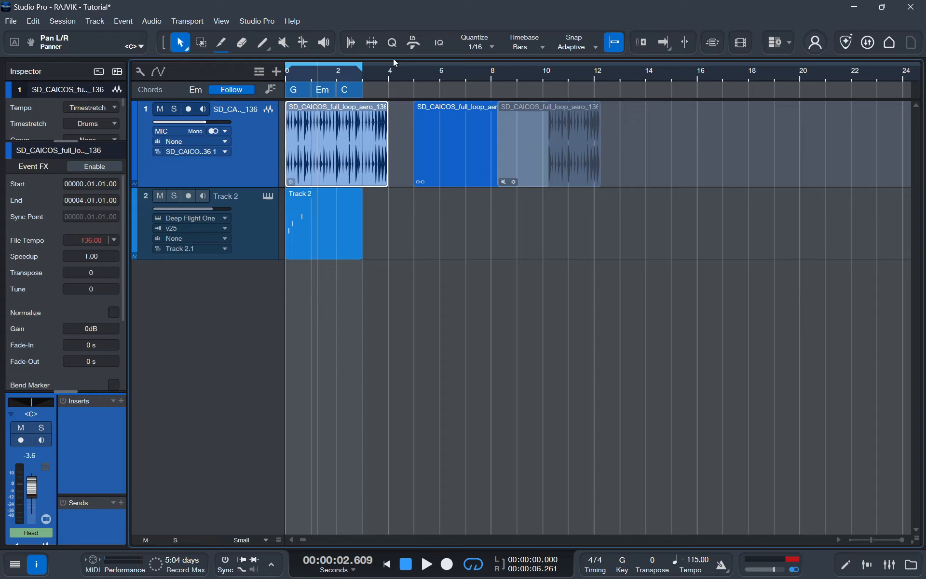
click(413, 43)
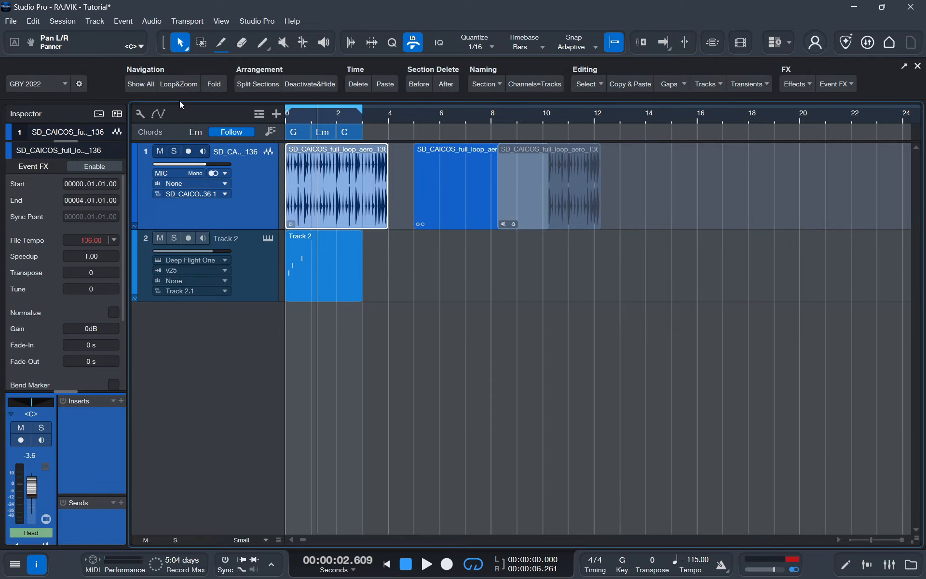
click(414, 43)
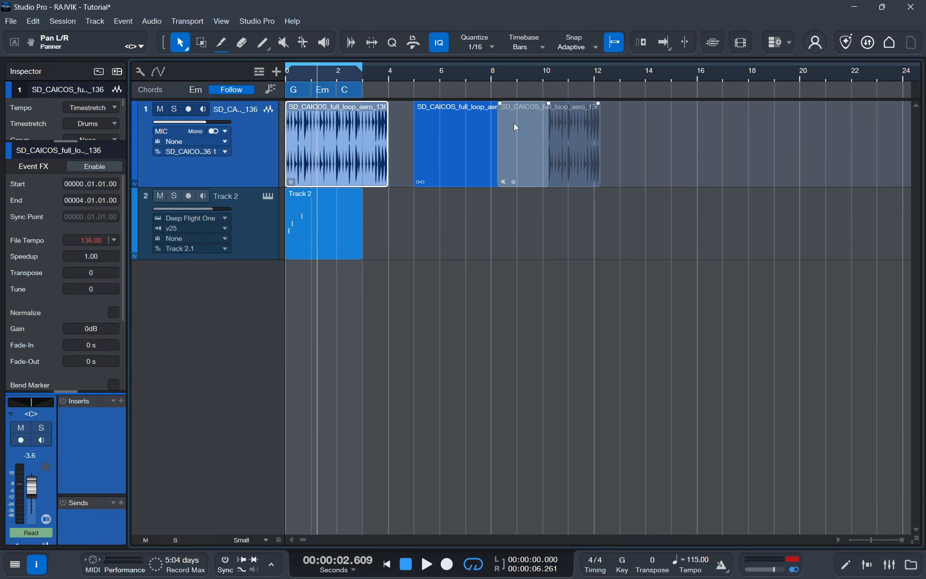
click(439, 44)
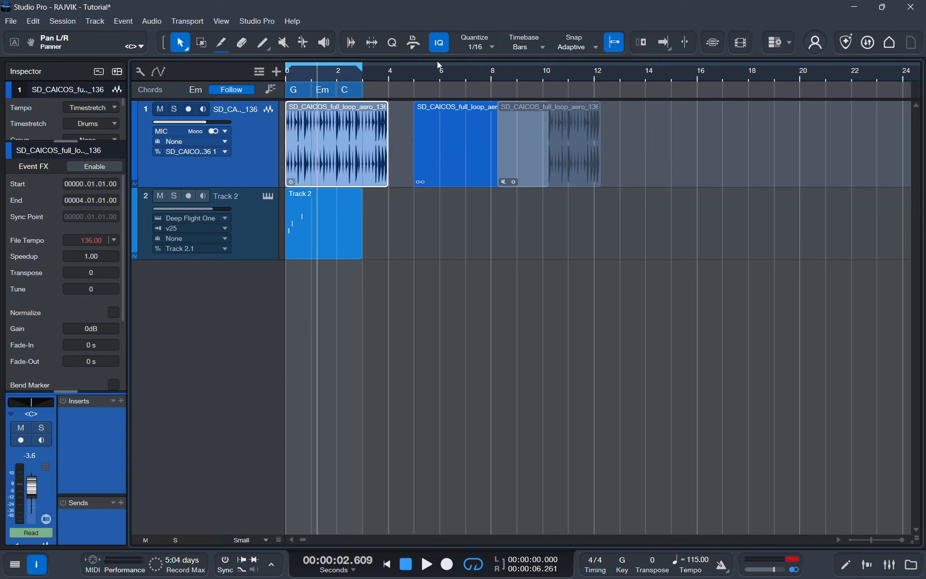
click(439, 44)
- Set the Quantize value to 1/32 and move the playhead to the first 1/32 grid line after 6.3
click(491, 47)
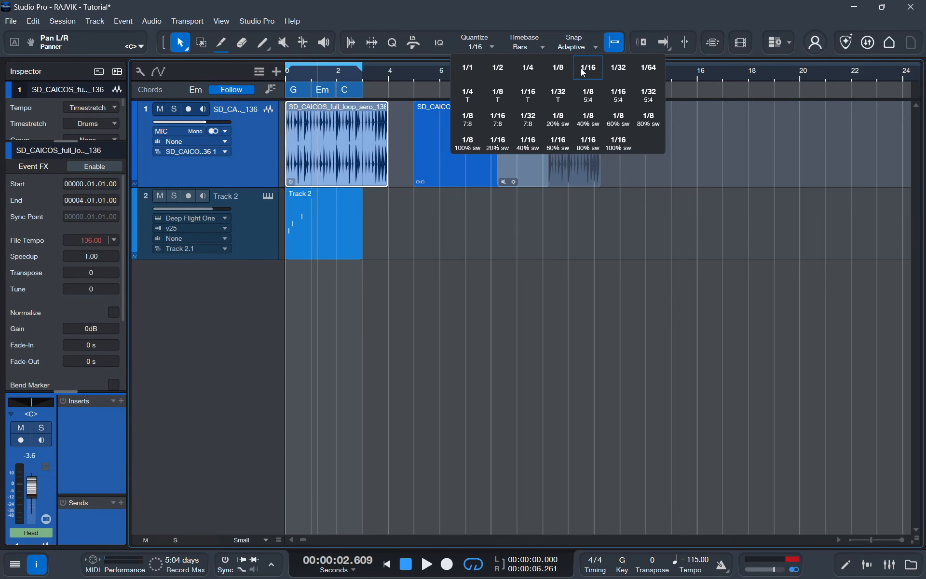
click(618, 67)
scroll(456, 76, up, 5)
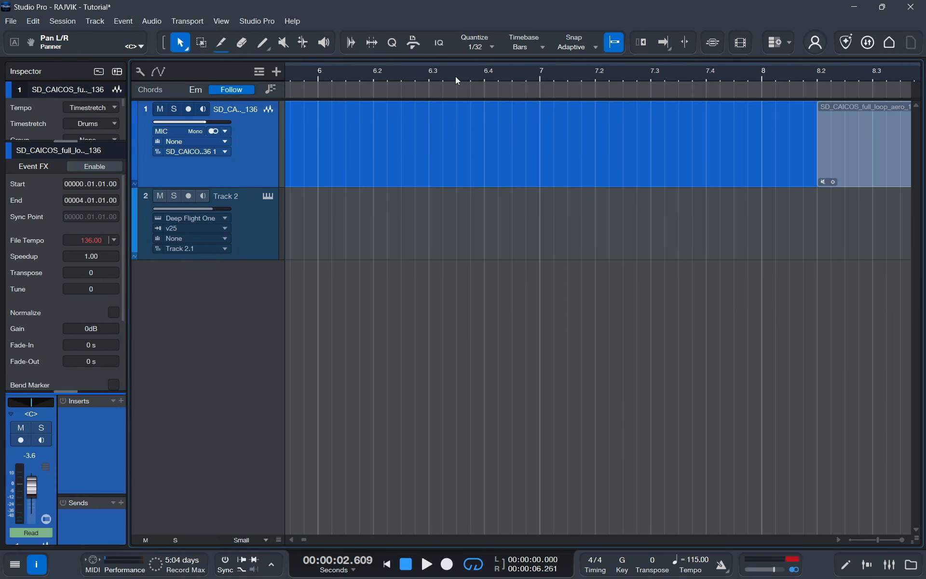
scroll(456, 76, up, 3)
click(360, 69)
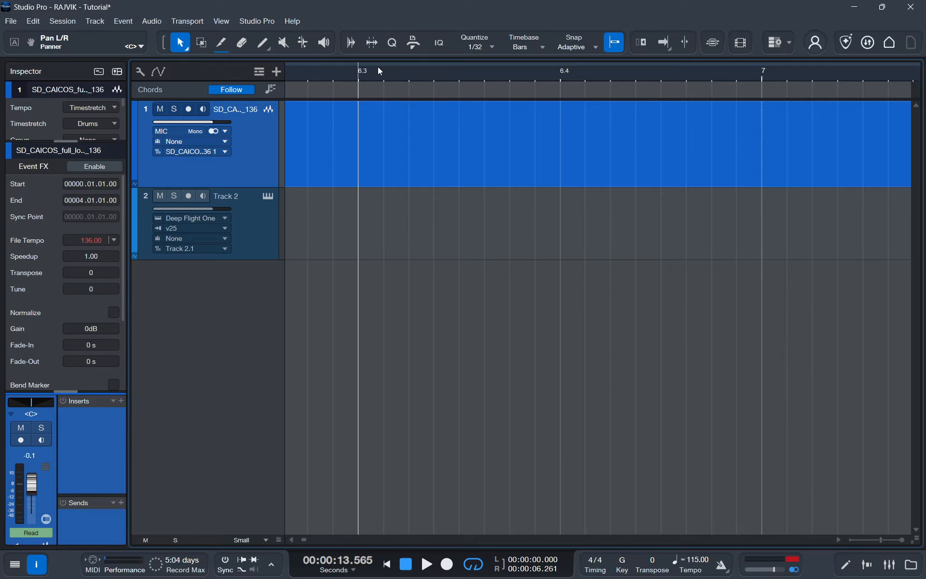
click(378, 67)
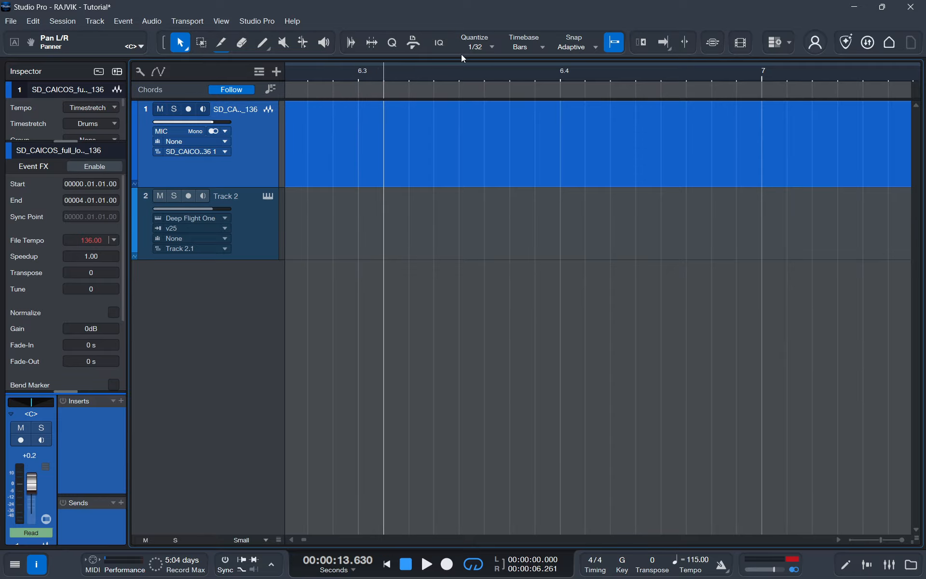
- Set the Quantize value to 1/16 and view the Timebase options without changing the Bars setting
click(492, 44)
click(591, 72)
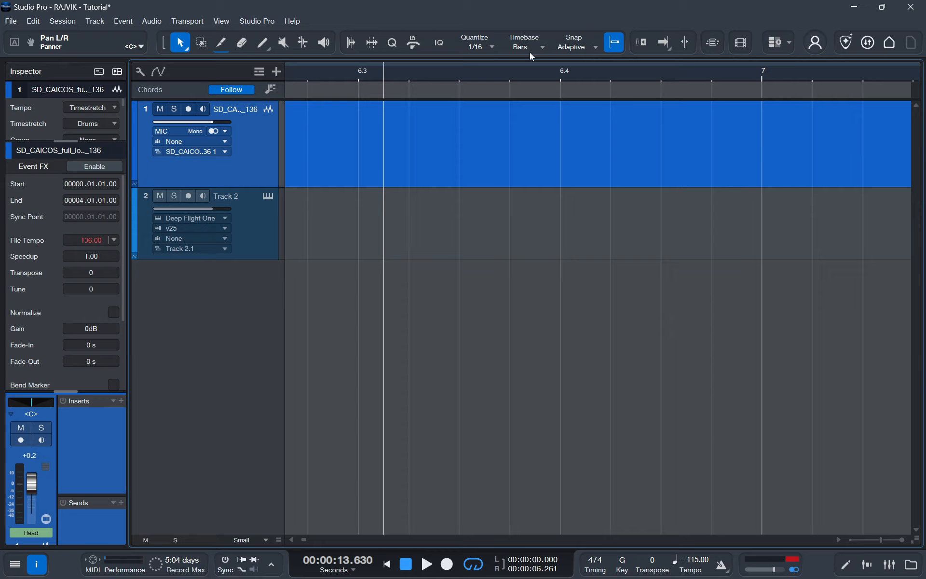
click(531, 46)
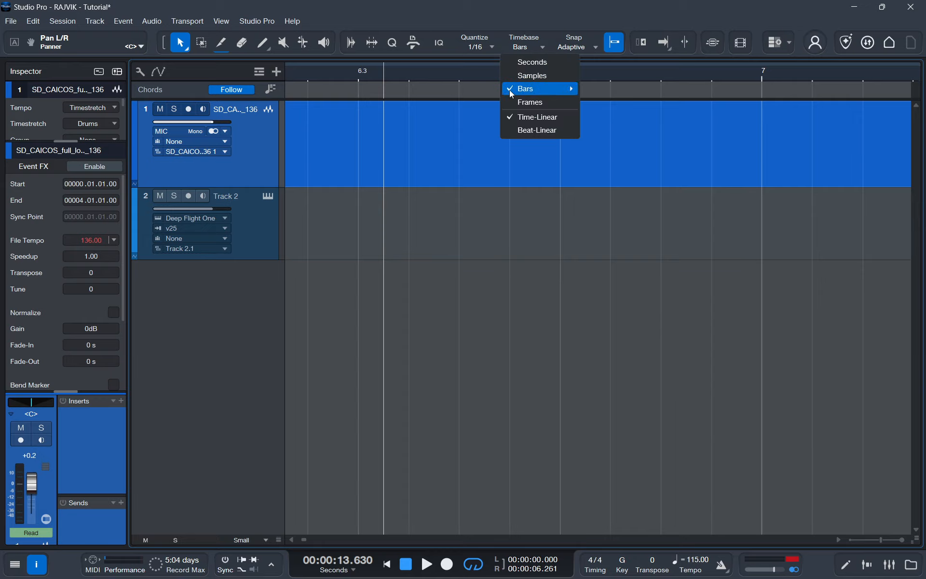
mouse_move(567, 91)
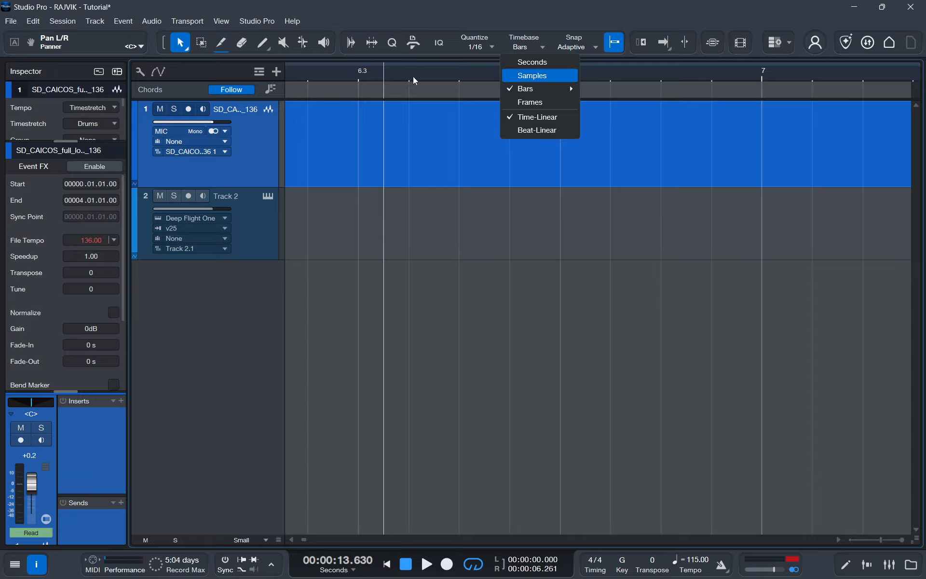
- Review the Snap options and test snapping by moving the playhead among the grid lines between 6.3 and 6.4, ending just after 6.3
click(575, 48)
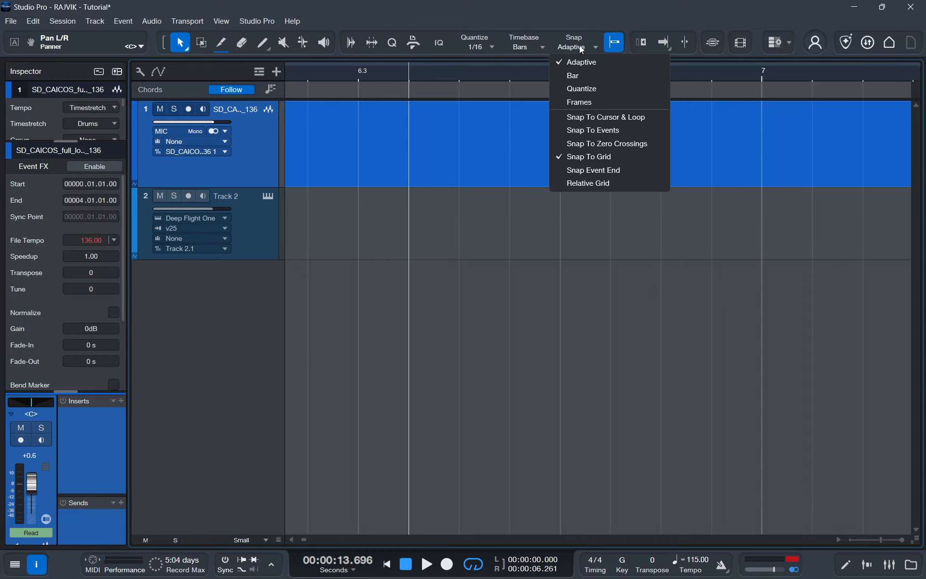
click(484, 76)
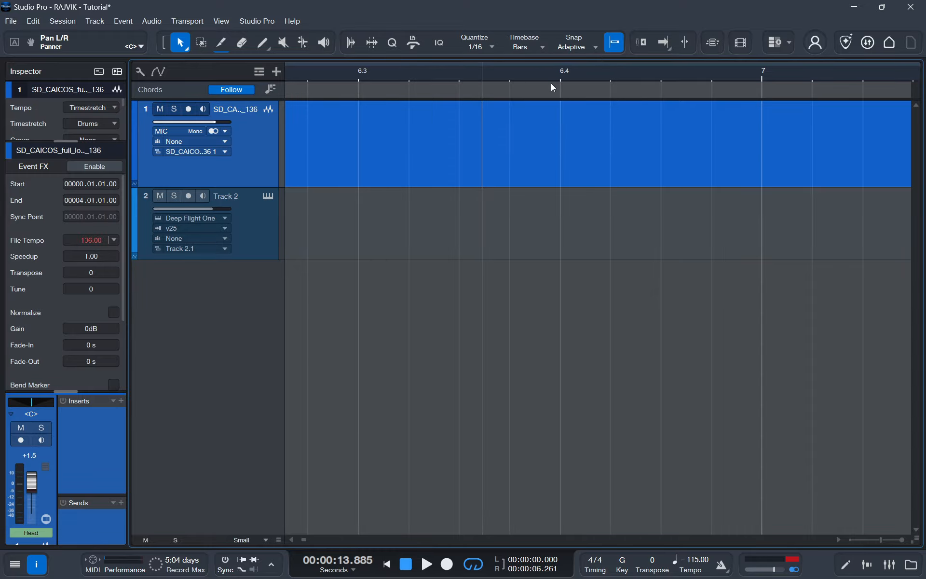
click(358, 75)
click(411, 77)
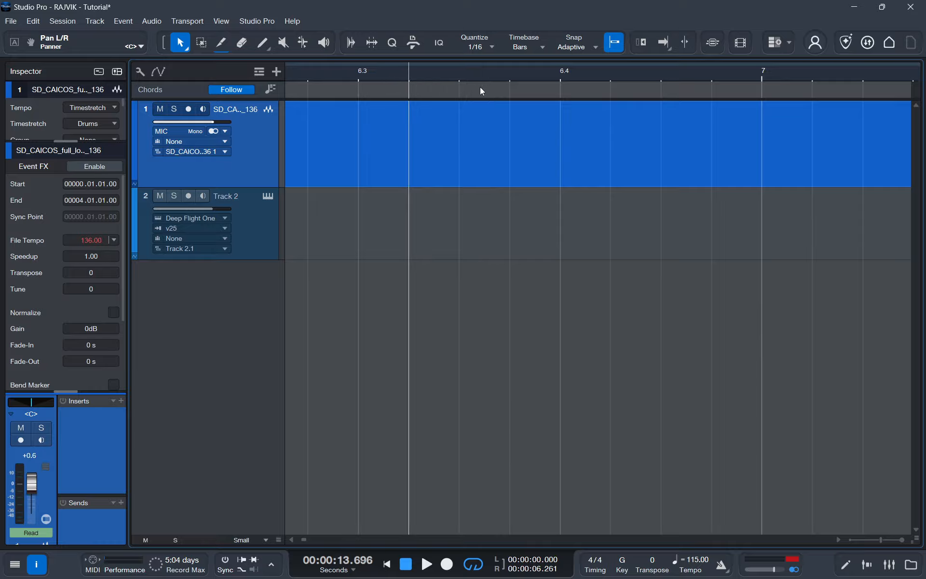
click(562, 72)
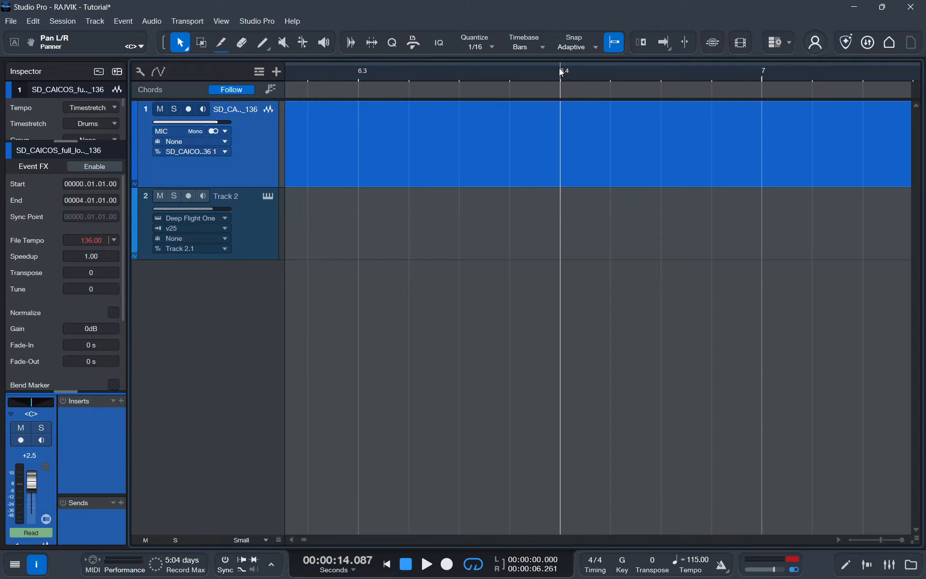
click(584, 47)
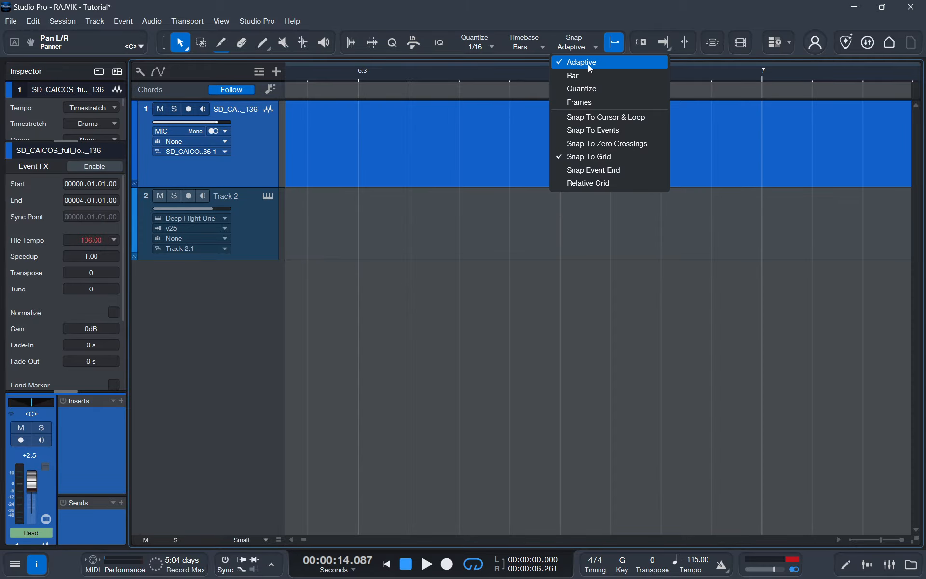
click(416, 71)
- Move the first drum loop event along the grid to start at bar 4, and place the playhead at bar 4
click(407, 127)
scroll(493, 73, down, 8)
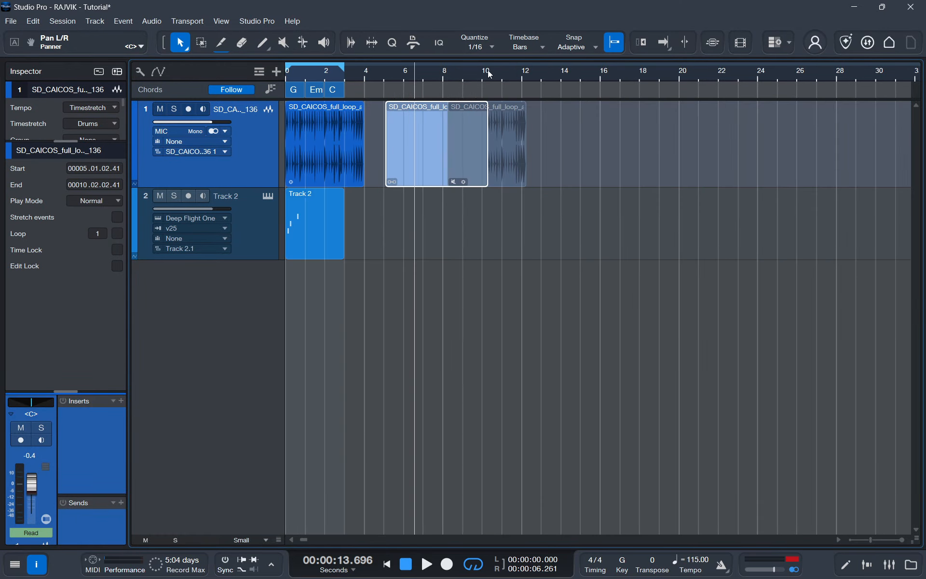
scroll(323, 73, up, 7)
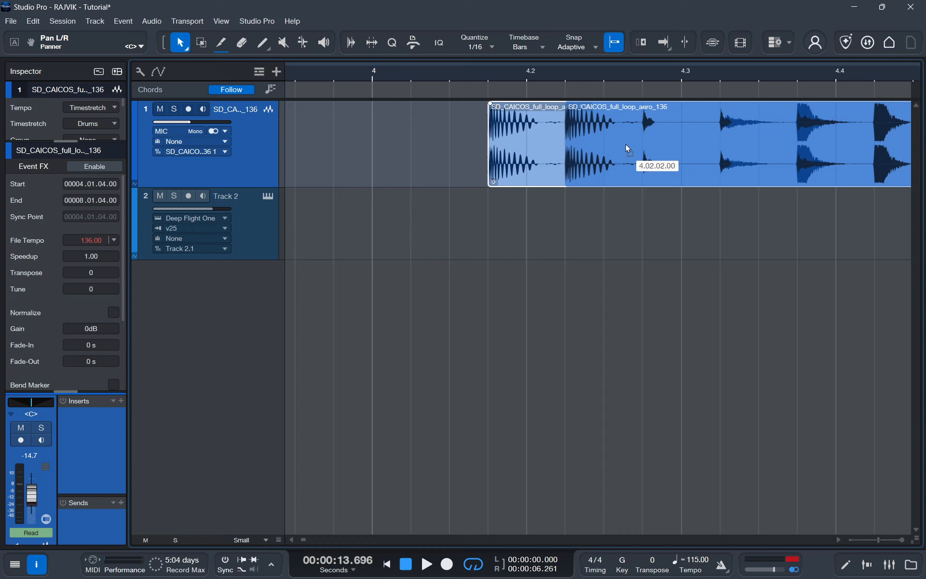
drag(627, 143, 674, 149)
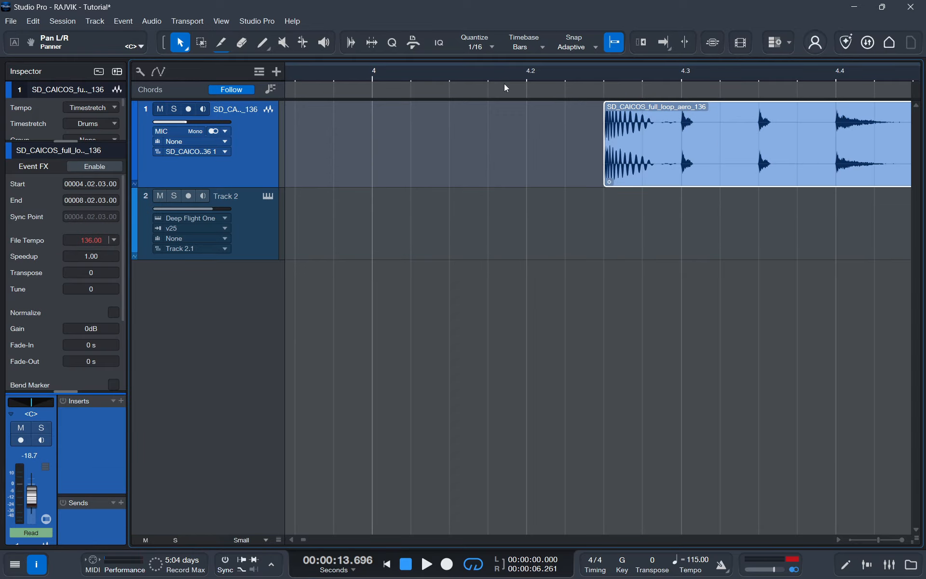
scroll(484, 74, down, 3)
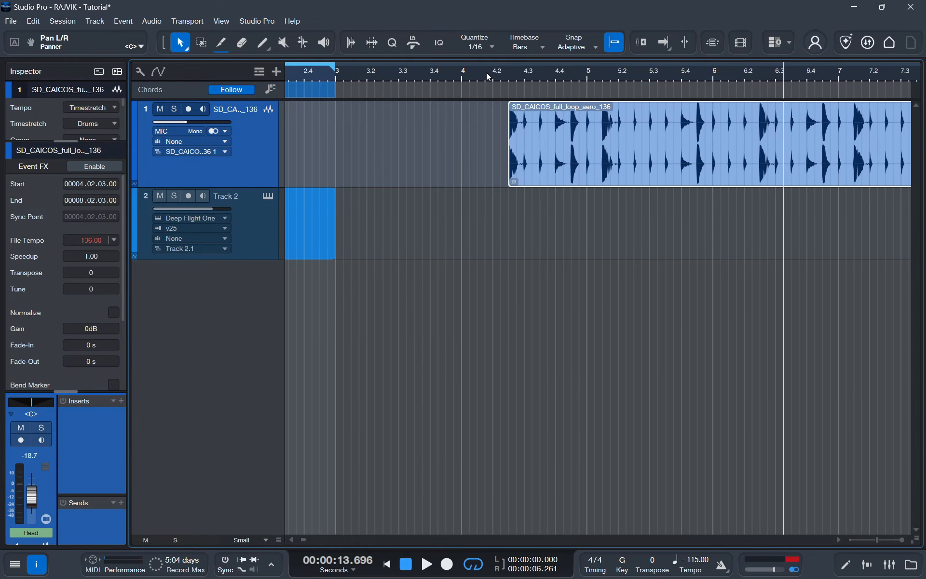
scroll(487, 73, down, 2)
drag(526, 138, 481, 117)
click(477, 74)
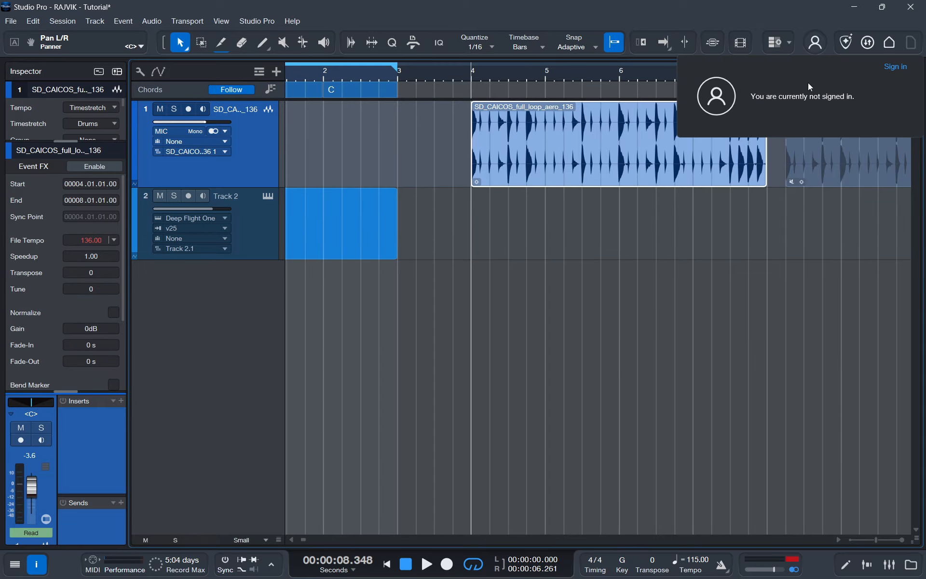
- View the Transfers list and the start page's New session dialog, close both, and return to the arrangement
click(868, 42)
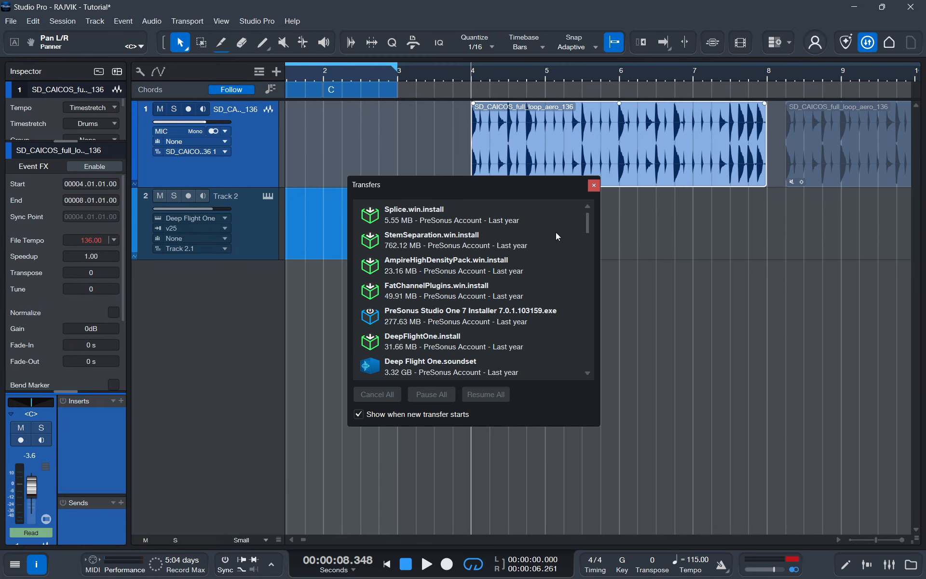
click(595, 185)
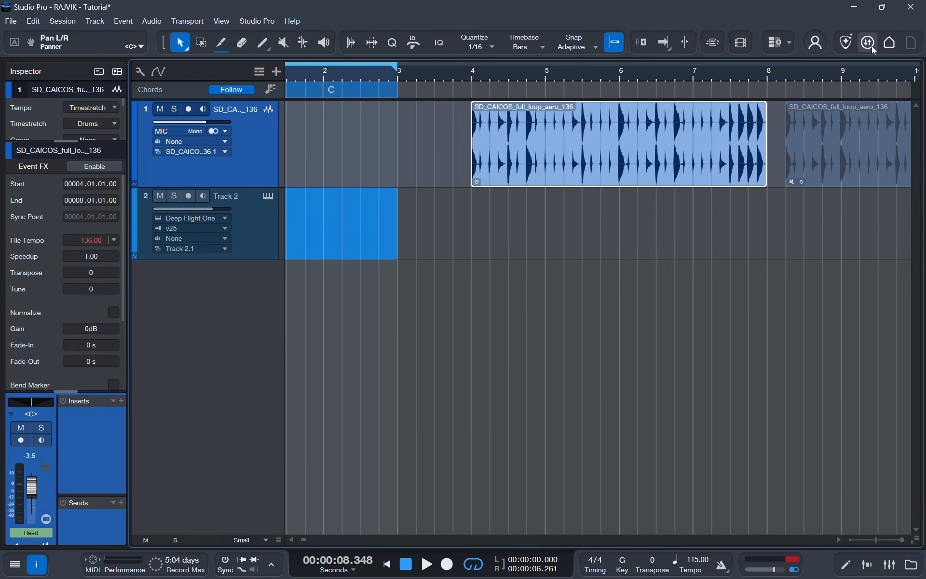
click(890, 43)
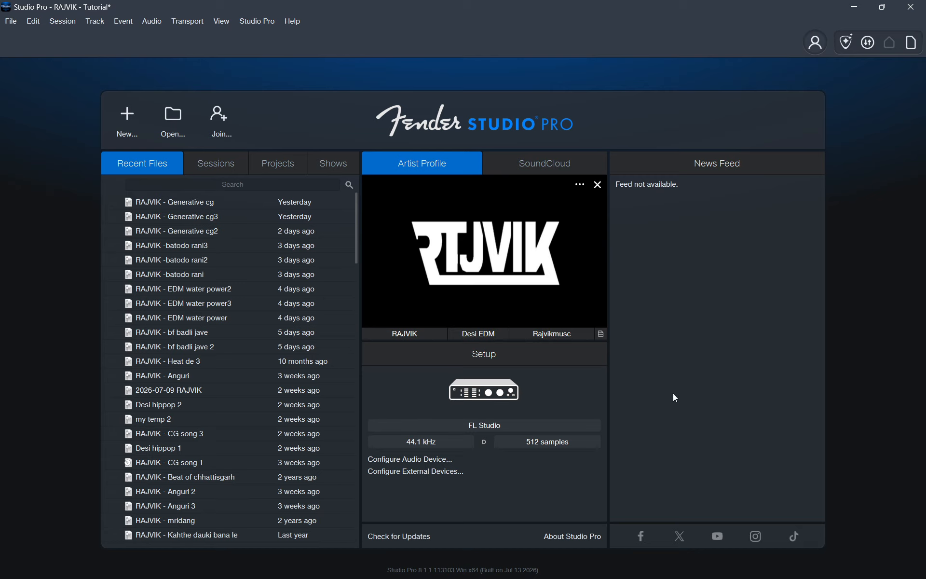
click(137, 122)
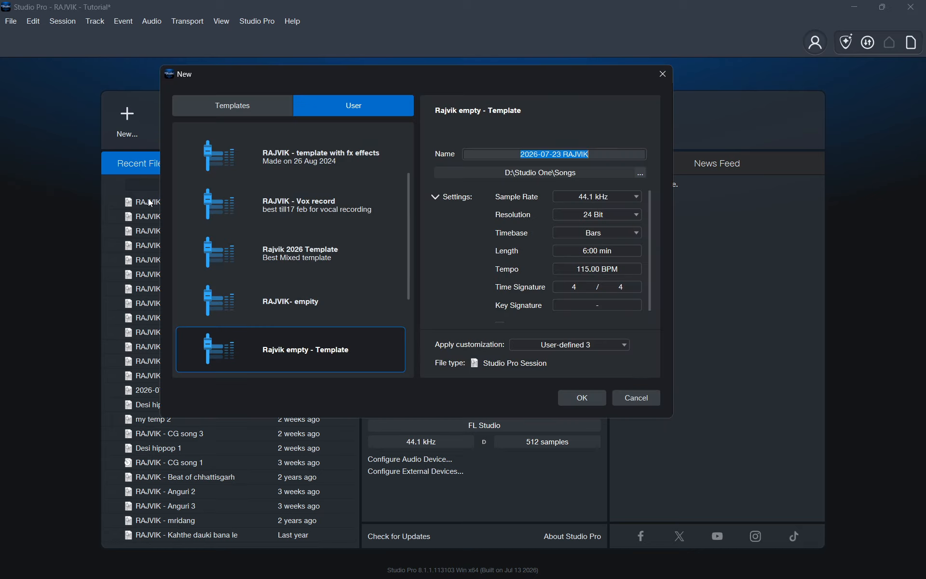
click(663, 73)
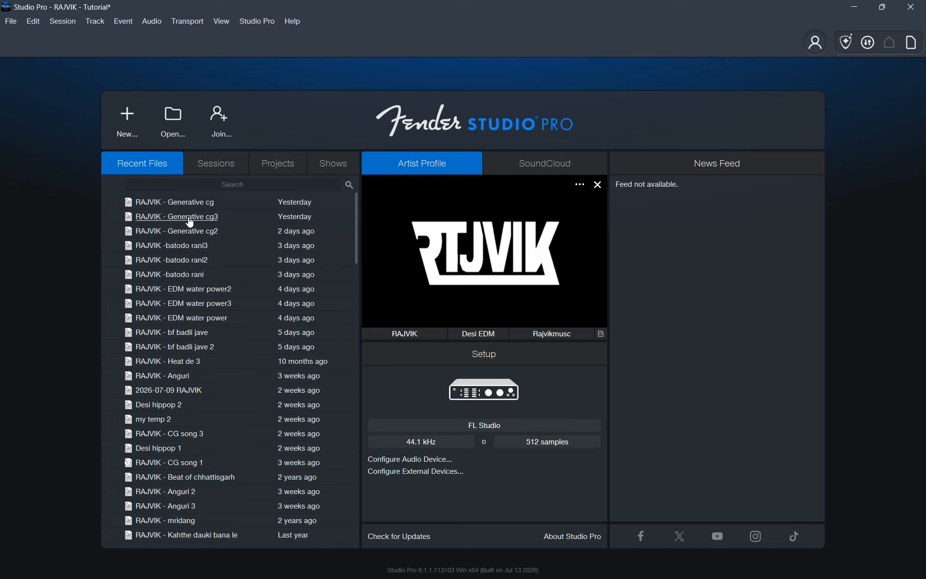
click(912, 43)
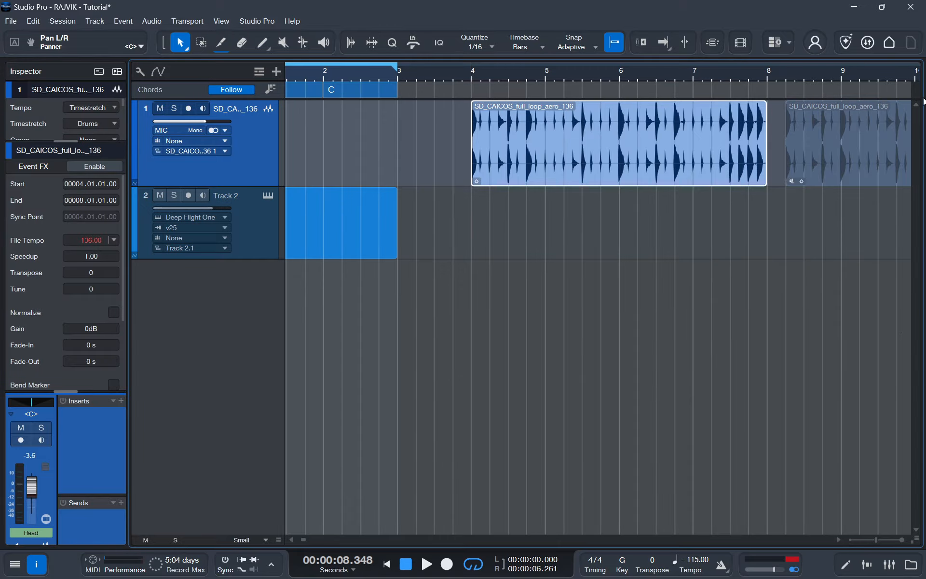
- Switch between the start page and the open session, ending in the arrangement
click(891, 44)
click(911, 45)
click(891, 45)
click(912, 44)
- Show the channel overview for the drum loop track and enlarge the inspector's channel section
click(867, 565)
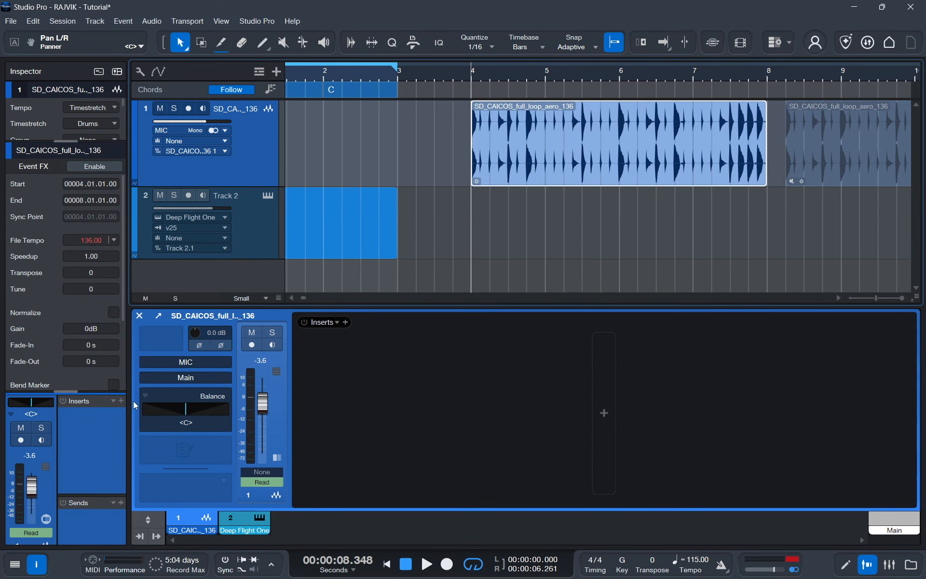
click(34, 392)
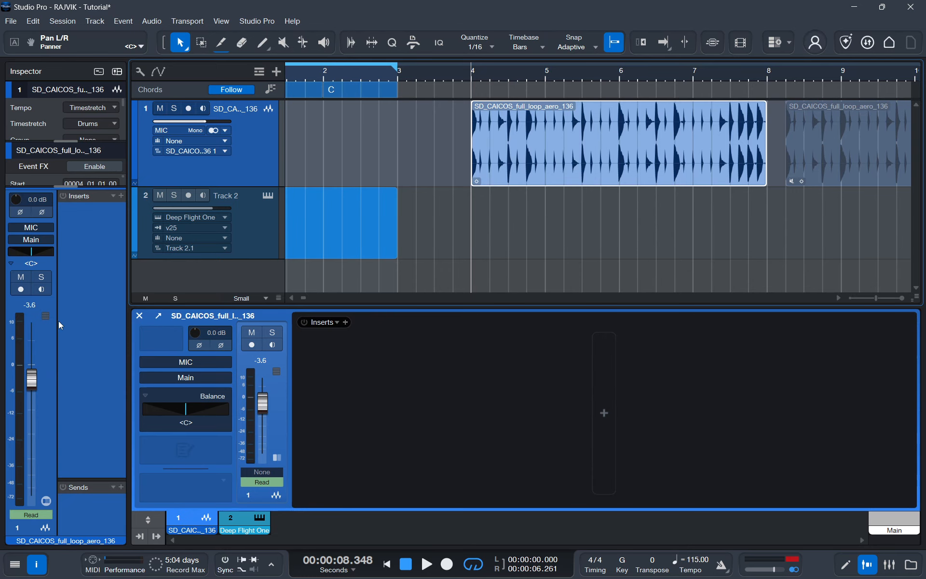
- Insert the Channel Strip effect from the A z Fender folder on the drum loop track and close its plug-in window
click(121, 198)
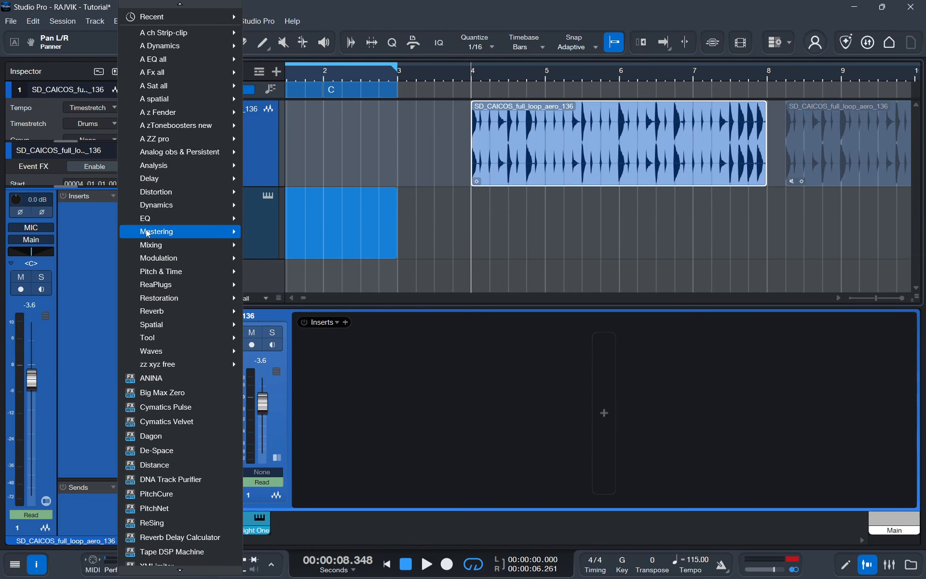
click(257, 21)
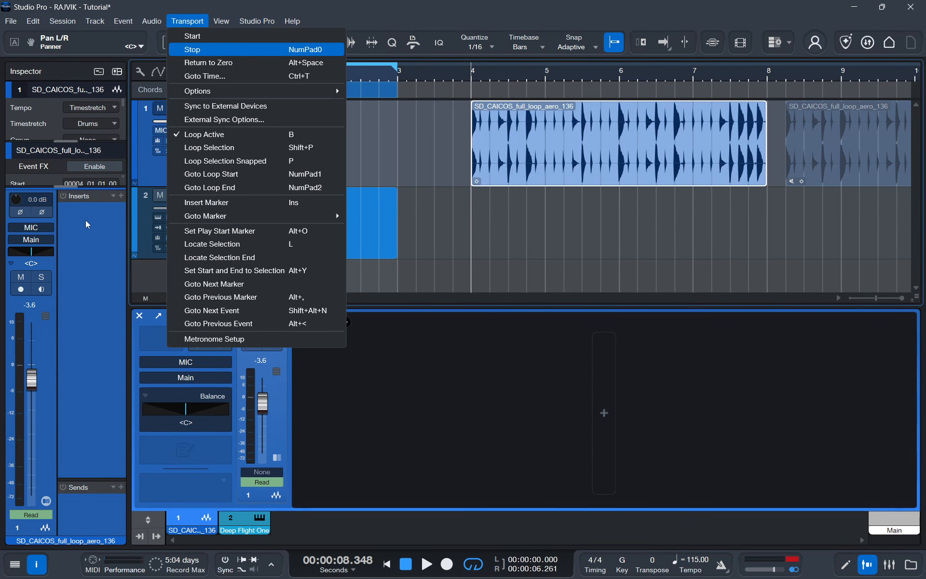
click(109, 198)
click(121, 196)
mouse_move(171, 110)
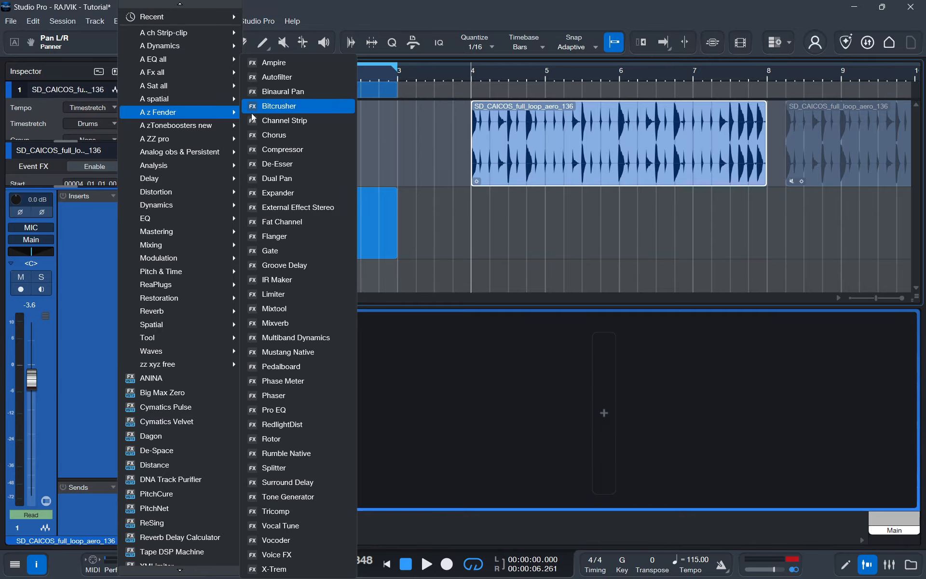
click(280, 120)
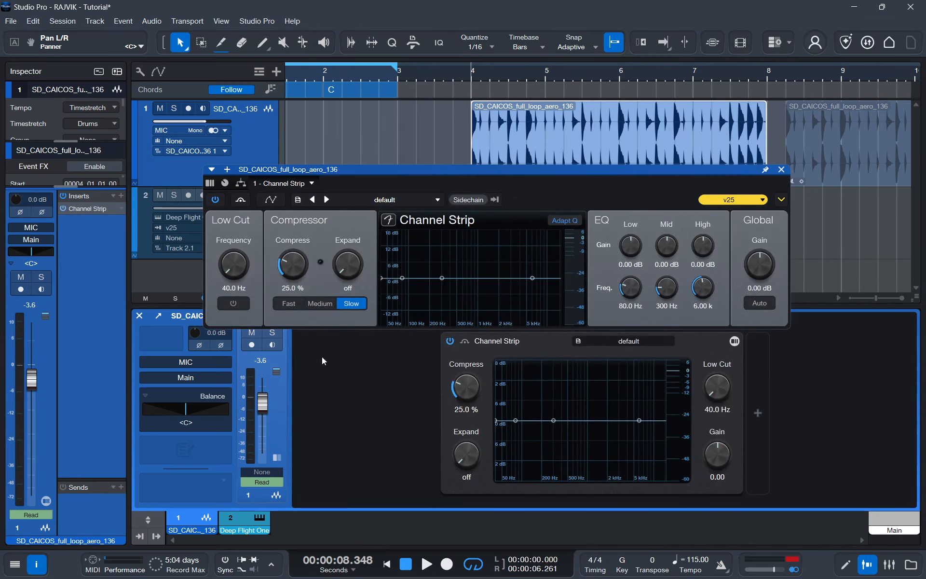
click(781, 169)
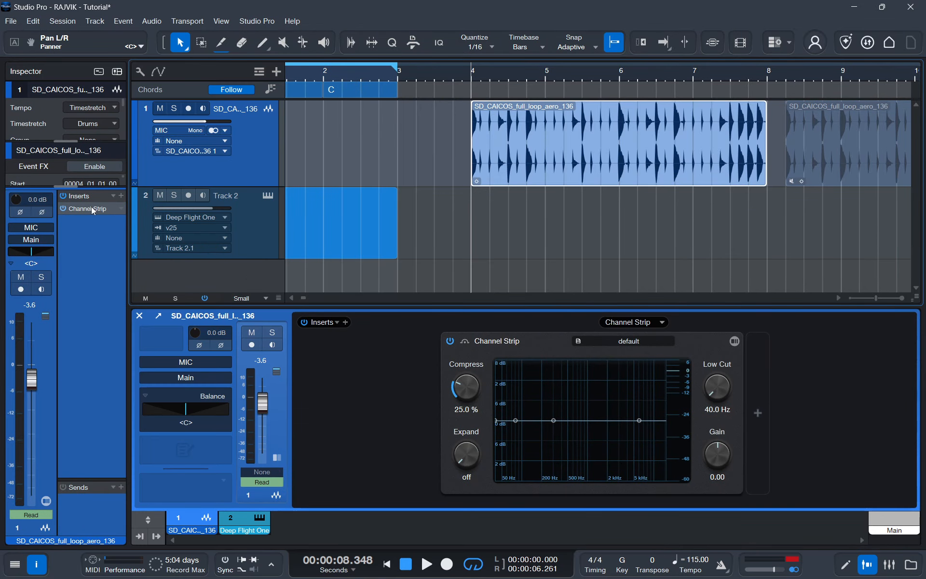
- In the channel overview, set the Channel Strip's Compress to 26.0 % and raise the mid EQ band by about 2.62 dB at 265 Hz
mouse_move(461, 381)
mouse_down()
mouse_move(461, 391)
mouse_move(461, 381)
mouse_up()
mouse_move(553, 421)
mouse_down()
mouse_move(531, 398)
mouse_move(550, 413)
mouse_up()
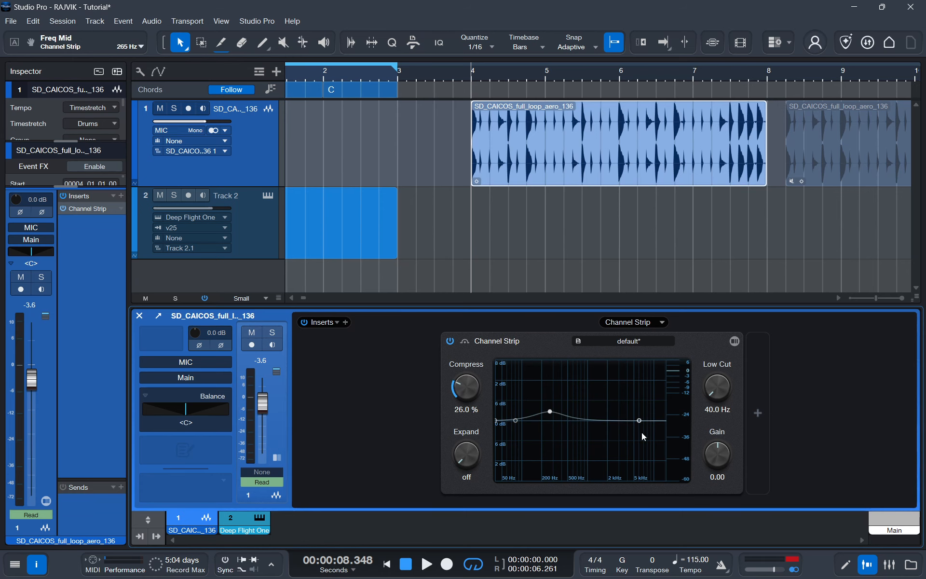
- With the Channel Strip window open above the overview, set mid EQ to 2.45 dB at 379 Hz, Compress 30.5 % and Low Cut 65.6 Hz; close it
double_click(88, 209)
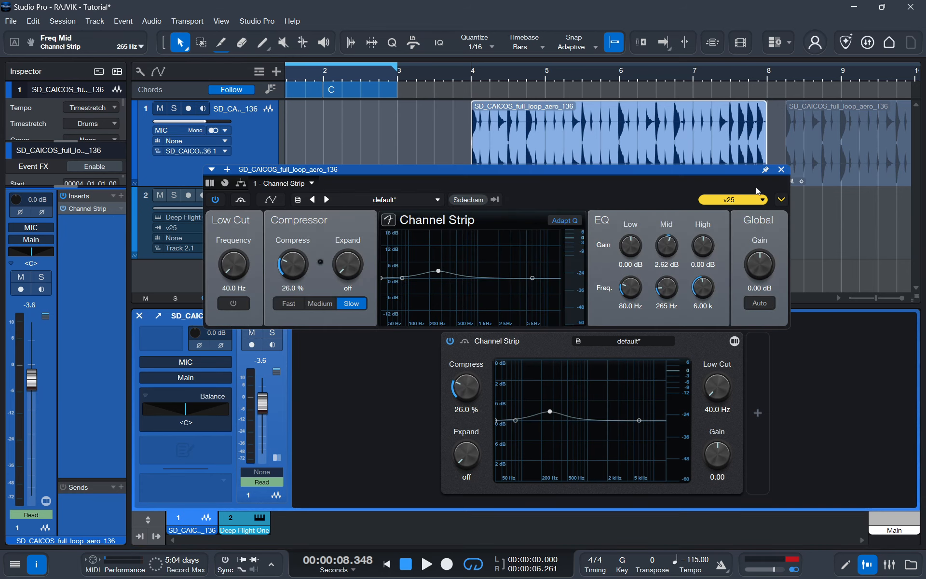
drag(630, 181, 558, 125)
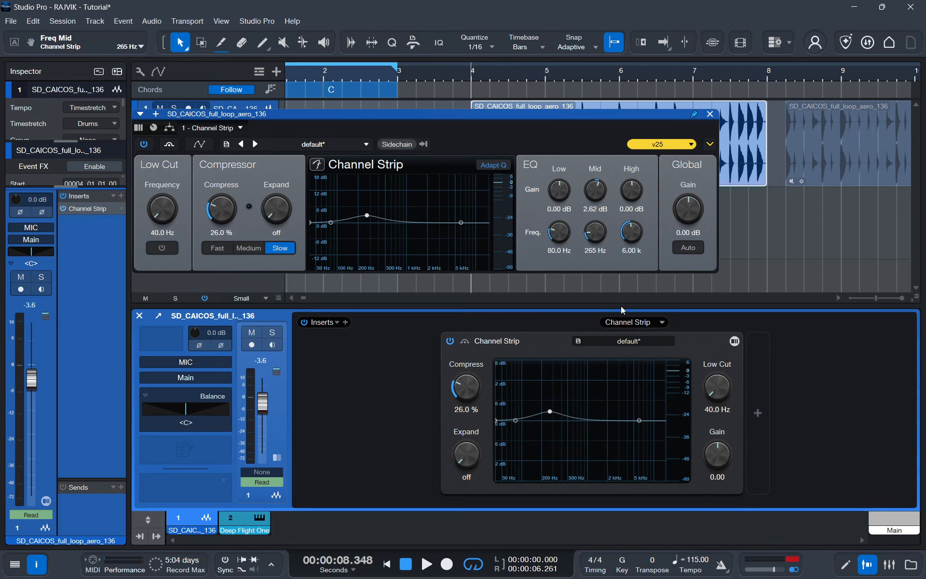
mouse_move(550, 411)
mouse_down()
mouse_move(565, 398)
mouse_move(556, 400)
mouse_move(560, 412)
mouse_up()
scroll(448, 386, up, 3)
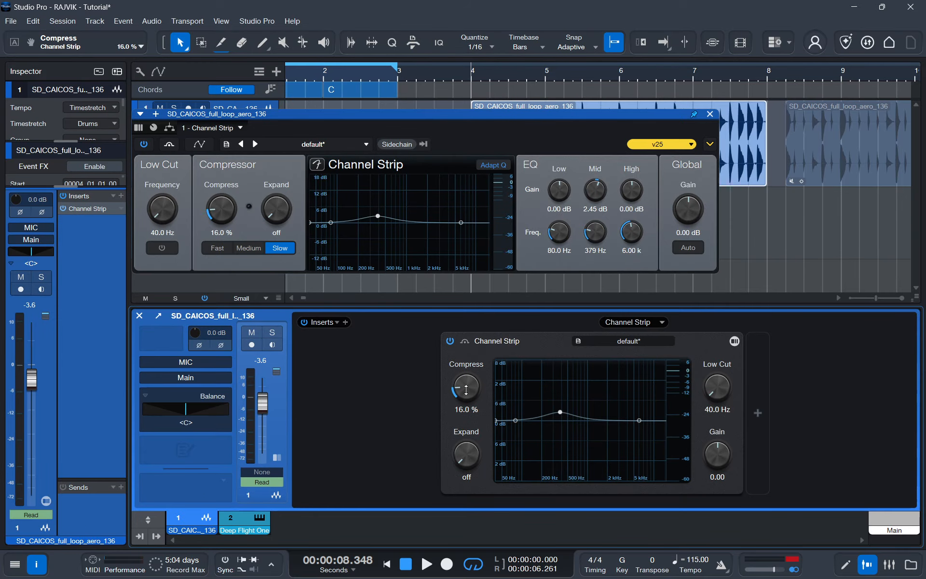
scroll(713, 395, up, 3)
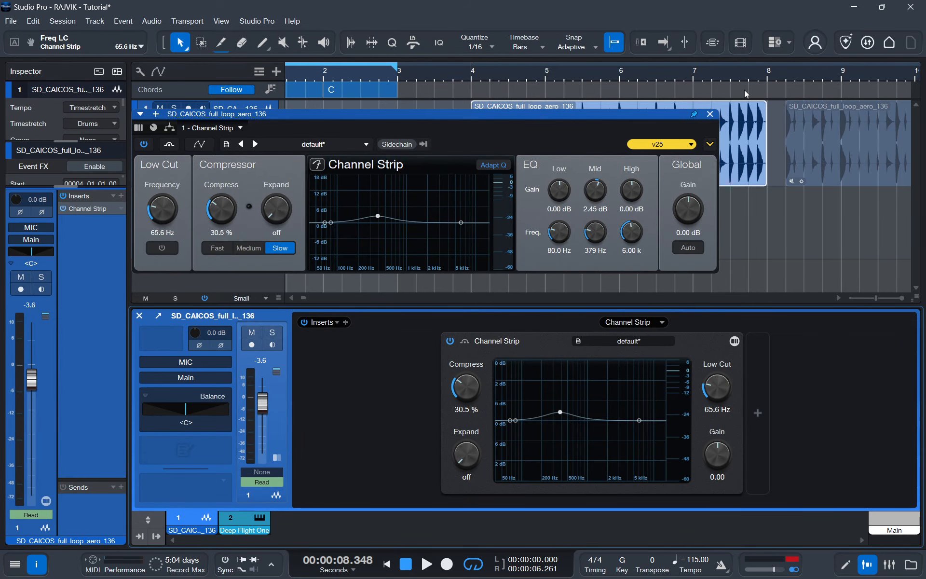
click(709, 114)
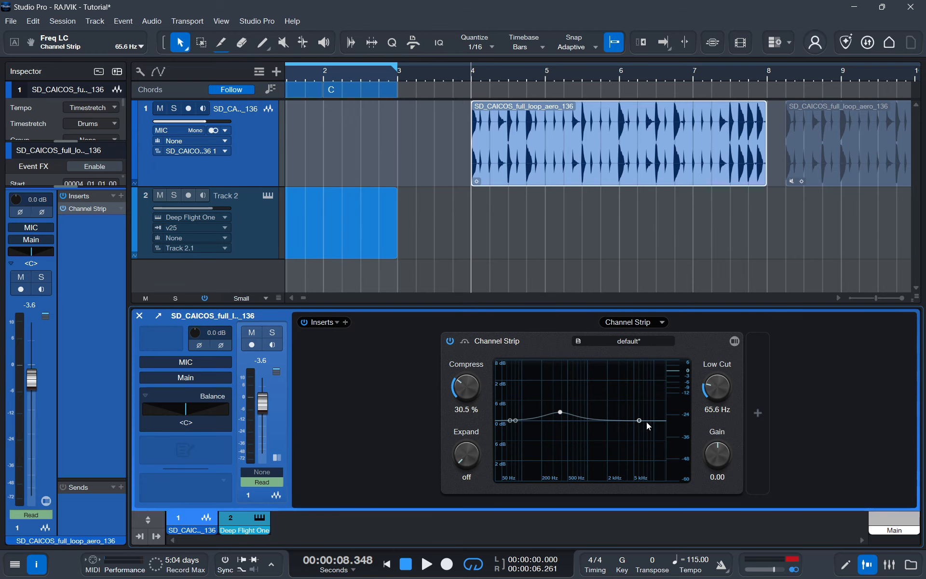
- Add an Expander after the Channel Strip on the drum loop track and set its Threshold to -15.60 dB
click(758, 413)
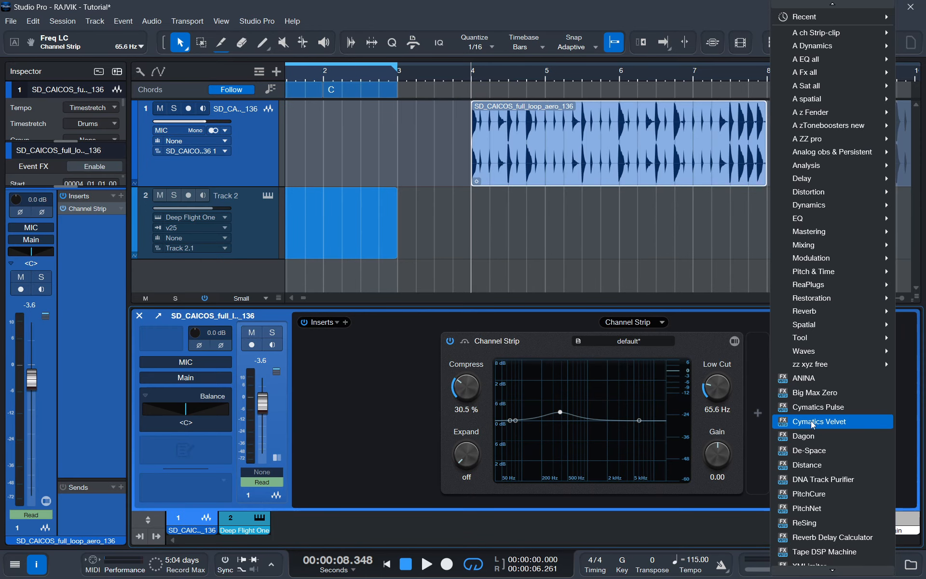
mouse_move(821, 112)
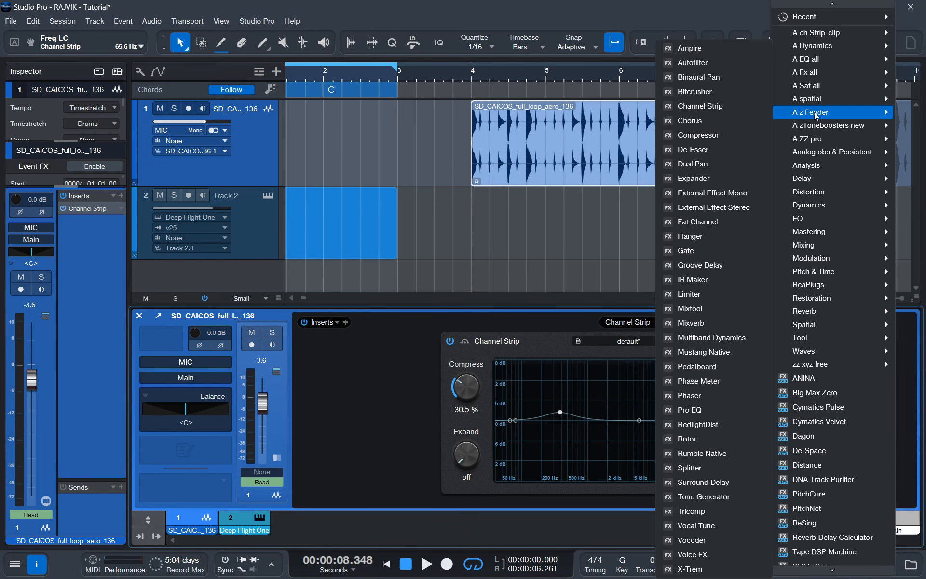
click(695, 178)
drag(720, 378, 723, 372)
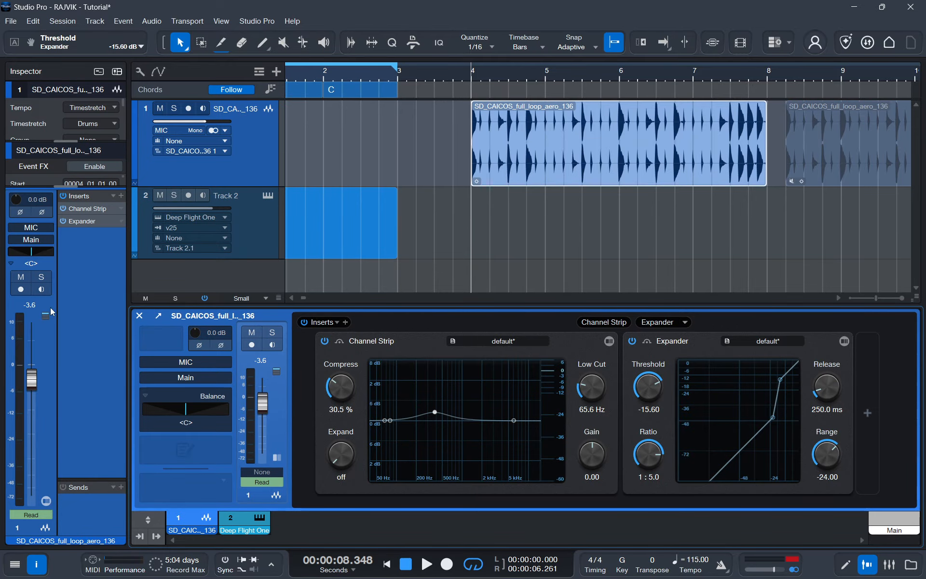
- Close the channel overview, open the mixer console, and set the drum loop fader to +1.4 dB and Deep Flight One to -1.0 dB
click(140, 316)
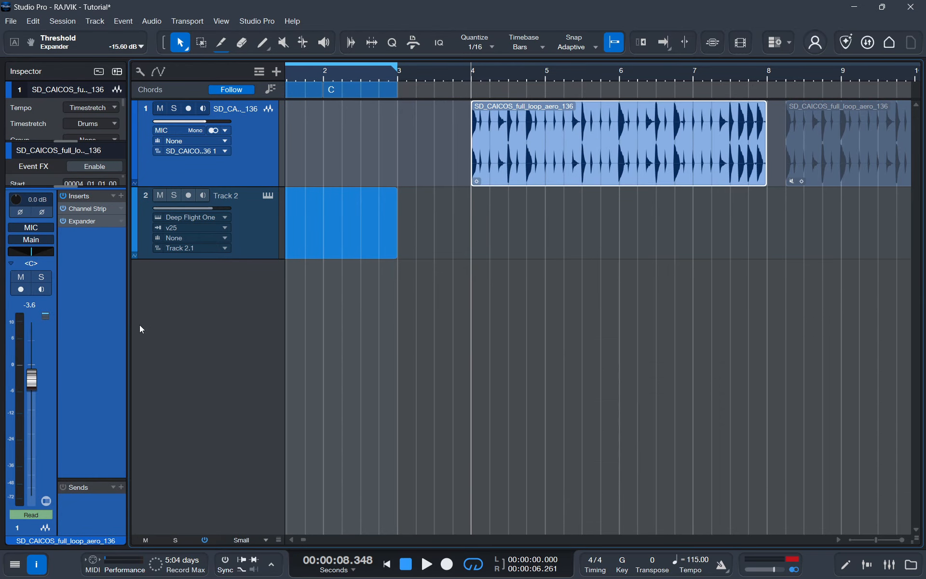
key(F3)
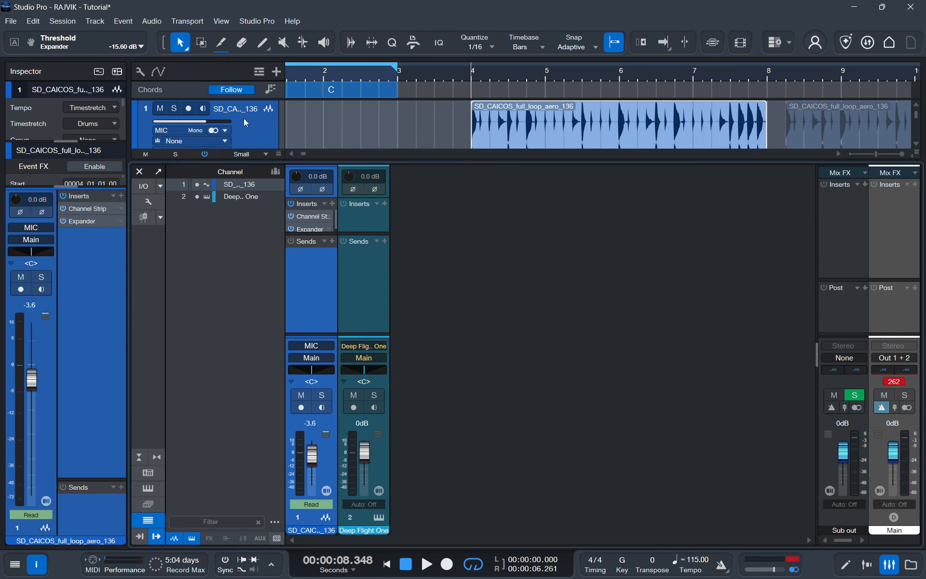
click(346, 281)
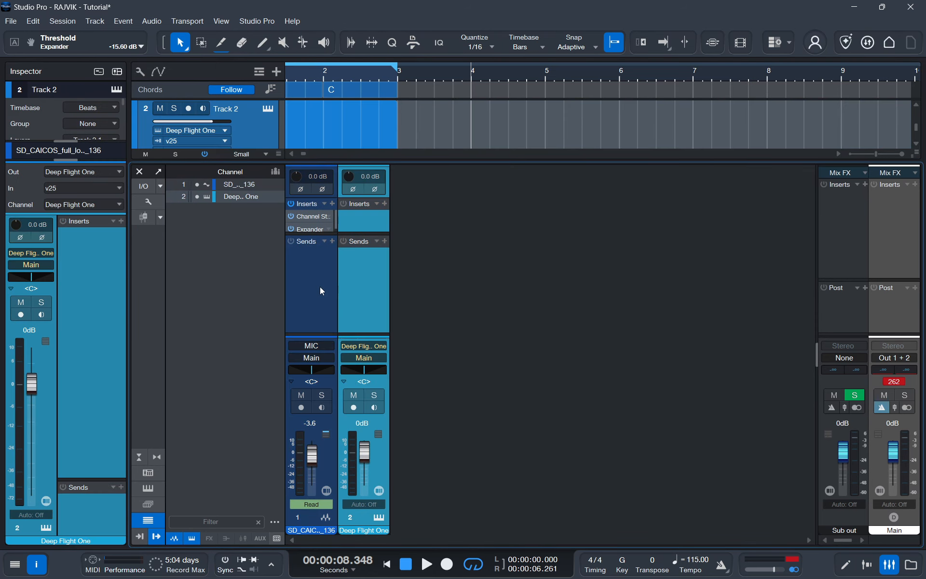
click(318, 288)
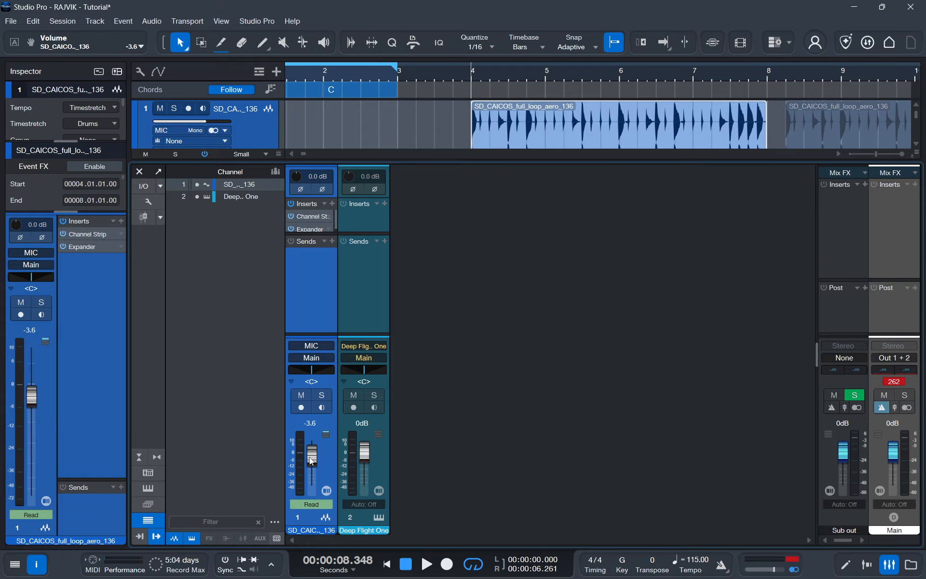
drag(309, 456, 362, 453)
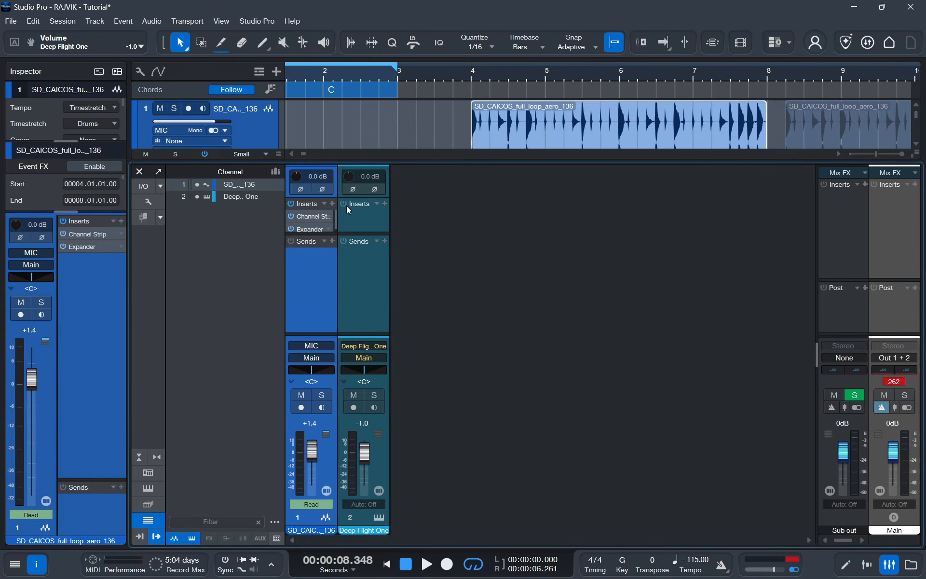
- Enlarge the mixer console and add an FX channel as a send on the drum loop channel
drag(348, 162, 349, 126)
click(332, 204)
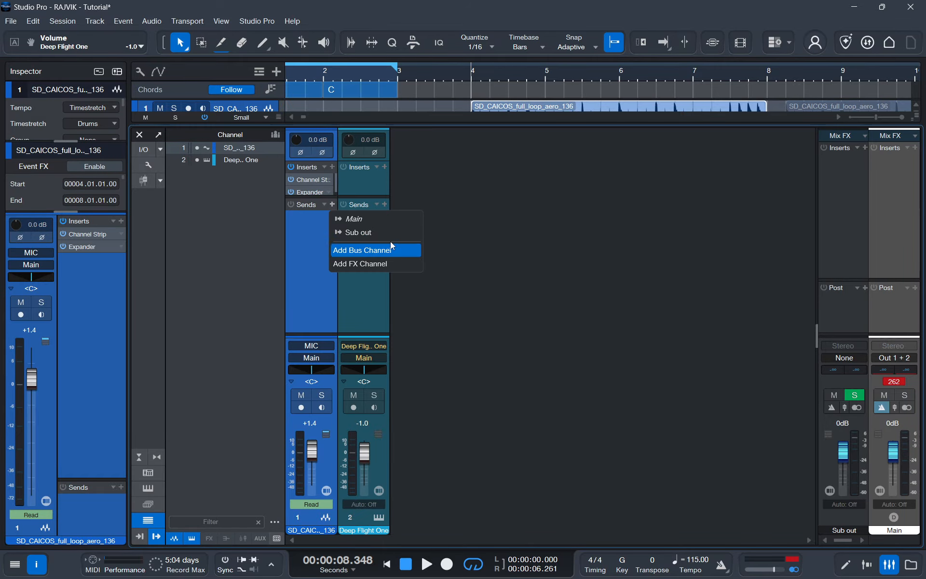
click(299, 267)
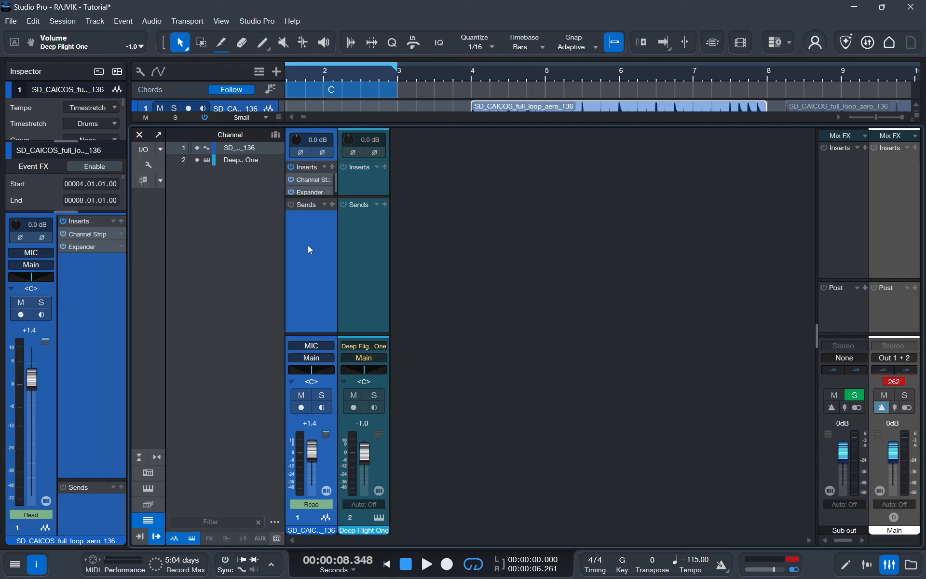
click(332, 205)
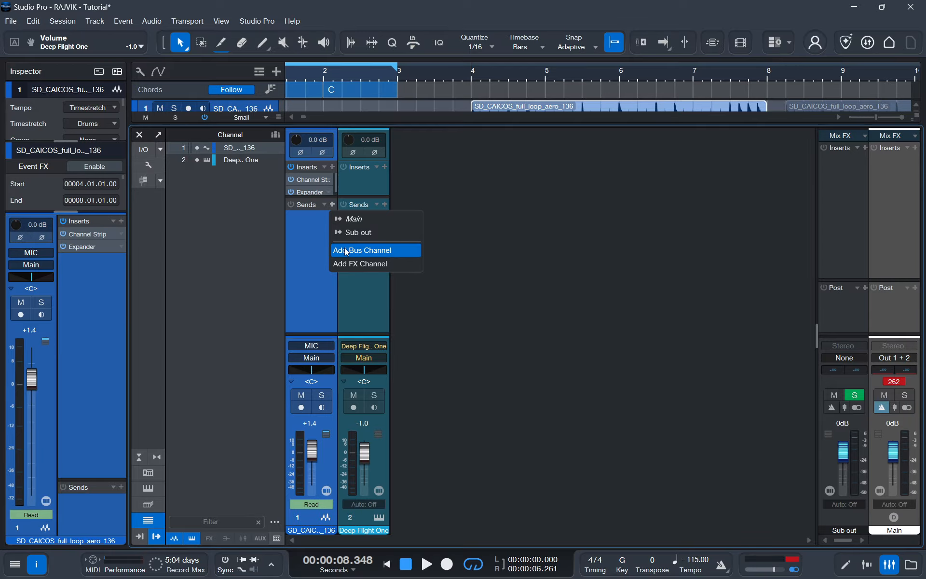
click(319, 282)
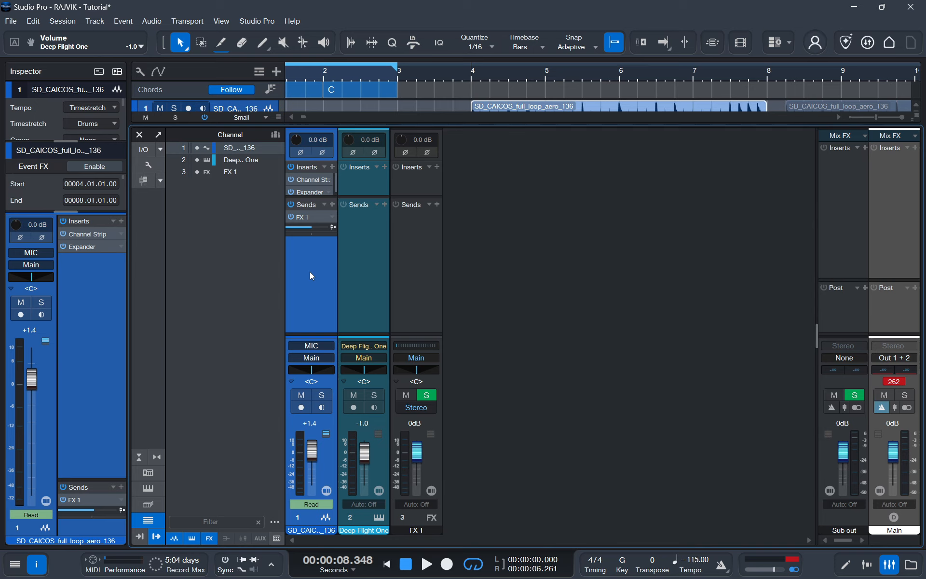
- Route the FX 1 channel's output to Sub out and set it back to Main
click(409, 307)
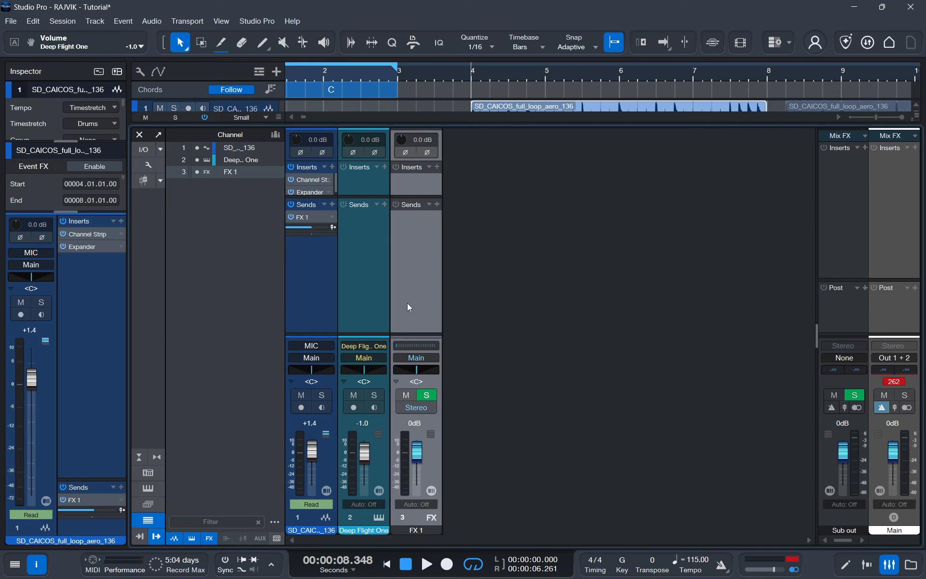
click(424, 358)
click(434, 382)
click(846, 299)
click(421, 359)
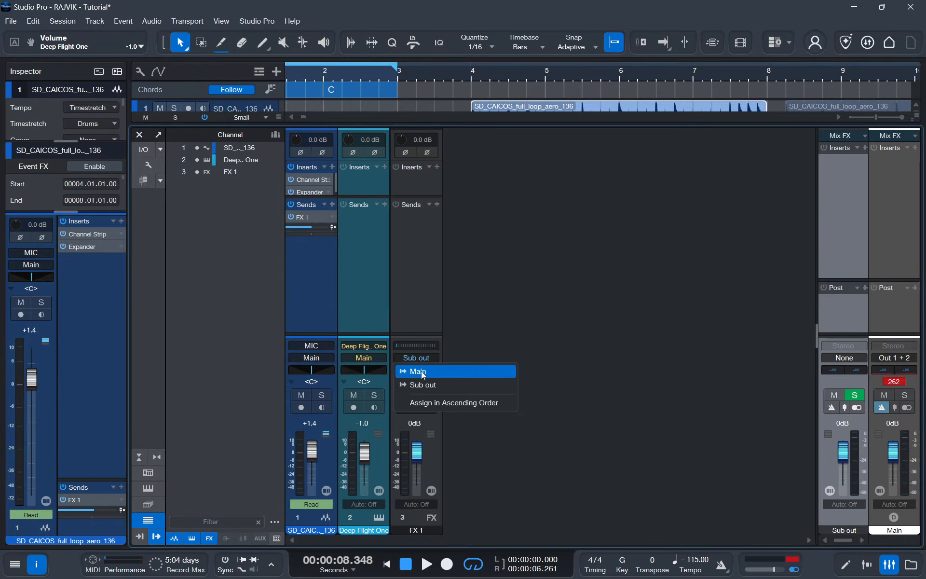
click(421, 371)
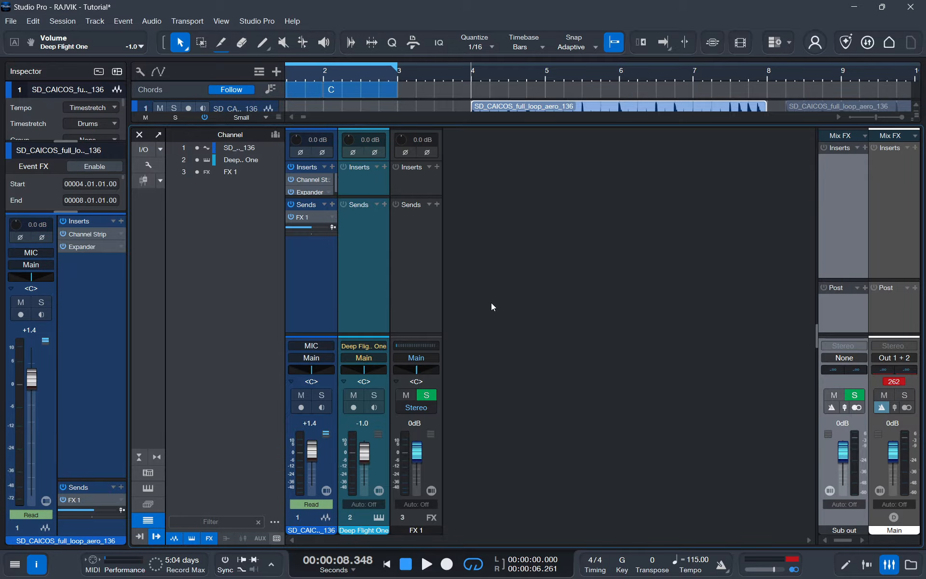
- Close the mixer console and show the browser's home page and its list of instruments
click(889, 563)
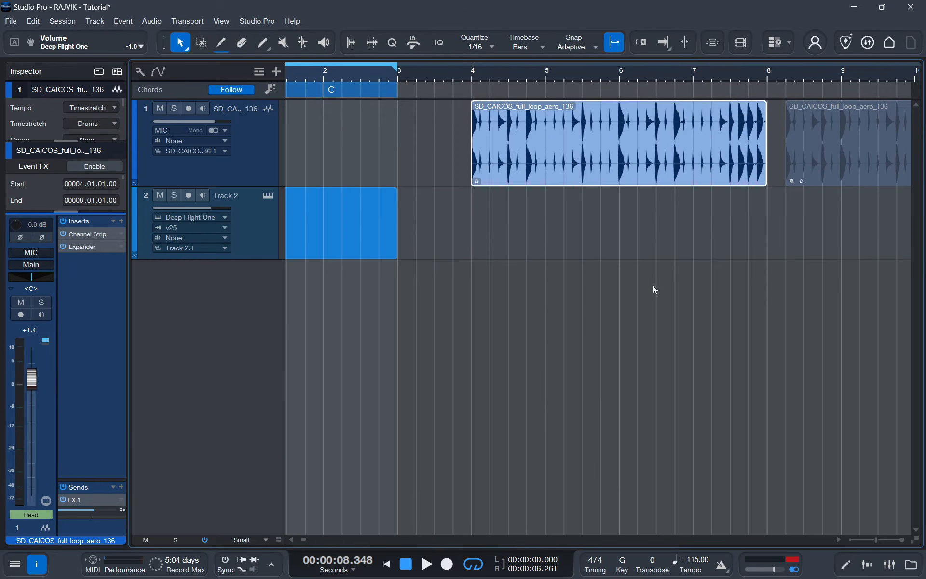
click(912, 564)
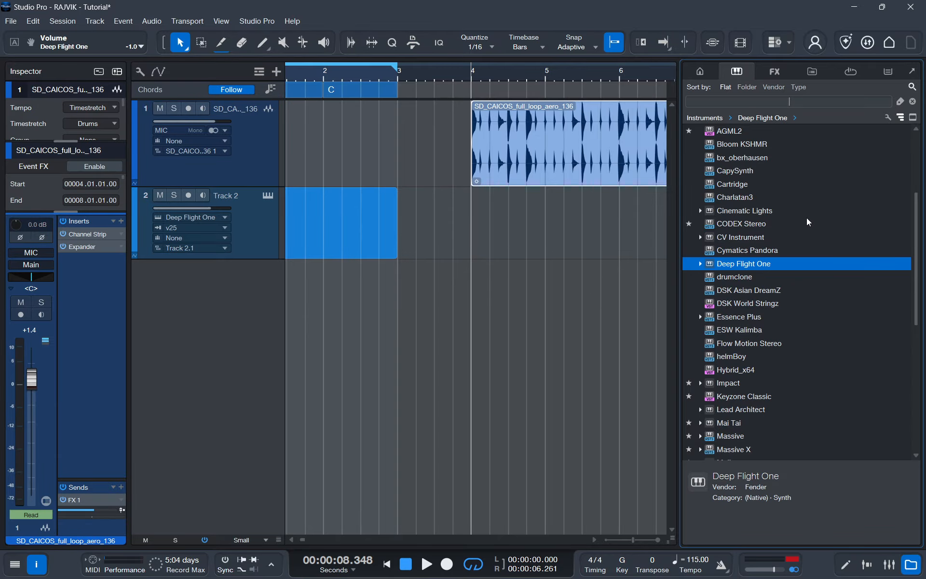
click(700, 73)
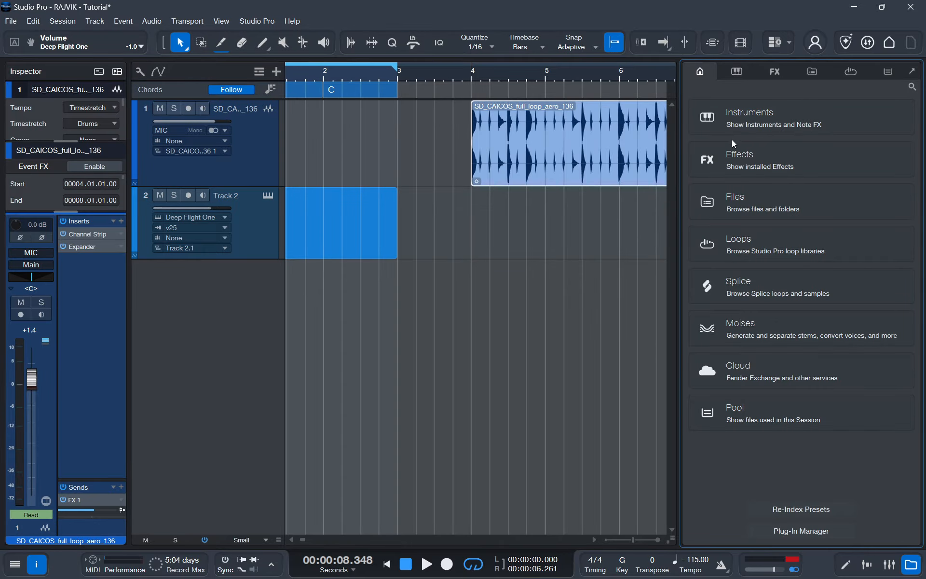
click(736, 71)
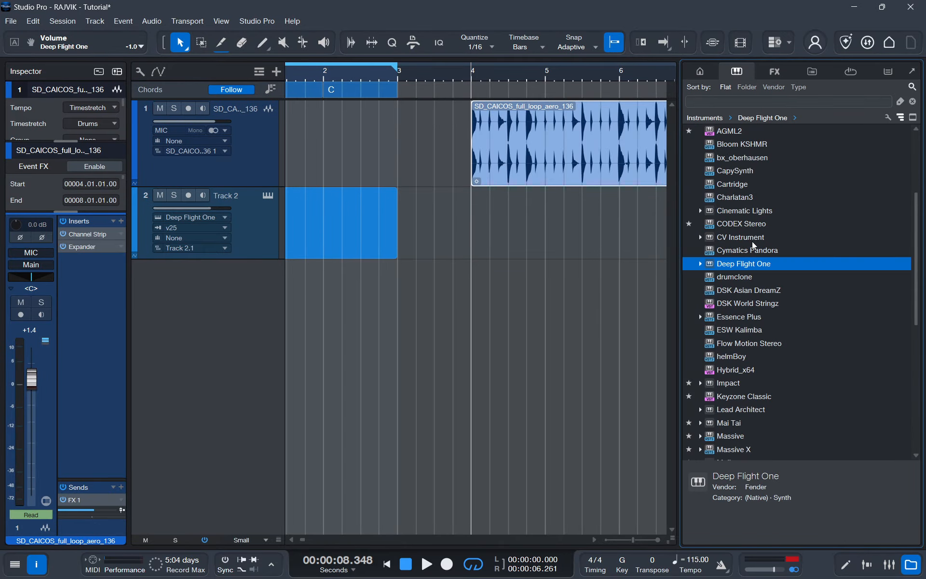
scroll(755, 245, up, 3)
scroll(755, 245, up, 2)
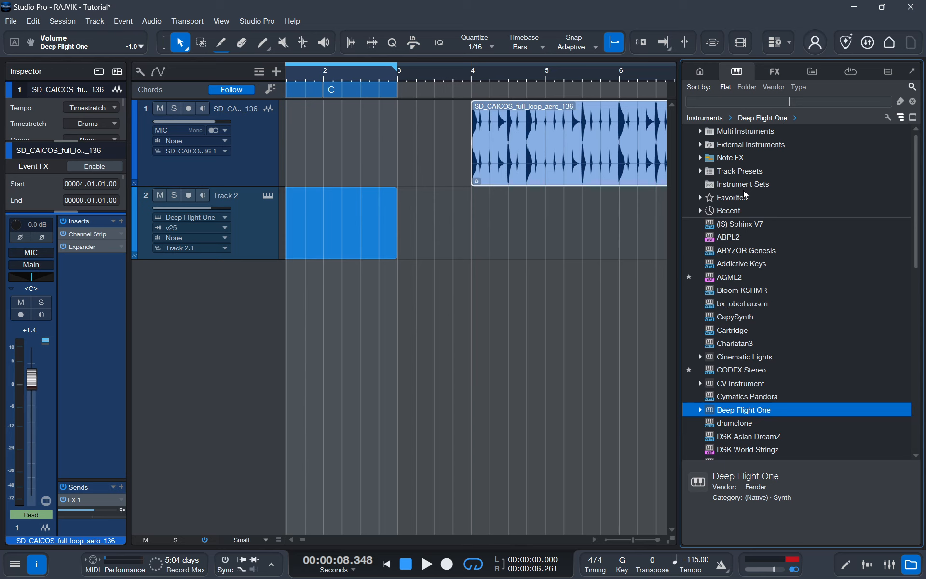
- Show the effects in the browser sorted by folder and expand the A ch Strip-clip folder
click(774, 71)
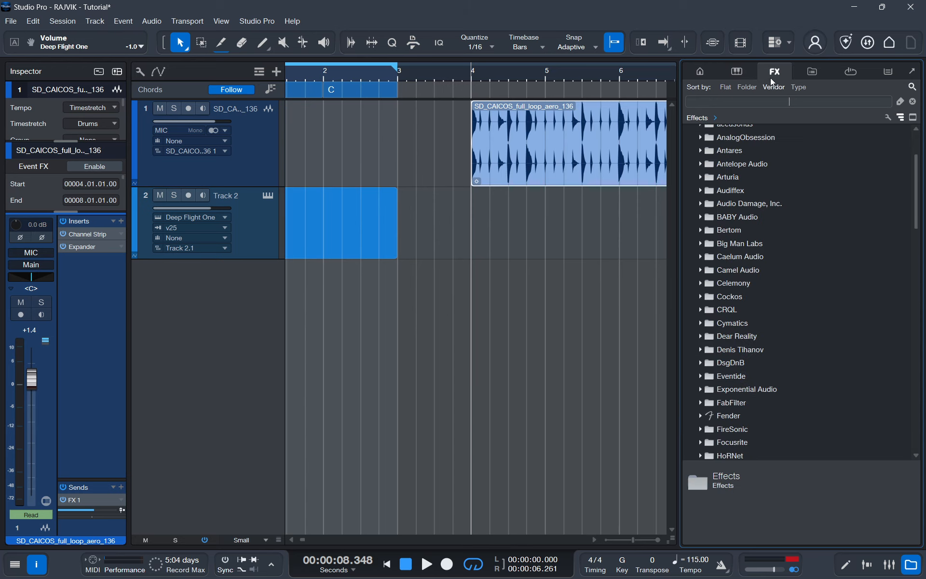
scroll(745, 226, up, 3)
click(747, 87)
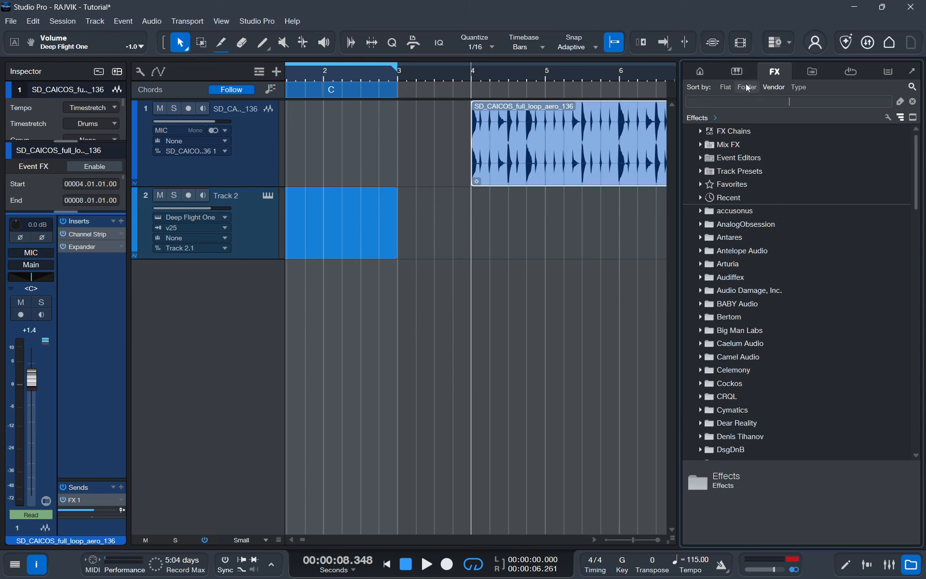
double_click(737, 210)
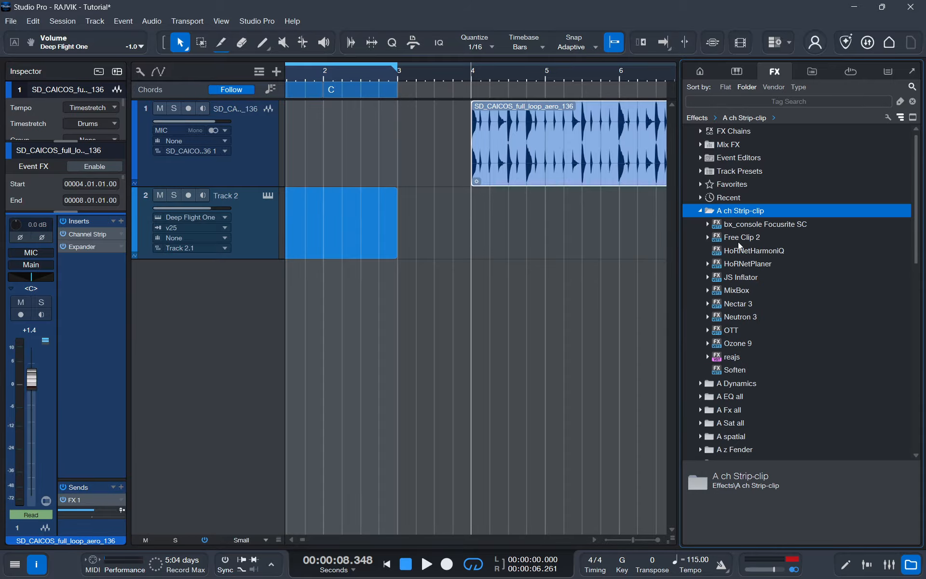
- Insert the Free Clip 2 effect on the Deep Flight One track and close its plug-in window
double_click(746, 225)
click(746, 266)
double_click(741, 225)
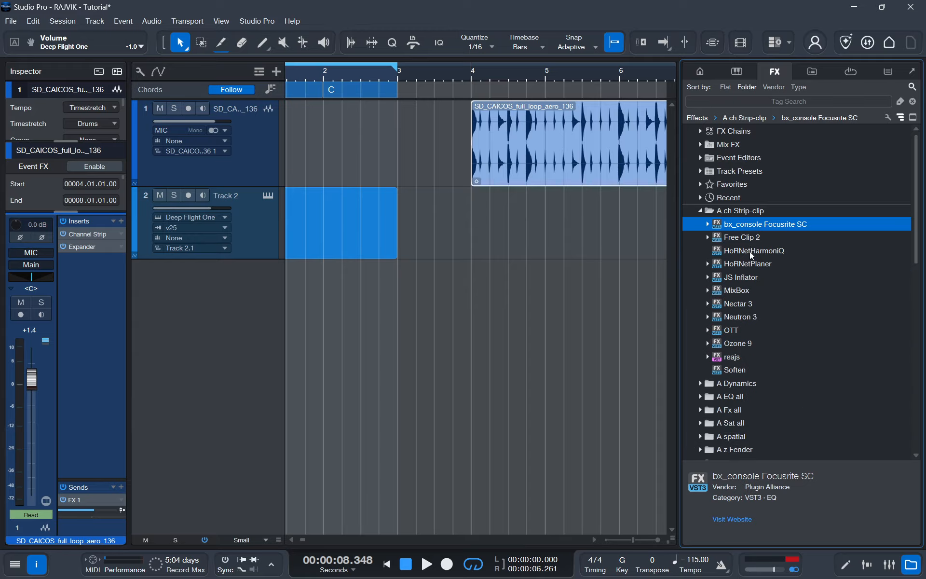
double_click(743, 239)
double_click(749, 238)
drag(748, 238, 229, 227)
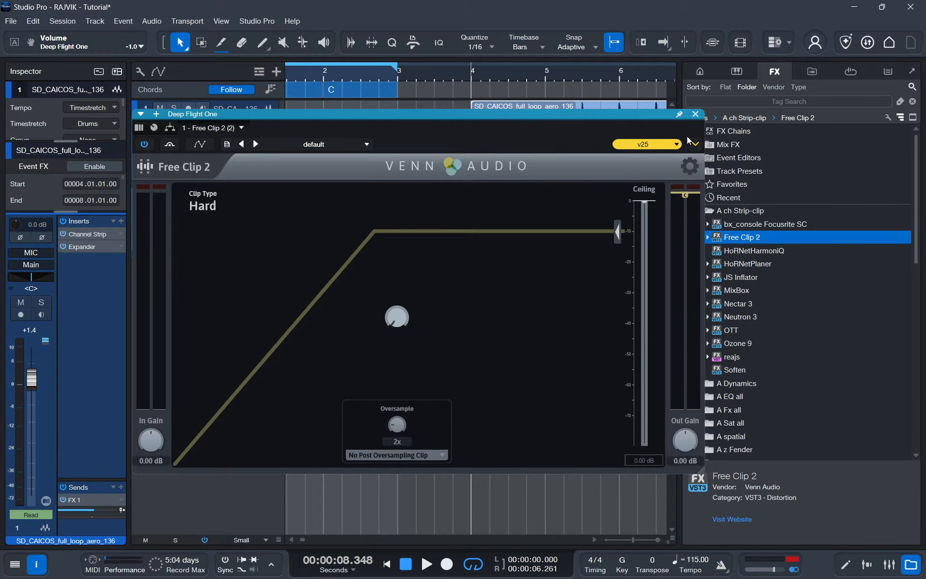
click(695, 114)
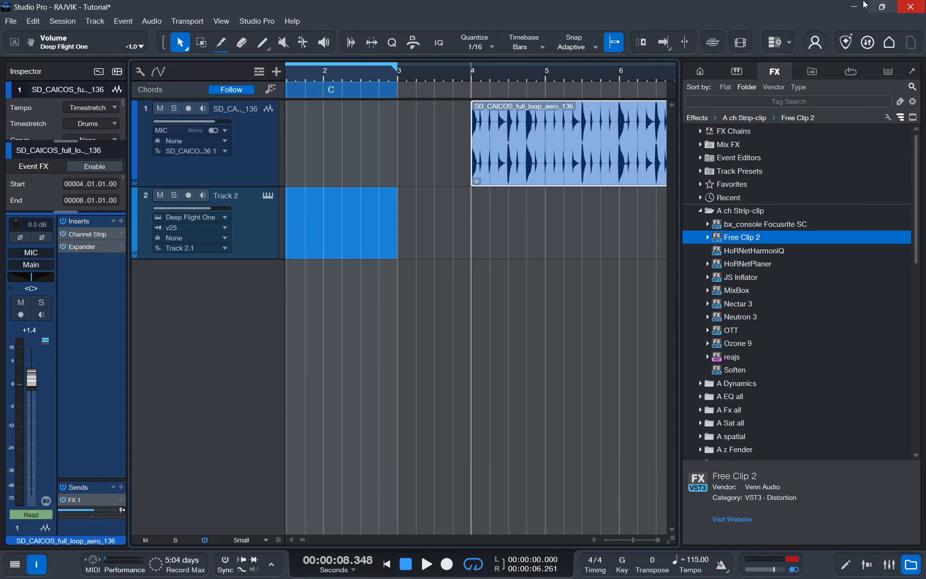
- Show the Files browser, widen it, and view the tab options for the Downloads location
click(811, 72)
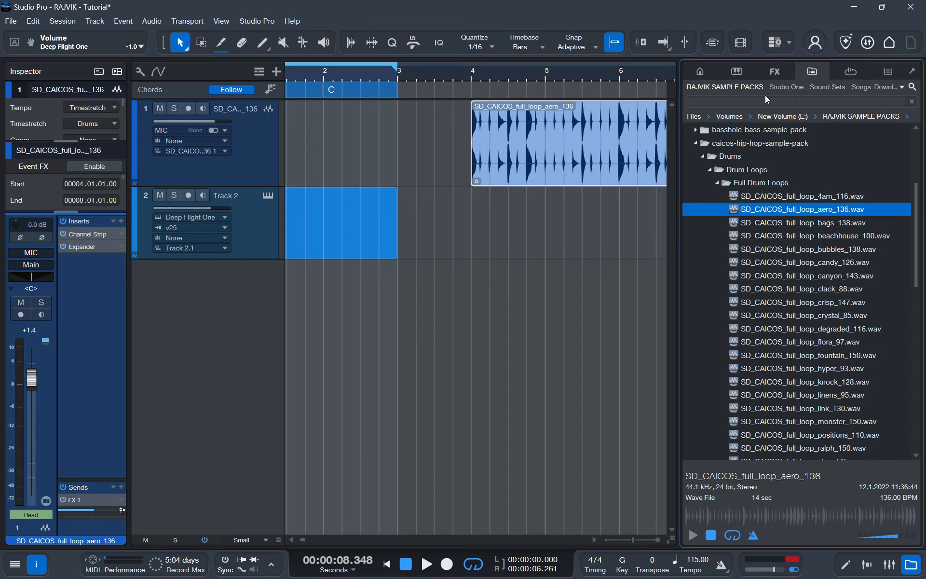
click(731, 97)
click(903, 87)
right_click(785, 87)
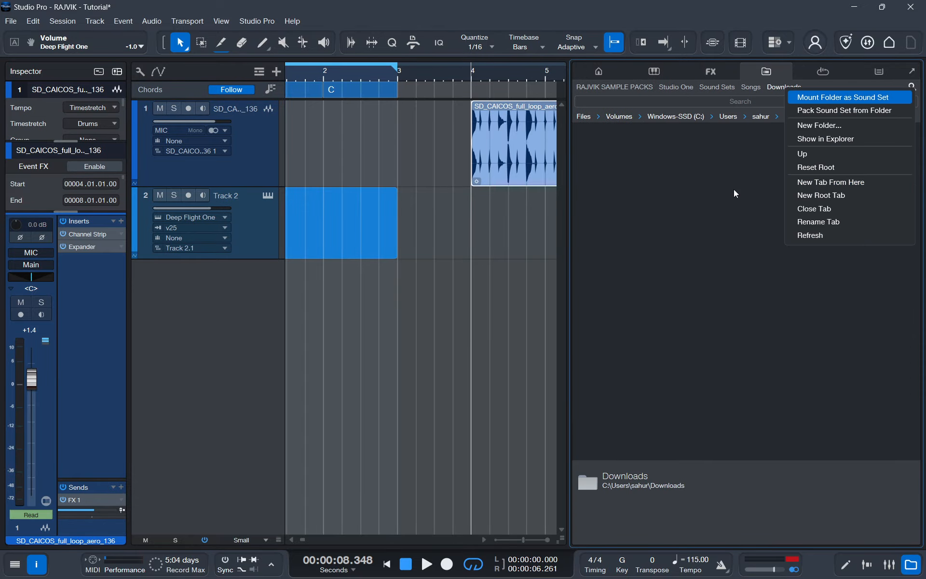
click(792, 91)
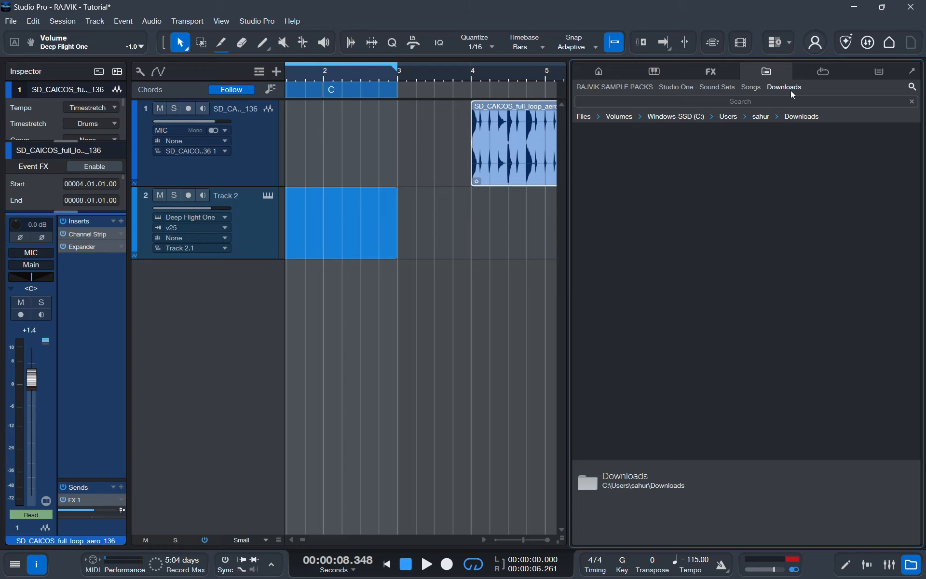
- Look through the sample packs, Studio One, Sound Sets, Songs and Downloads file locations, returning to the sample packs
click(611, 87)
click(677, 90)
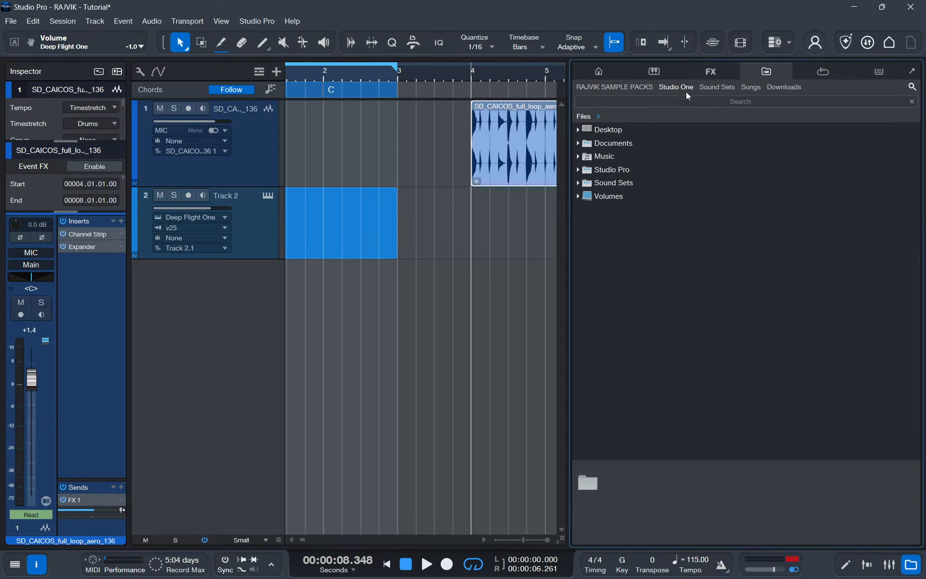
click(703, 86)
click(753, 86)
click(798, 89)
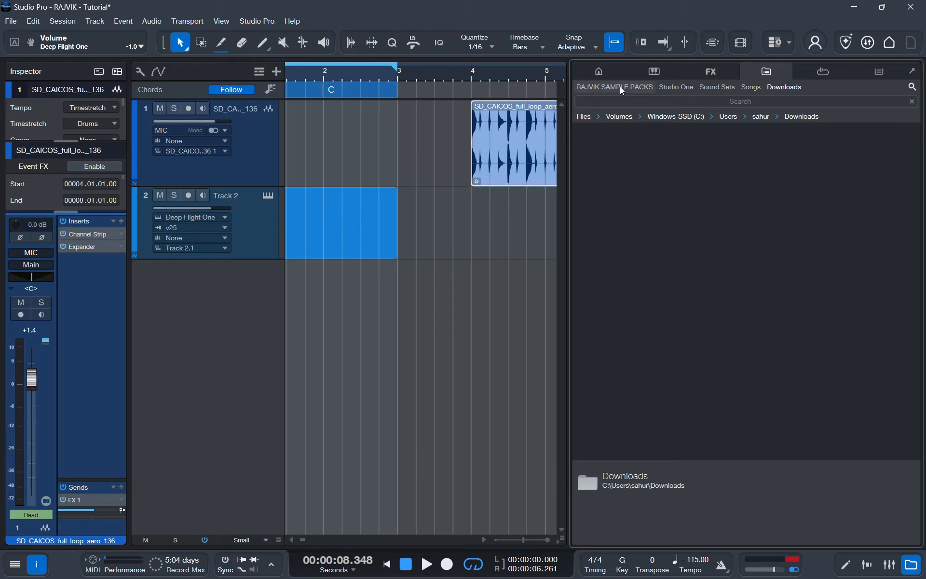
click(621, 87)
scroll(680, 182, up, 2)
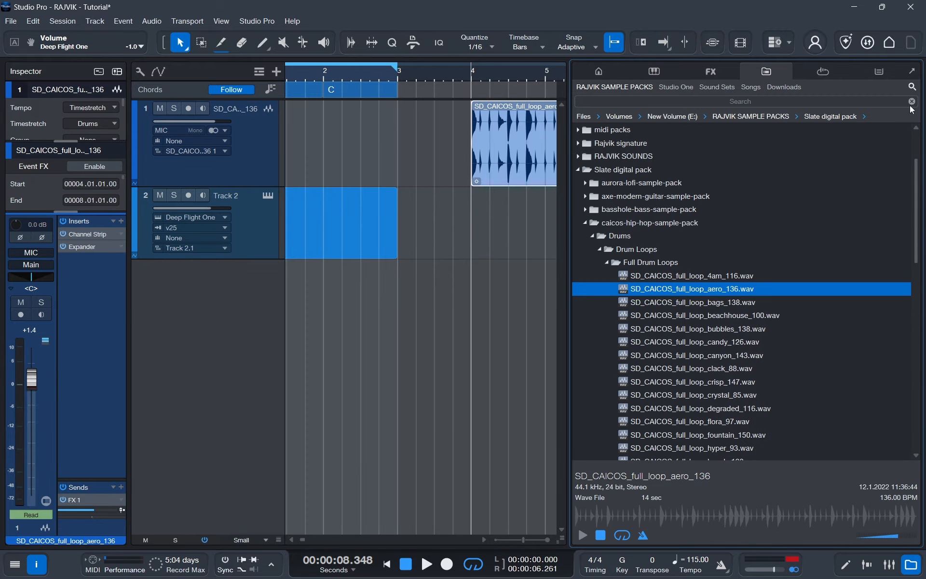
- Collapse the Guitar category in the loop library and show the Pool of files used in the session
click(823, 71)
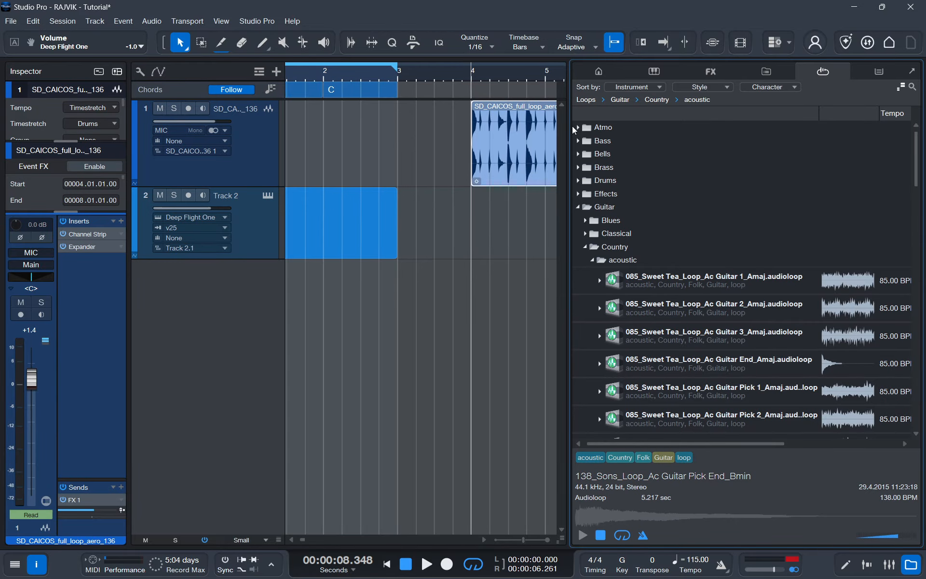
click(578, 208)
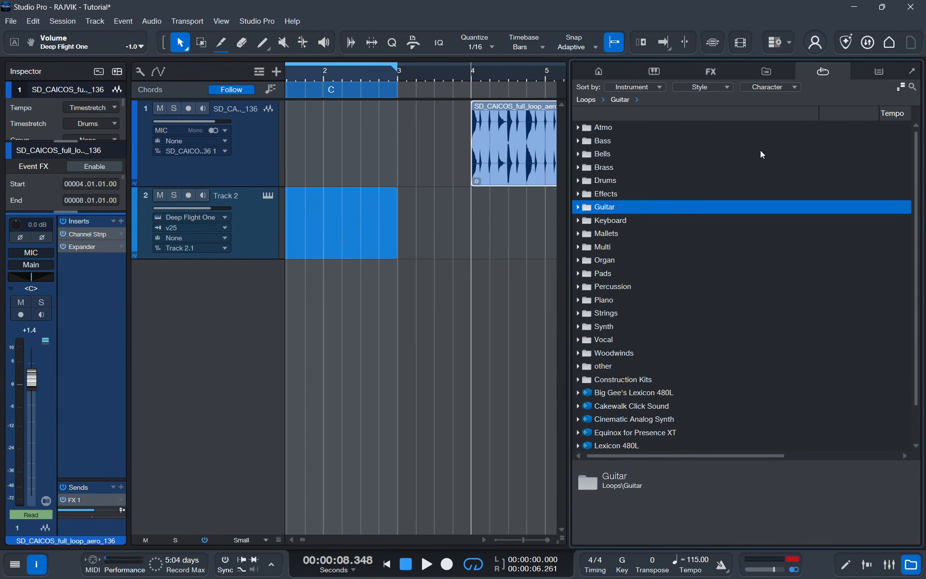
click(871, 76)
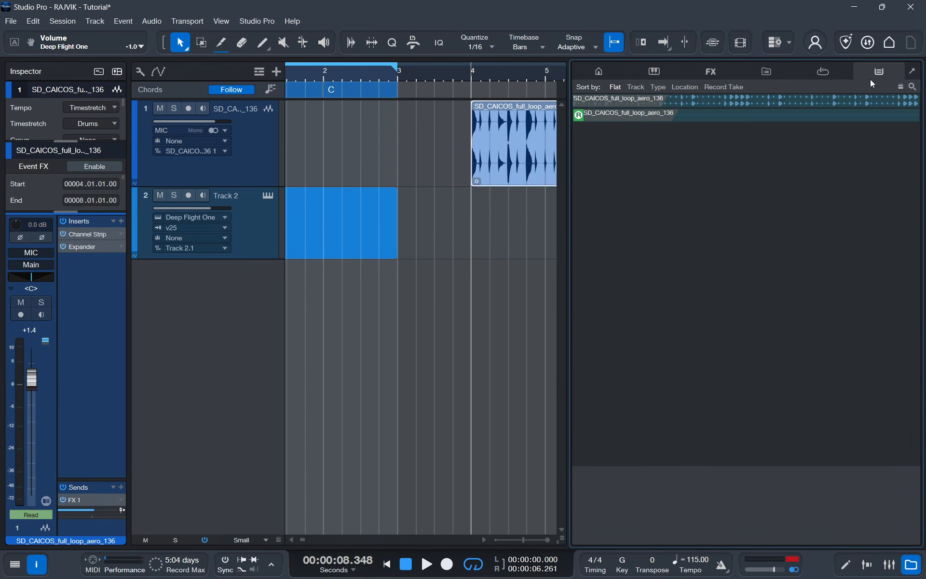
- Select the Track 2 event, inspect the second drum loop file in the Pool, and clear the event selection
click(347, 195)
click(349, 113)
click(483, 140)
click(337, 227)
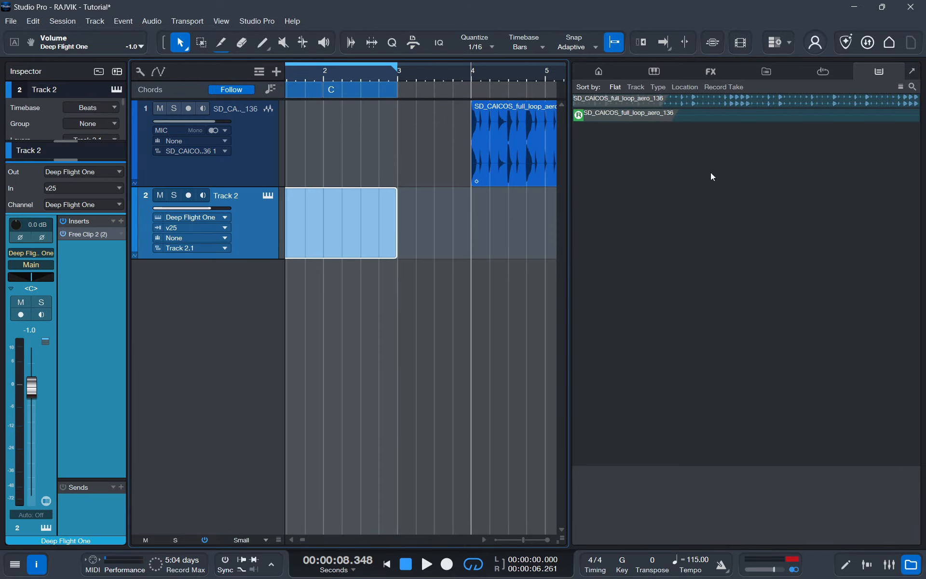
click(656, 114)
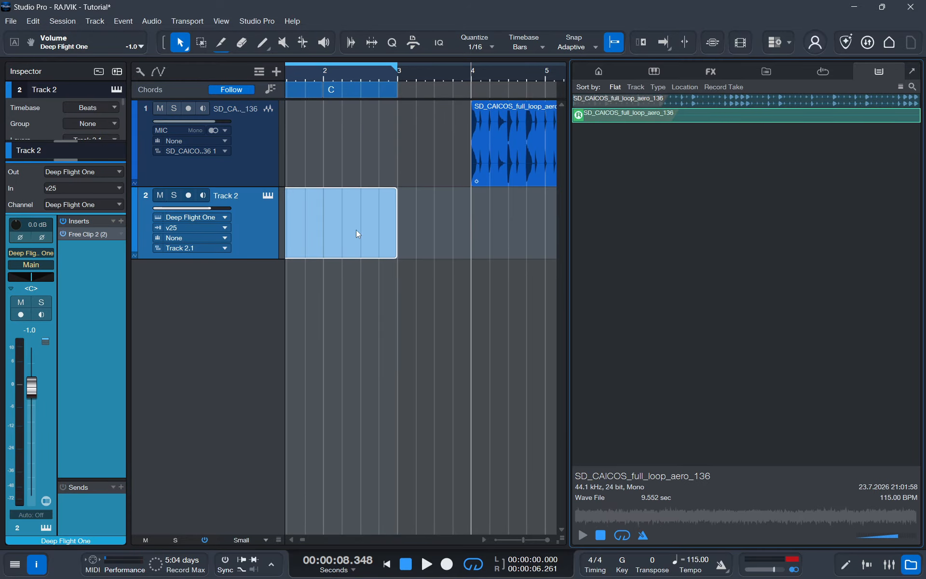
click(360, 161)
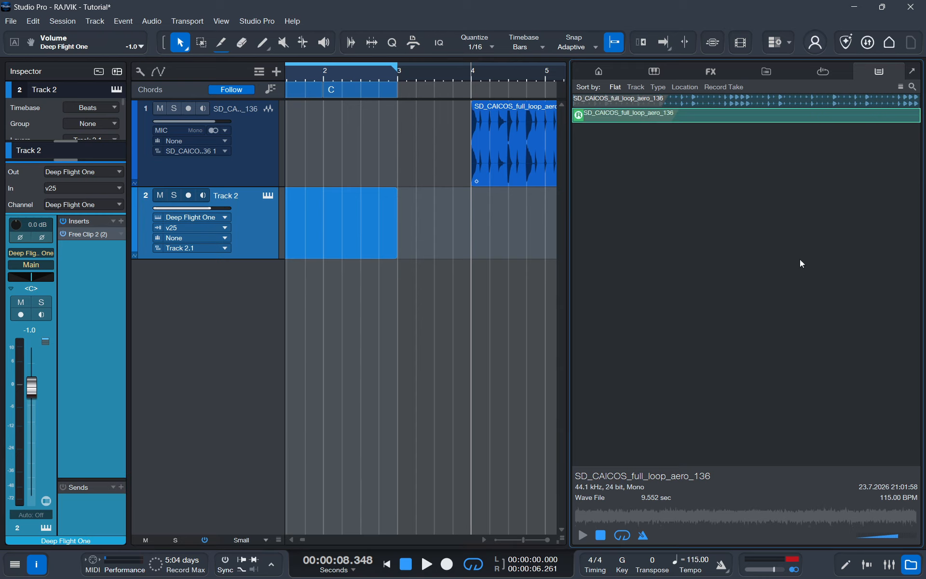
- View the Pool's file management options and delete both drum loop events from the first track
right_click(620, 202)
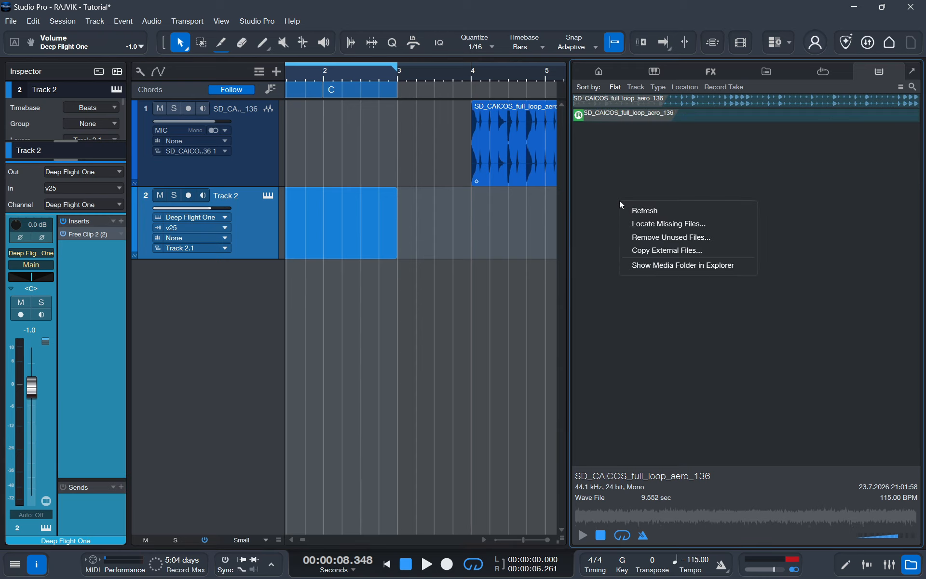
click(421, 71)
scroll(430, 71, down, 5)
drag(474, 131, 300, 182)
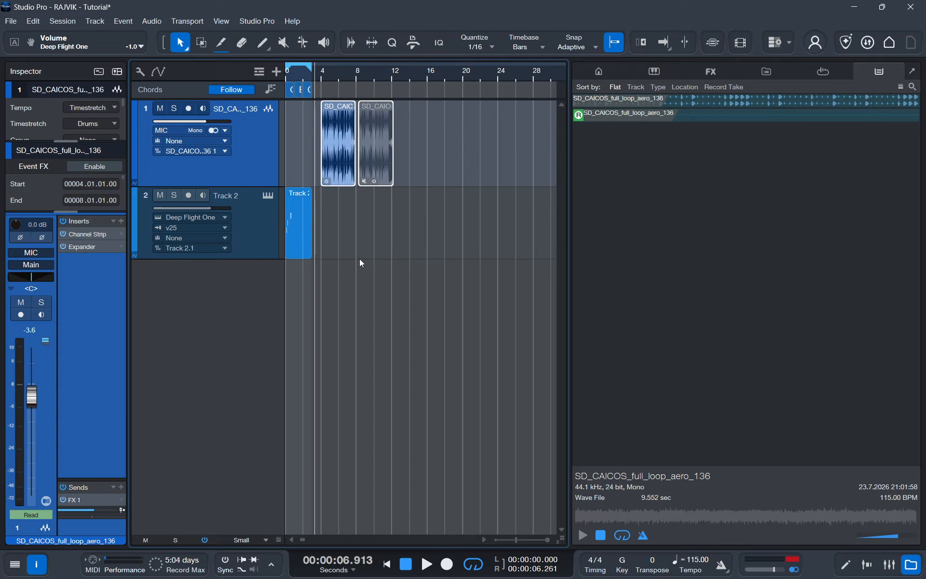
key(Delete)
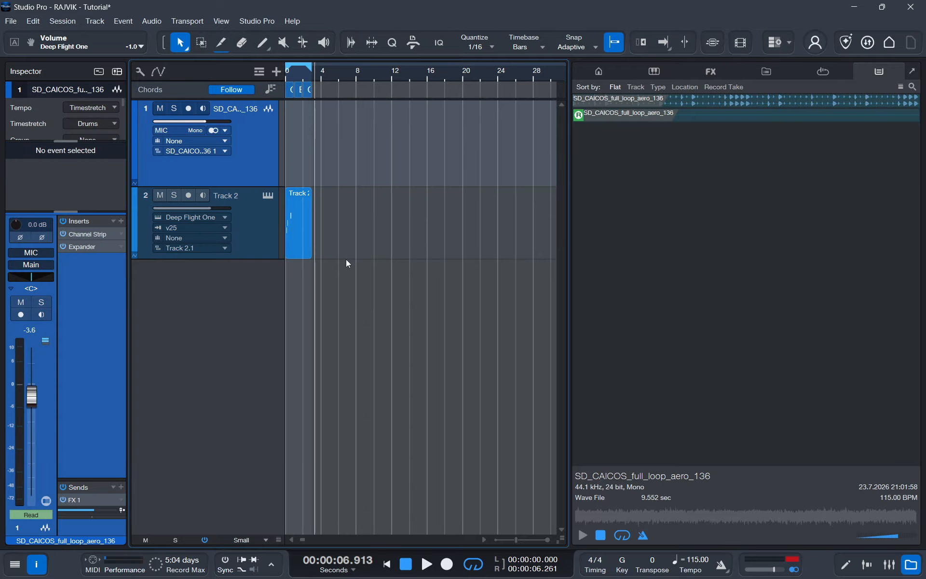
- Review the drum loop files offered for removal as unused in the Pool and decline removing them
right_click(646, 245)
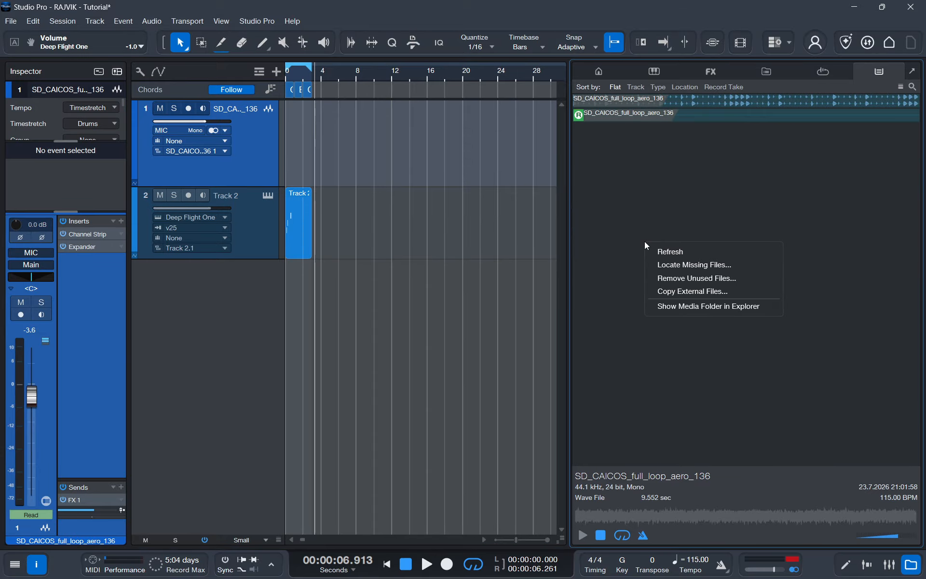
click(676, 279)
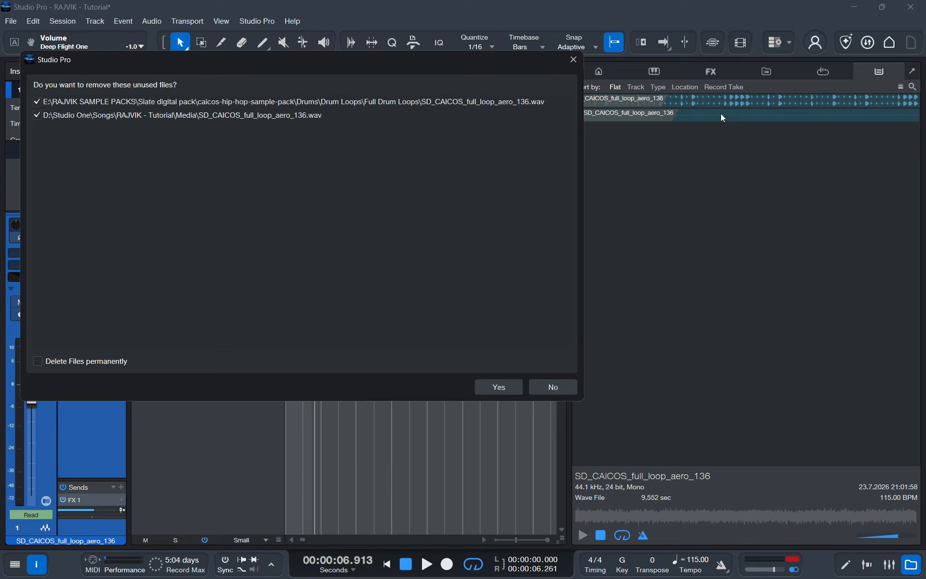
click(556, 387)
- Hide the browser and undo the deletion of the two drum loop events
click(914, 565)
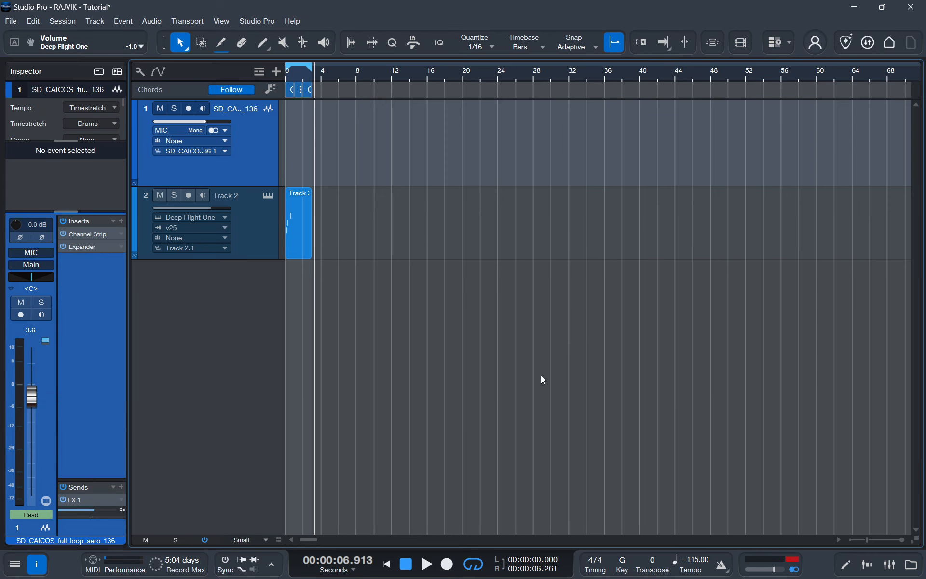
key(ctrl+z)
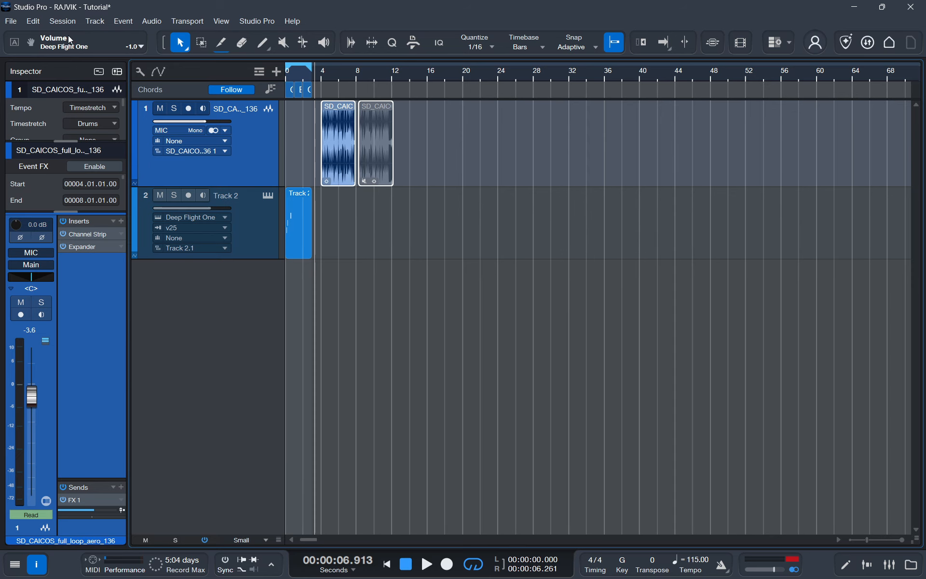
- Look through the file, edit, session, track and event commands, and clear the event selection
click(11, 22)
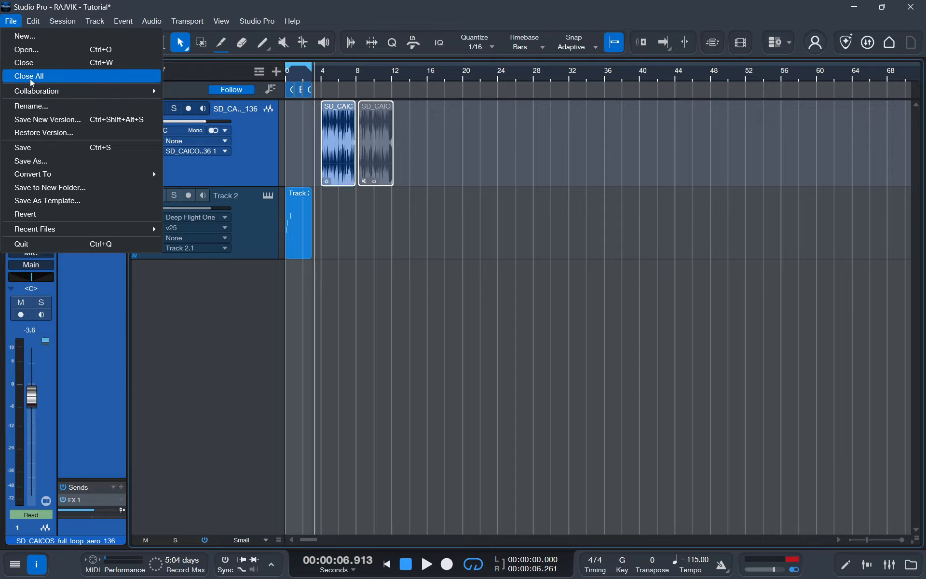
mouse_move(33, 22)
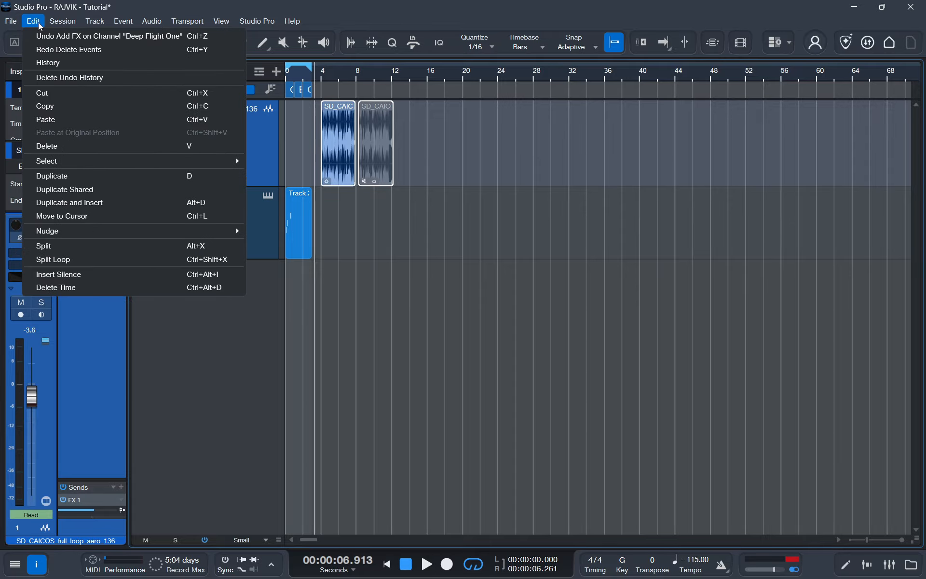
mouse_move(63, 21)
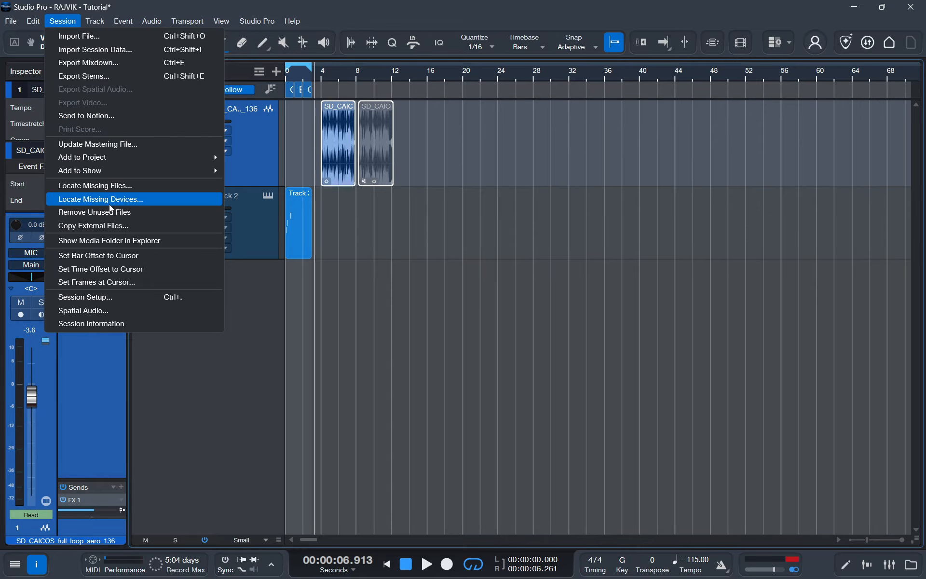
mouse_move(101, 25)
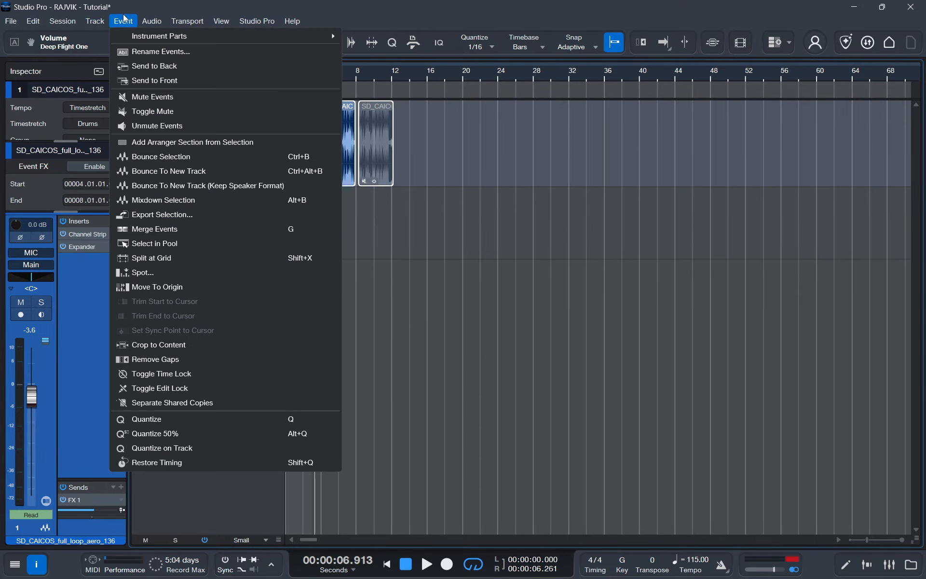
click(467, 224)
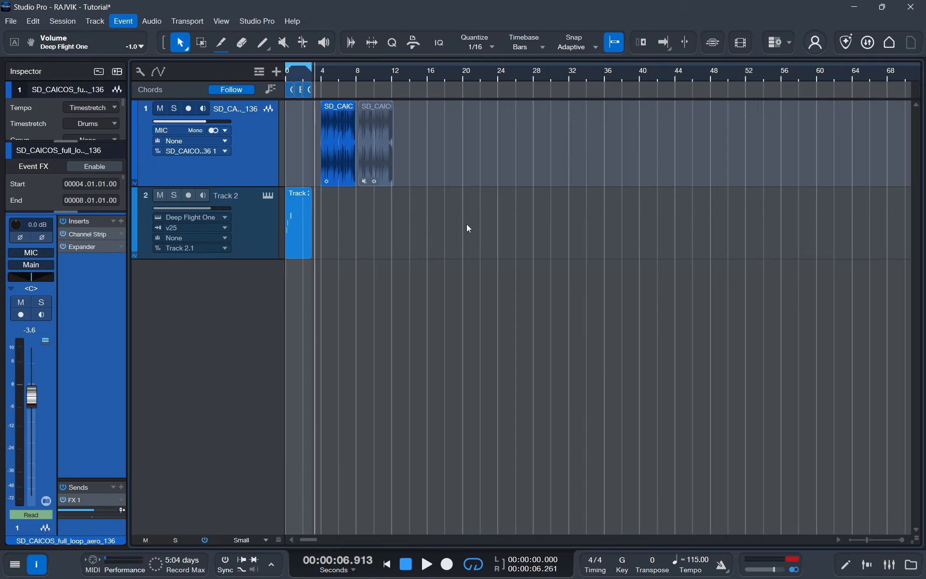
- Create an empty instrument part on Track 2 spanning bars 8 to 12 and view it in the note editor
double_click(377, 231)
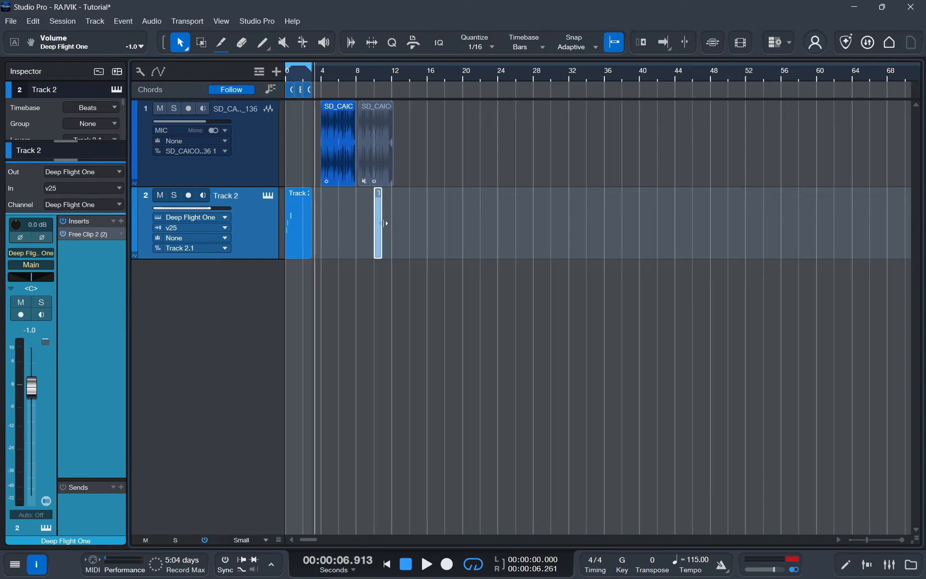
mouse_move(386, 223)
mouse_down()
mouse_move(403, 225)
mouse_move(370, 224)
mouse_up()
right_click(465, 222)
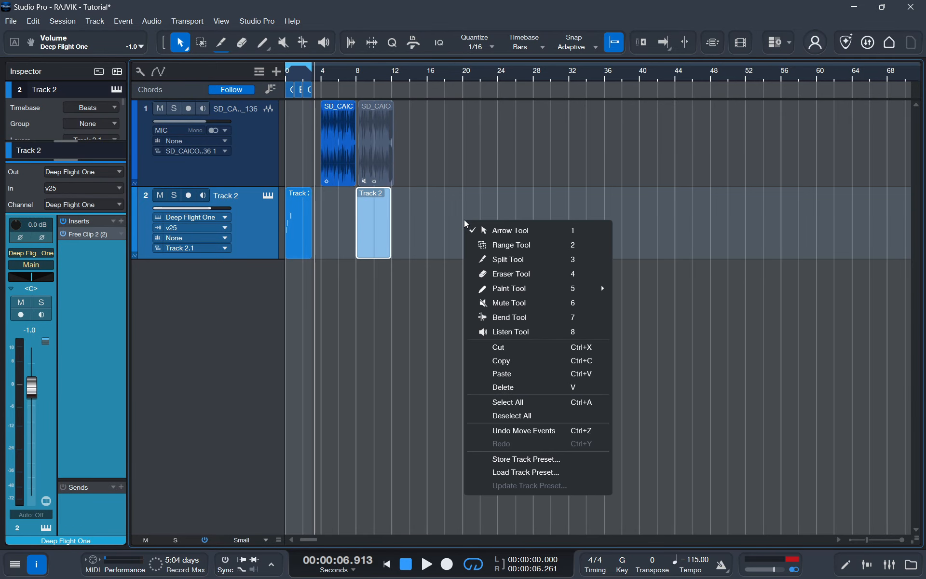
click(507, 230)
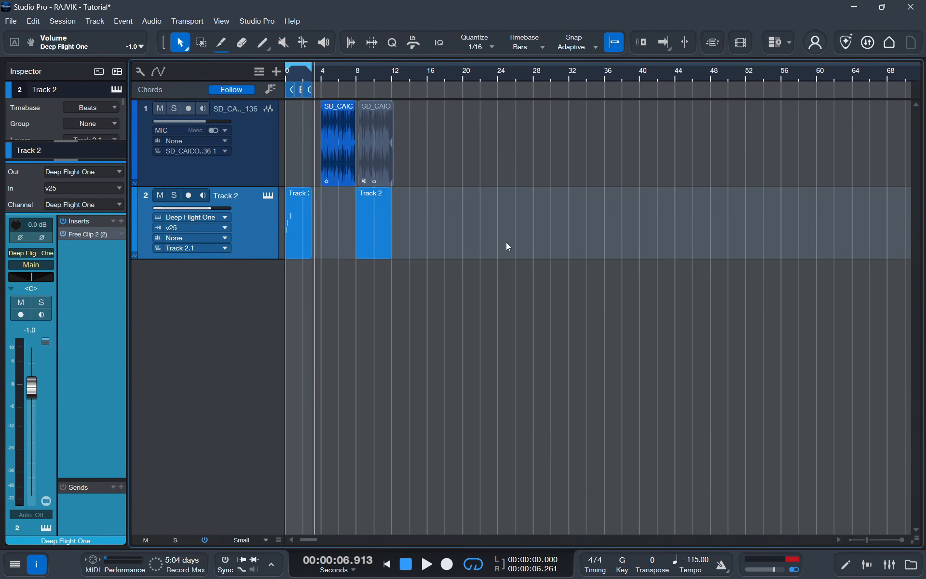
double_click(382, 220)
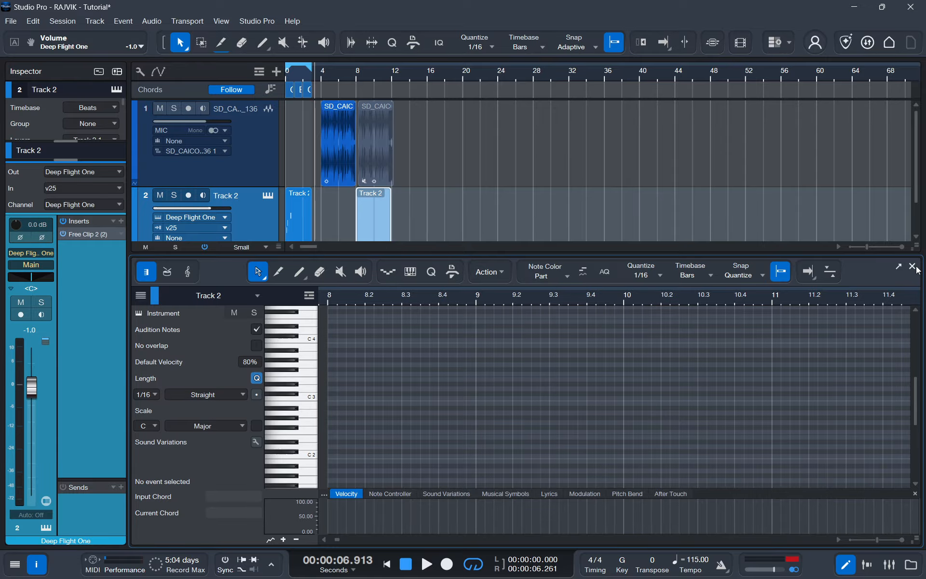
click(913, 267)
click(342, 150)
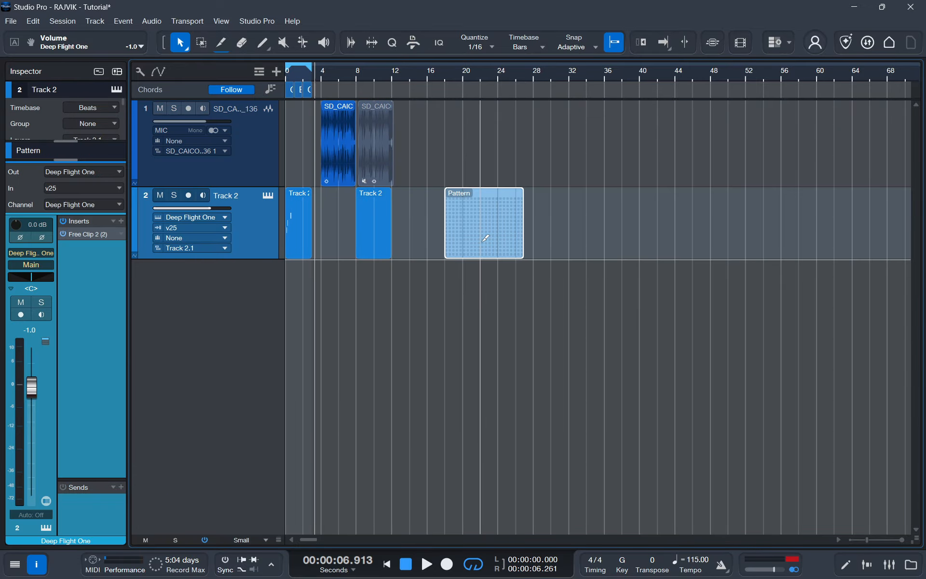
drag(523, 207, 353, 196)
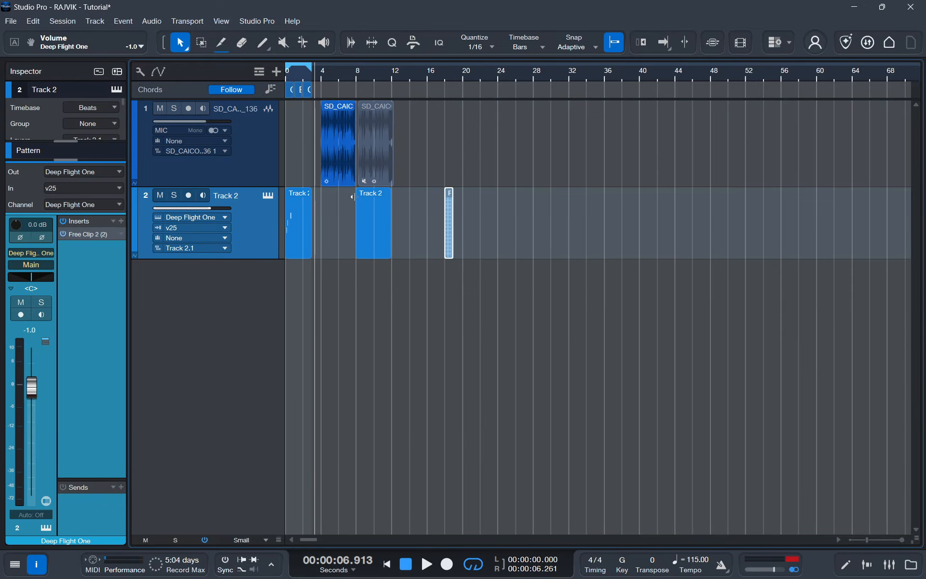
key(Delete)
click(381, 224)
click(433, 224)
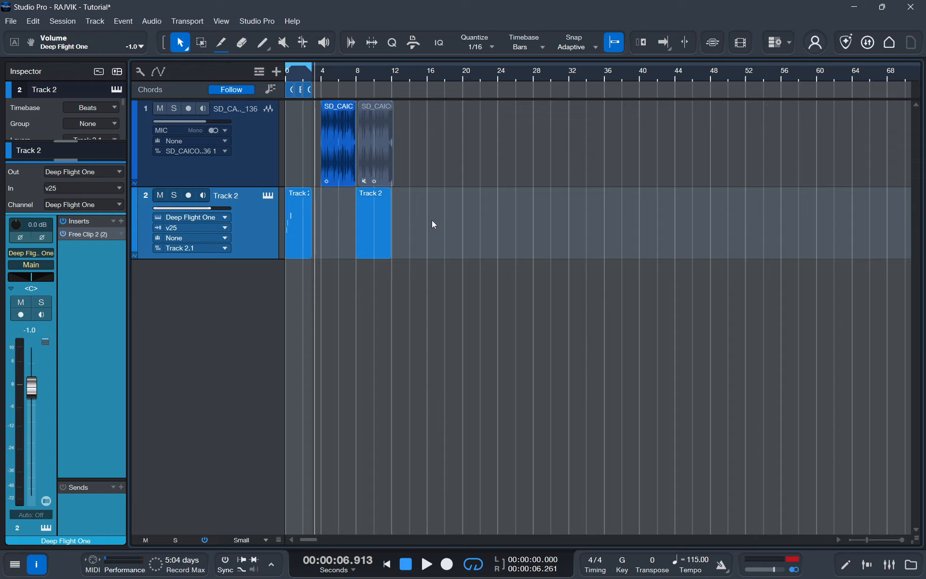
- Insert a pattern on Track 2 at bar 17 and extend it to bar 27
key(ctrl+shift+a)
click(446, 230)
double_click(442, 226)
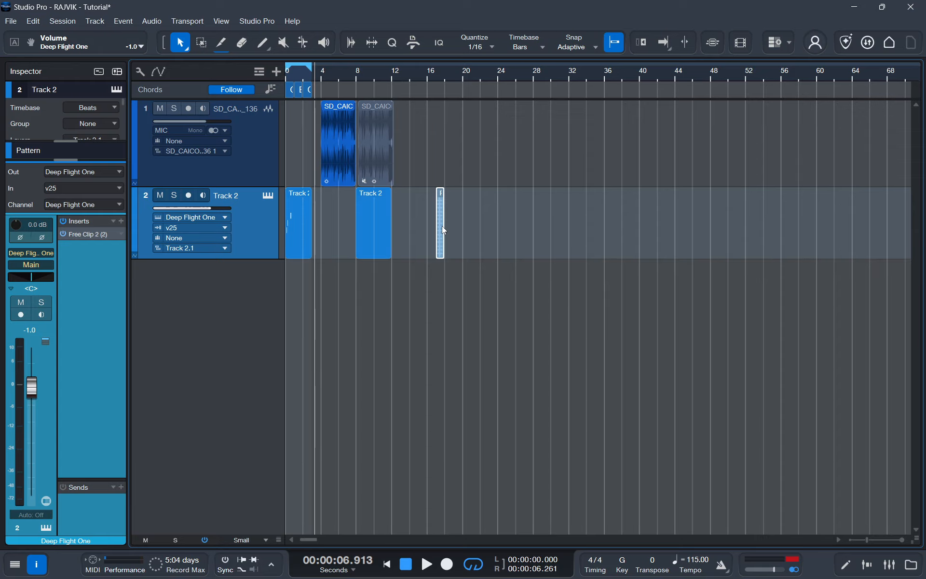
drag(442, 226, 524, 231)
- Open the Track 2 pattern in the drum view, enable steps 1, 5, 11 and 14 on C -2, and close the editor
double_click(466, 225)
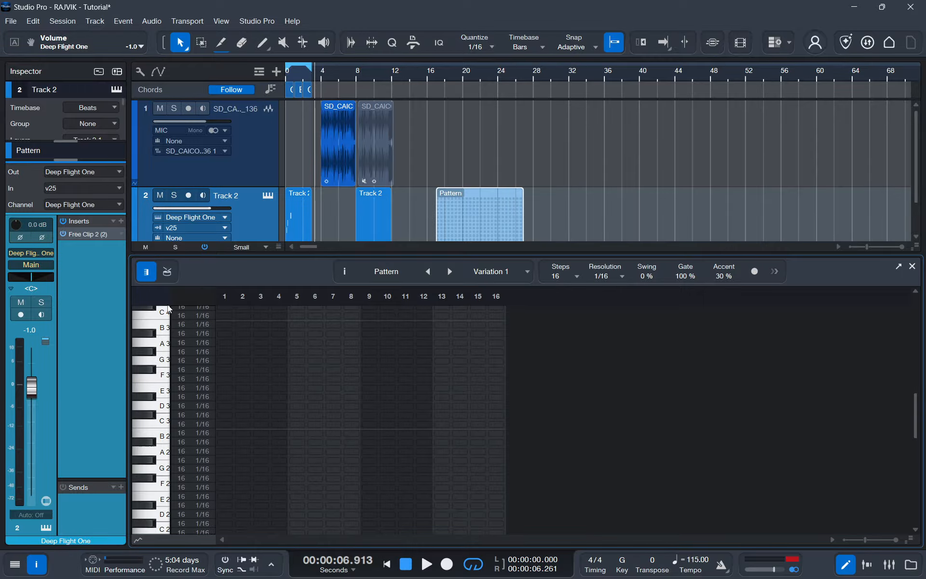
click(163, 276)
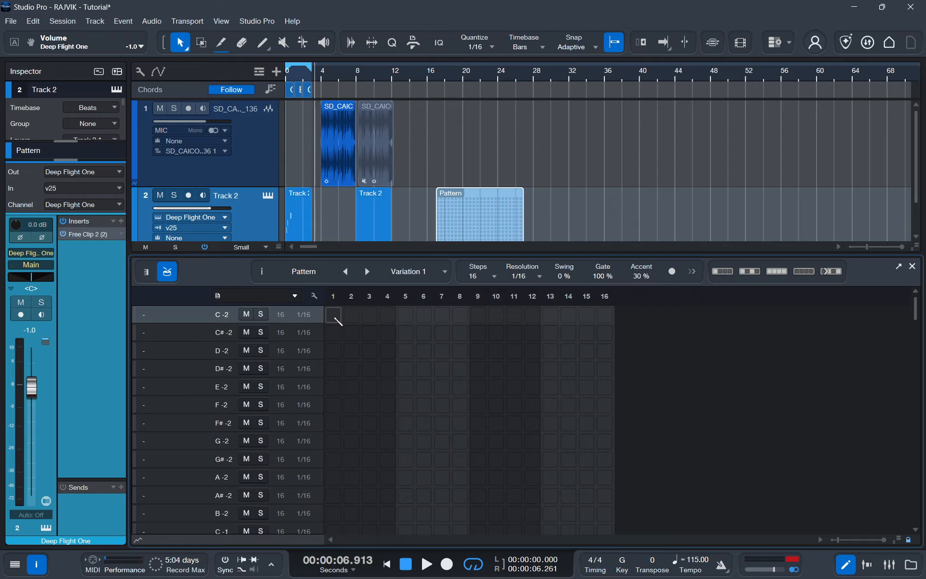
click(333, 314)
click(406, 315)
click(515, 315)
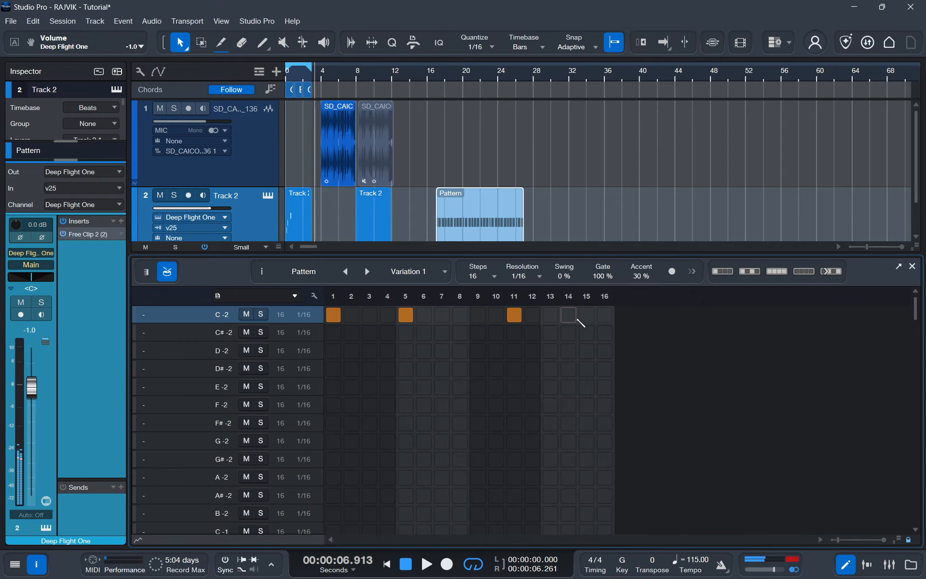
click(569, 314)
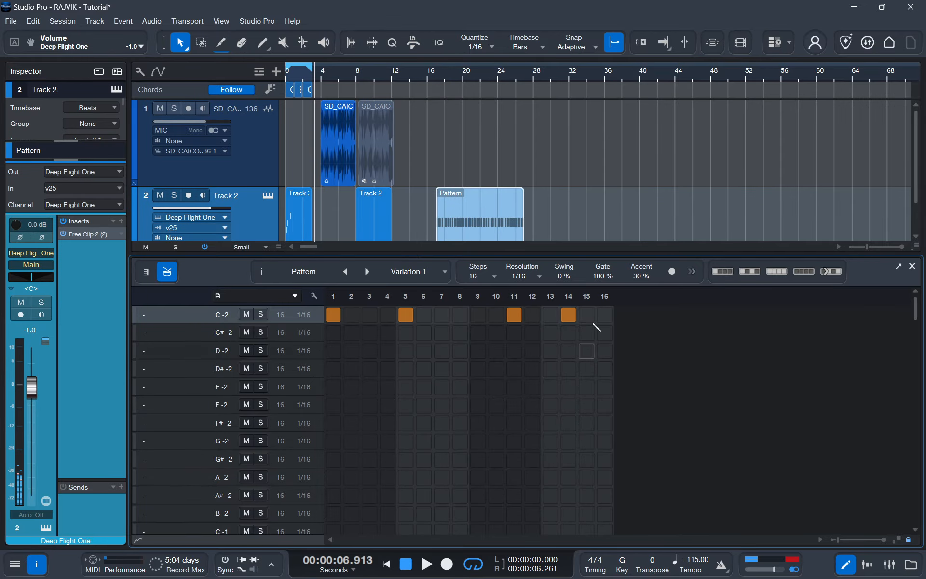
click(913, 266)
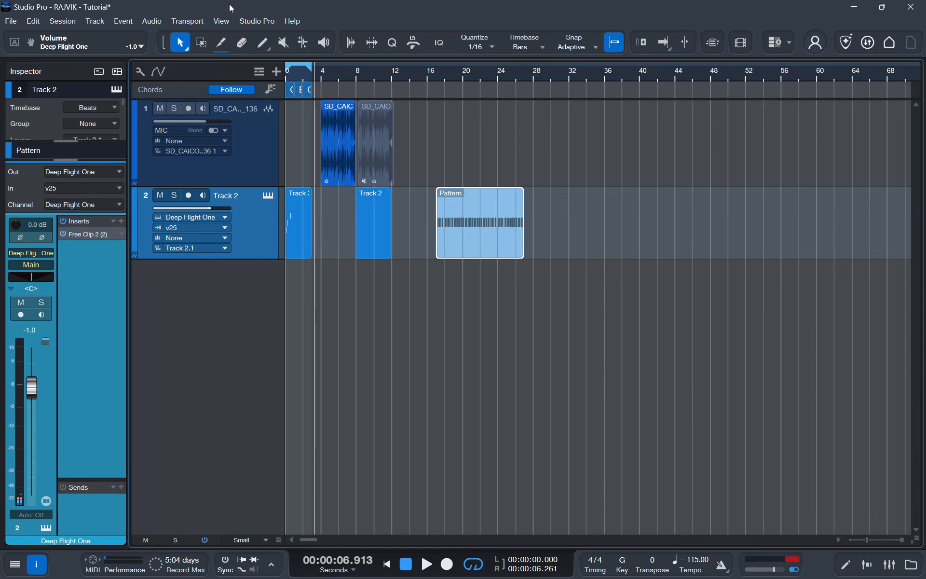
- Look through the audio commands for the first drum loop event and the transport and view commands
click(118, 21)
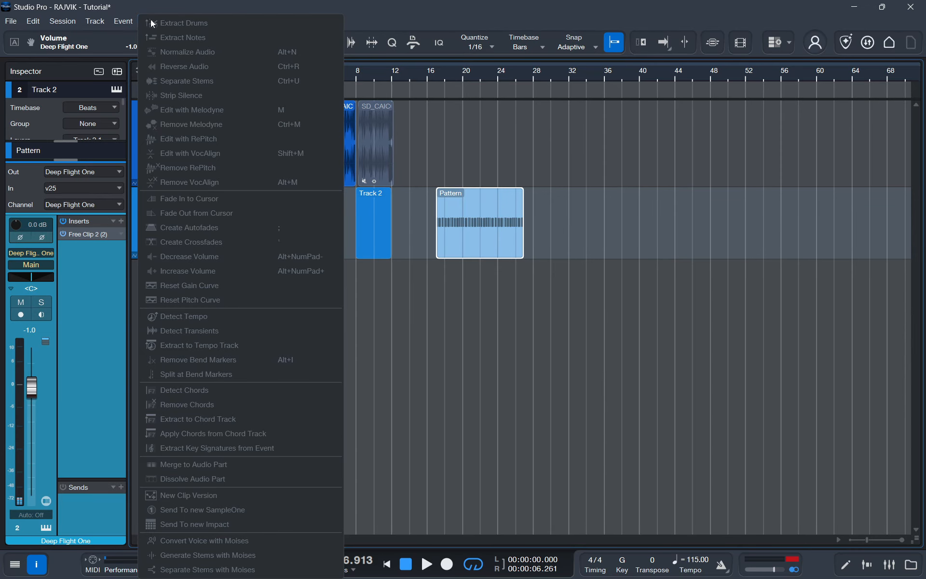
click(340, 155)
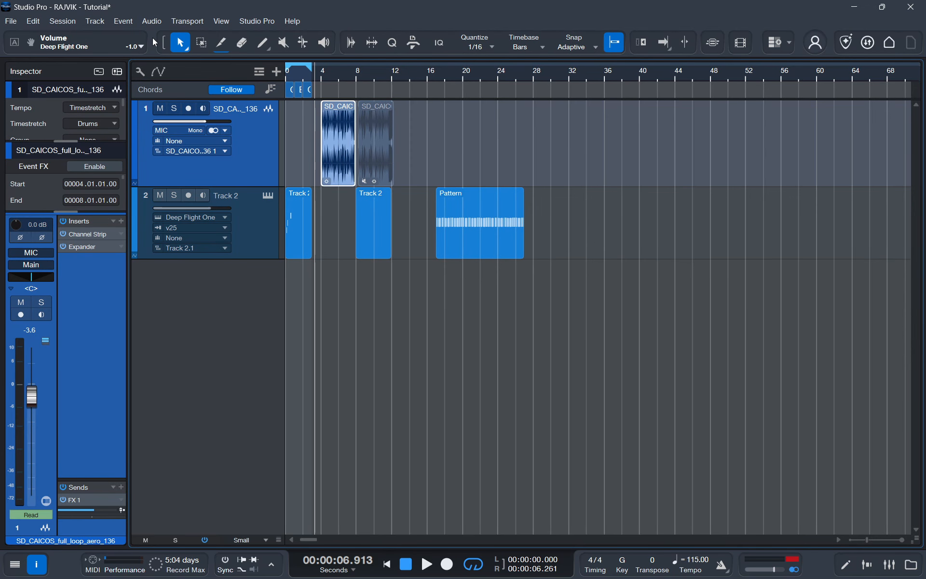
click(152, 21)
click(444, 116)
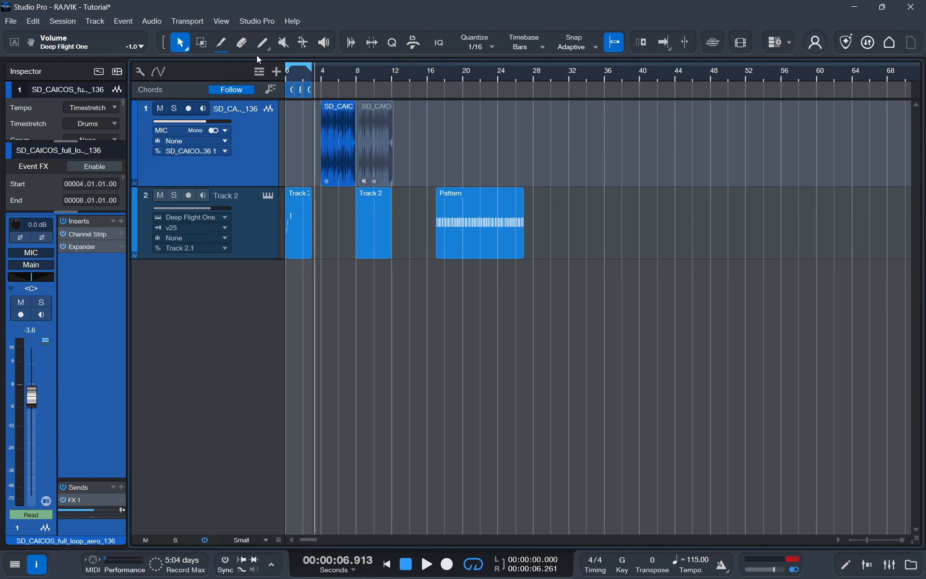
click(200, 22)
mouse_move(242, 20)
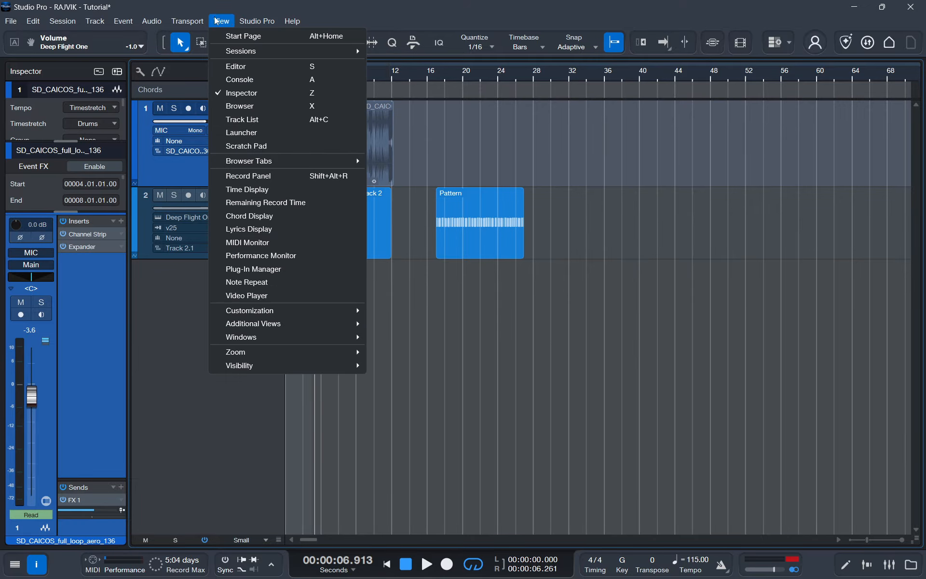
click(629, 310)
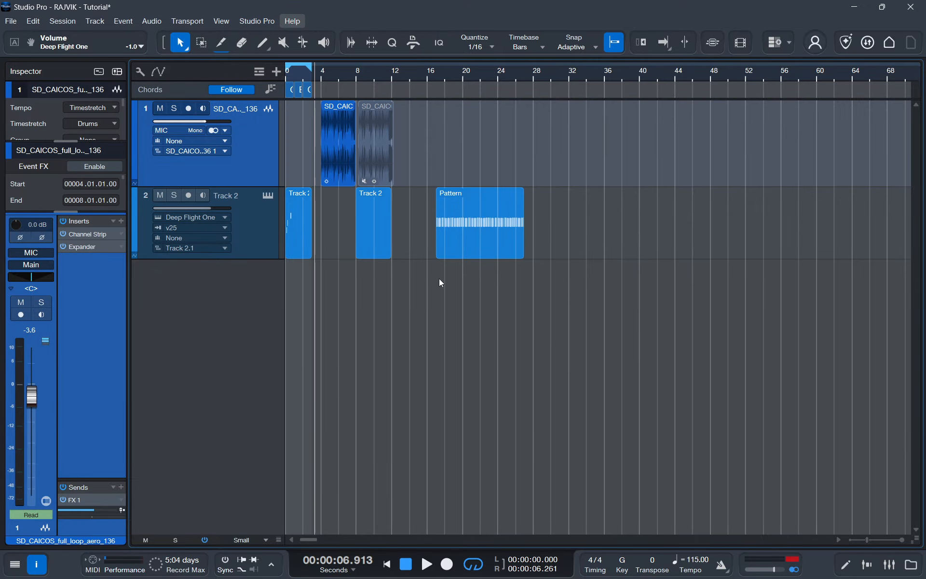
- Hide the Inspector, and show the browser briefly before hiding it again
click(37, 566)
click(911, 564)
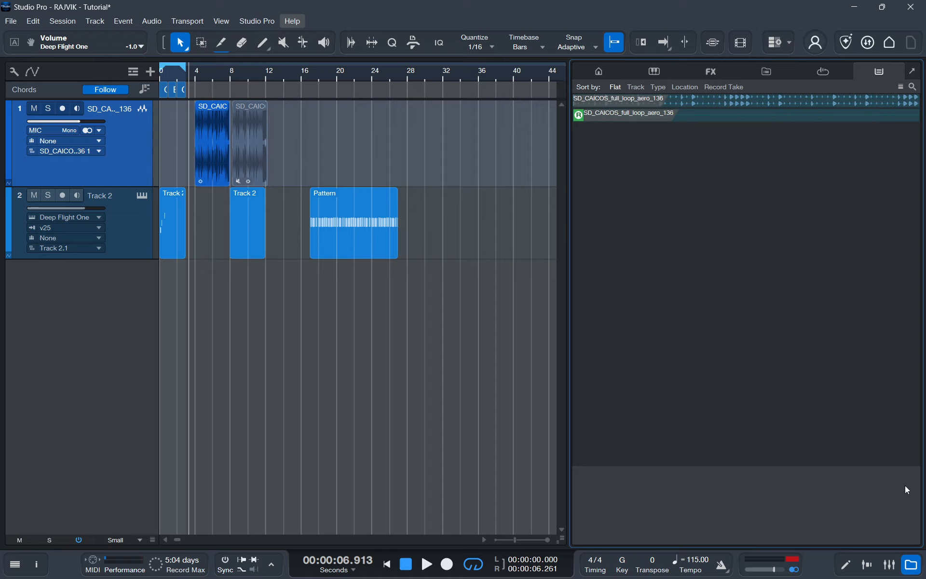
click(910, 565)
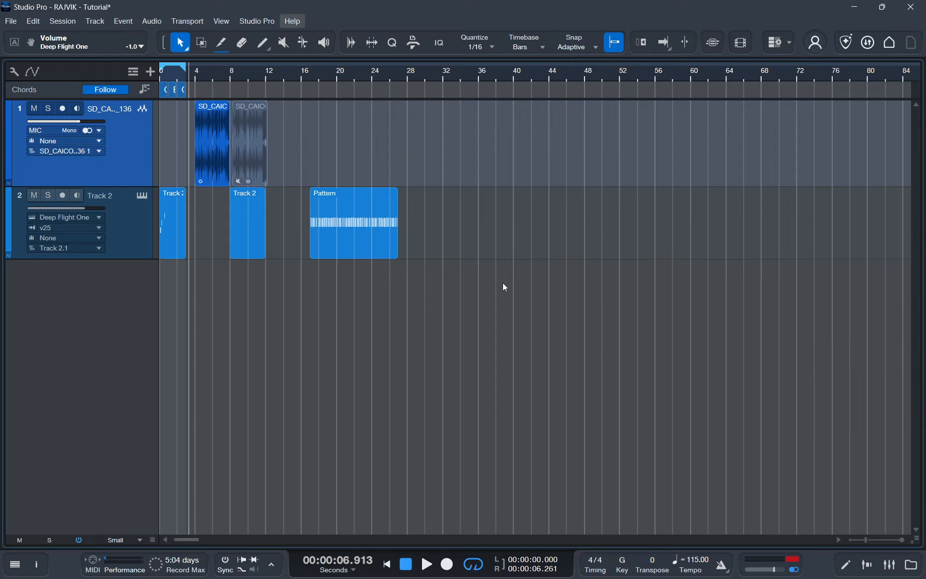